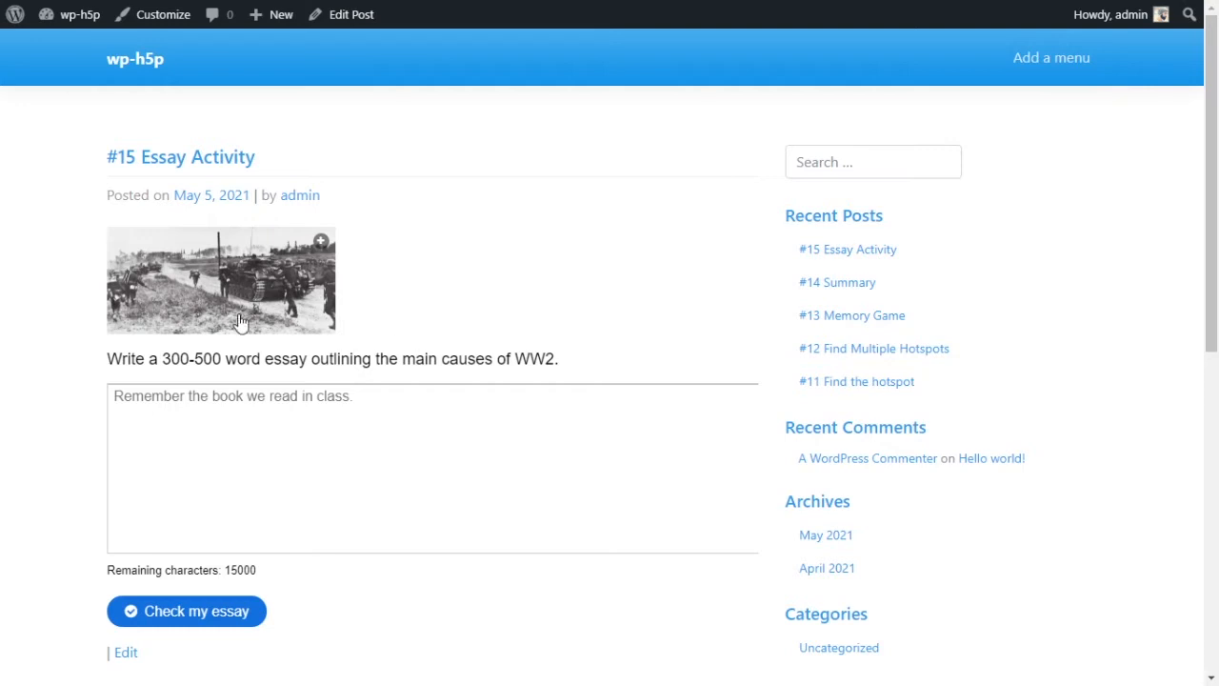
- Examine the published essay activity: enlarge and shrink its image, and inspect the task description, answer field and remaining-character counter
left_click(190, 277)
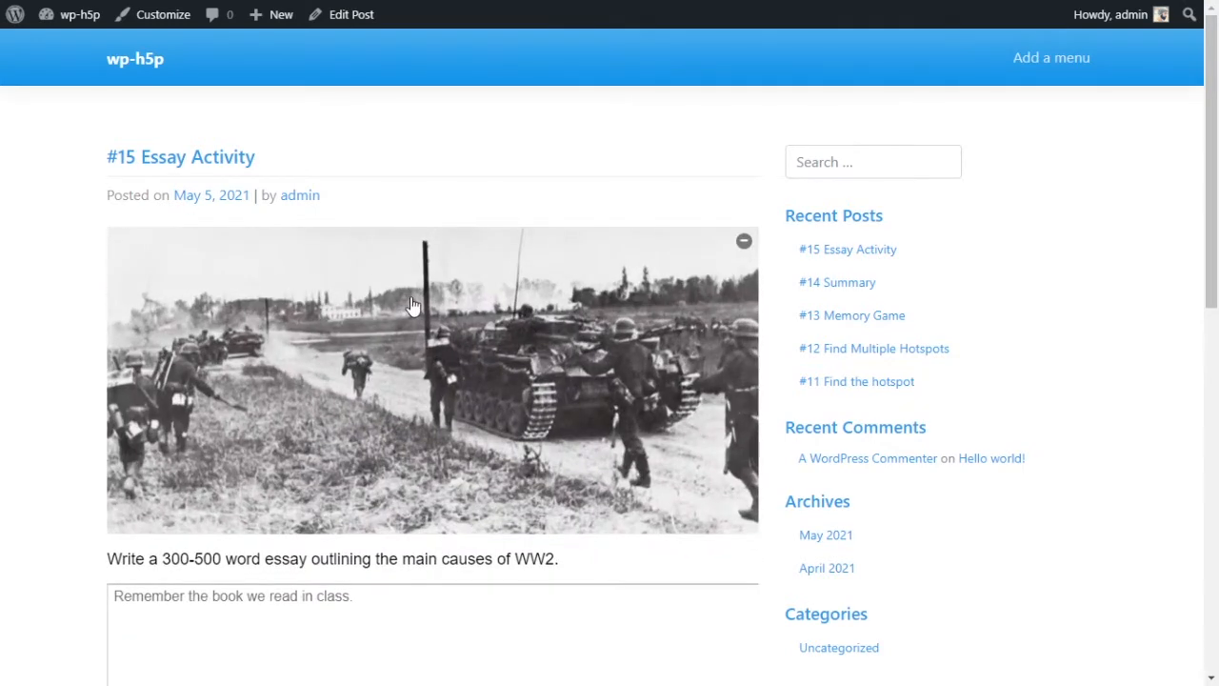
left_click(183, 358)
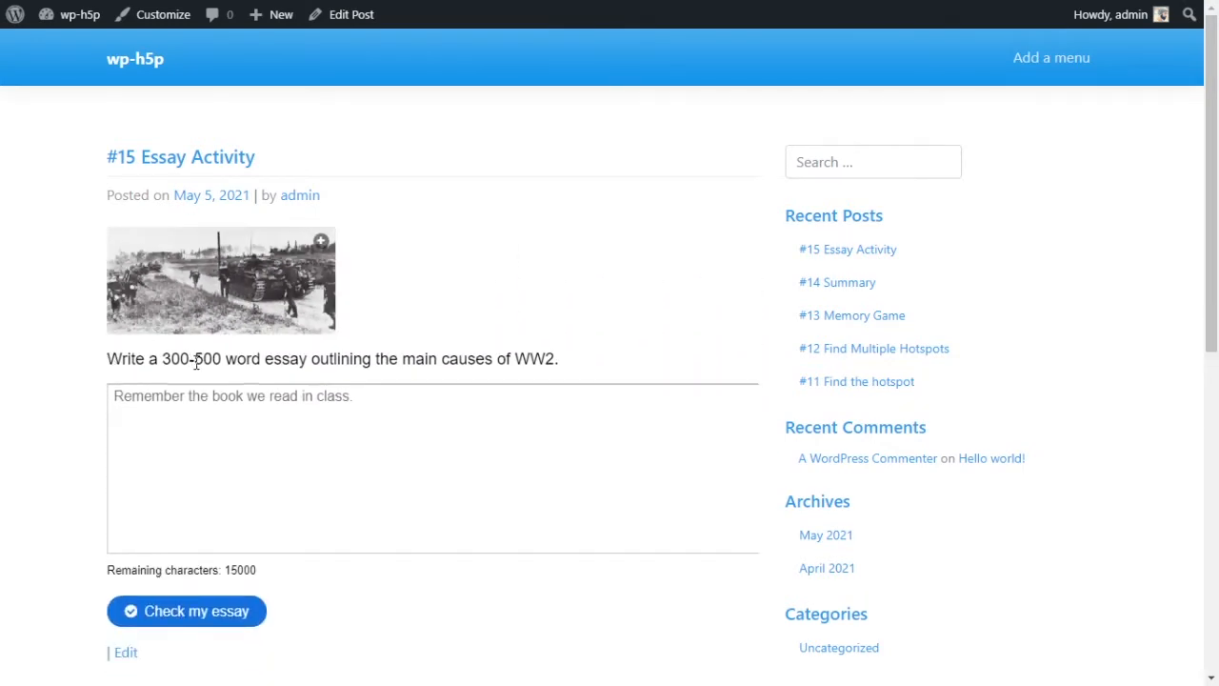
left_click_drag(120, 358, 554, 354)
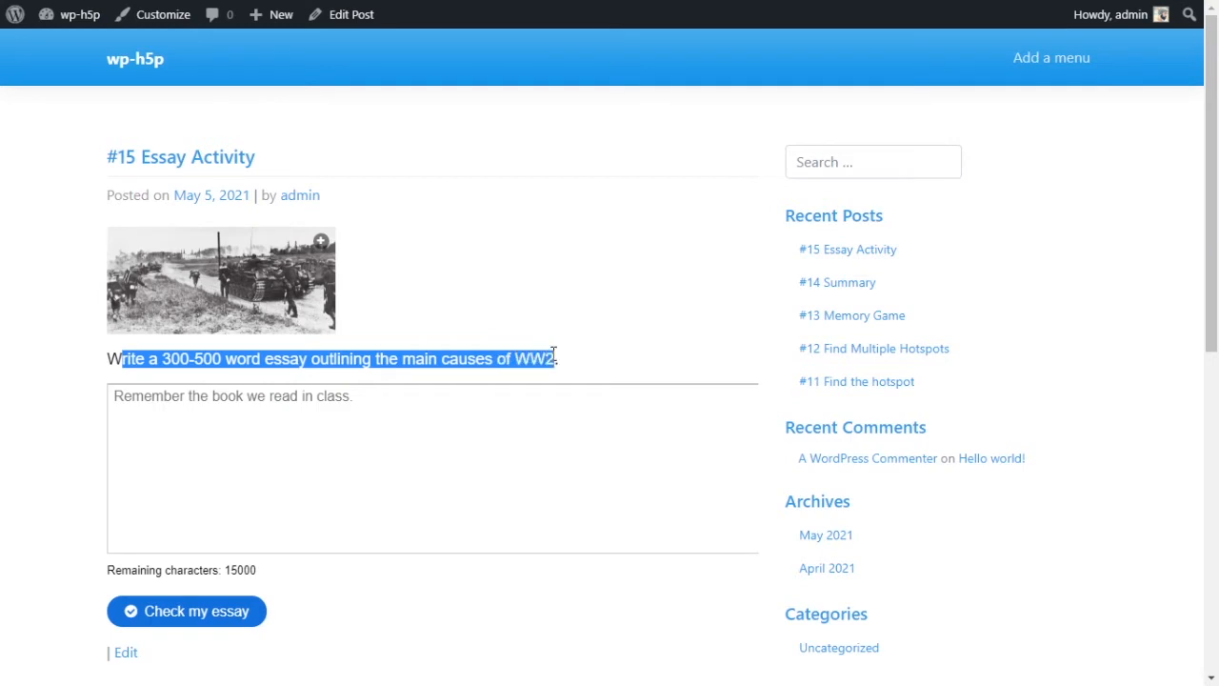
left_click(486, 432)
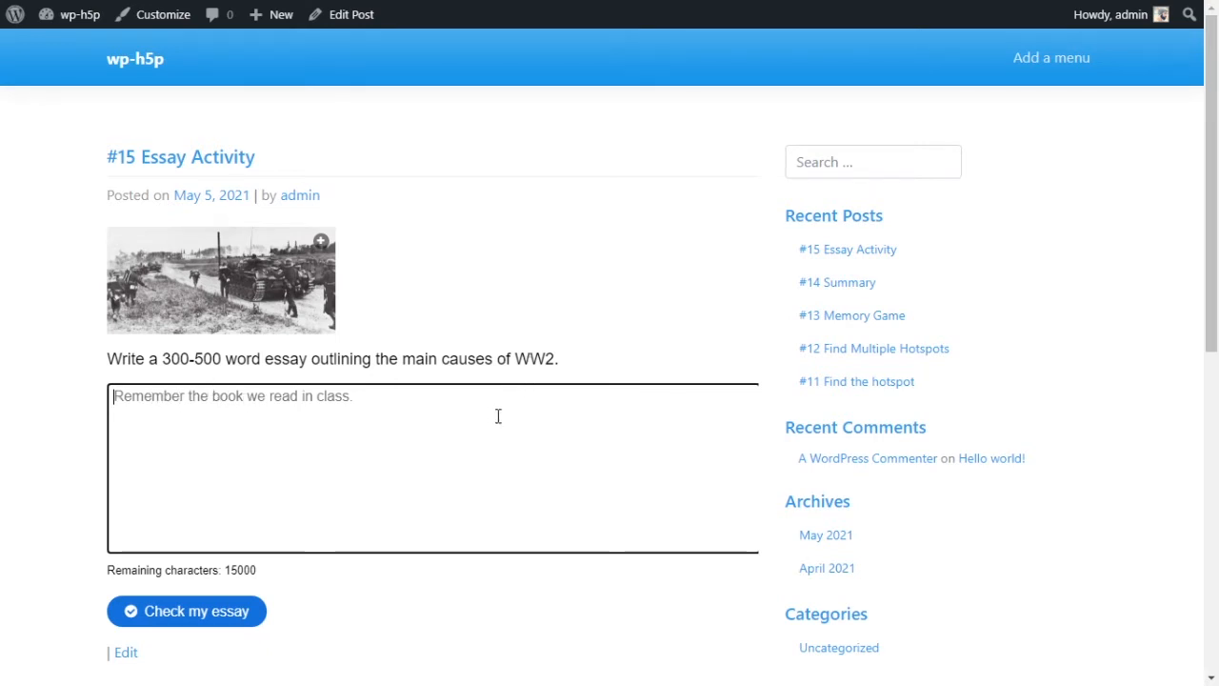
scroll(497, 416, "down", 1)
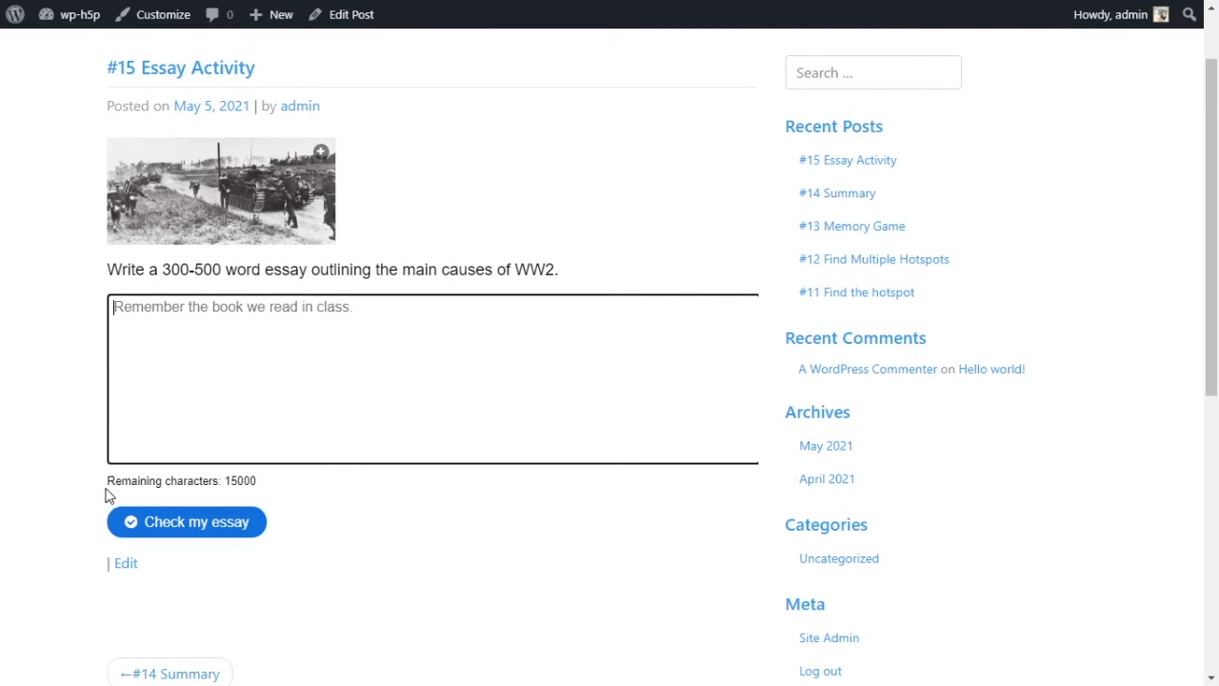
left_click_drag(107, 481, 253, 481)
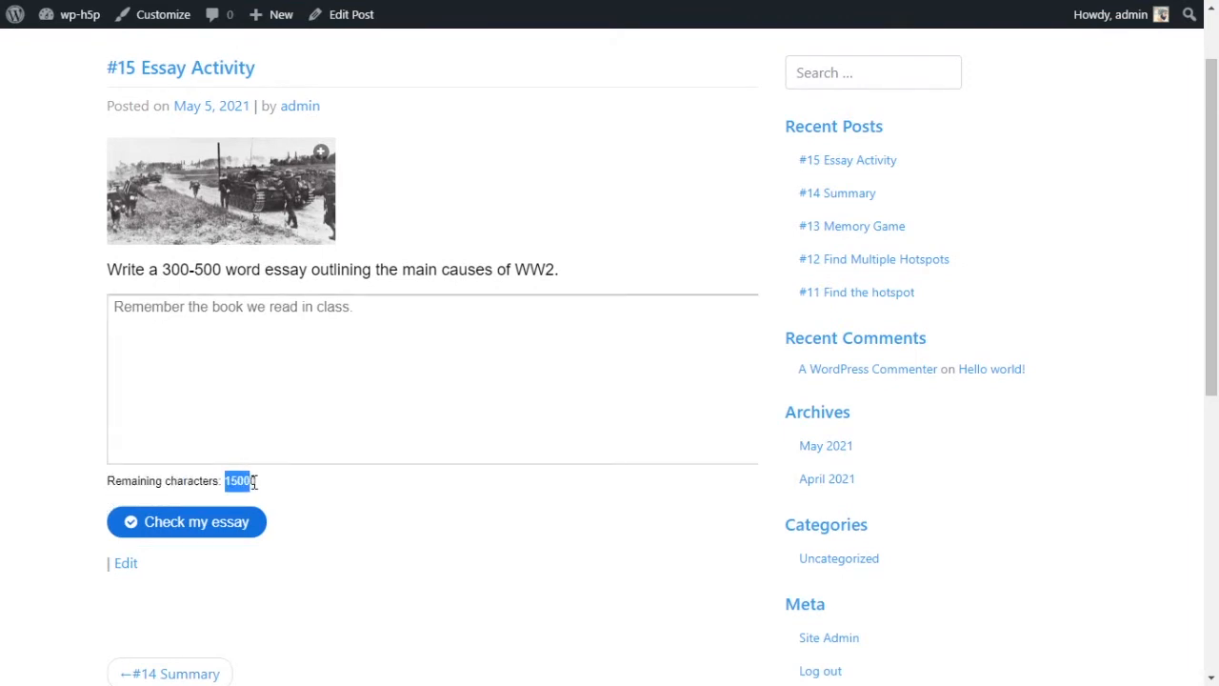
- Check the trial answer "hello" in the essay activity and clear the answer field
left_click(323, 362)
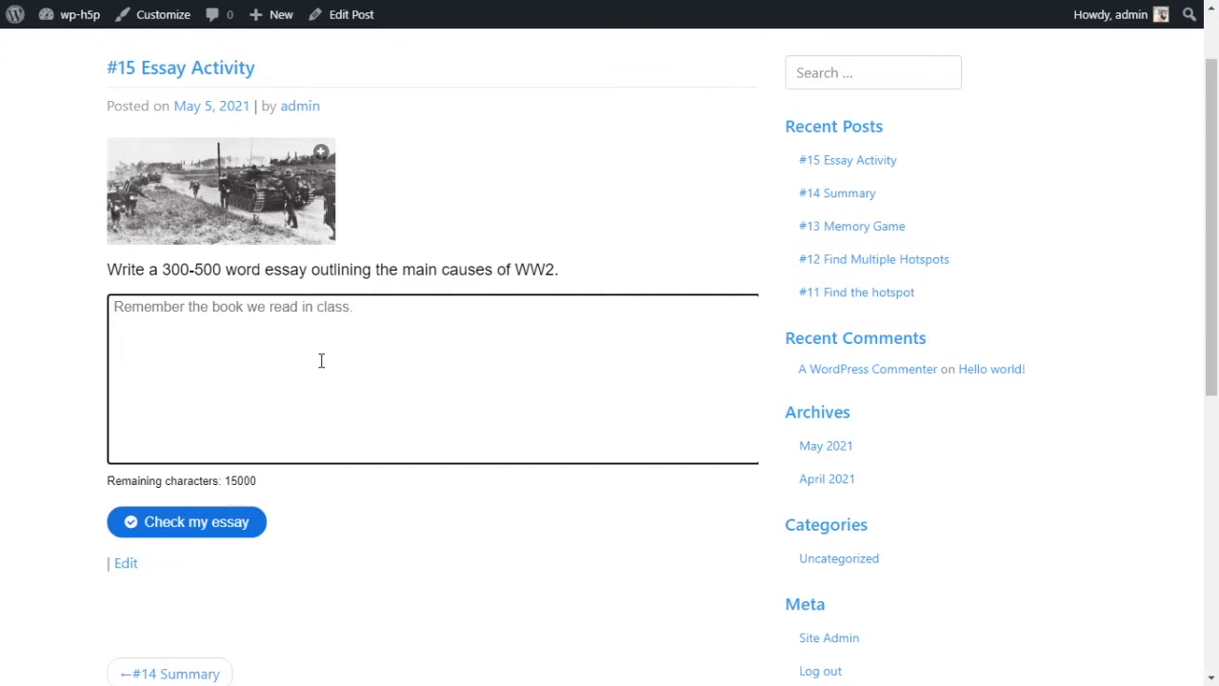
type("hello")
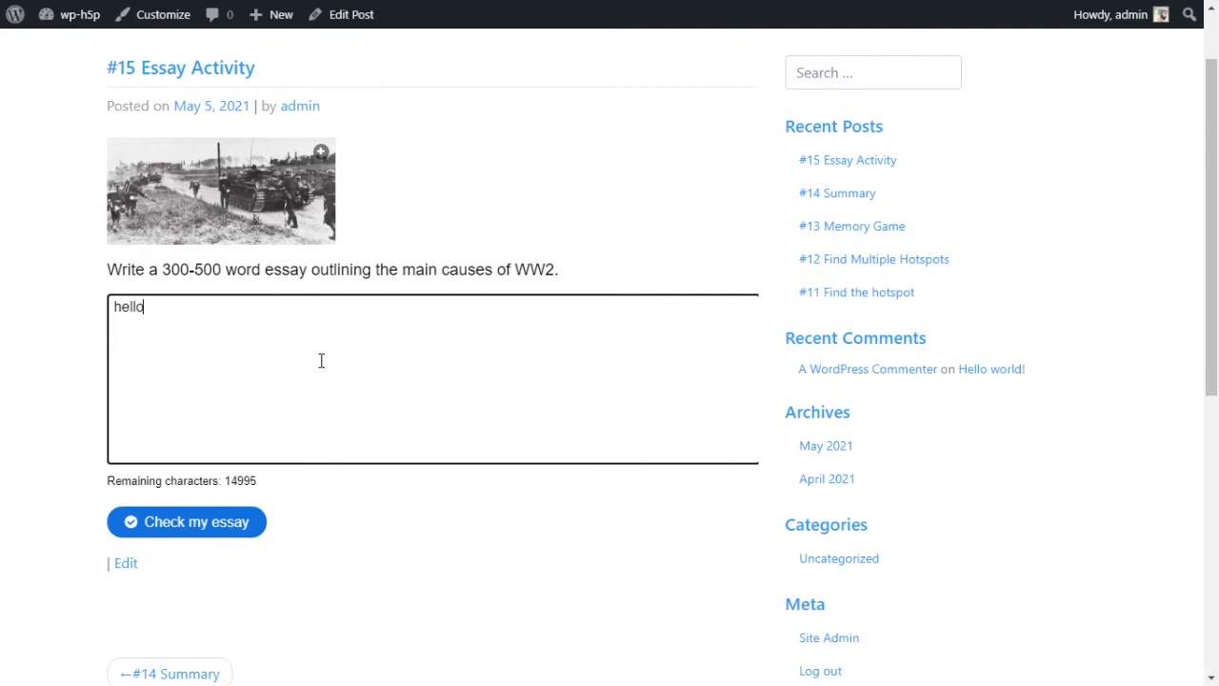
left_click(212, 520)
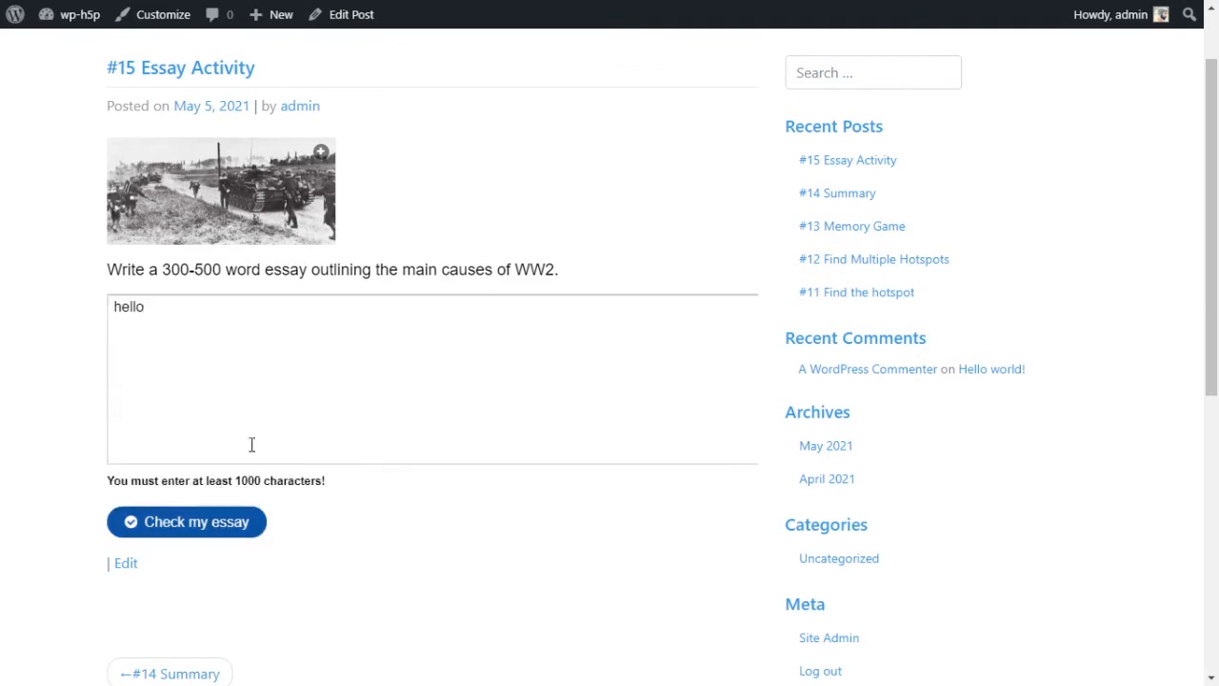
left_click(206, 334)
left_click_drag(145, 306, 113, 305)
key("BackSpace")
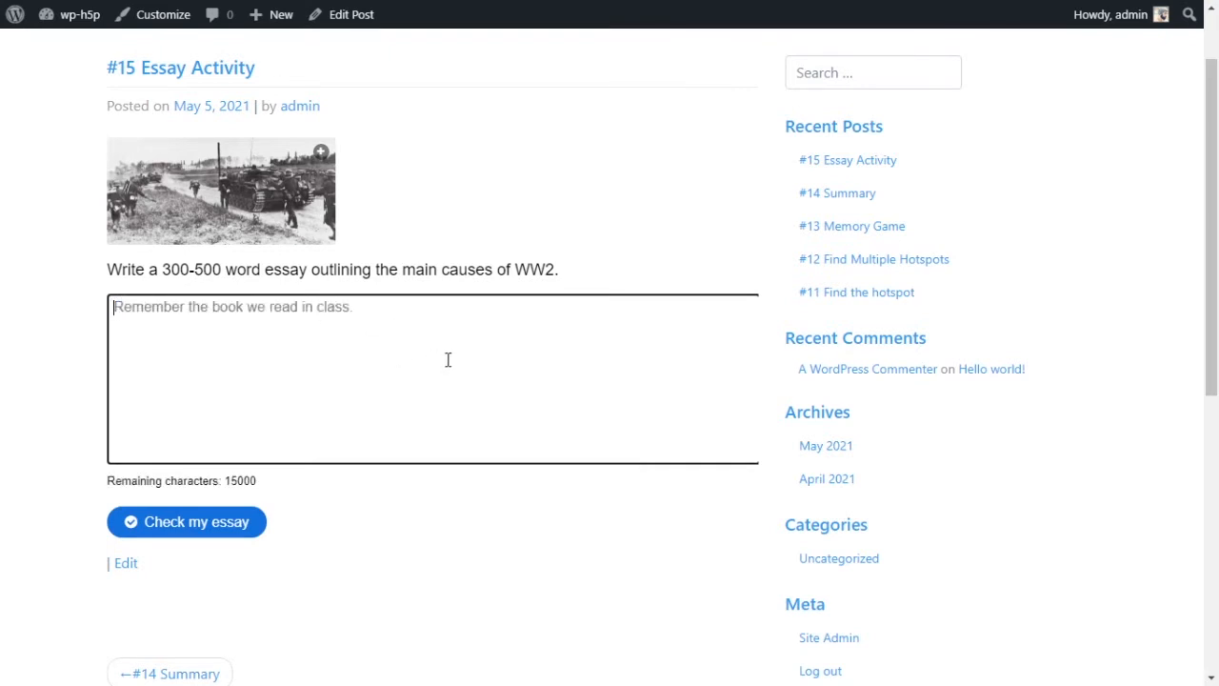
key("F10")
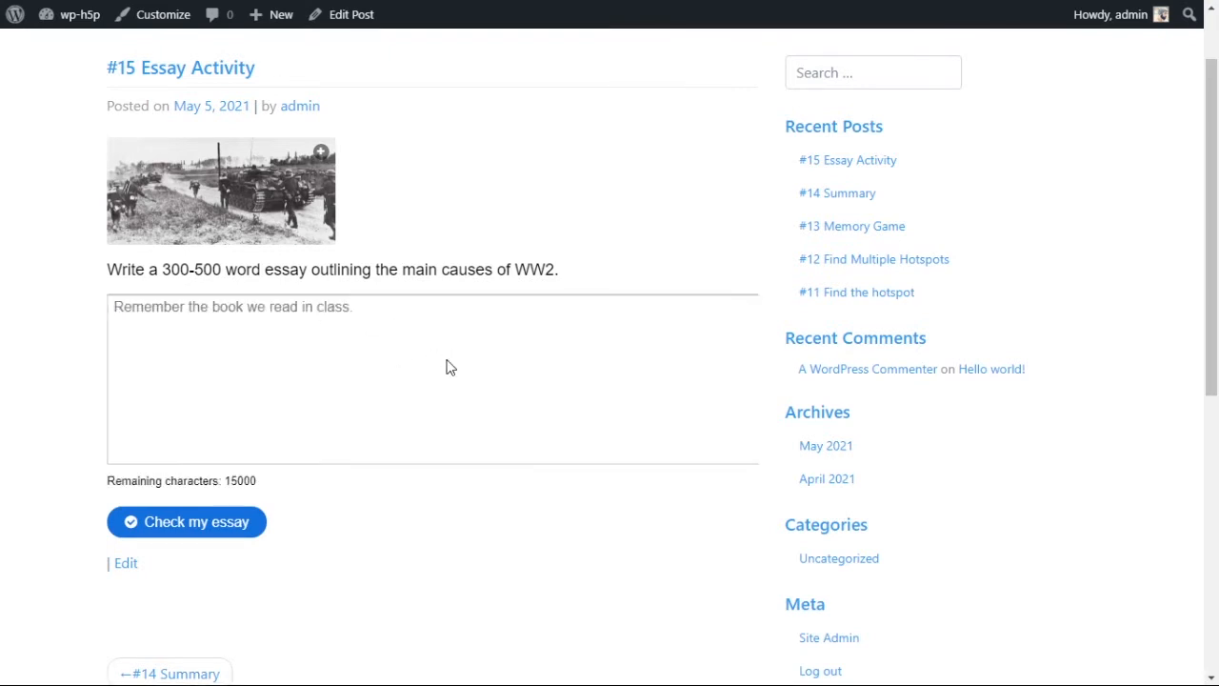
- Write "WW2 happened because of annexation, fascism, and the great depression." as the essay answer
left_click(488, 352)
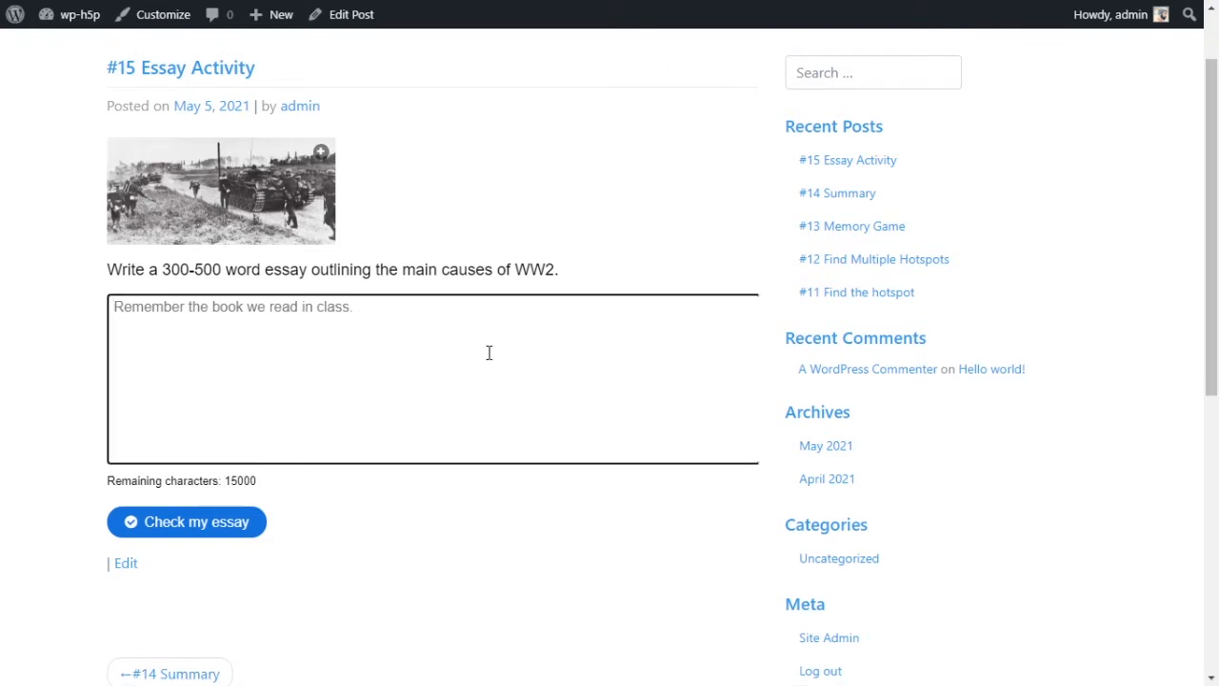
type("WW2 ")
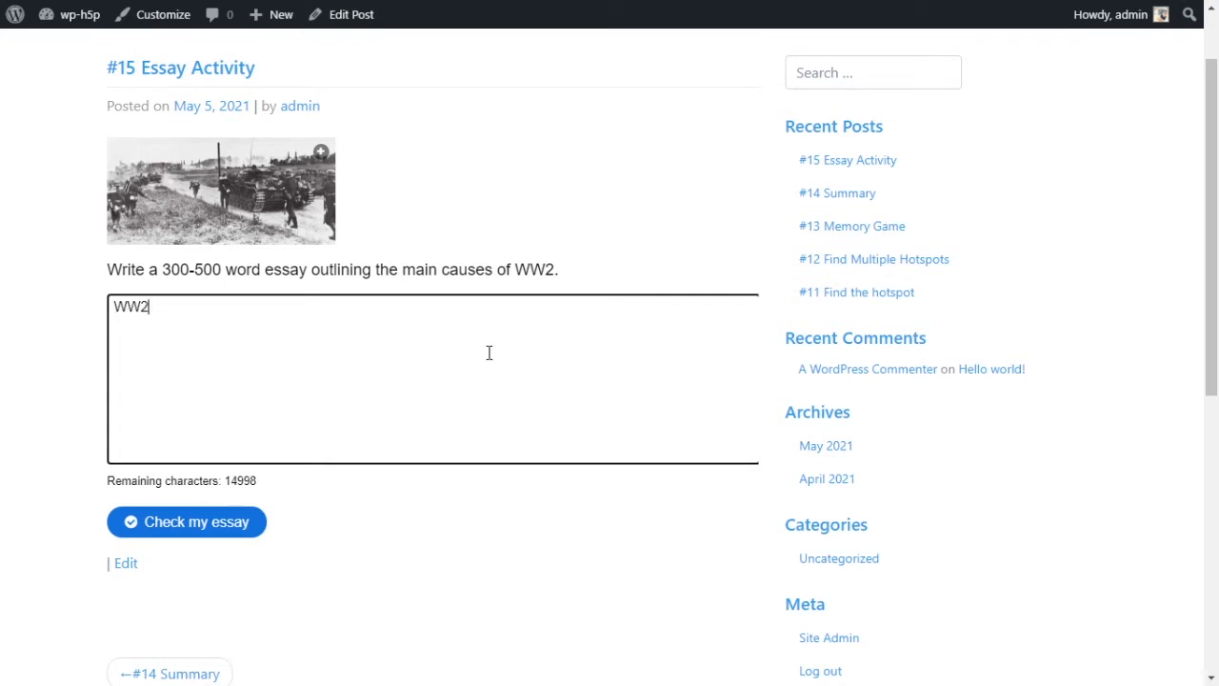
type("happened bec")
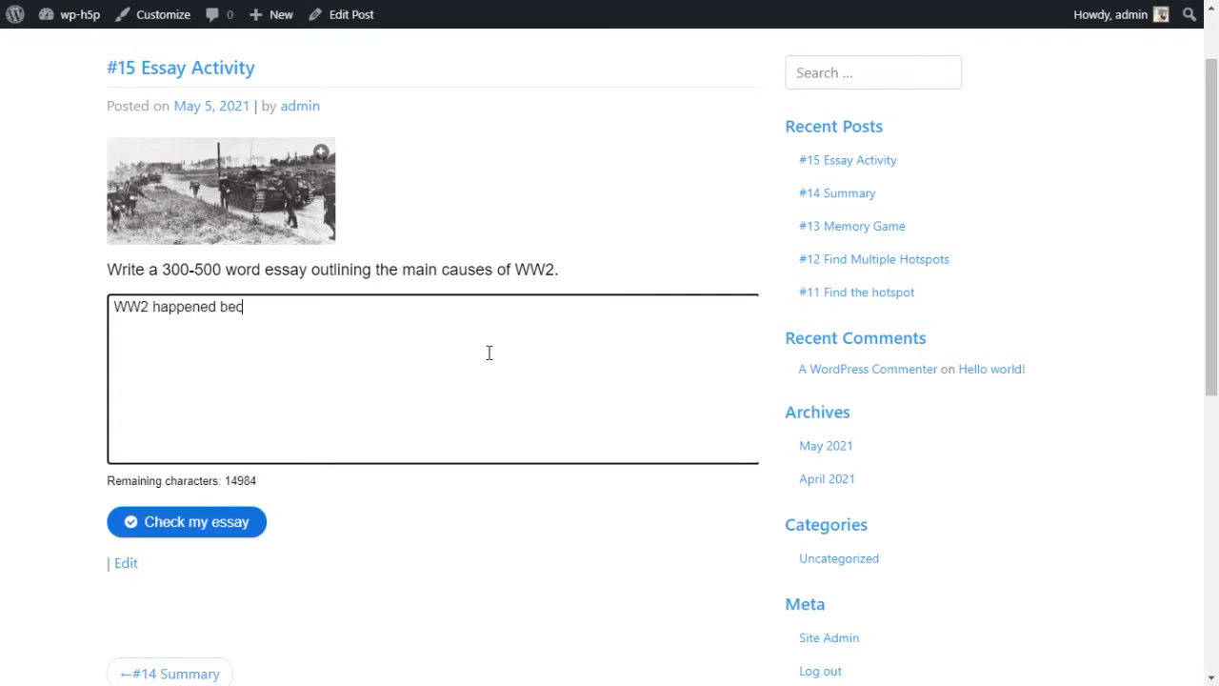
type("aue of")
left_click(254, 306)
type("s")
left_click(427, 313)
type("annexation")
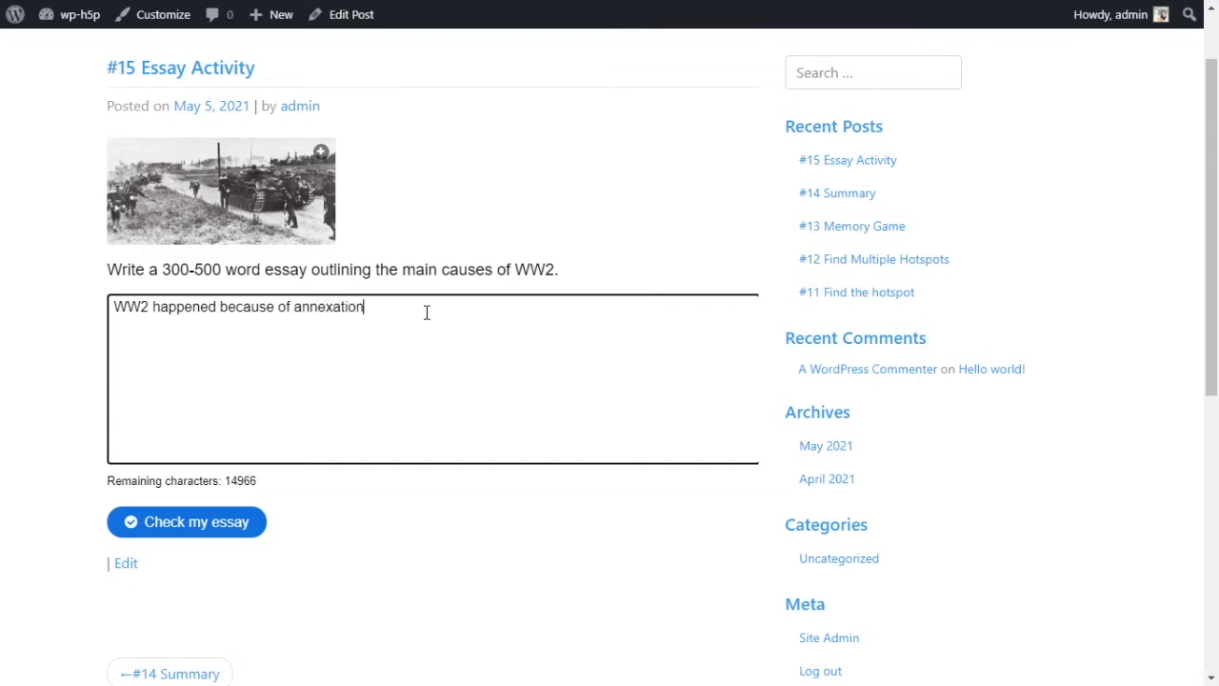
type(", fascism, and the great ")
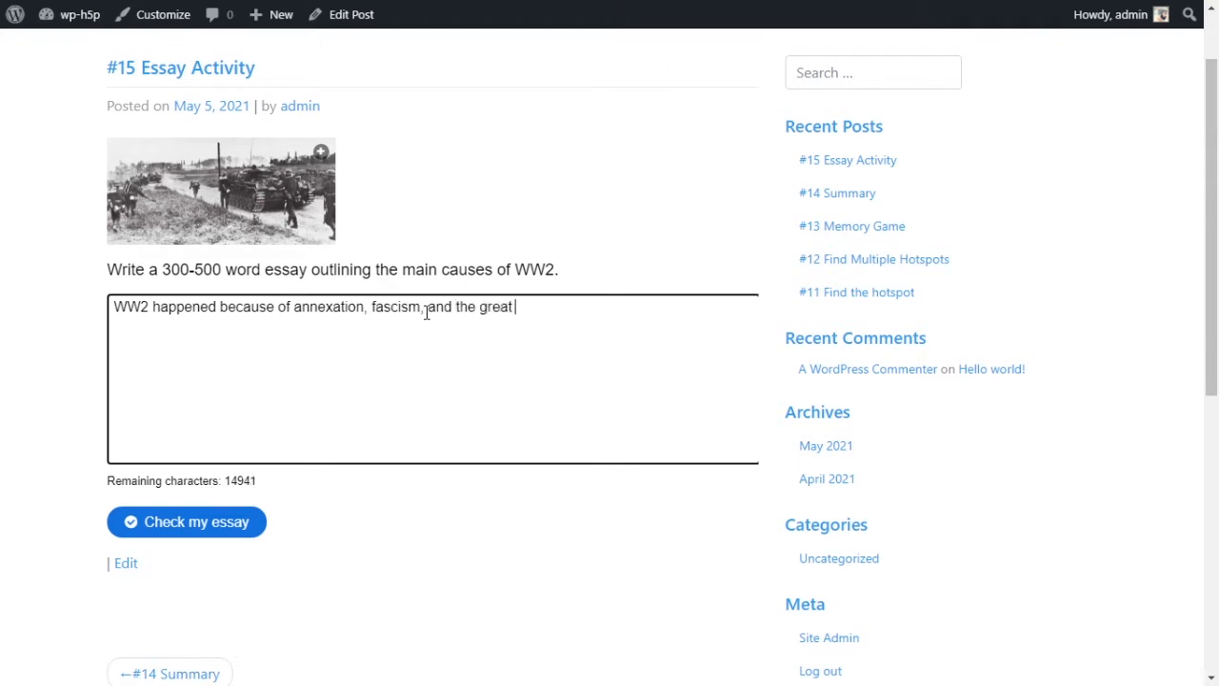
type("depression.")
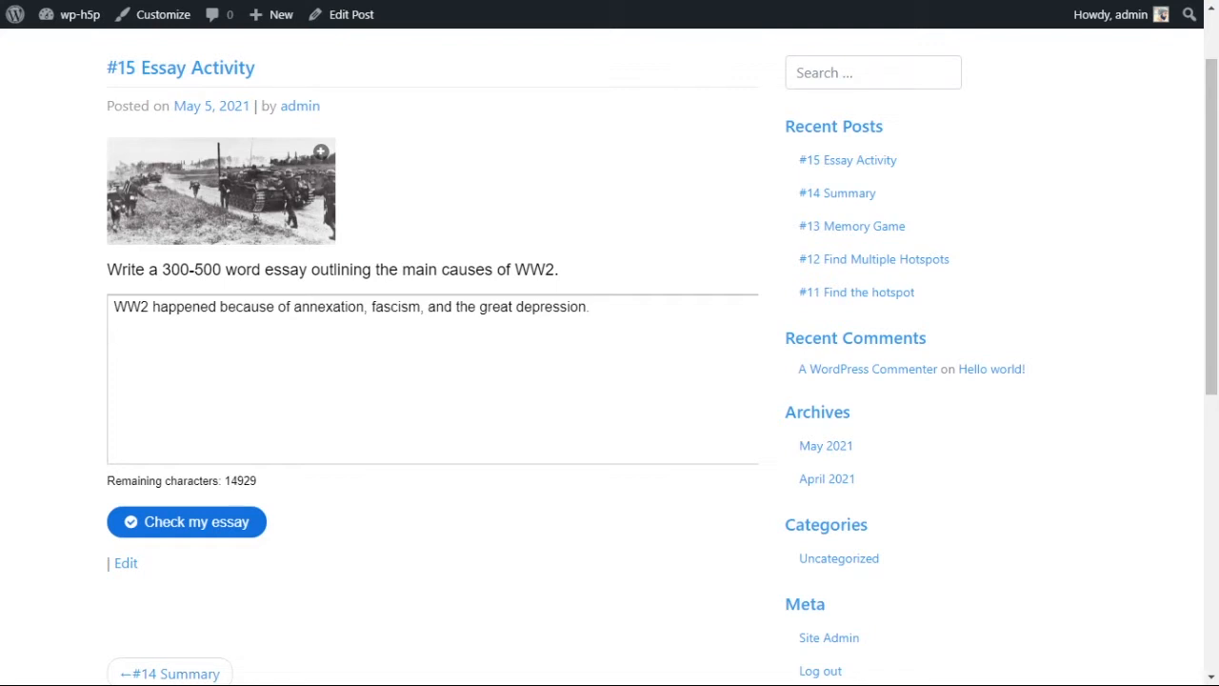
- Lengthen the essay answer by repeatedly pasting the copied sentence "This is a sample solution." past the 1000-character minimum
key("alt+Tab")
key("ctrl+v")
key("ctrl+v")
key("ctrl+v")
key("ctrl+v")
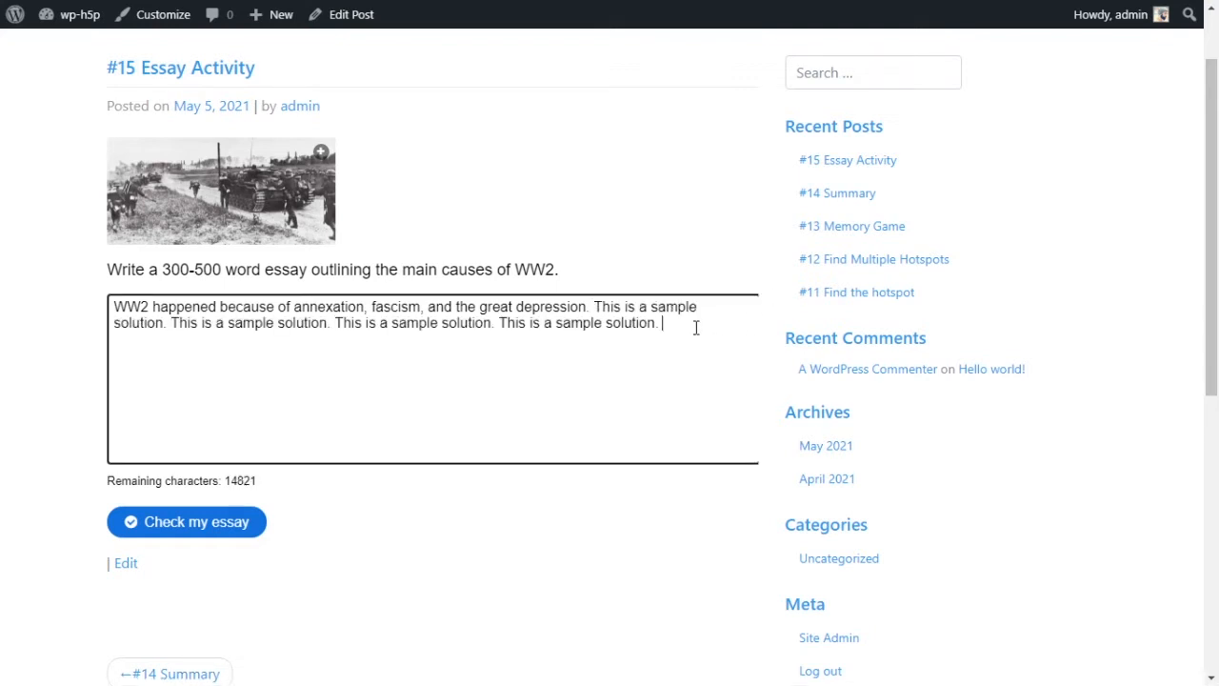
key("ctrl+v")
key("ctrl+v")
key("ctrl+v")
key("ctrl+v")
key("ctrl+v")
key("ctrl+v")
key("ctrl+v")
key("ctrl+v")
key("ctrl+v")
key("ctrl+v")
key("ctrl+v")
key("ctrl+v")
key("ctrl+v")
key("ctrl+v")
key("ctrl+v")
key("ctrl+v")
key("ctrl+v")
key("ctrl+v")
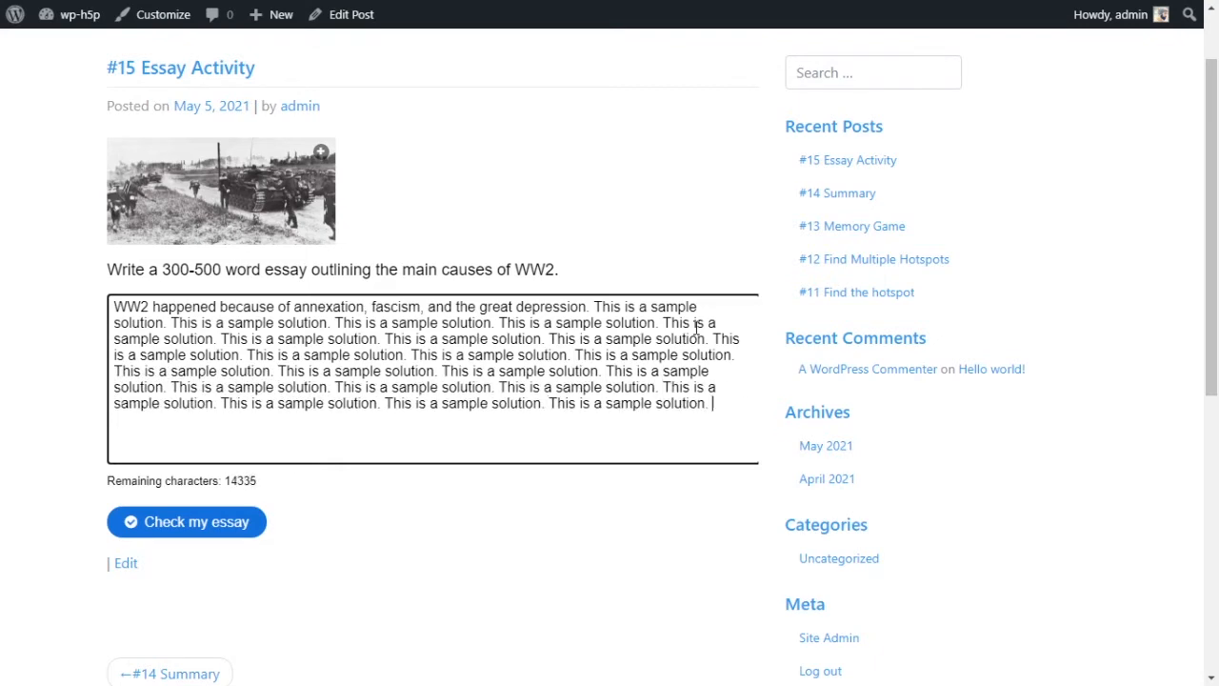
key("ctrl+v")
key("ctrl+v")
key("ctrl+v")
key("ctrl+v")
key("ctrl+v")
key("ctrl+v")
key("ctrl+v")
key("ctrl+v")
key("ctrl+v")
key("ctrl+v")
key("ctrl+v")
key("ctrl+v")
key("ctrl+v")
key("ctrl+v")
key("ctrl+v")
key("ctrl+v")
key("ctrl+v")
key("ctrl+v")
key("ctrl+v")
key("ctrl+v")
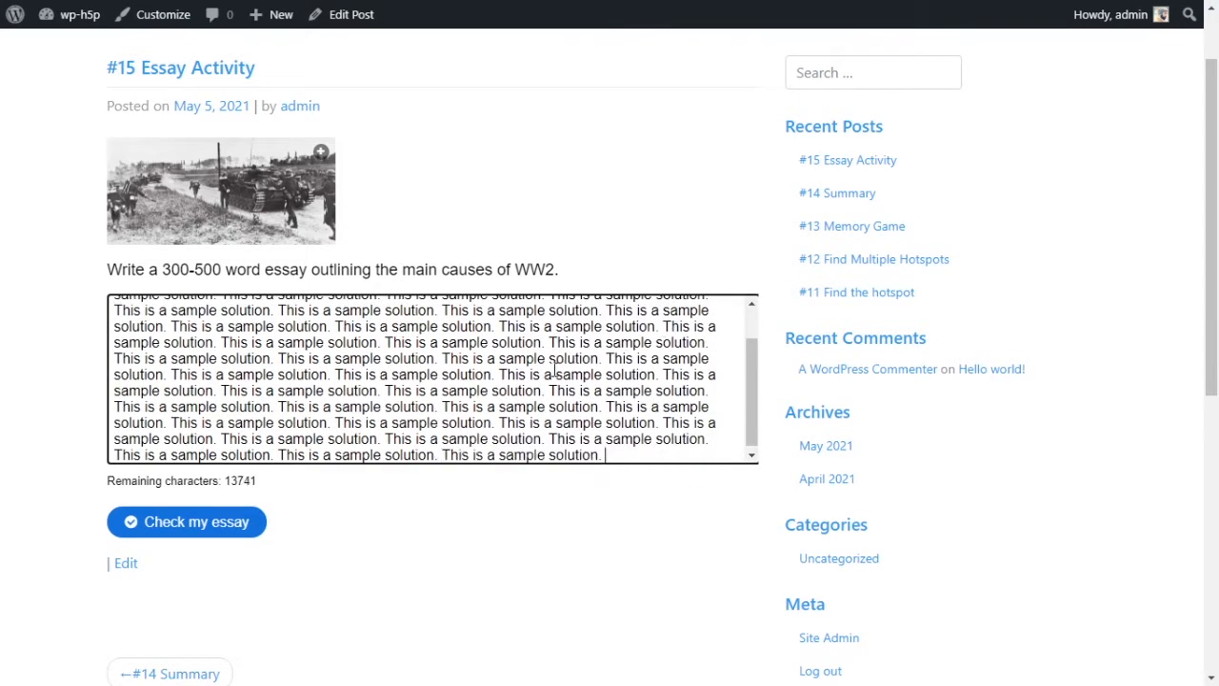
- Examine the remaining-character counter and the repeated filler text in the essay answer
scroll(549, 377, "up", 1)
left_click_drag(232, 484, 260, 483)
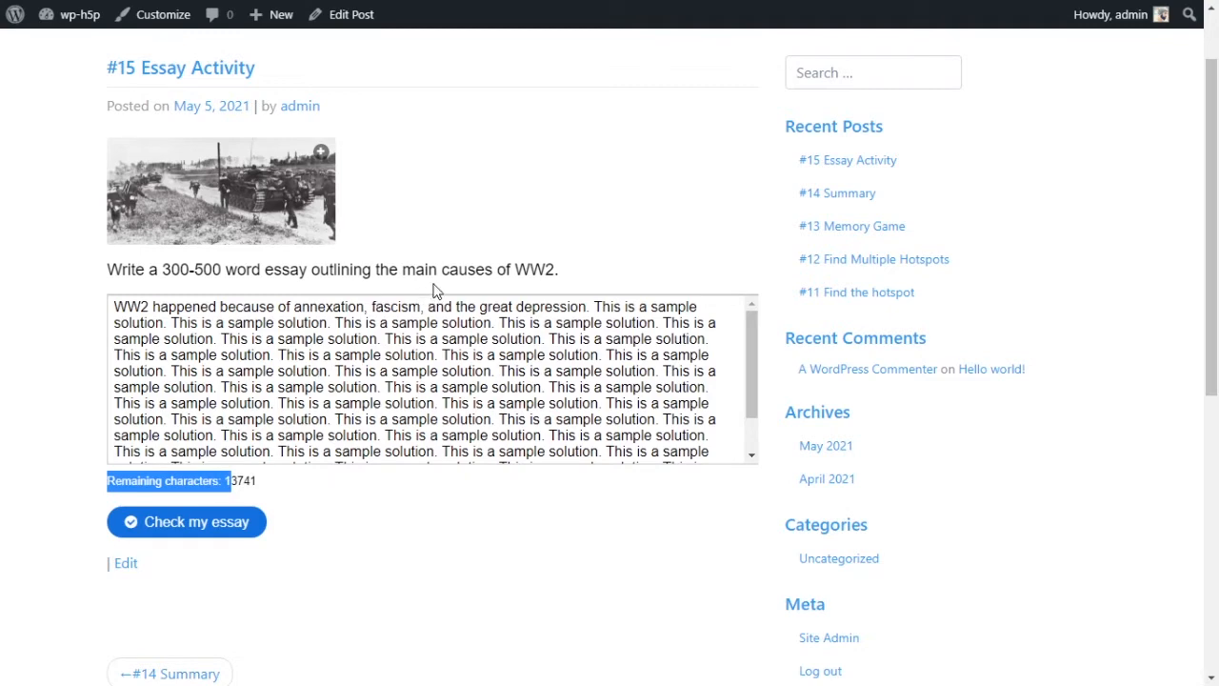
left_click_drag(591, 306, 656, 530)
scroll(583, 421, "up", 3)
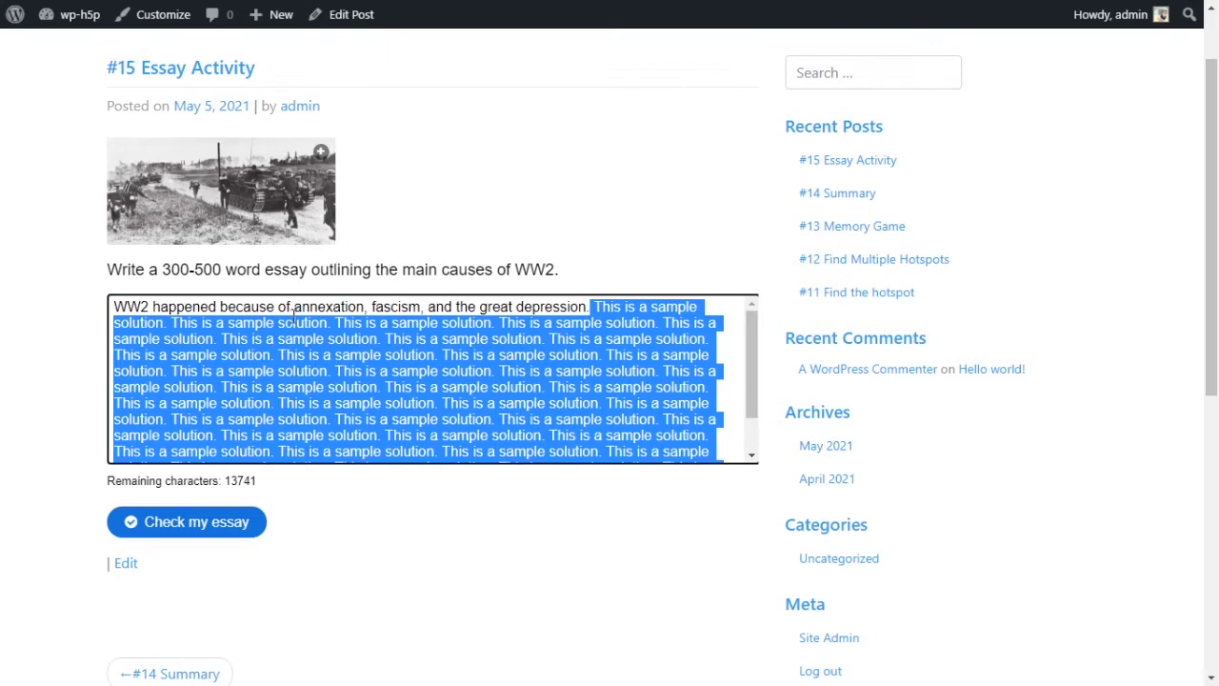
- Submit the essay for checking and review the score and feedback given for each keyword
left_click(205, 531)
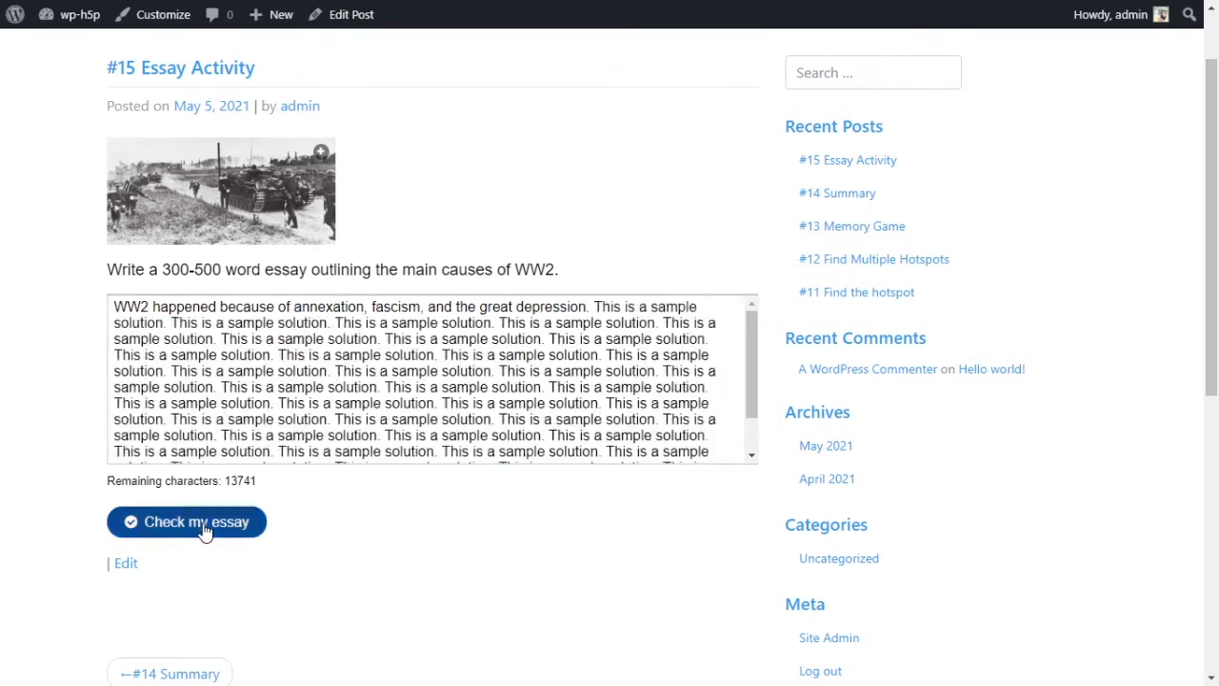
scroll(245, 477, "down", 1)
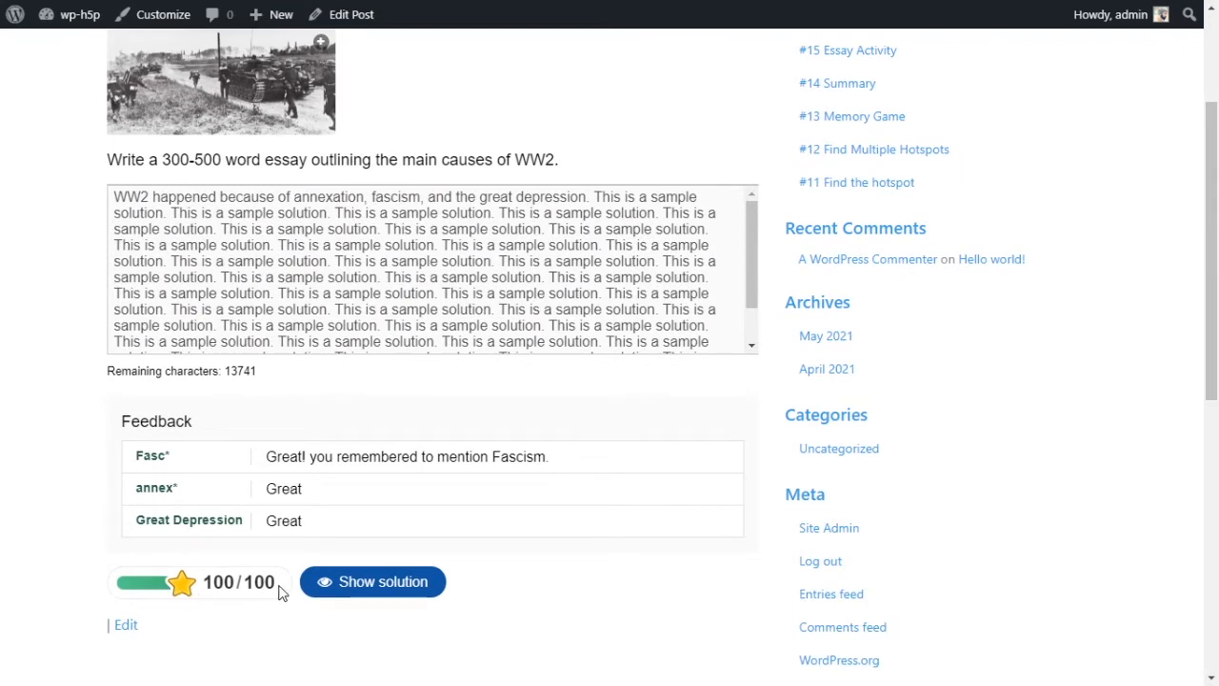
left_click_drag(138, 454, 248, 524)
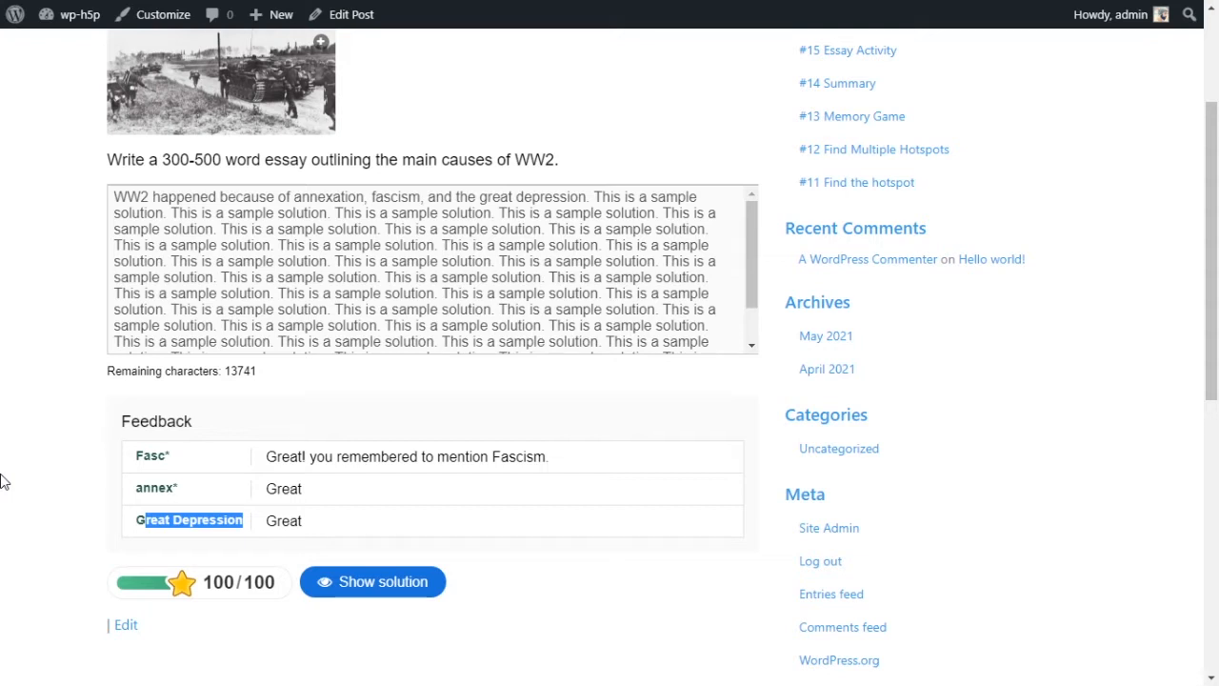
left_click_drag(3, 480, 138, 563)
left_click(95, 525)
scroll(89, 519, "up", 3)
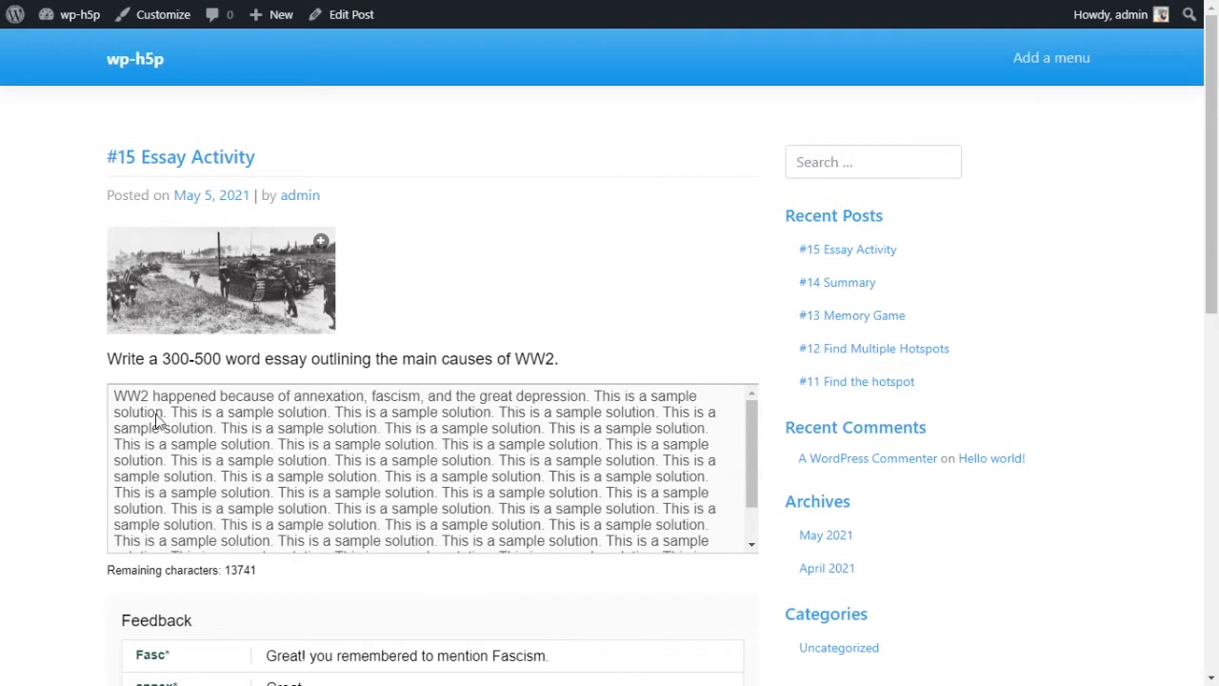
scroll(28, 410, "down", 2)
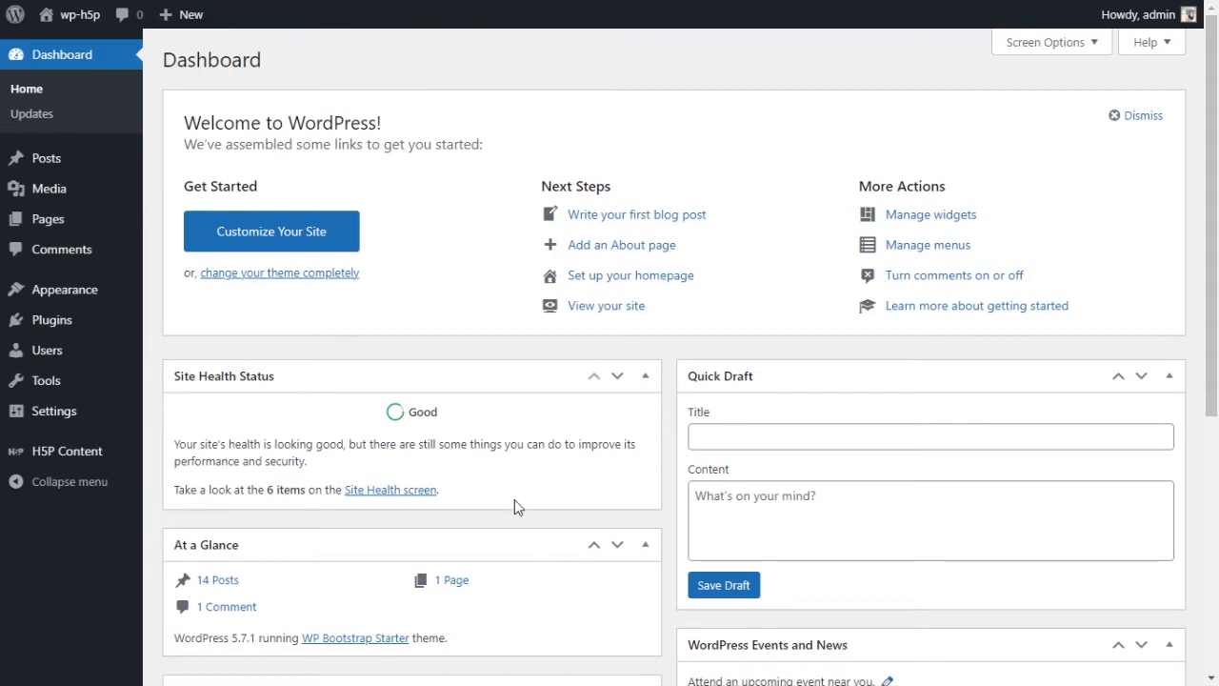
- Start a new H5P content item in the WordPress admin with Essay as its content type
mouse_move(92, 464)
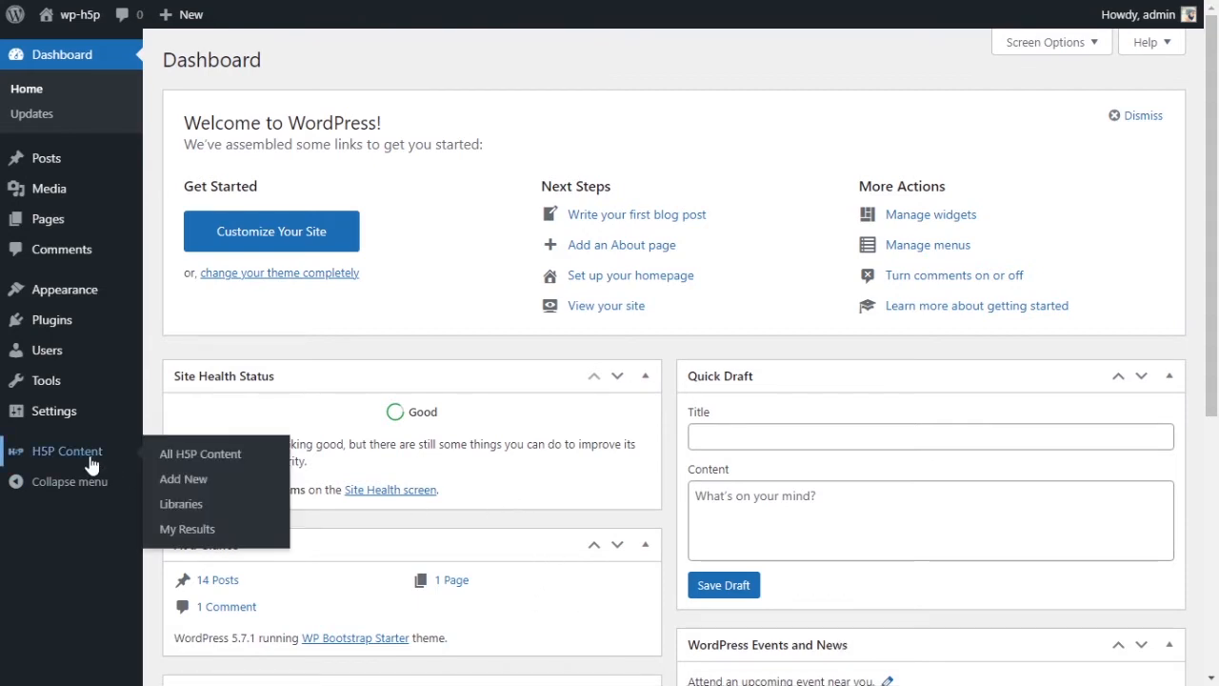
left_click(197, 487)
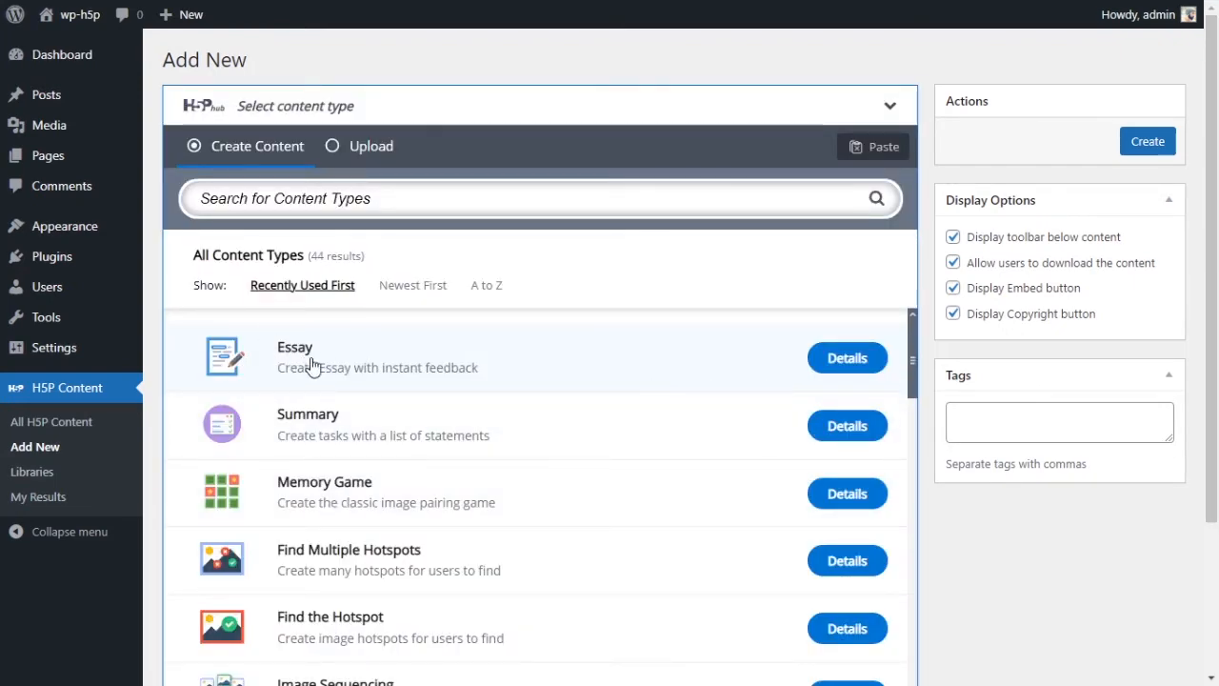
scroll(715, 390, "down", 12)
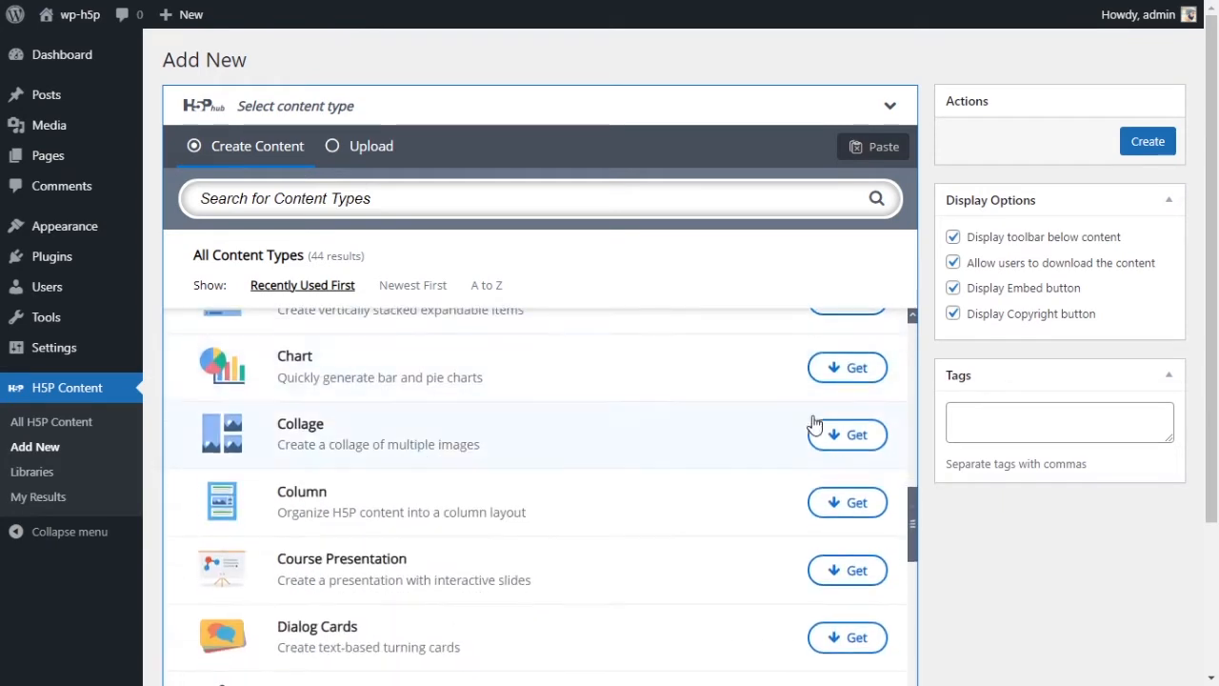
scroll(678, 460, "up", 12)
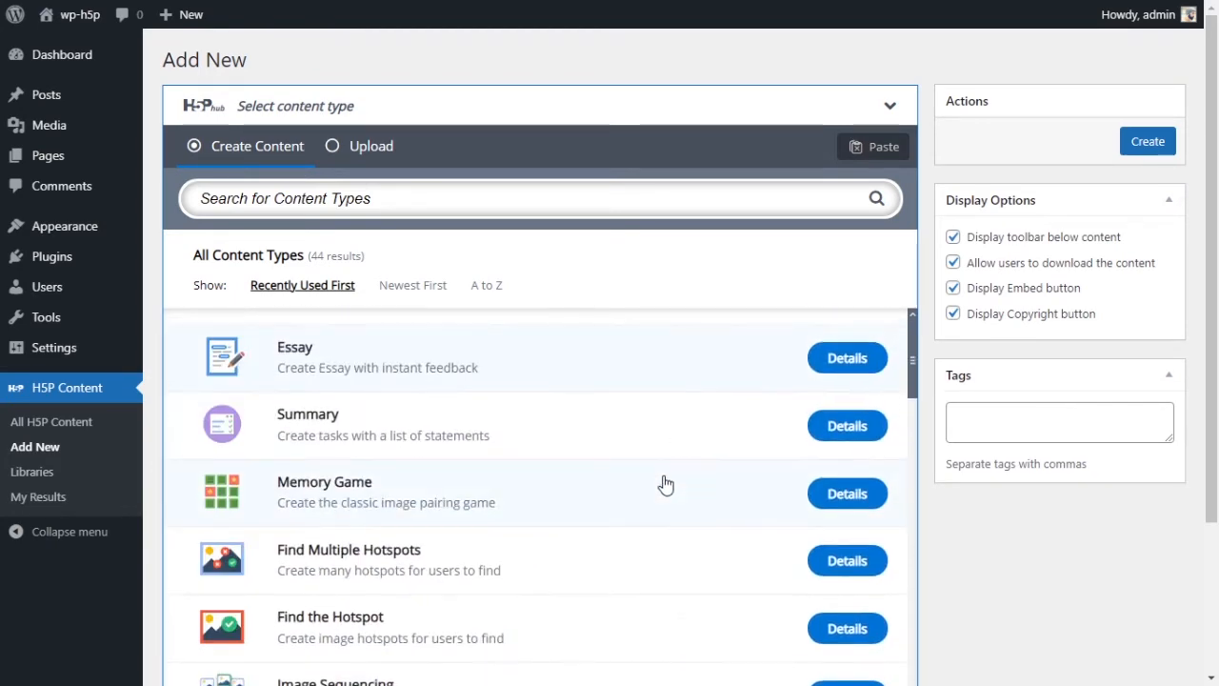
left_click(383, 362)
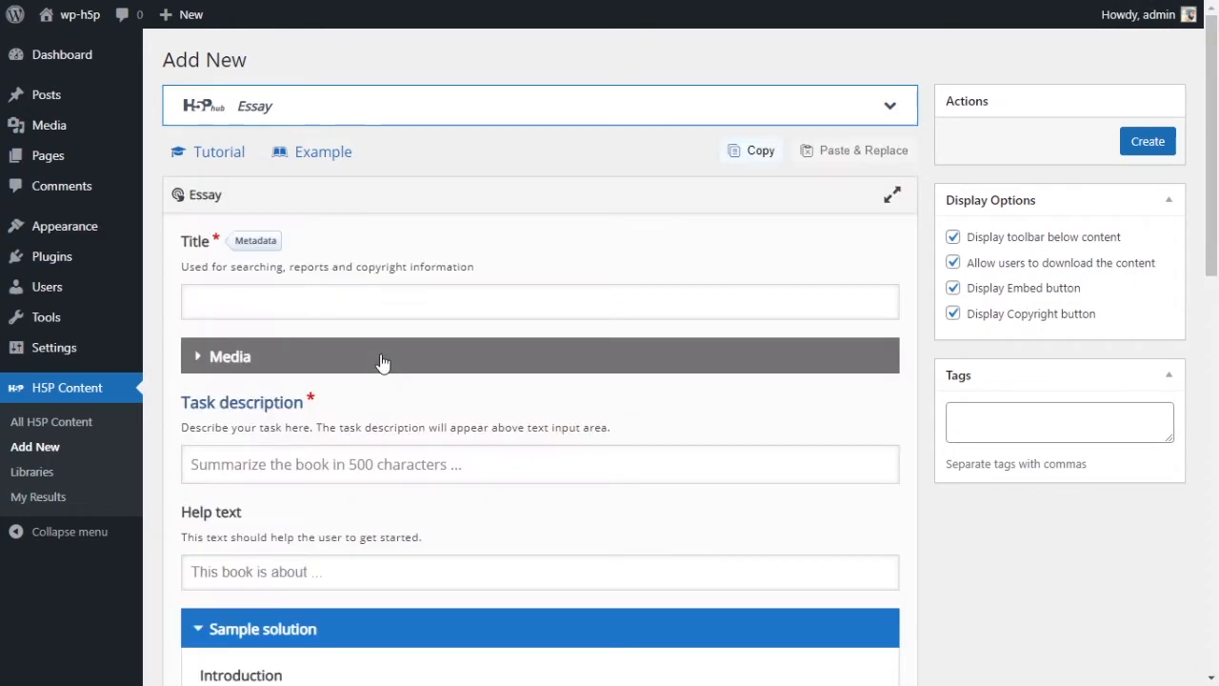
- Title the new essay content "Essay Activity"
left_click(404, 301)
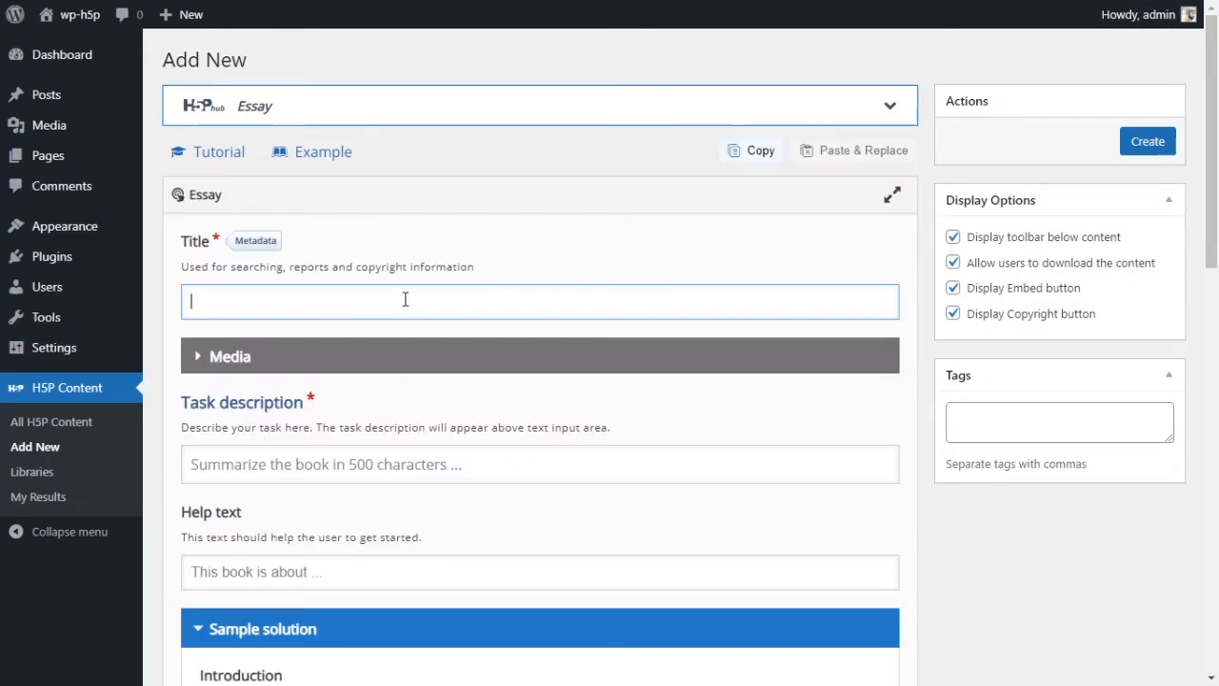
type("Essay")
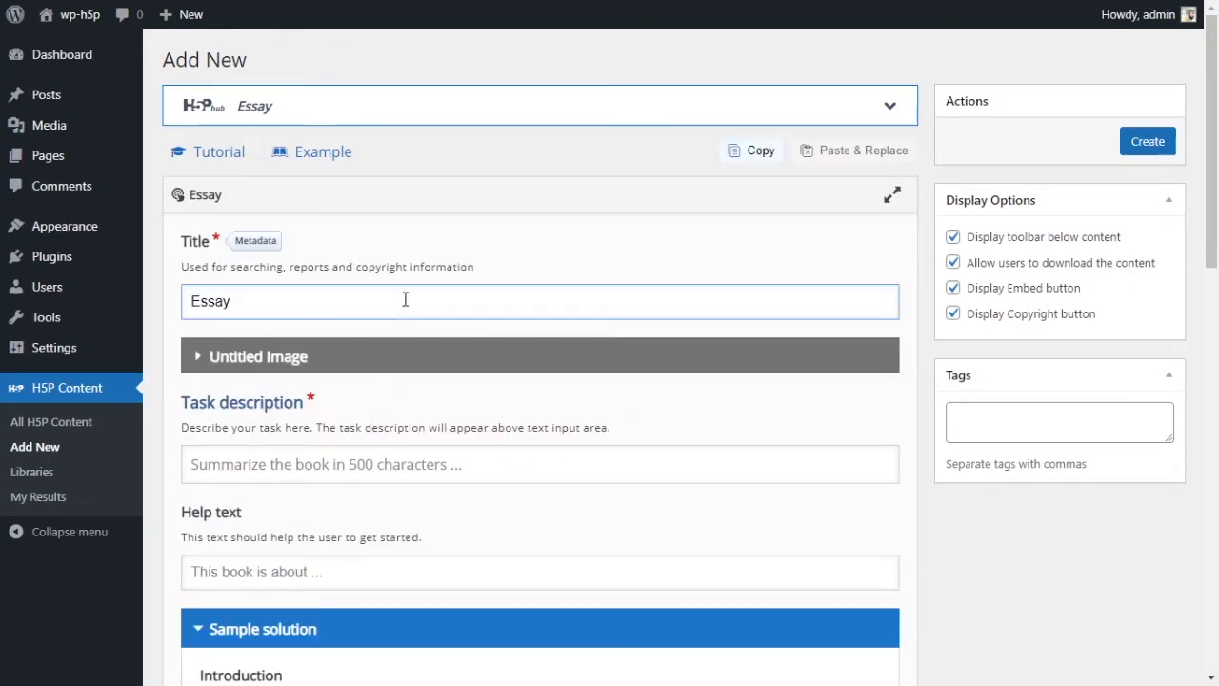
type(" Activity")
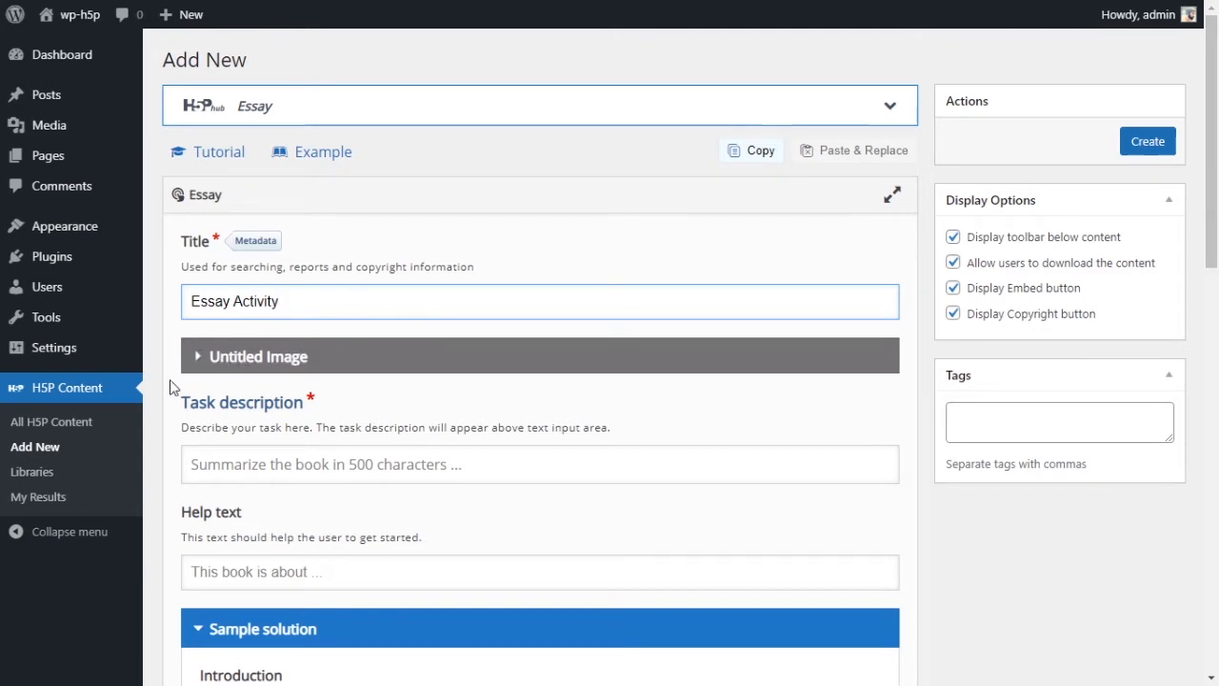
- Add the World War 2 photo as the image above the question and give it the alternative text "WW2"
left_click(203, 360)
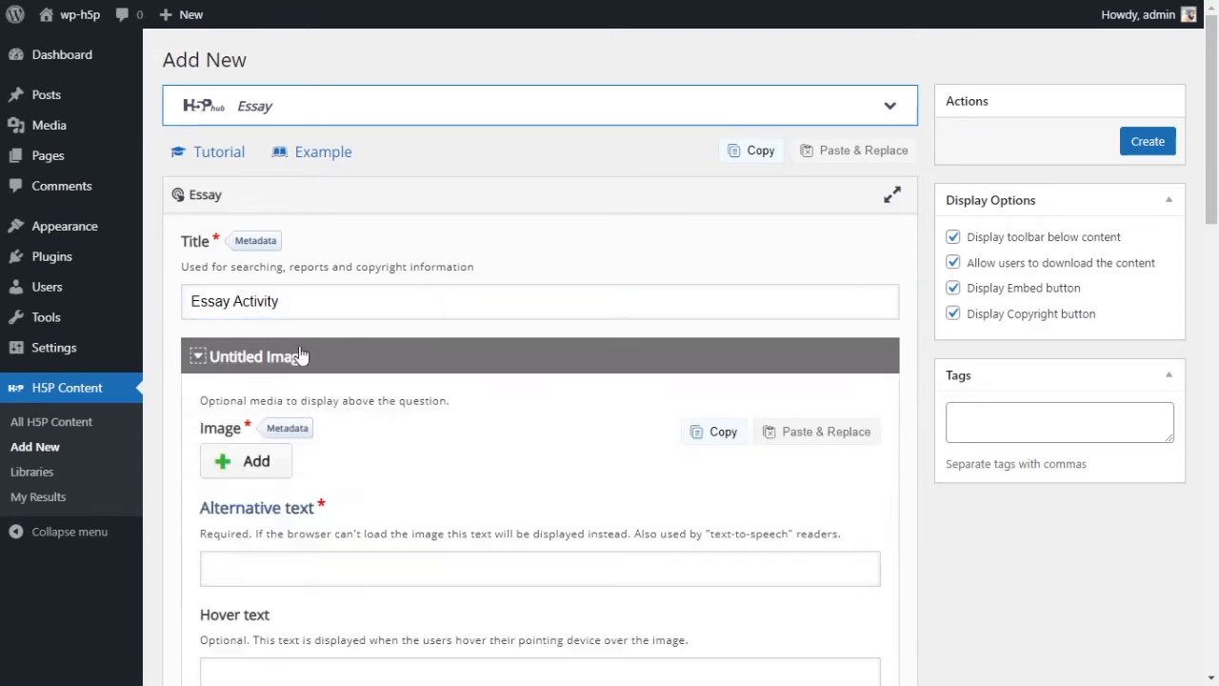
left_click(229, 464)
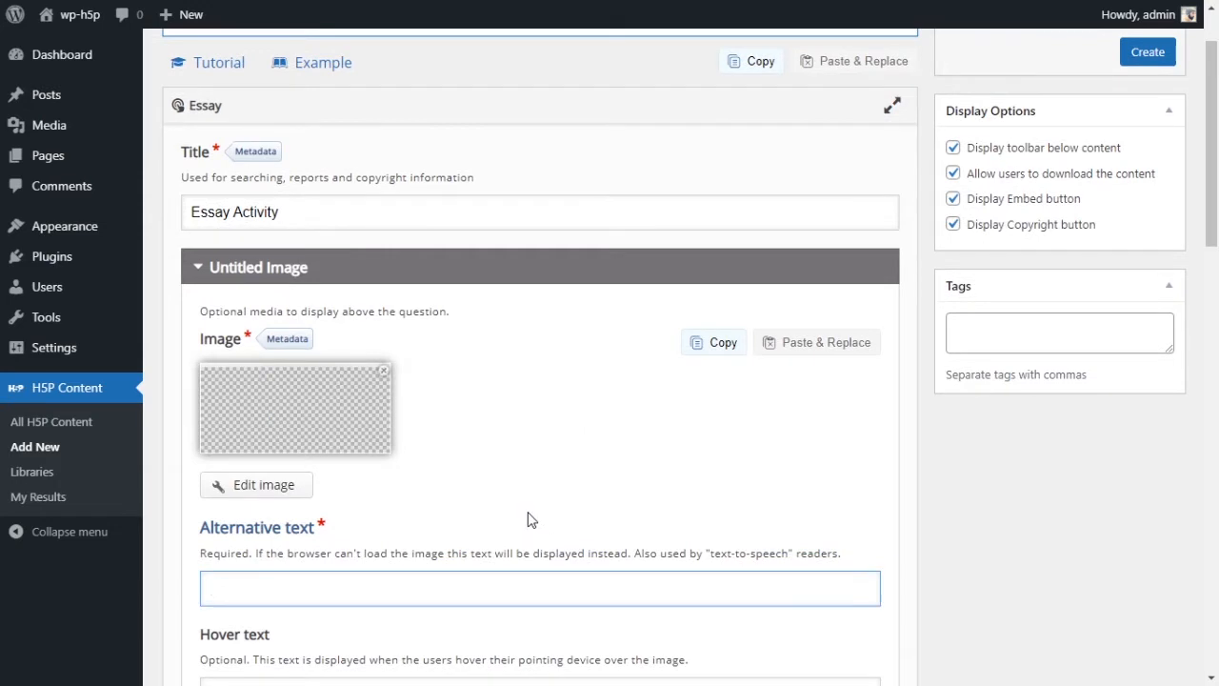
scroll(530, 519, "down", 1)
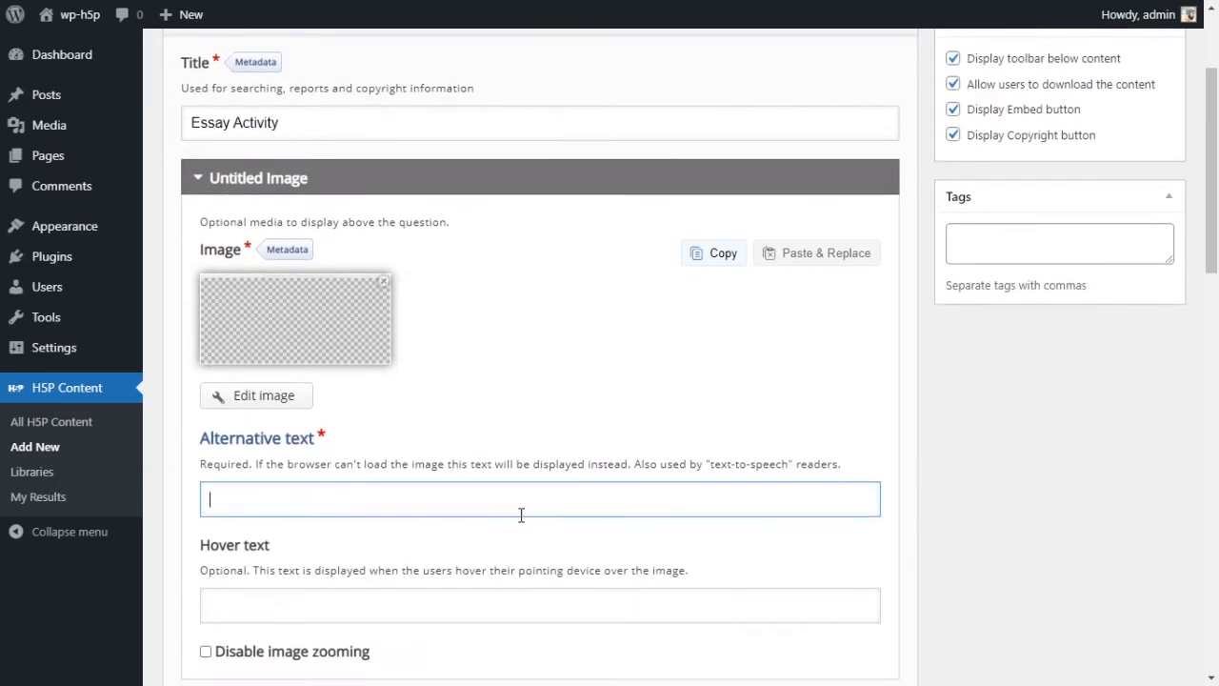
type("WW")
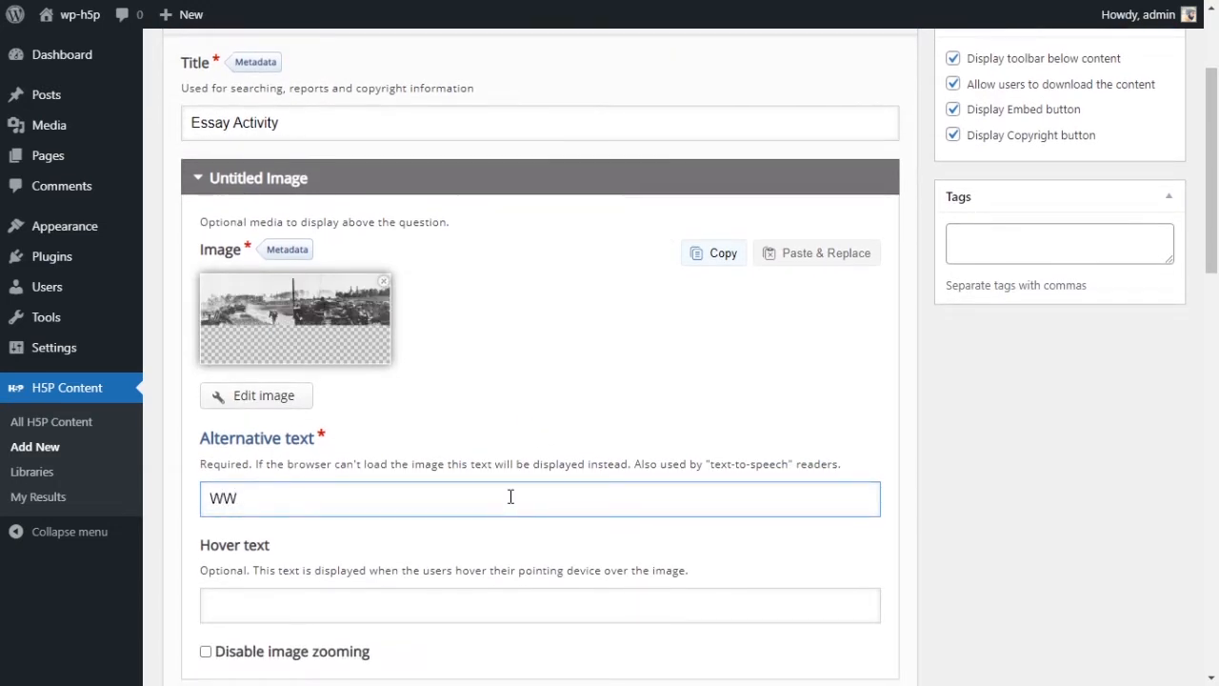
type("2")
left_click(508, 405)
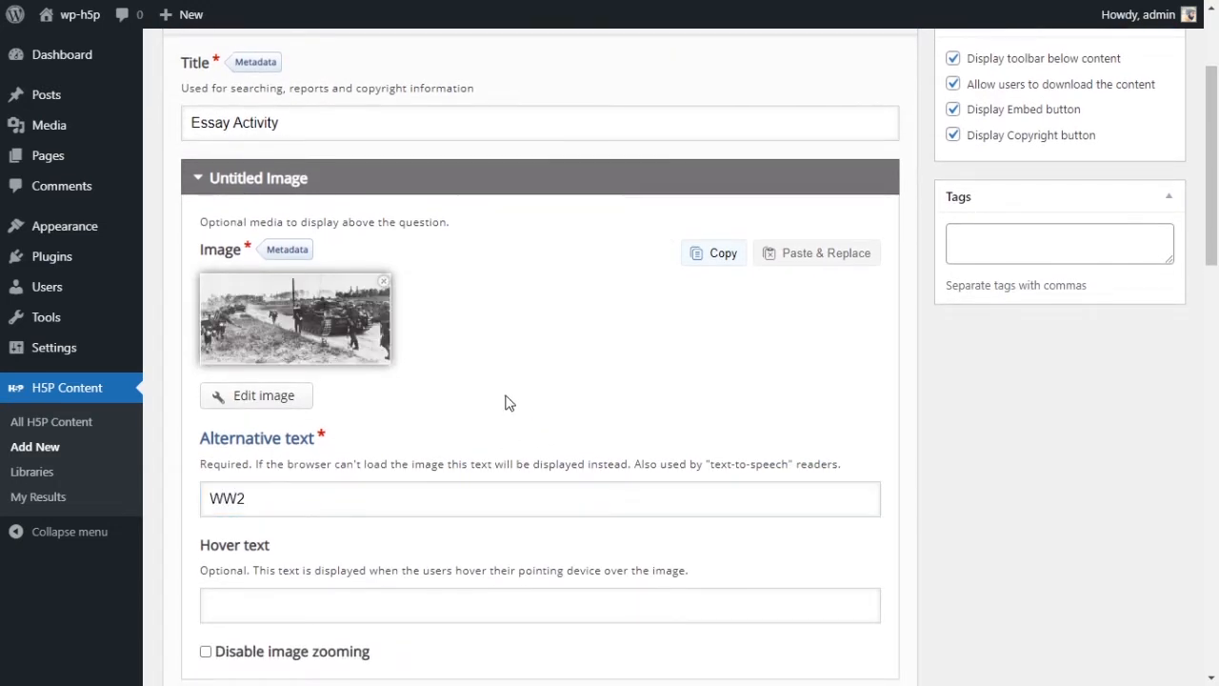
scroll(513, 389, "down", 1)
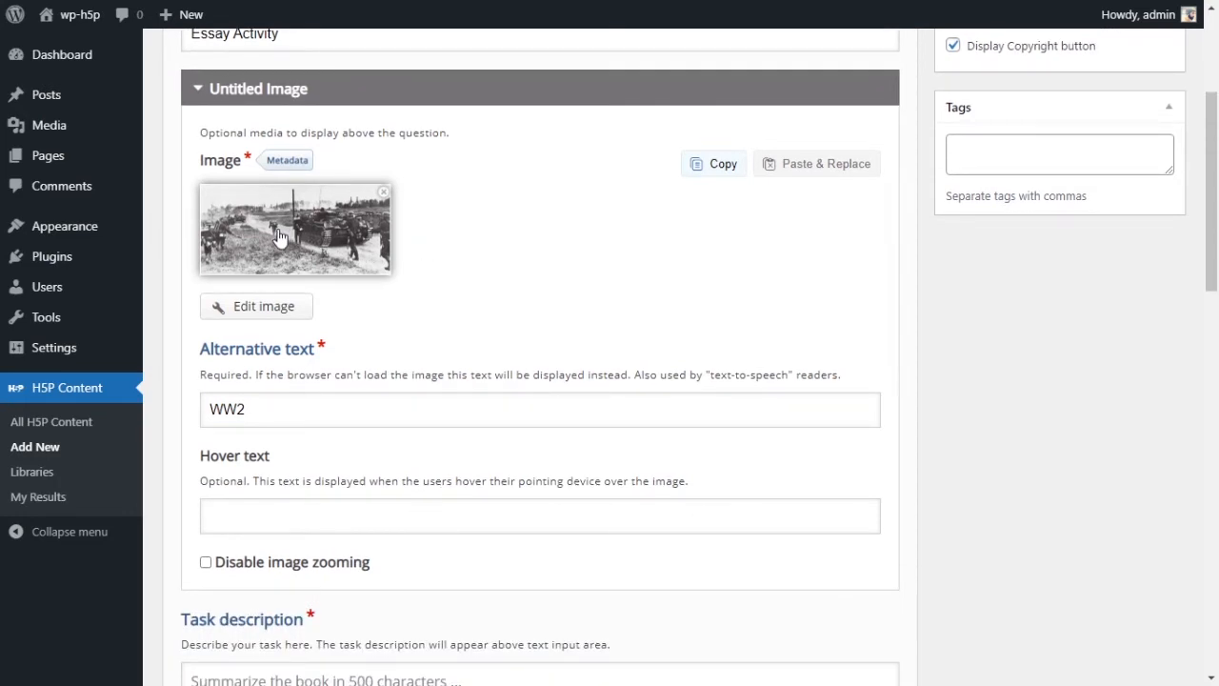
- Examine the image section's thumbnail, metadata, hover text and image zooming options
left_click(210, 524)
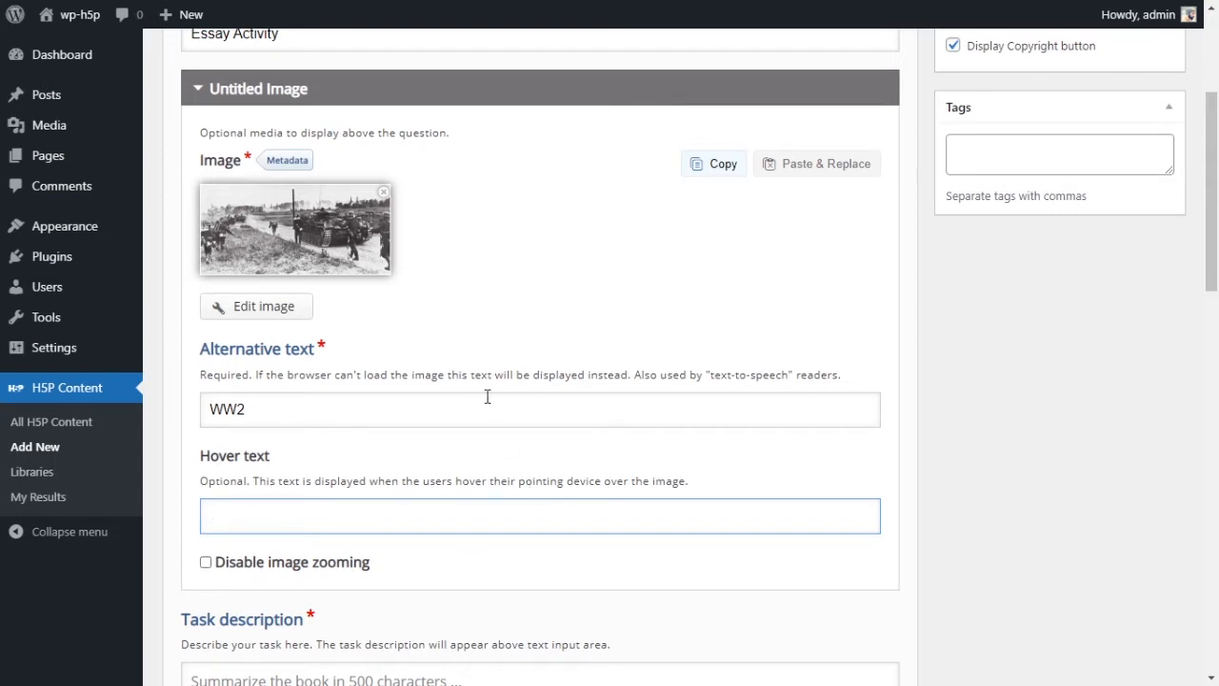
scroll(457, 371, "down", 1)
scroll(381, 323, "up", 1)
scroll(257, 276, "down", 1)
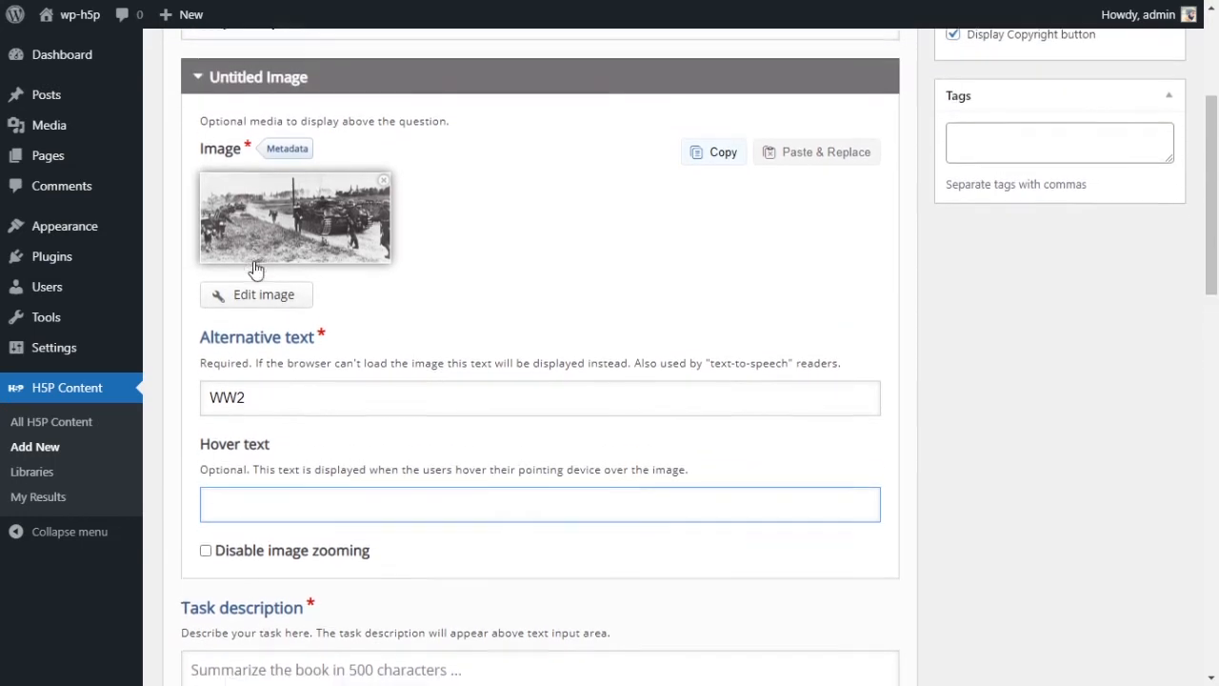
scroll(301, 294, "up", 1)
scroll(286, 152, "down", 2)
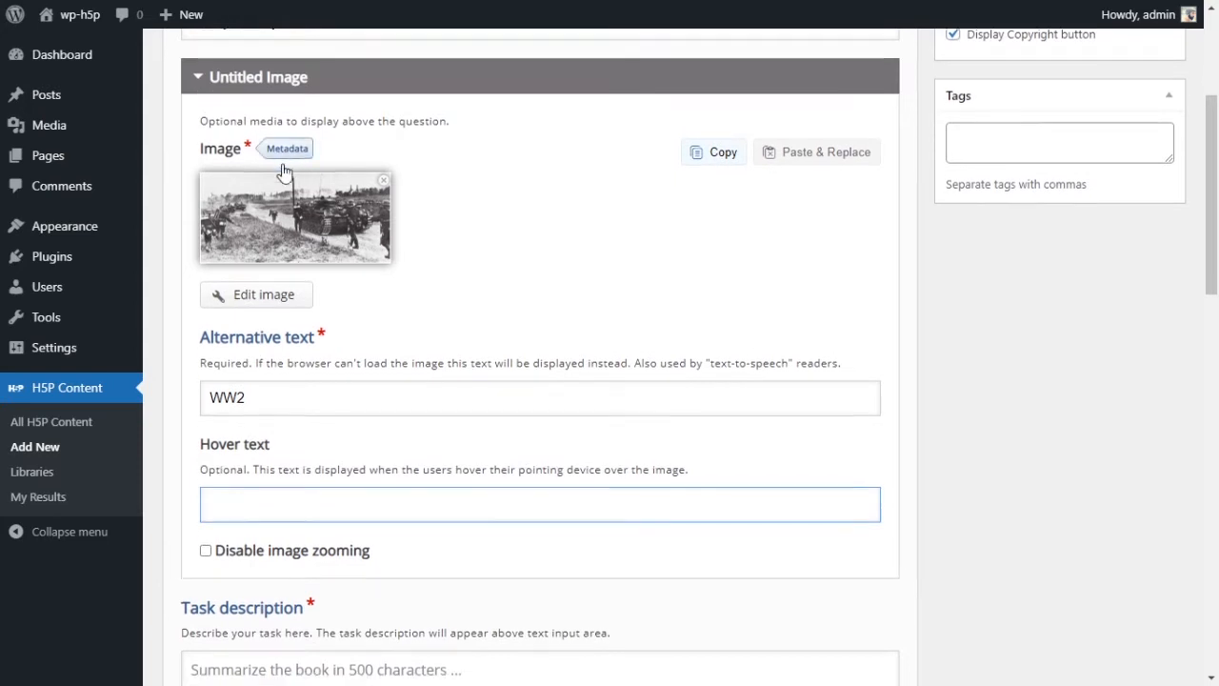
scroll(284, 174, "down", 1)
scroll(276, 173, "up", 3)
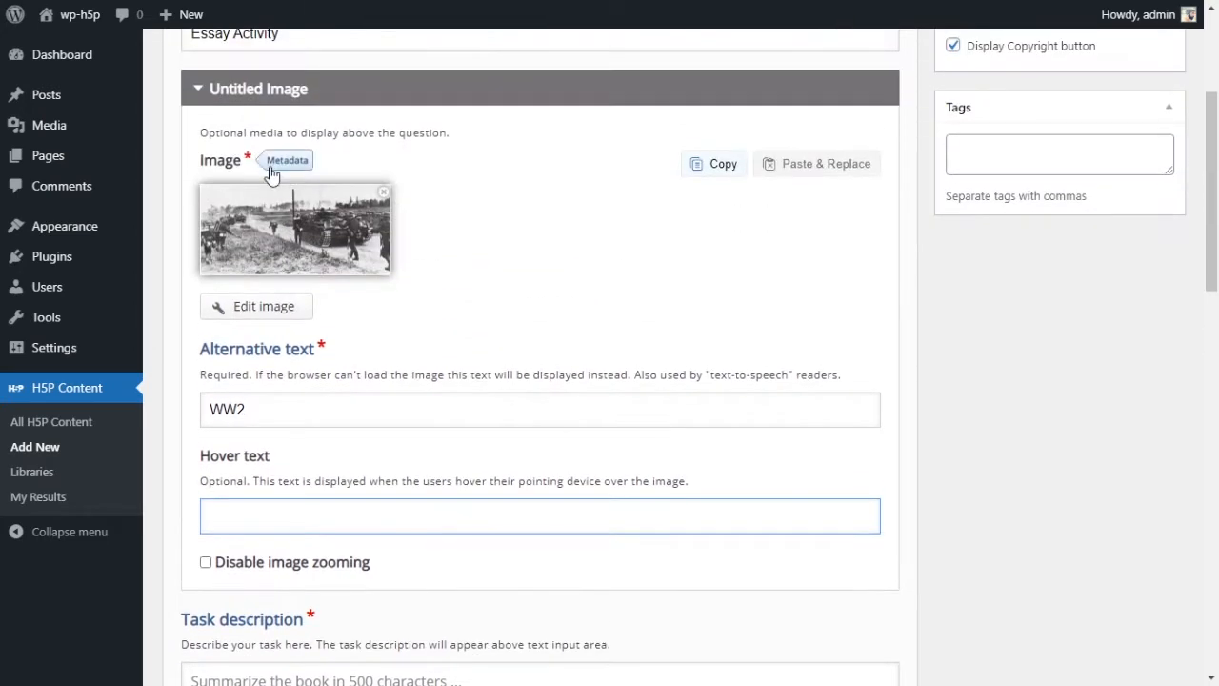
- Collapse the image section above the task description
left_click(200, 91)
scroll(384, 145, "up", 1)
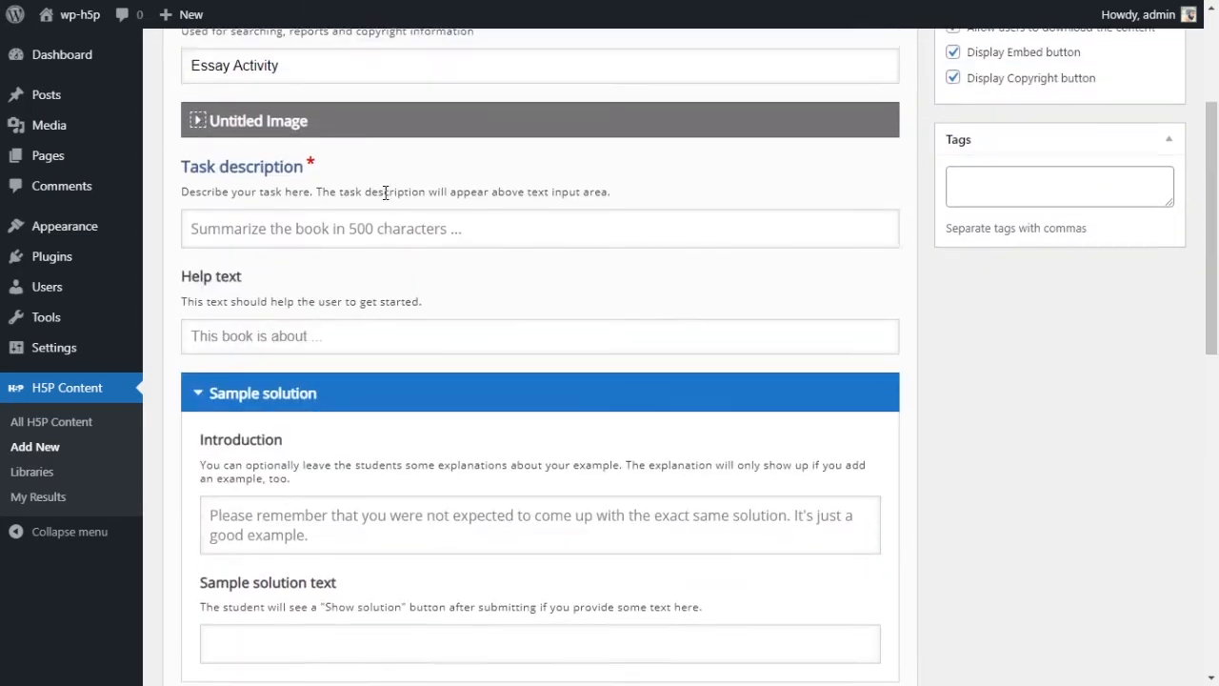
scroll(367, 200, "up", 2)
scroll(362, 206, "down", 1)
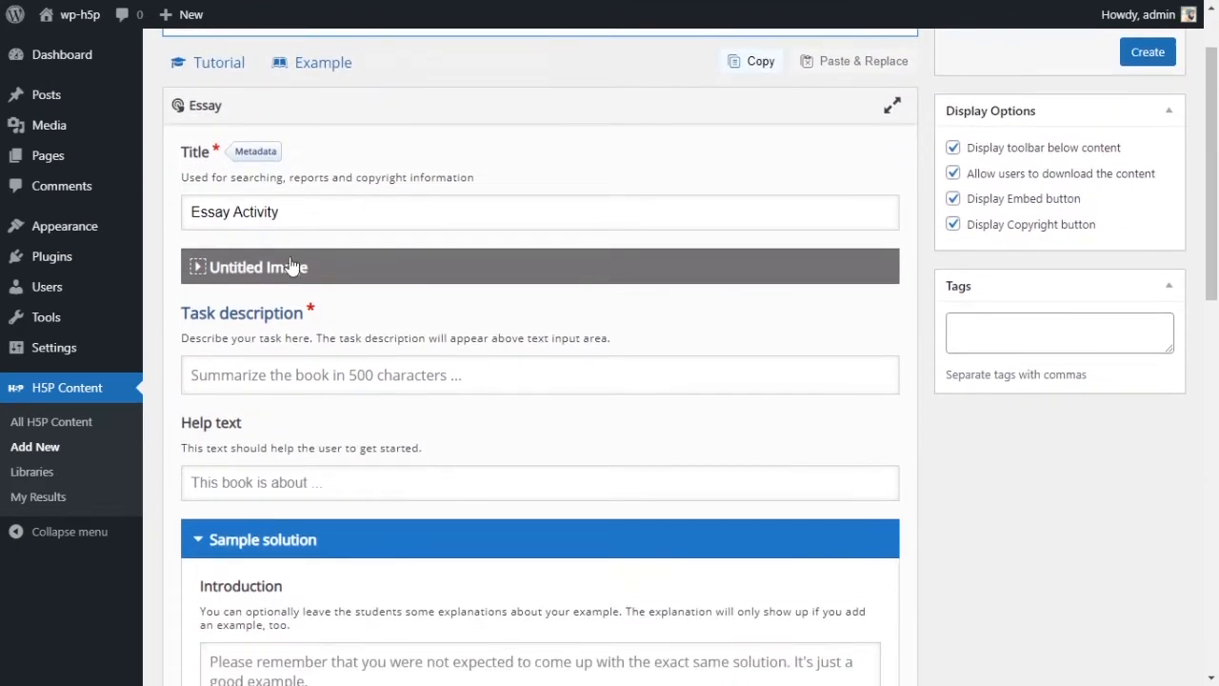
- Paste "Write a 300-500 word essay outlining the main reasons for the start of WW2." once as the task description
left_click_drag(183, 316, 300, 318)
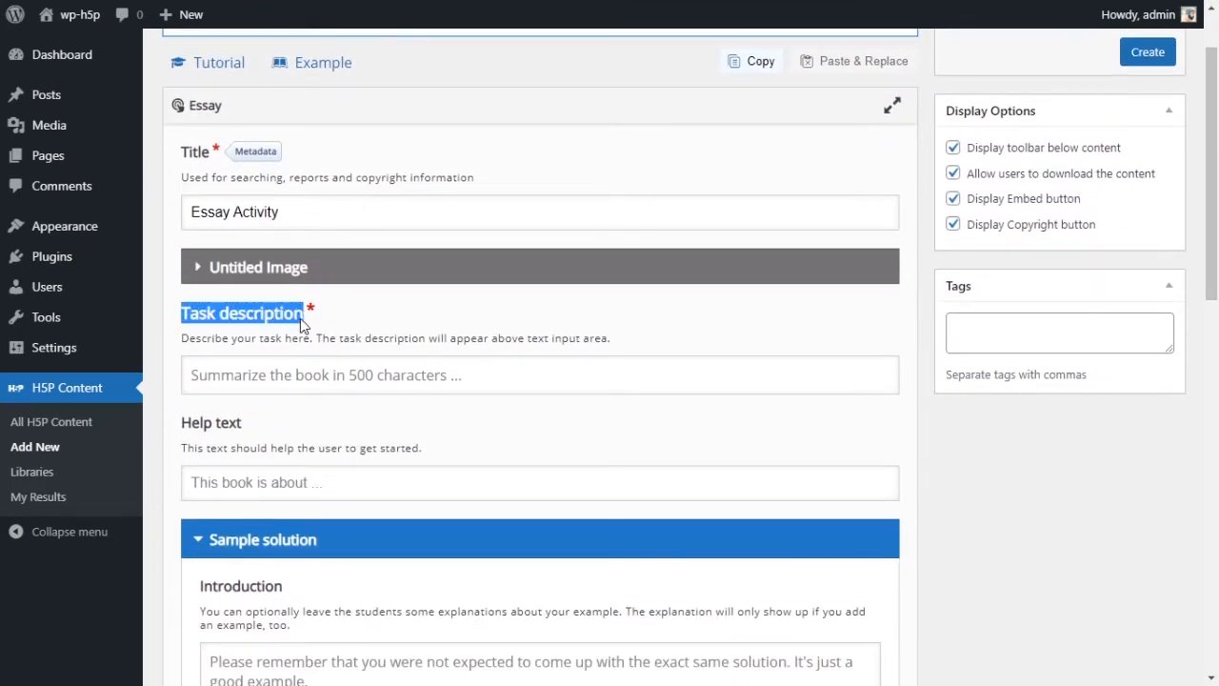
left_click(338, 380)
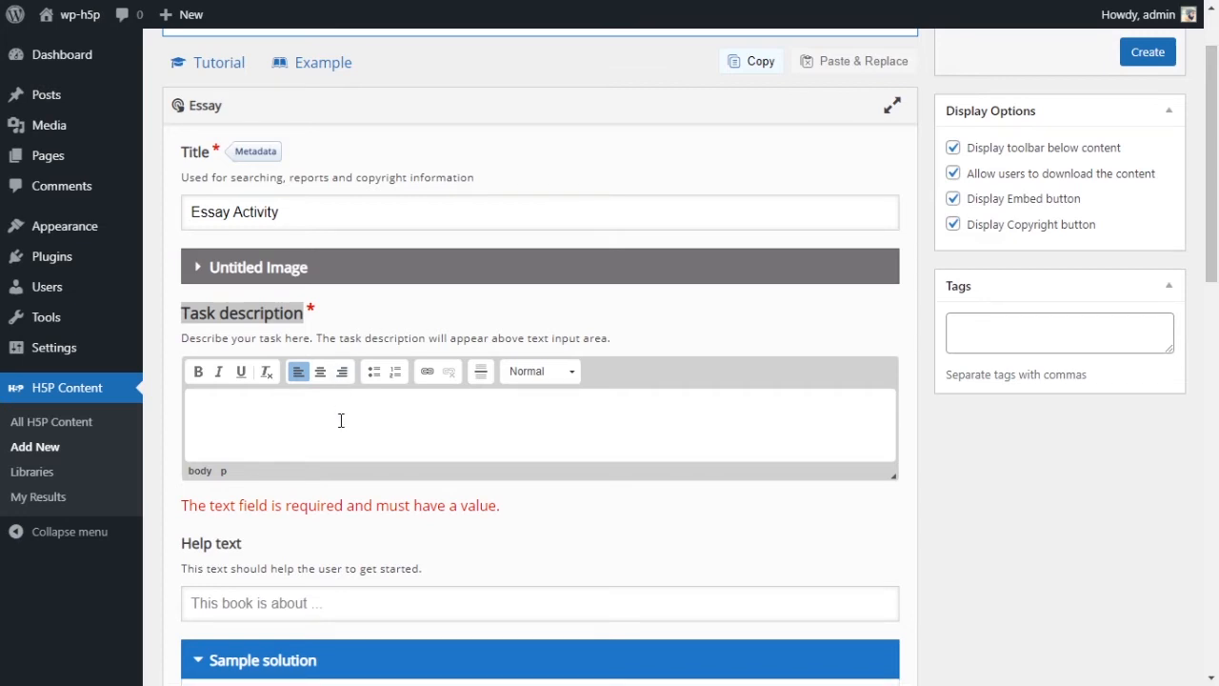
left_click(748, 334)
left_click(620, 413)
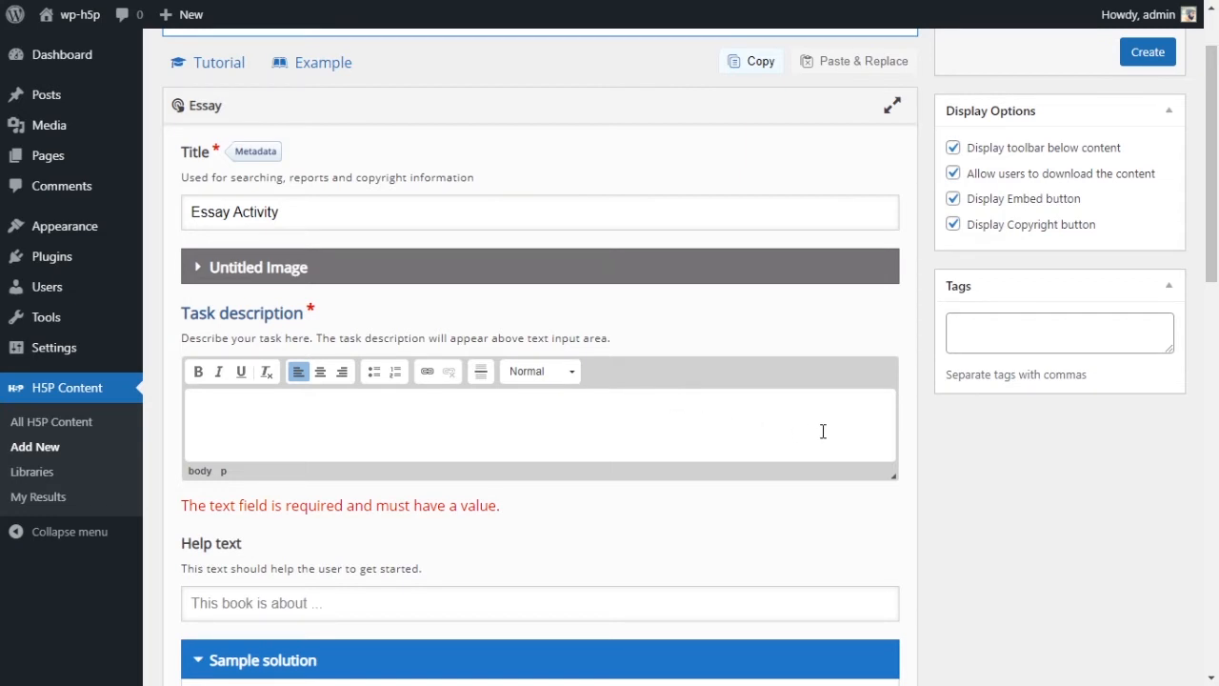
key("ctrl+v")
key("ctrl+v")
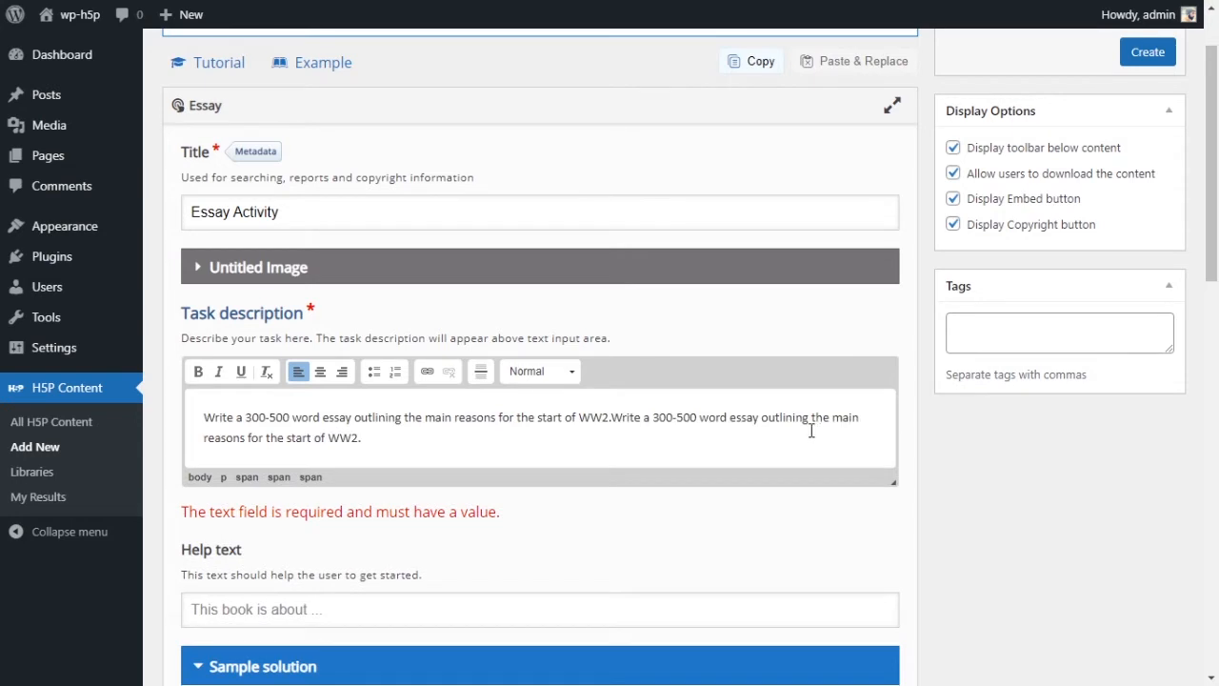
key("ctrl+z")
left_click_drag(244, 417, 621, 416)
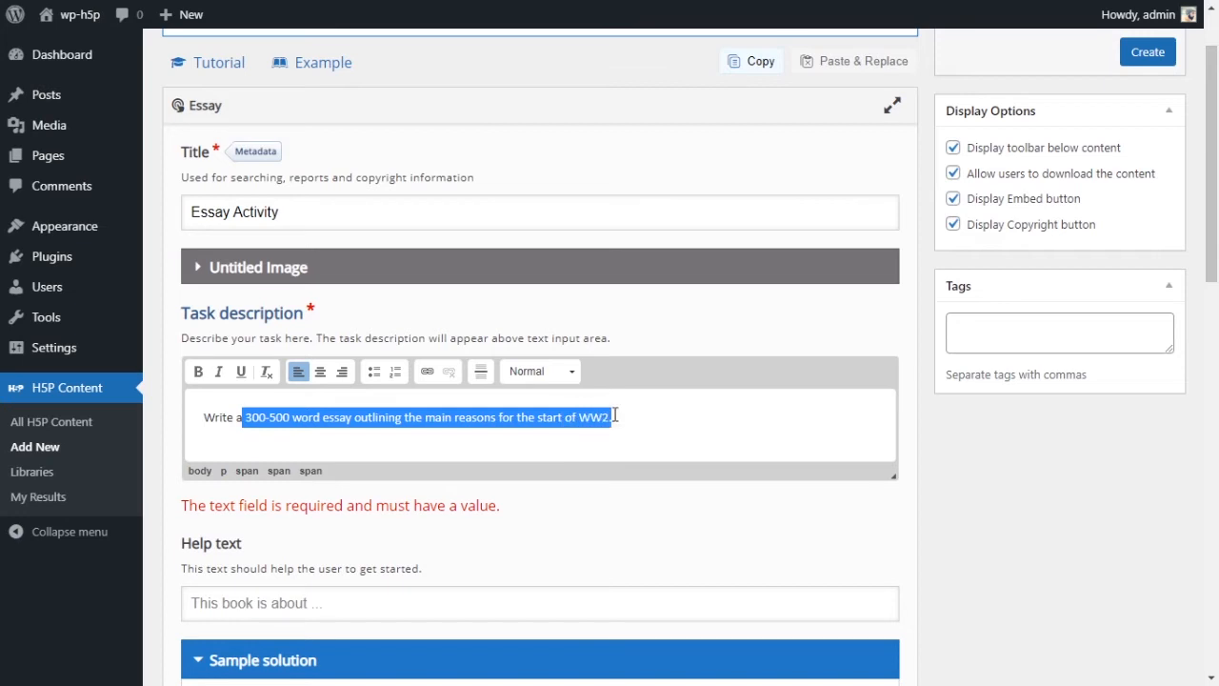
- Reword the task description to "Write a 300-500 word essay outlining the main causes of WW2."
double_click(469, 417)
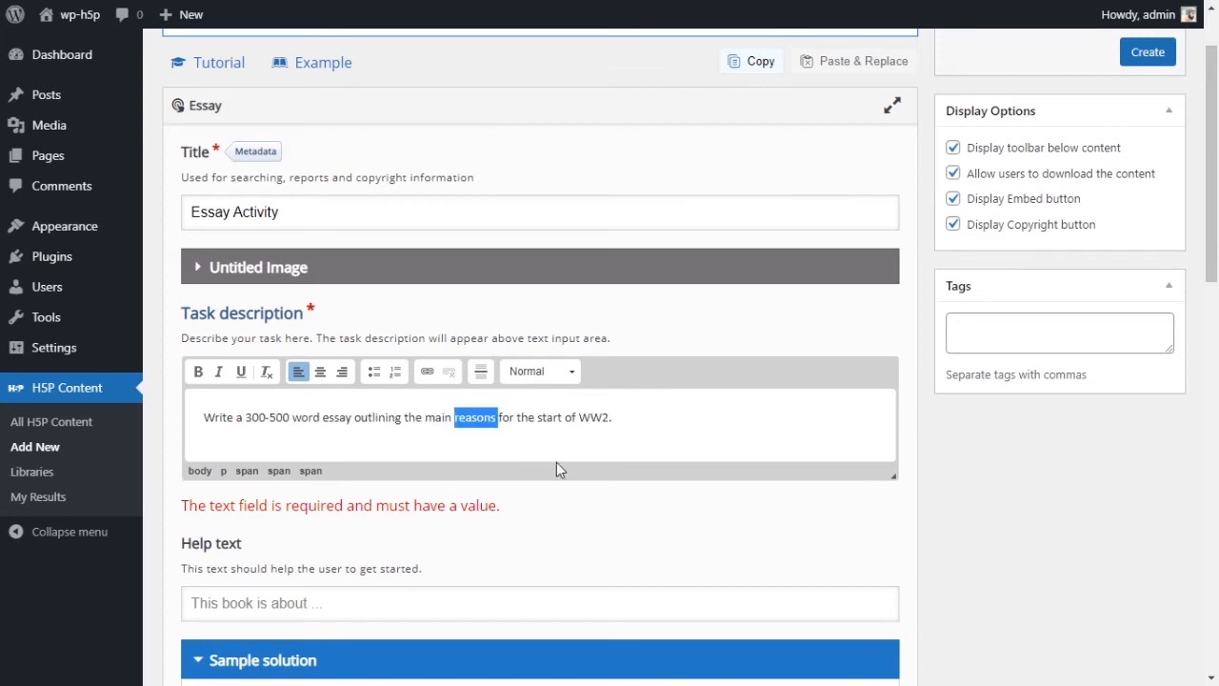
type("ca")
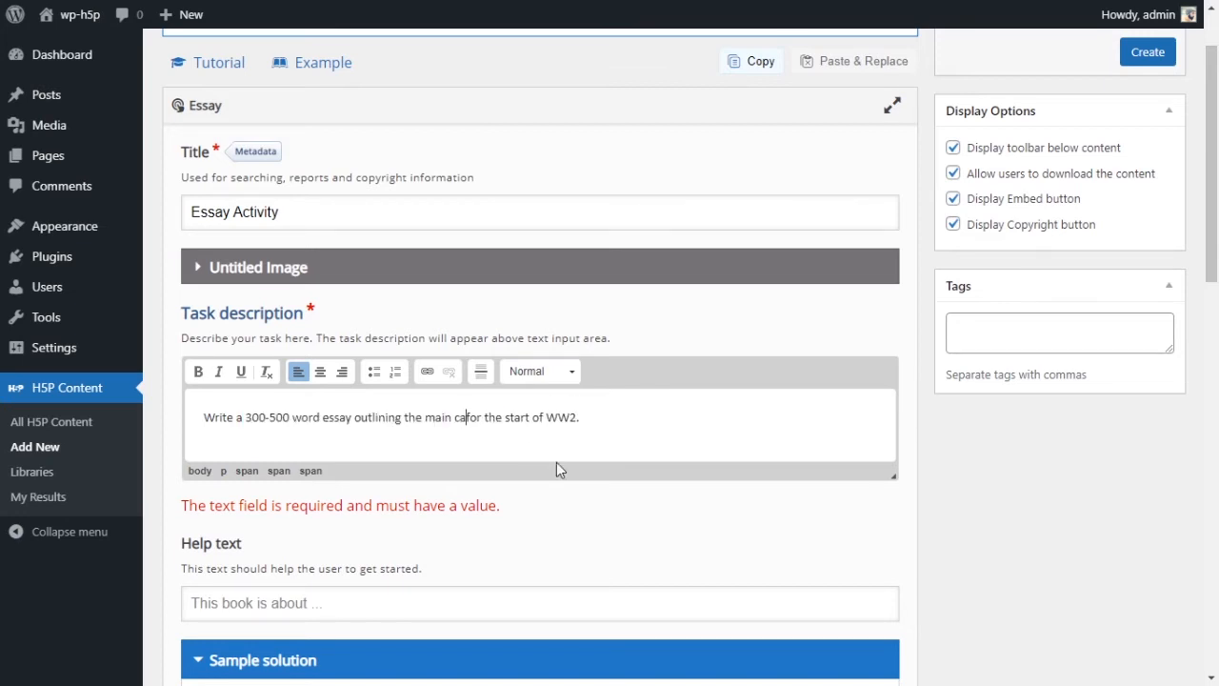
type("uses")
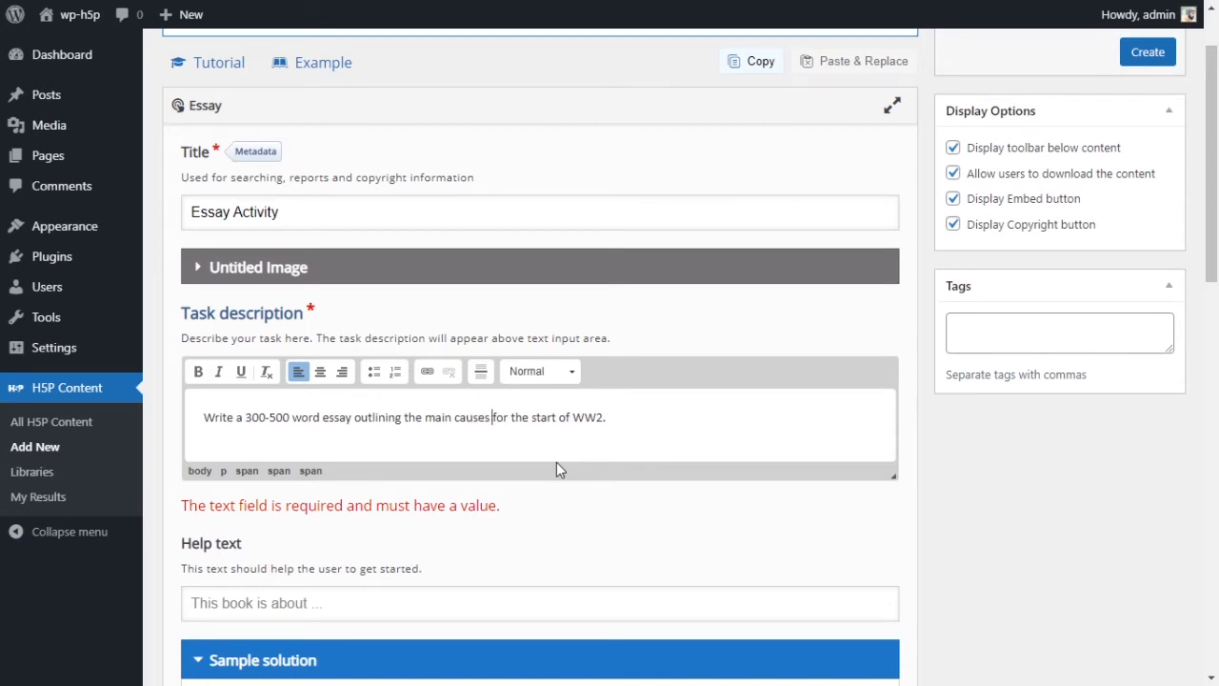
key("shift+Right")
key("shift+Right")
key("shift+Right")
type("of")
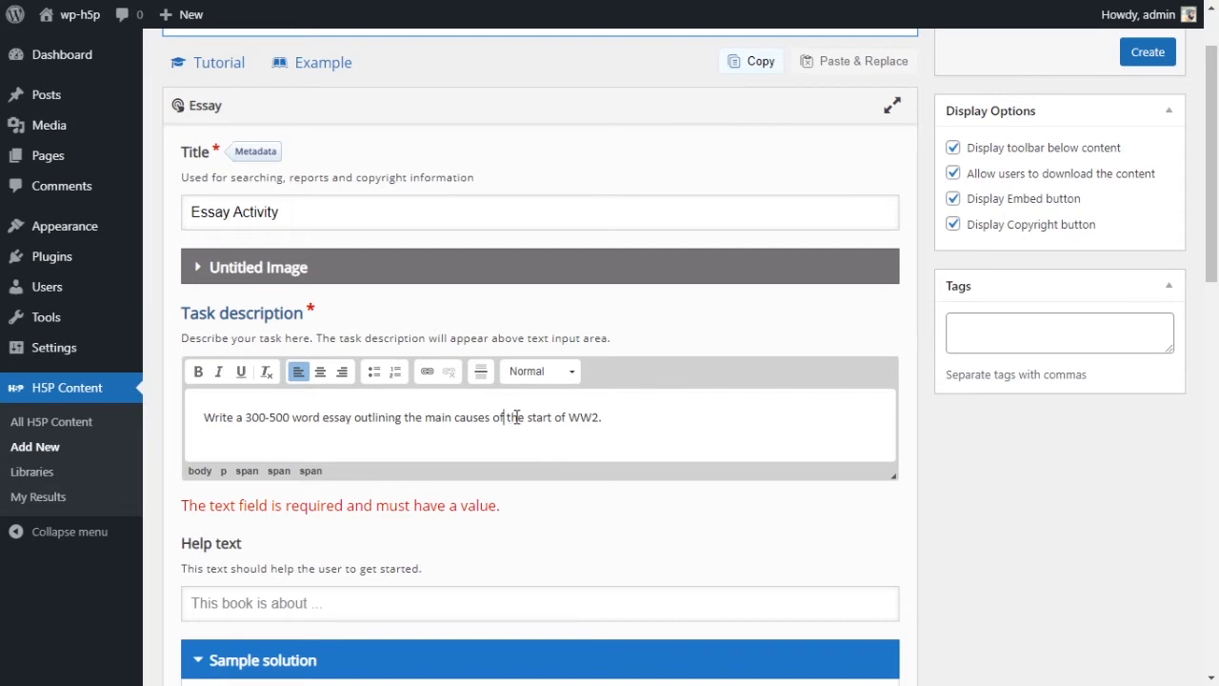
left_click_drag(505, 417, 565, 411)
key("BackSpace")
key("BackSpace")
- Enter "Remember the book we read in class." as the help text
scroll(698, 433, "down", 1)
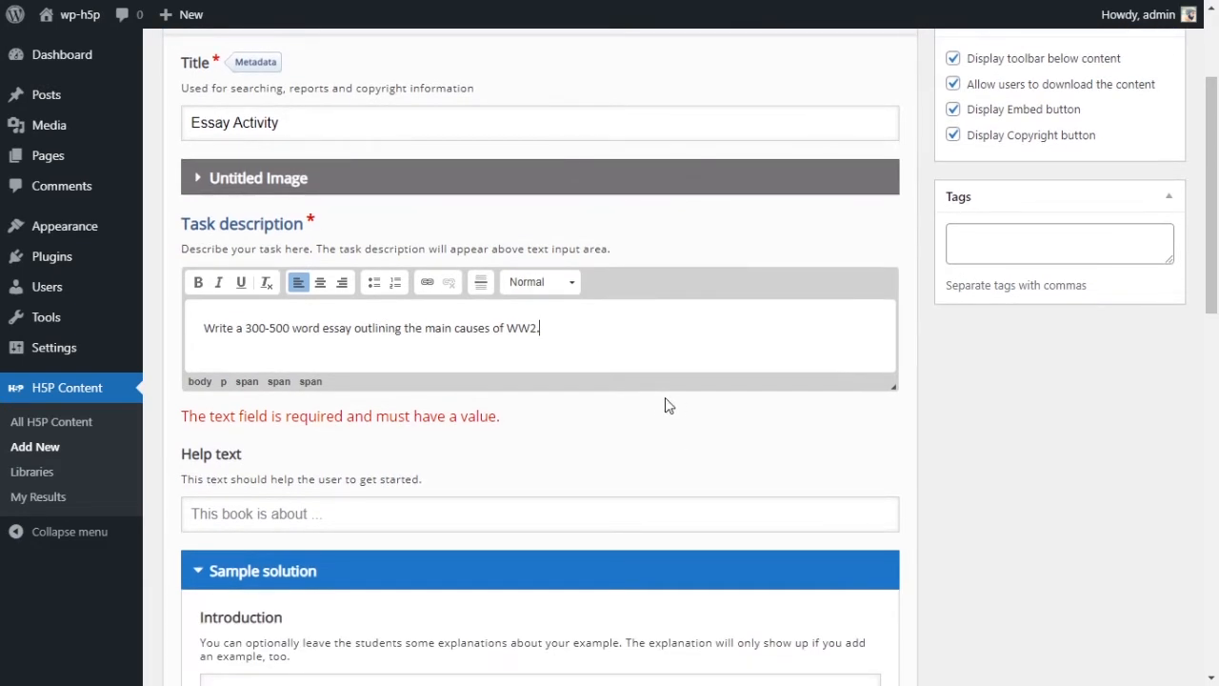
scroll(642, 401, "down", 1)
scroll(641, 400, "up", 1)
scroll(628, 400, "down", 1)
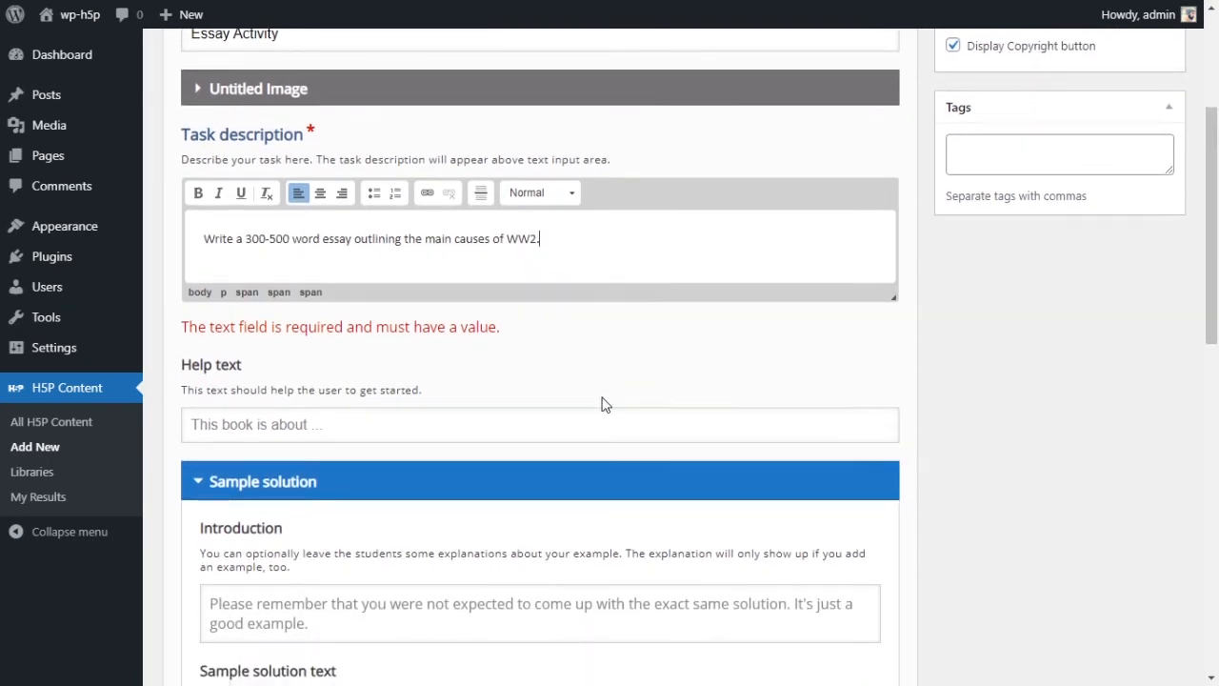
left_click(564, 421)
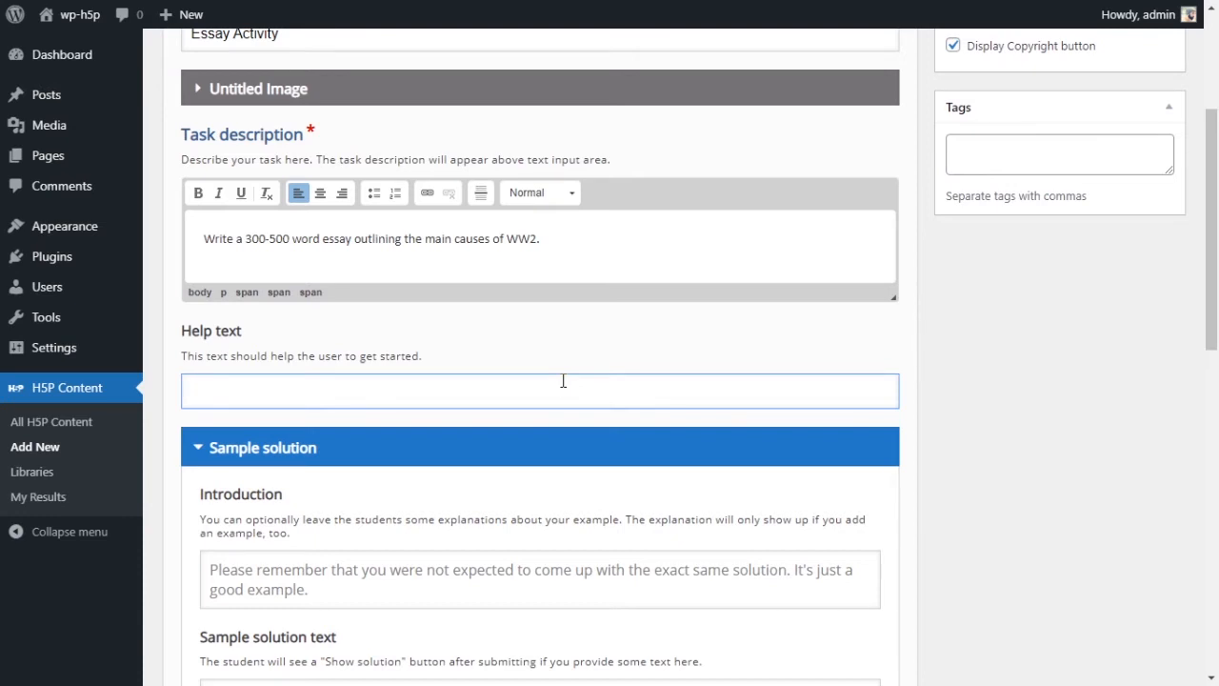
type("Remember the ")
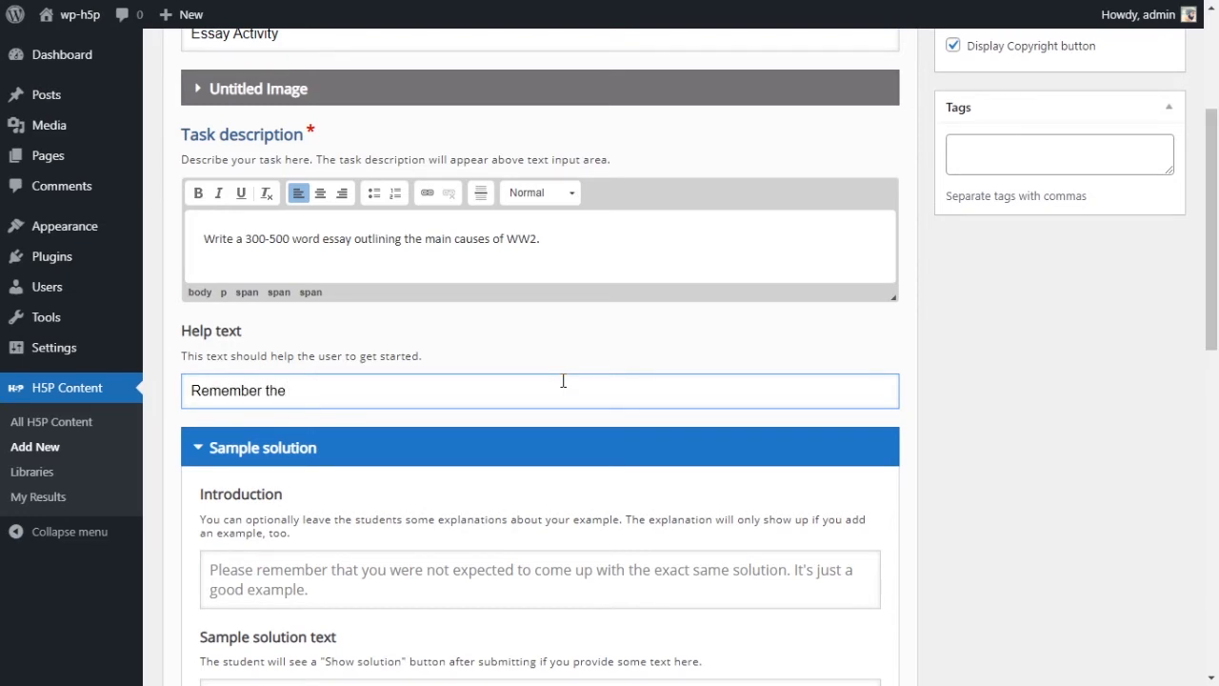
type("c")
type("book we rea")
type("d in classs")
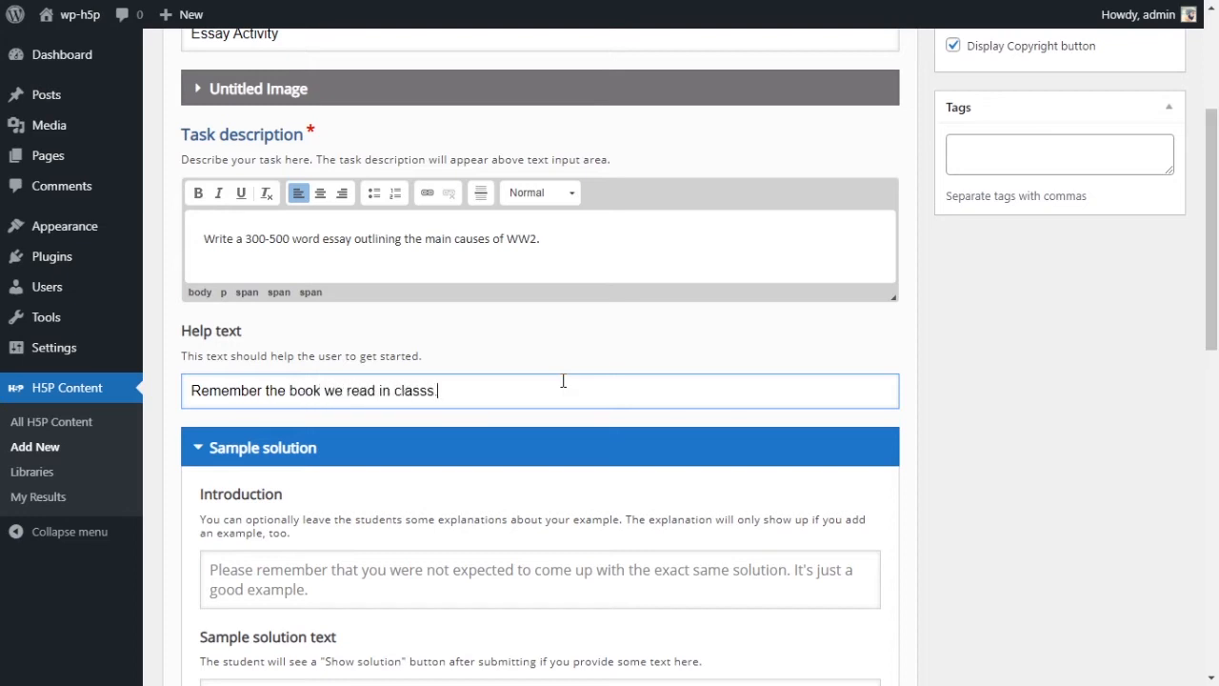
type(".")
key("BackSpace")
key("BackSpace")
type(".")
left_click(556, 370)
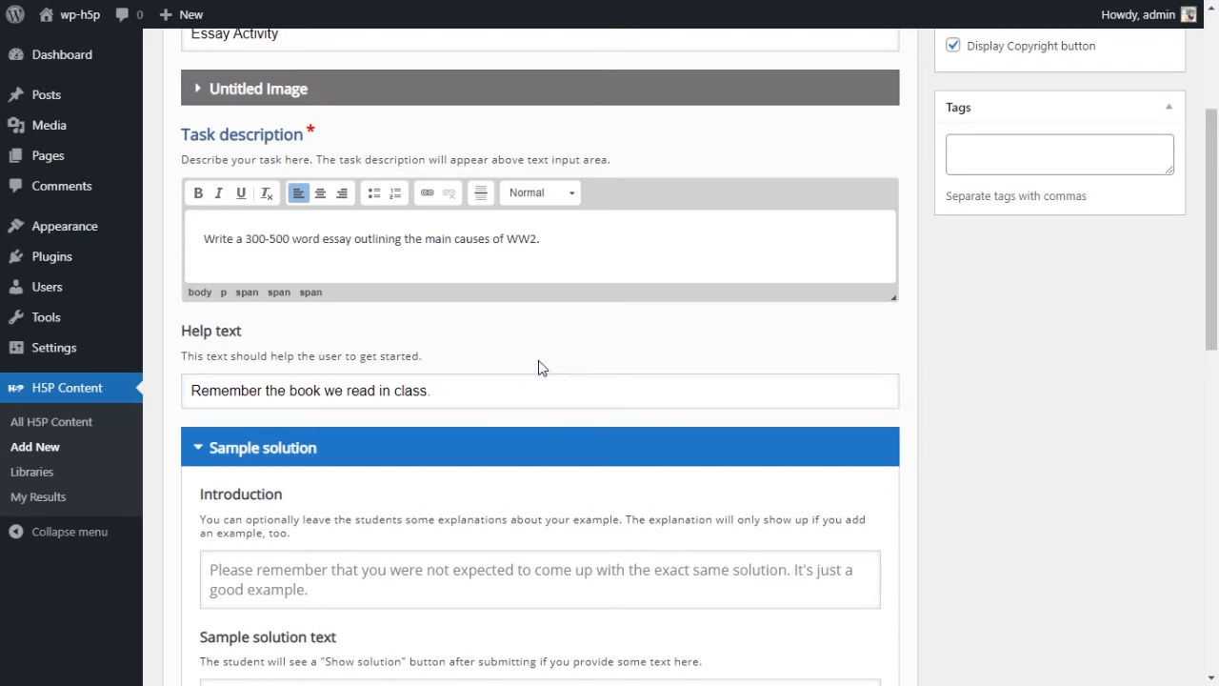
- Write the sample solution's introduction: "This is a sample solution and not the only correct answer. Your answer may be different."
scroll(514, 358, "down", 2)
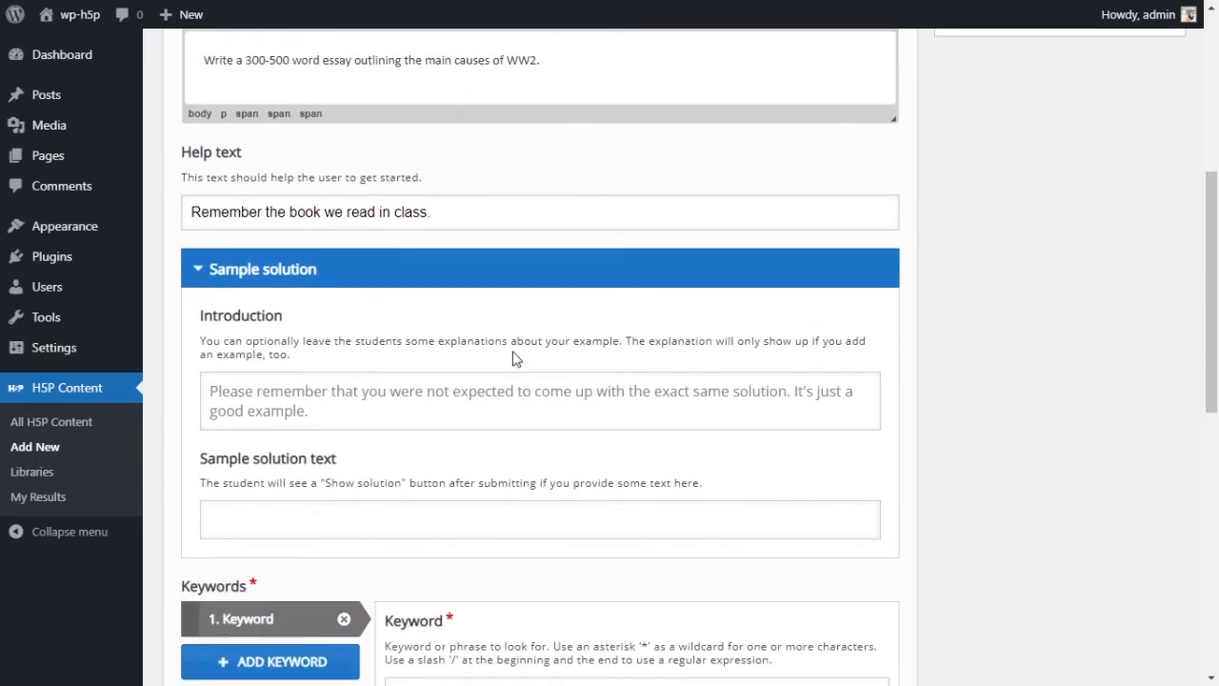
scroll(514, 359, "down", 1)
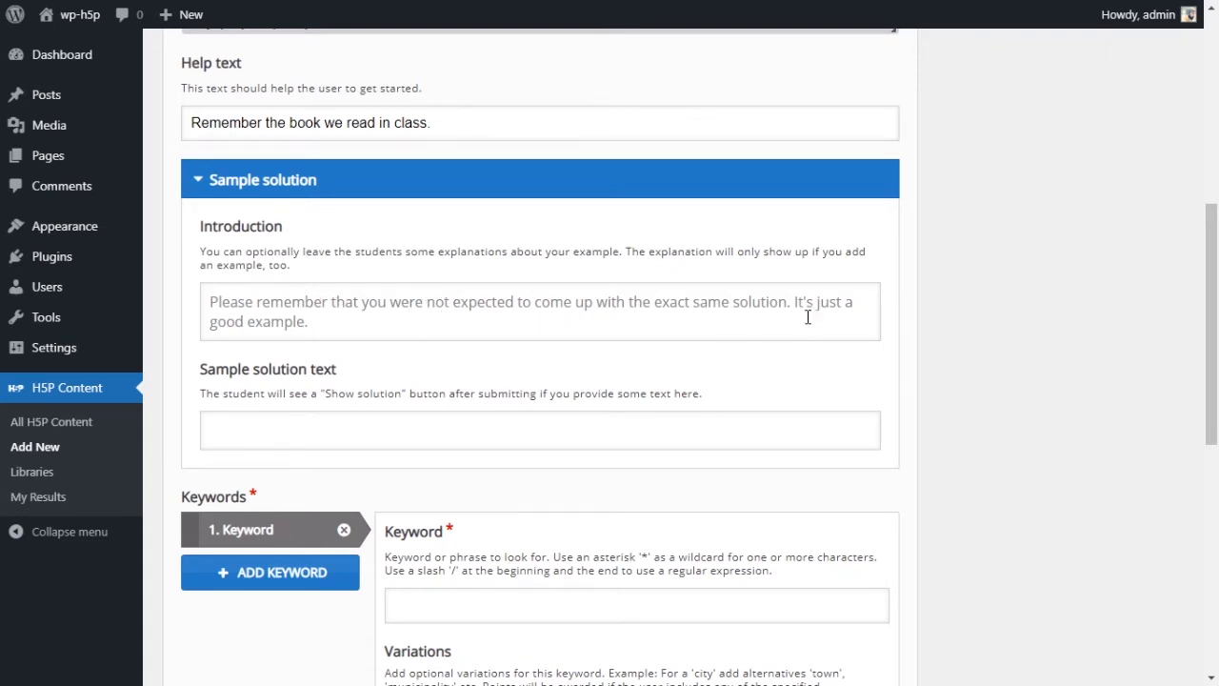
left_click(704, 318)
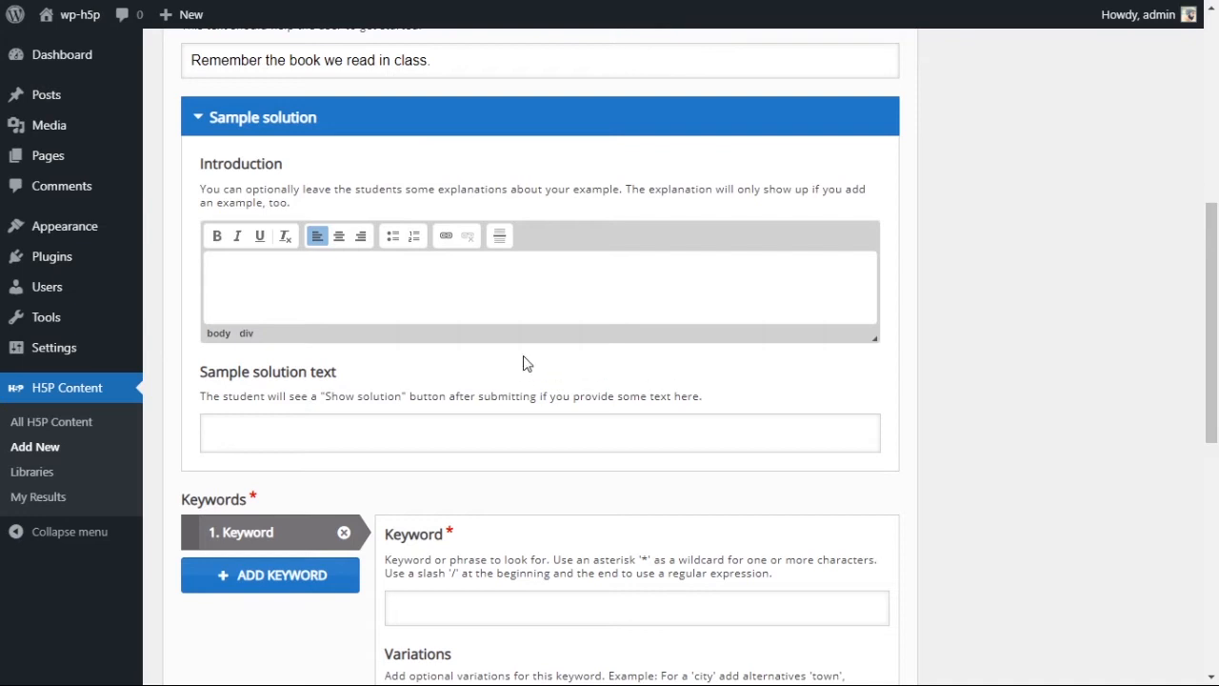
left_click(424, 287)
type("This is a sample solution")
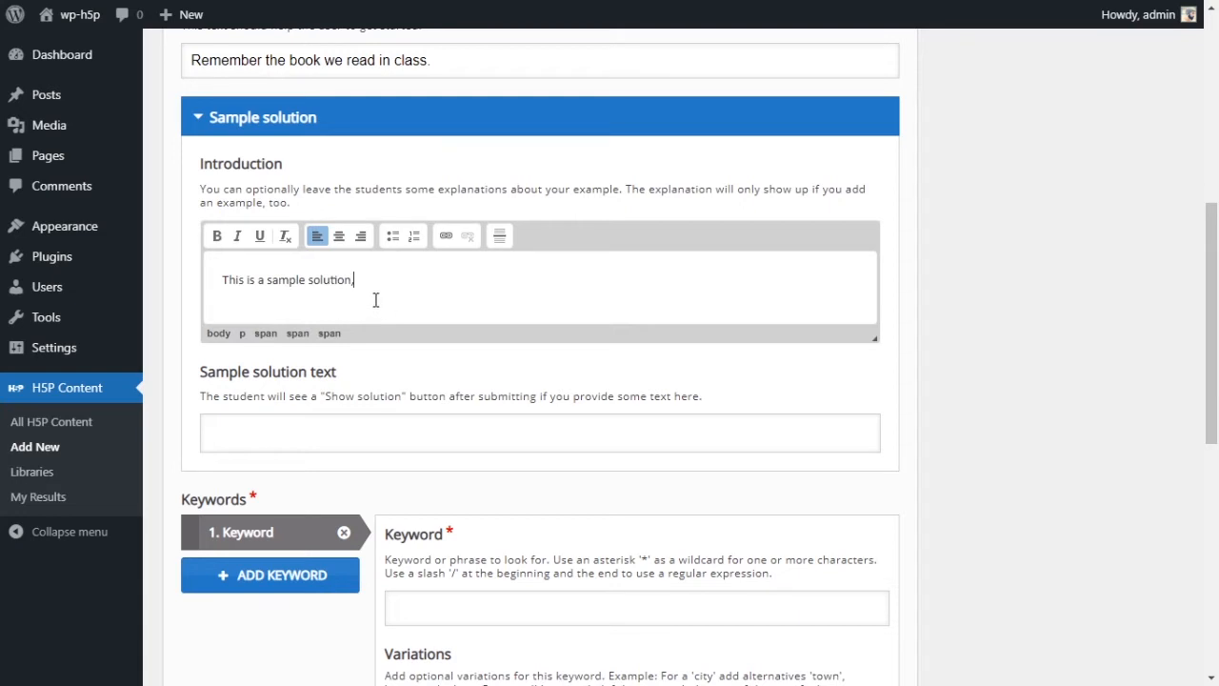
type("and not the only correct answer. You")
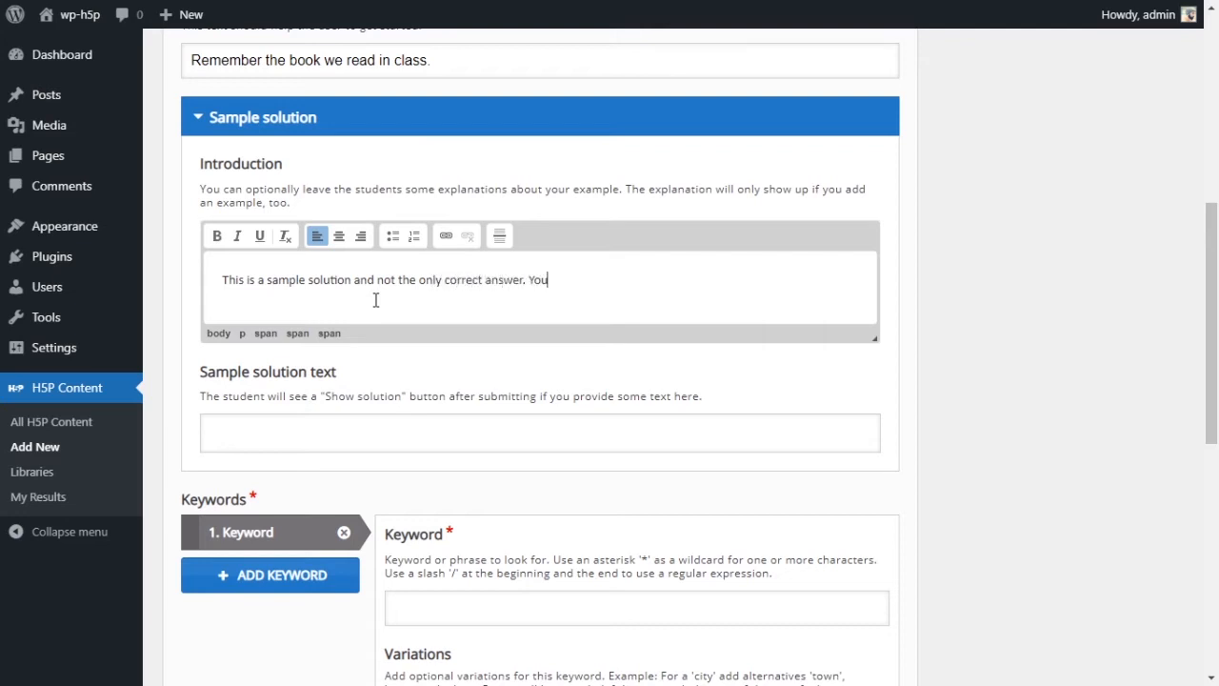
type("r answer may e different")
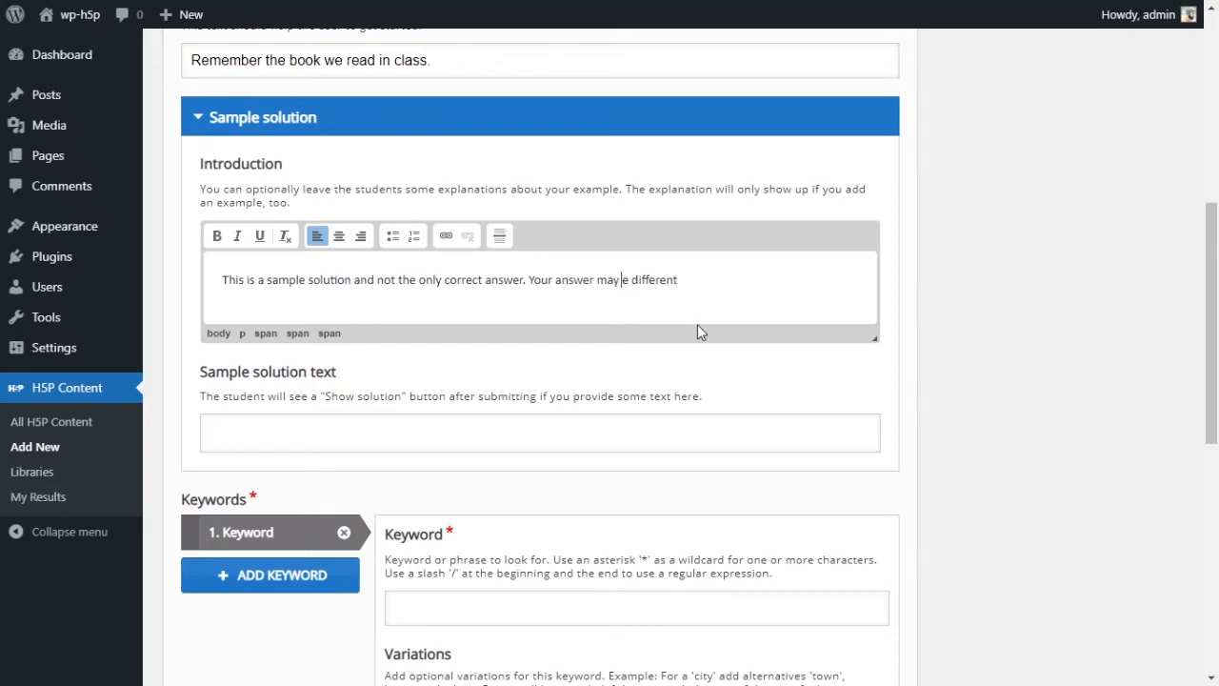
key("ctrl+Left")
key("ctrl+Left")
type("b")
key("End")
type(".")
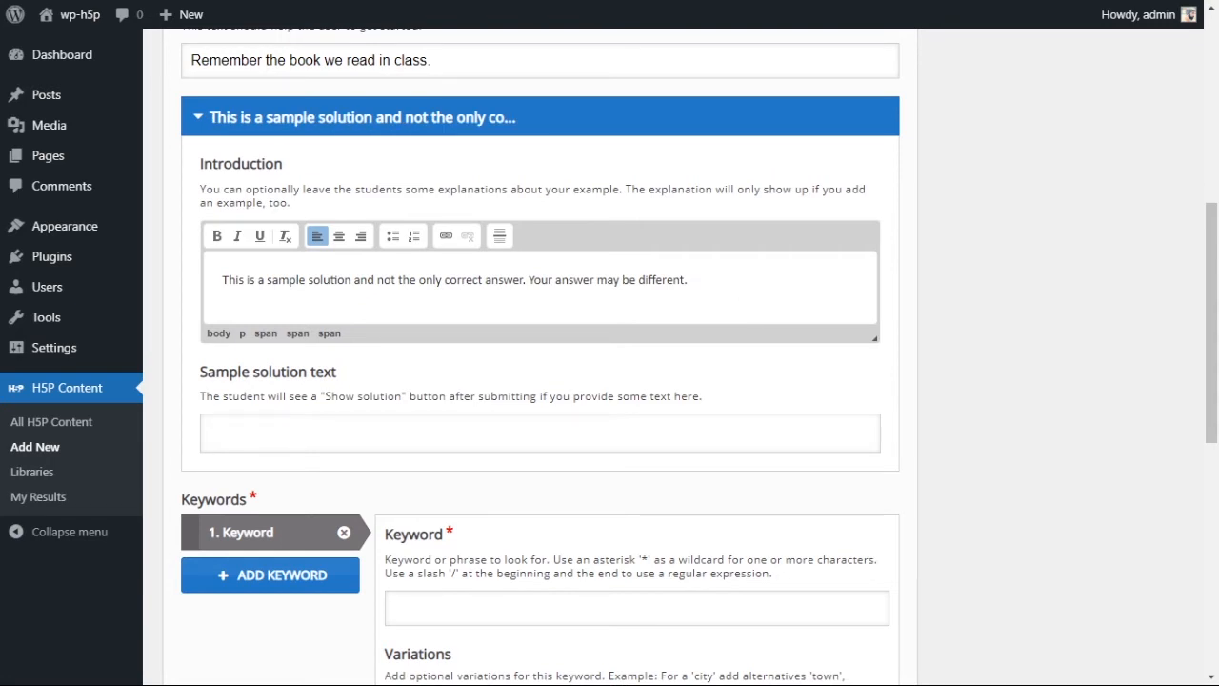
- Write the sample solution text, naming fascism in Germany and Italy, aggression between countries, and the Great depression as causes of World War 2
left_click(450, 423)
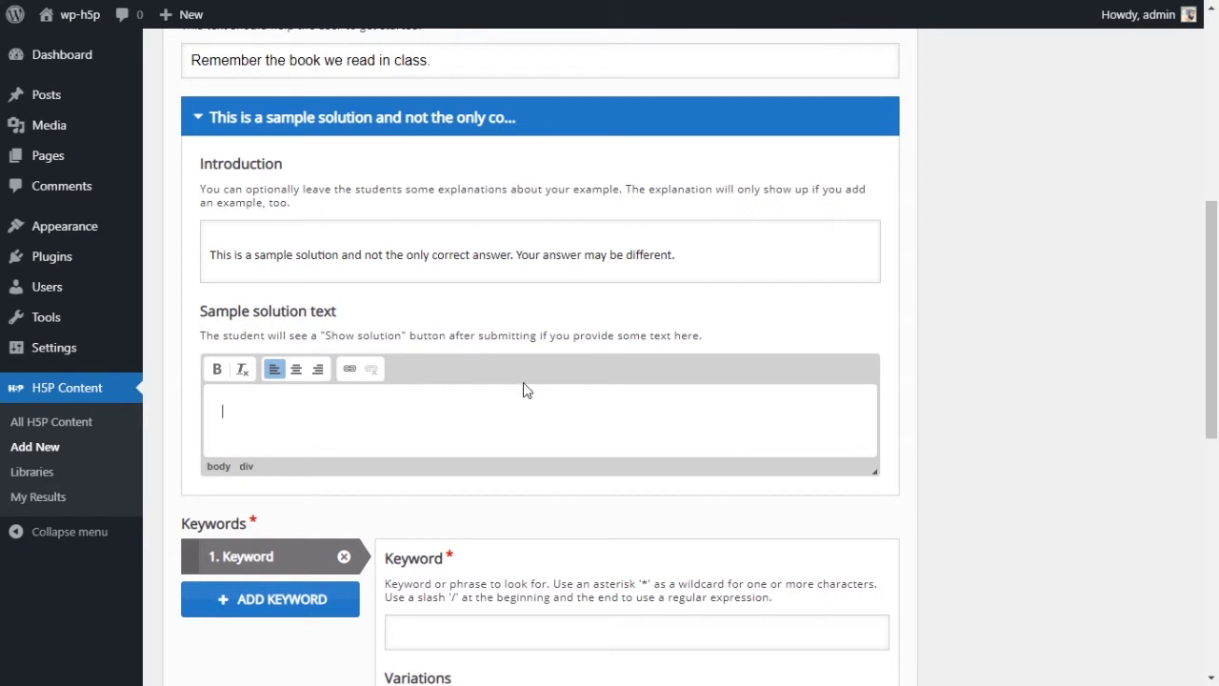
type("There were a few reasons for the start of World War 2. One of the main reasons was the start of fascism in some parts of Europe. Mainly, in Germany and Italy. The second reason for the start of the war is the aggression that took place between countries. For example, Germany annexed a few countries and that was one of the main triggers of the war. In addition, the Great depression which resulted in economic hardship made countries desperate in protecting their borders and natural resources.")
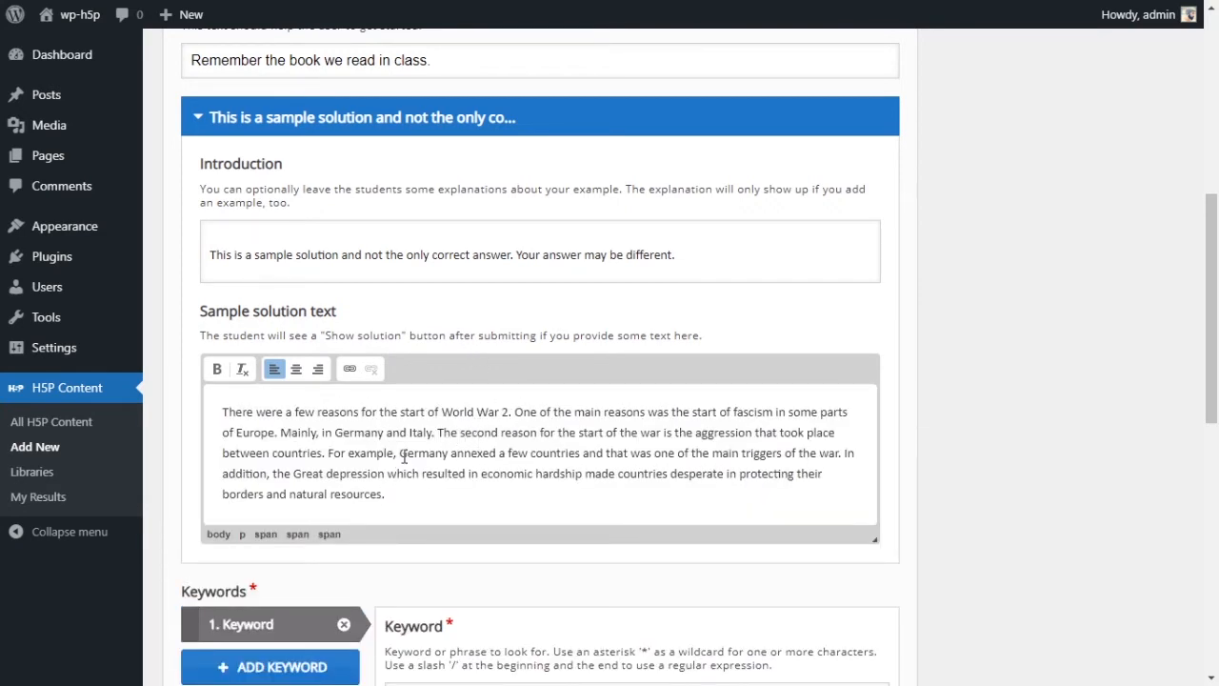
- Make the words "fascism" and "annexed" bold in the sample solution text
scroll(783, 372, "down", 1)
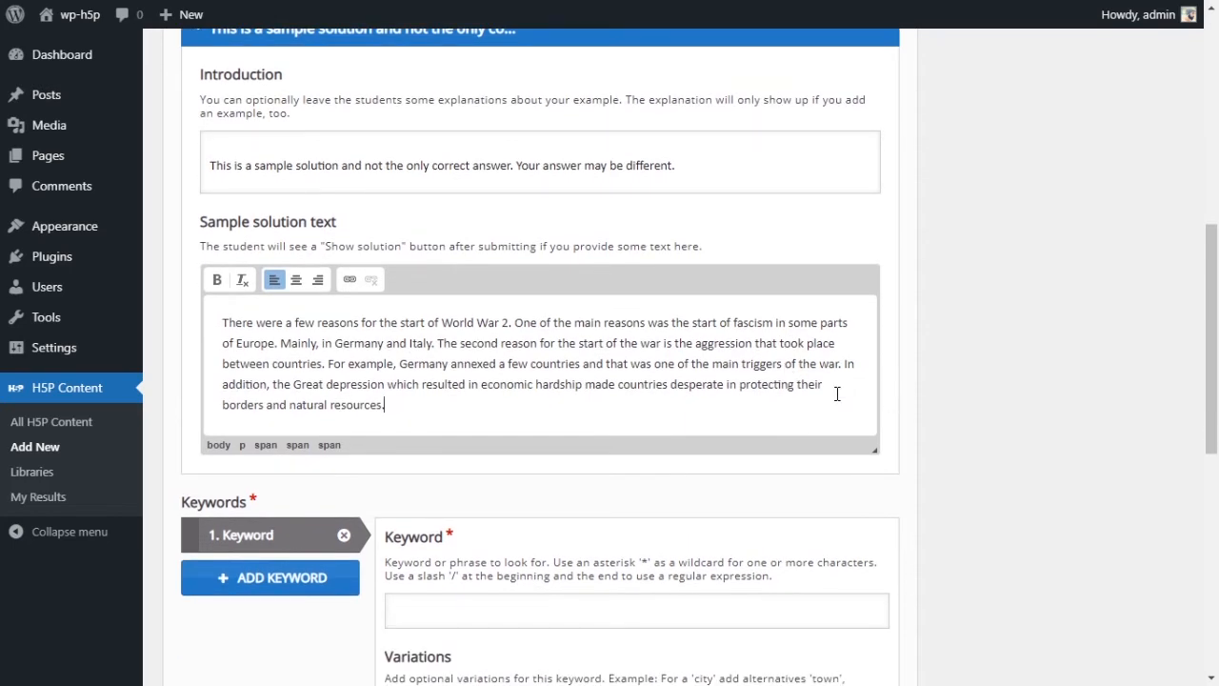
double_click(753, 323)
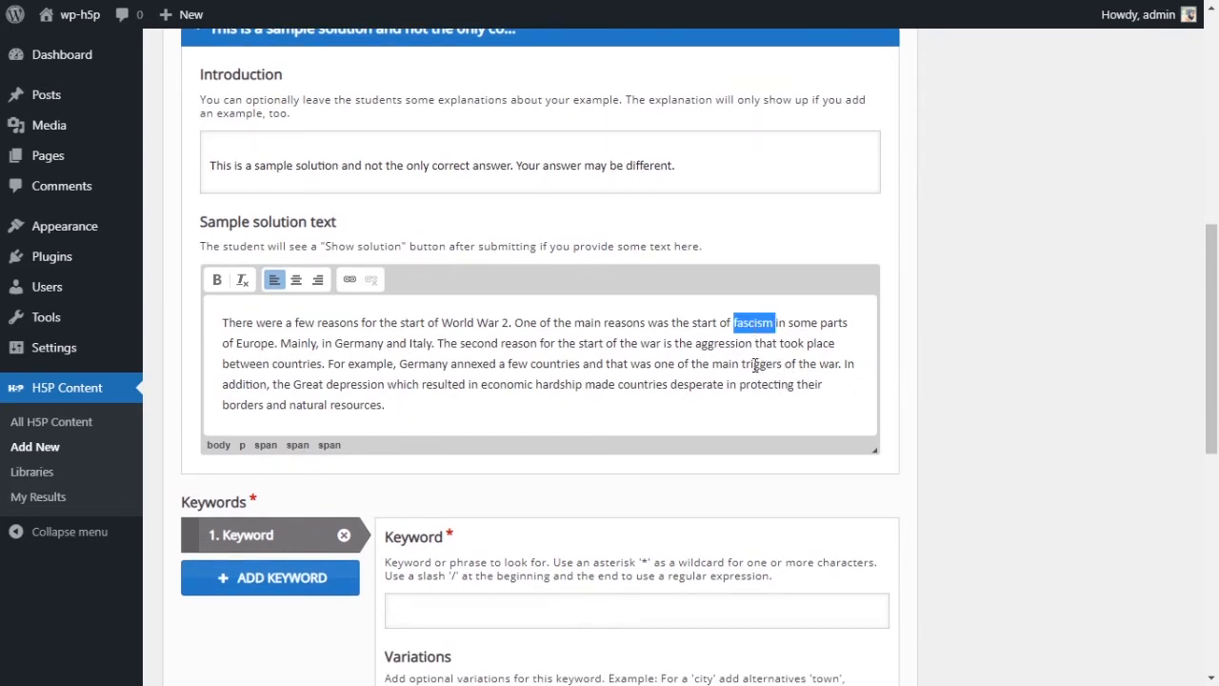
left_click(217, 279)
left_click(871, 411)
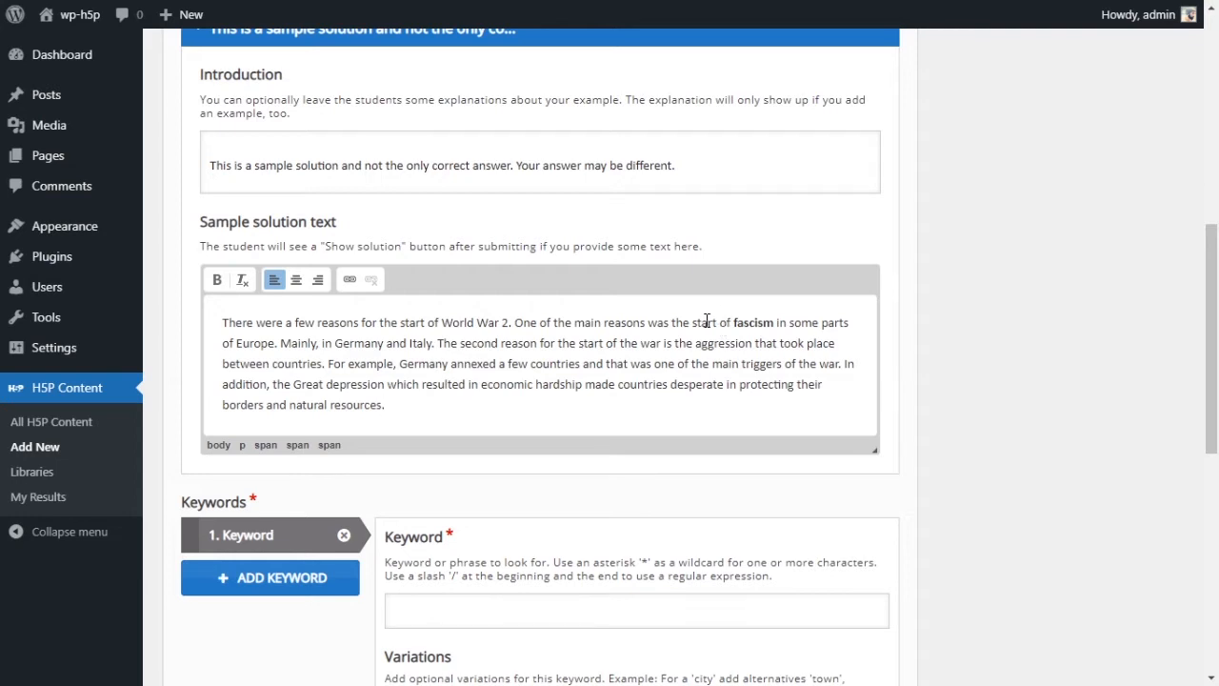
double_click(760, 321)
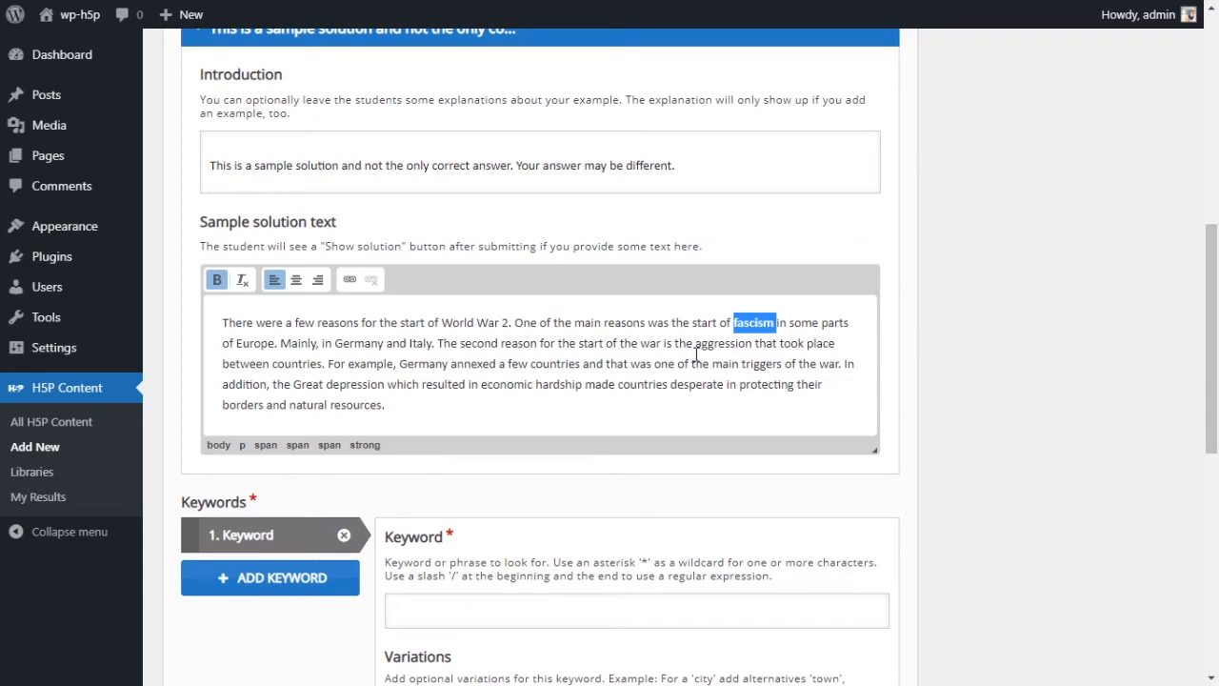
double_click(475, 363)
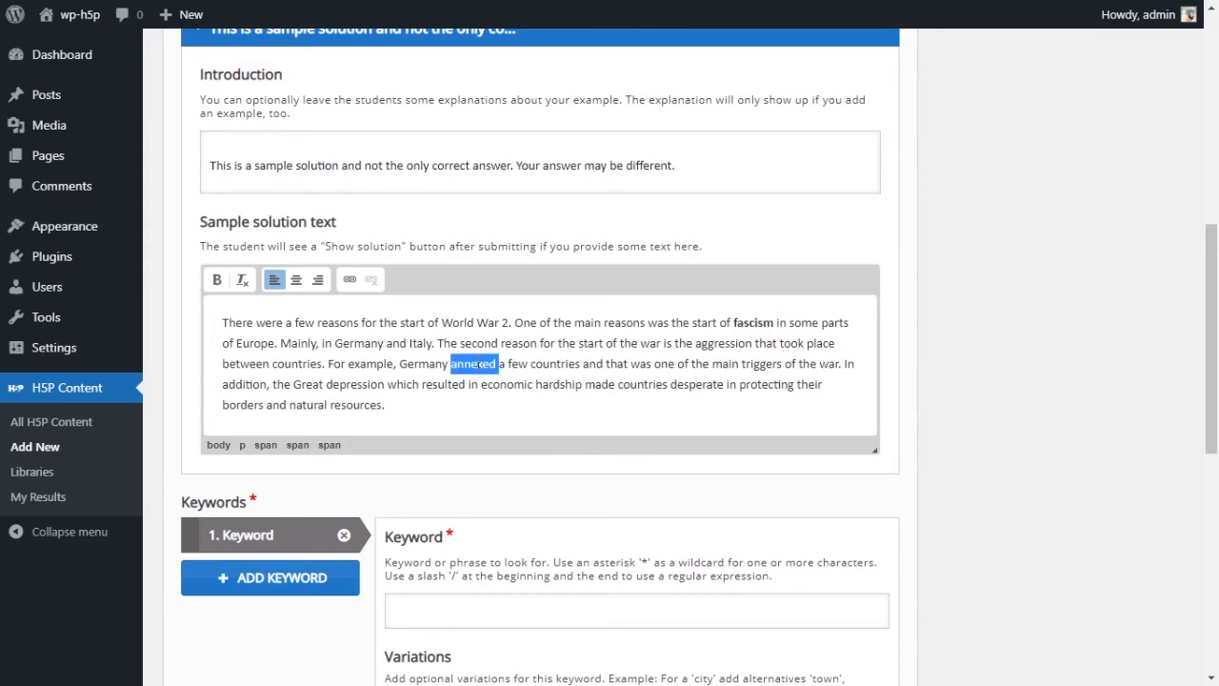
left_click(217, 279)
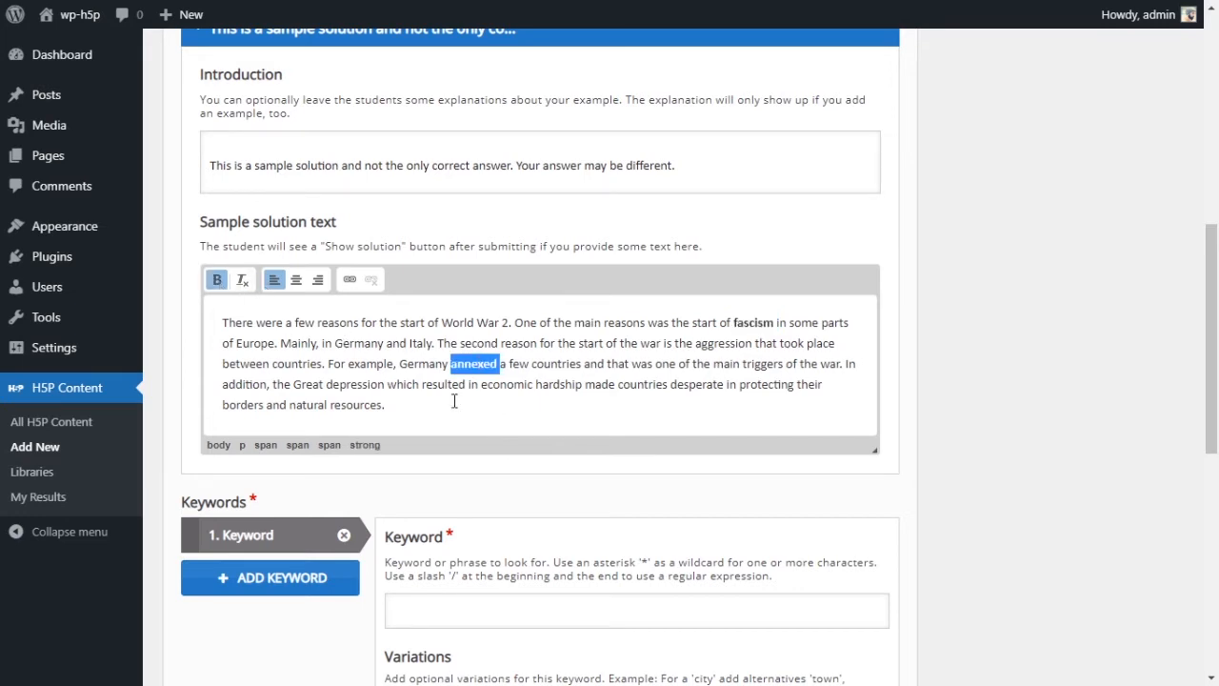
left_click(615, 420)
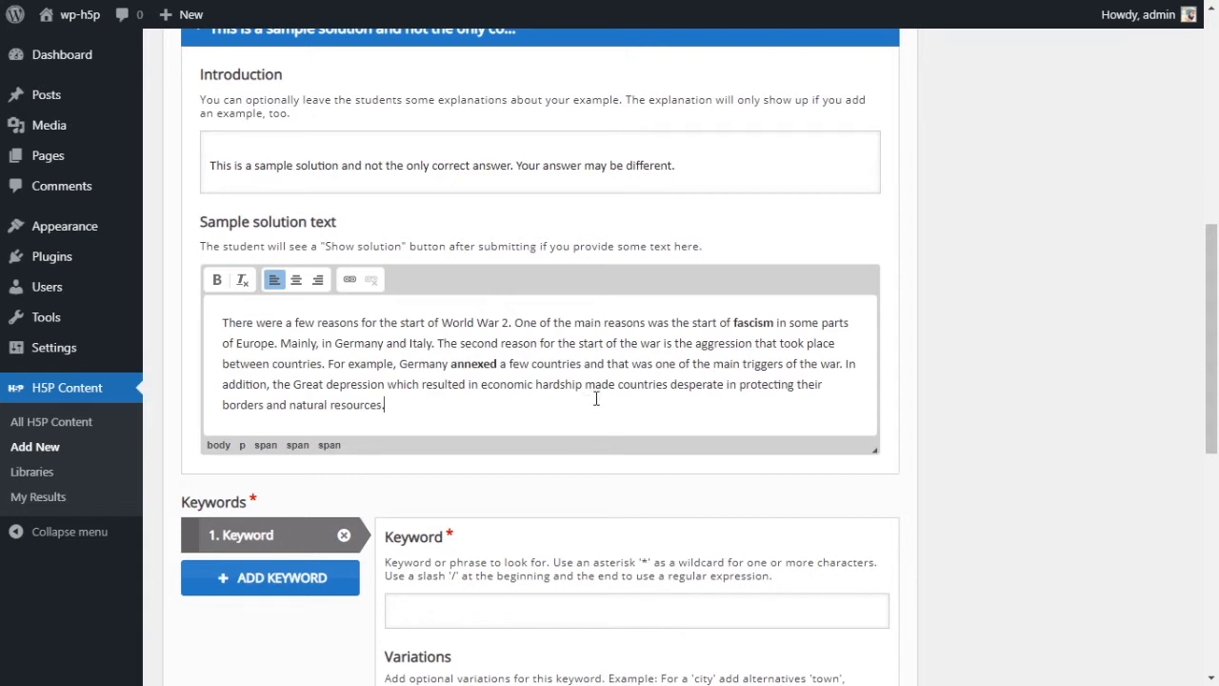
left_click(675, 405)
- Make "Great depression" bold in the sample solution text and capitalize its second word to read "Great Depression"
left_click_drag(294, 383, 390, 384)
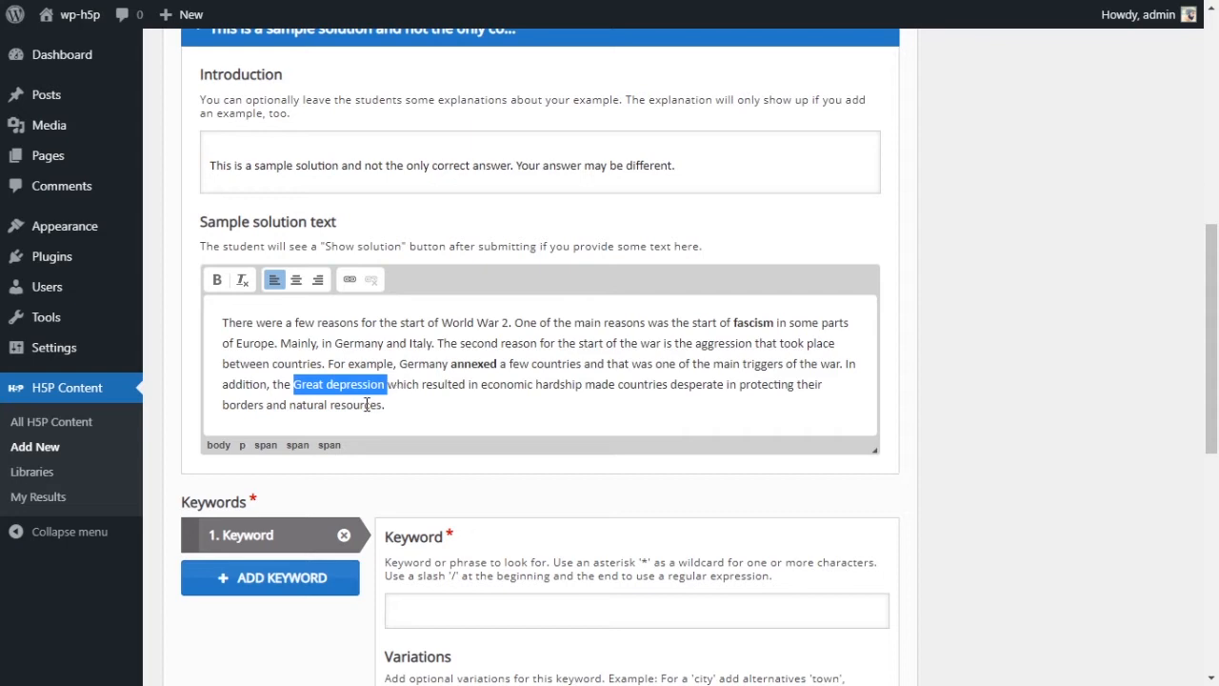
left_click(226, 286)
left_click_drag(326, 384, 332, 383)
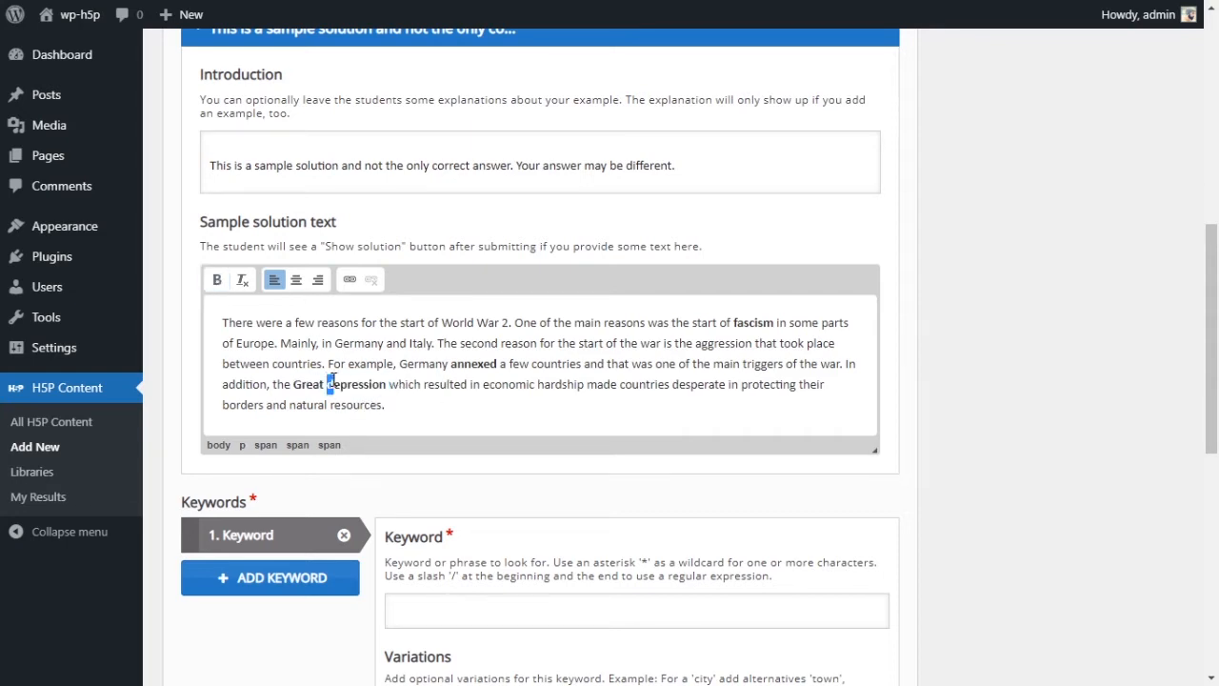
type("D")
left_click(550, 407)
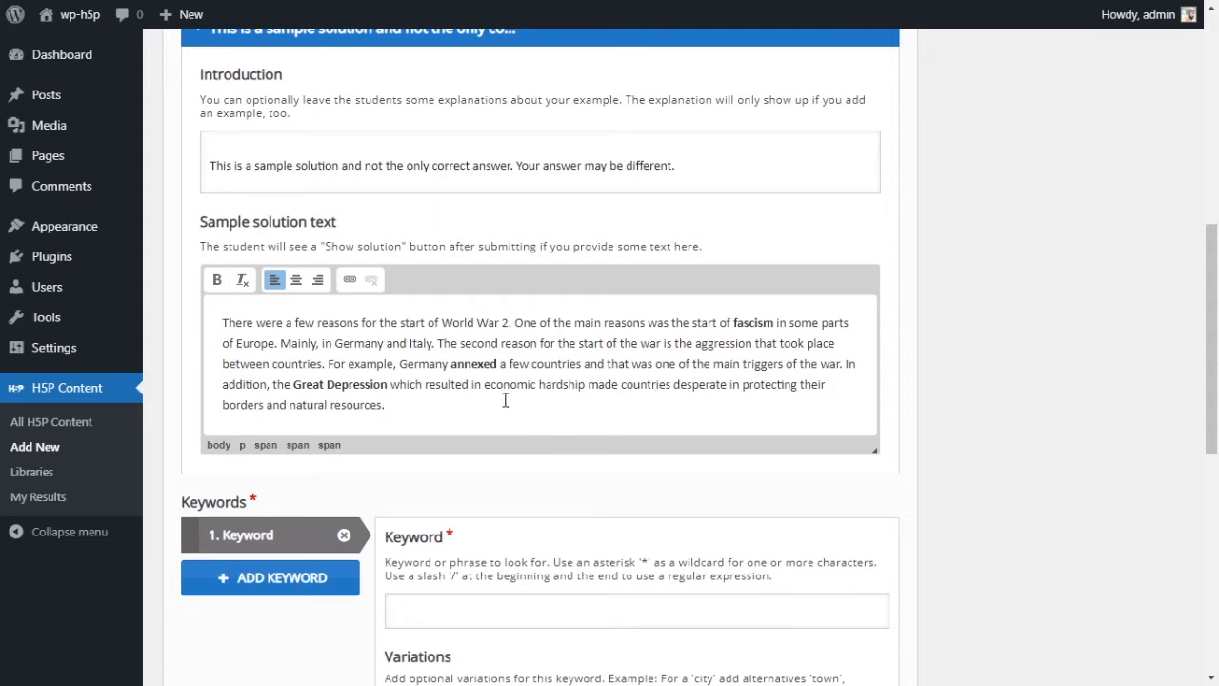
- Enter "Fascism" as the first keyword to look for
scroll(506, 400, "down", 2)
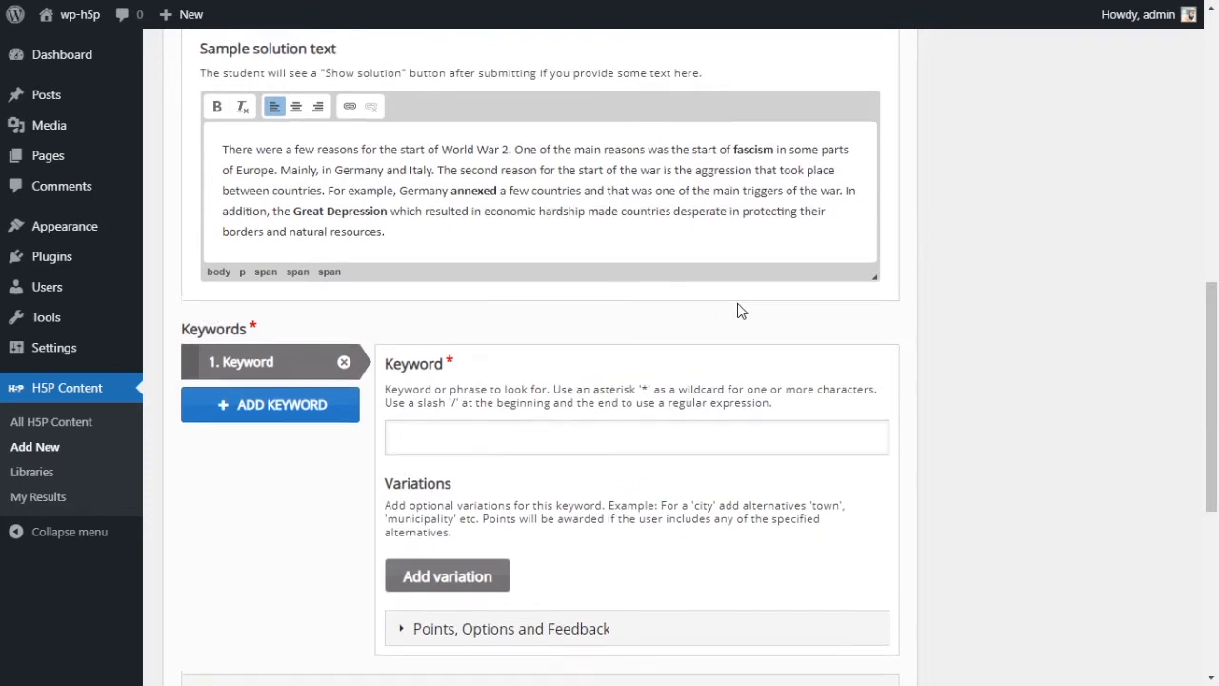
scroll(738, 303, "up", 1)
scroll(738, 303, "down", 1)
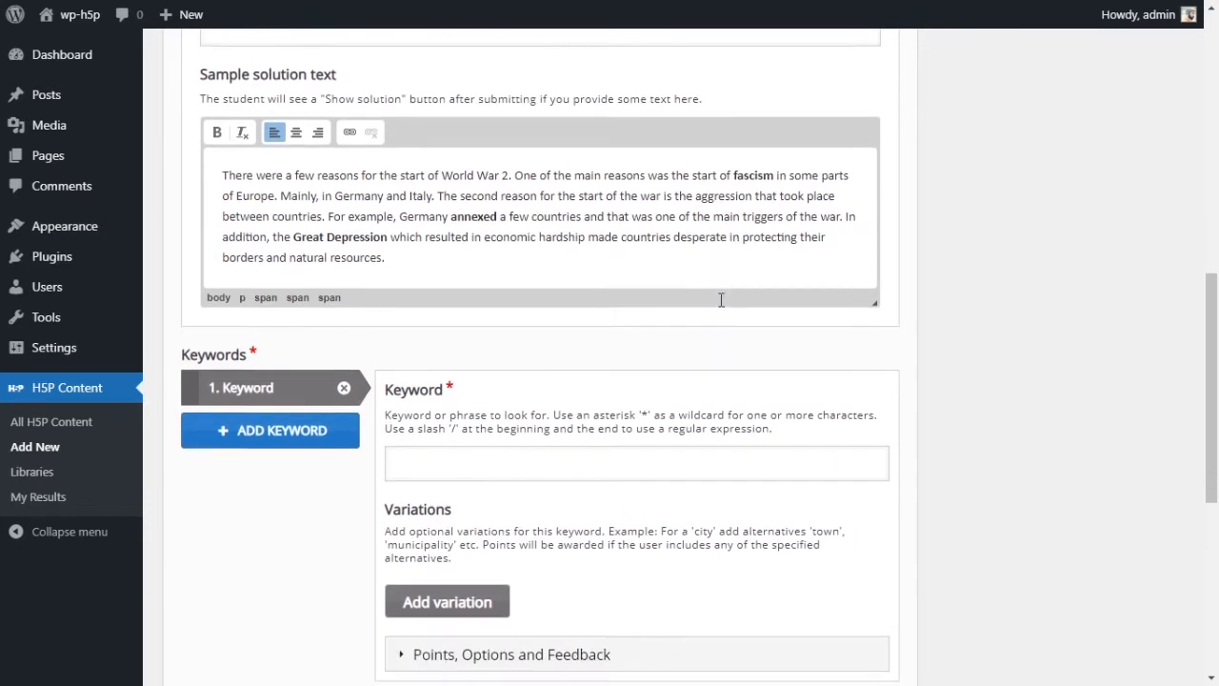
left_click_drag(249, 324, 188, 328)
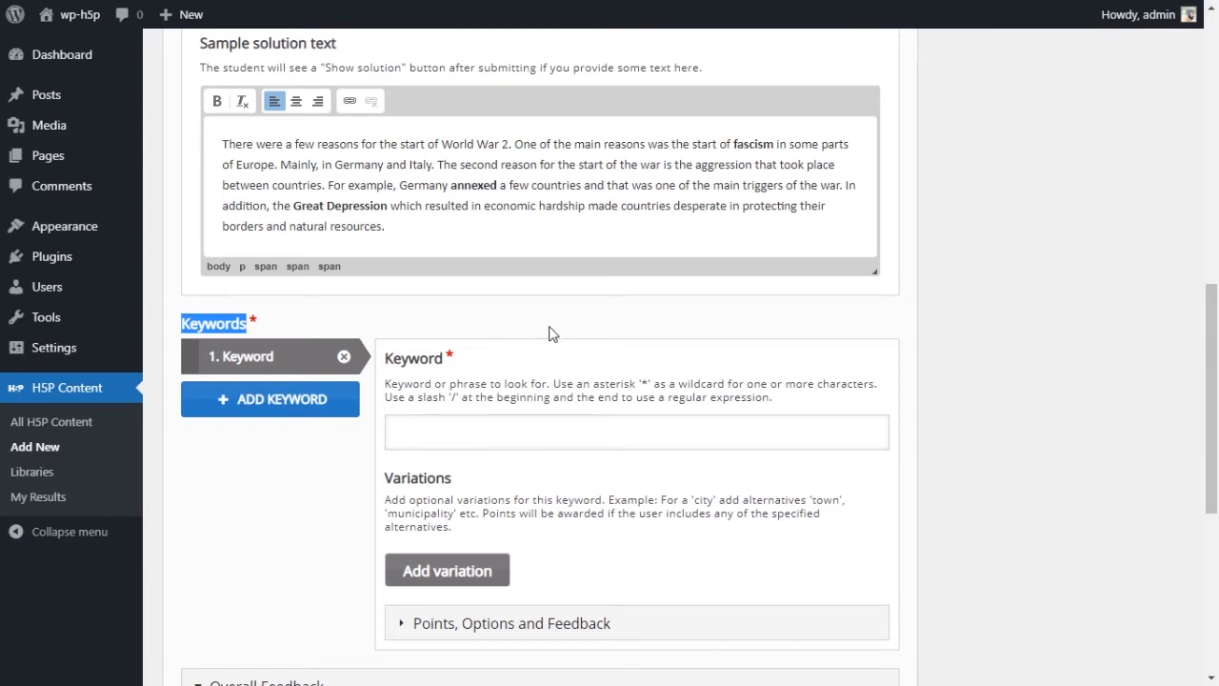
scroll(549, 332, "down", 1)
left_click(476, 334)
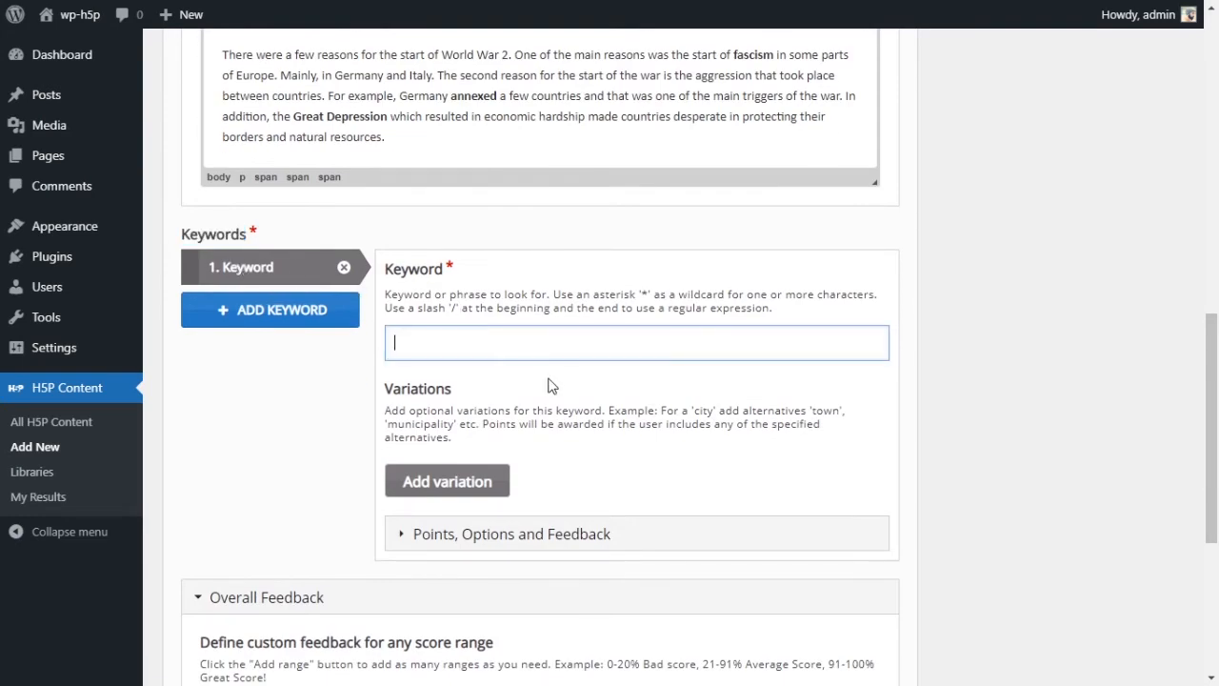
scroll(844, 367, "up", 2)
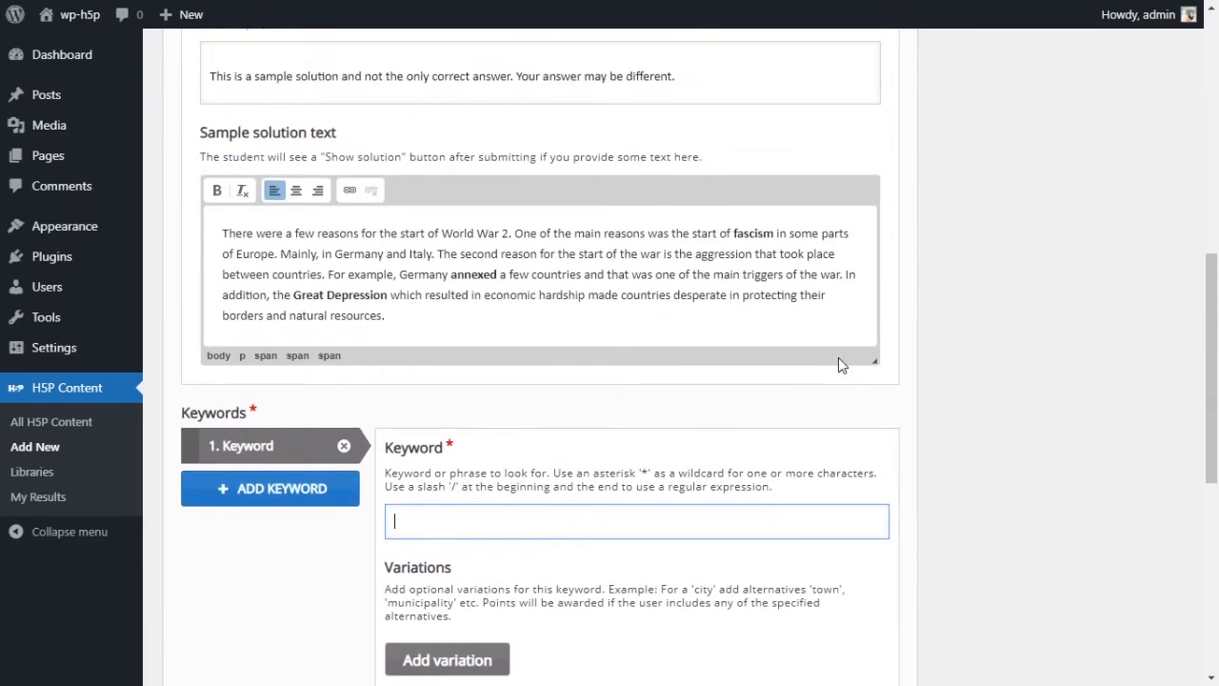
double_click(753, 233)
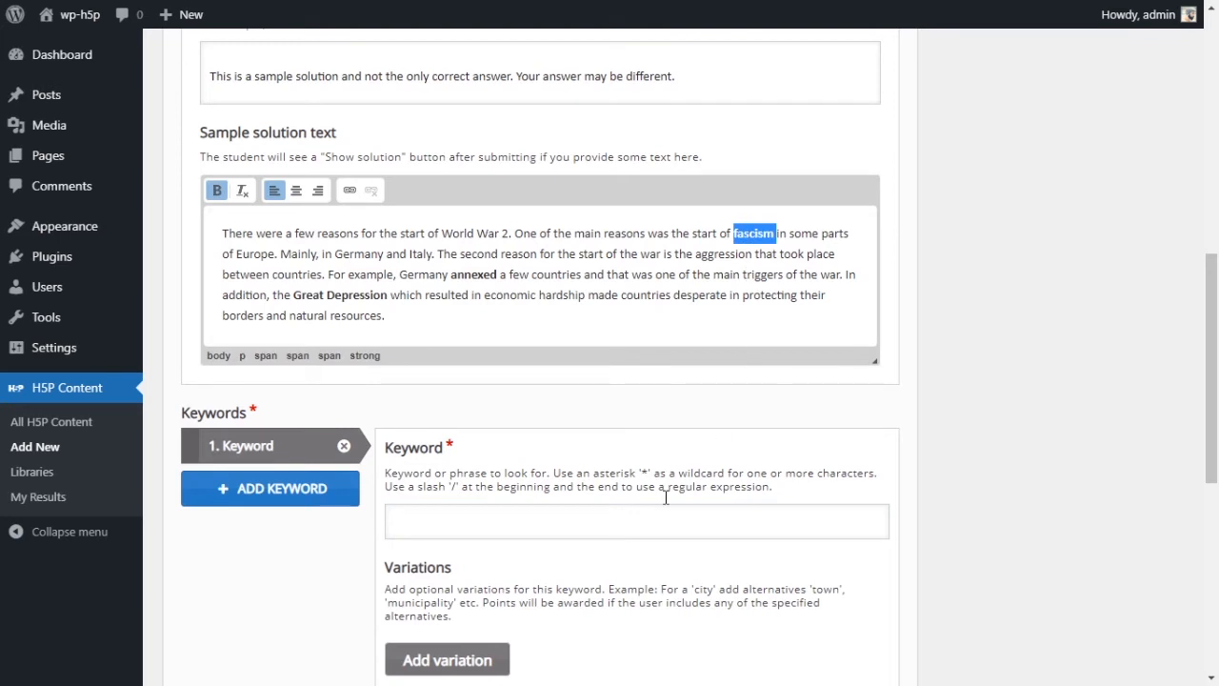
left_click(619, 519)
type("a")
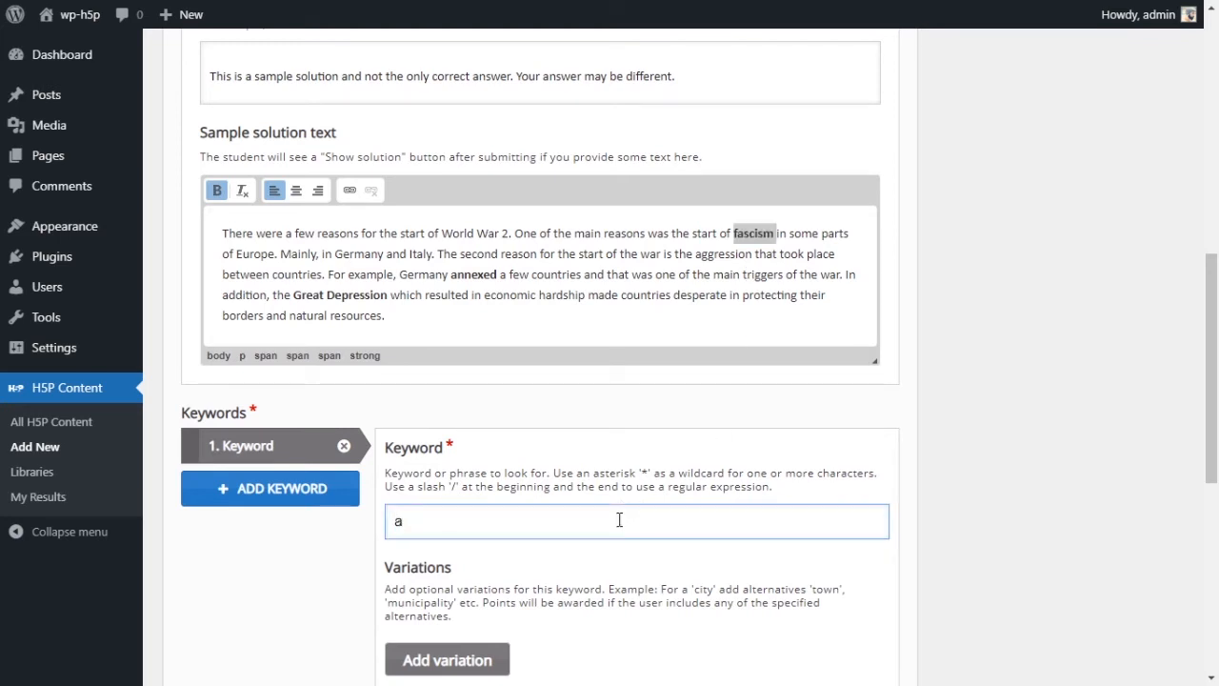
type("scism")
key("Home")
type("F")
left_click(621, 520)
left_click(808, 579)
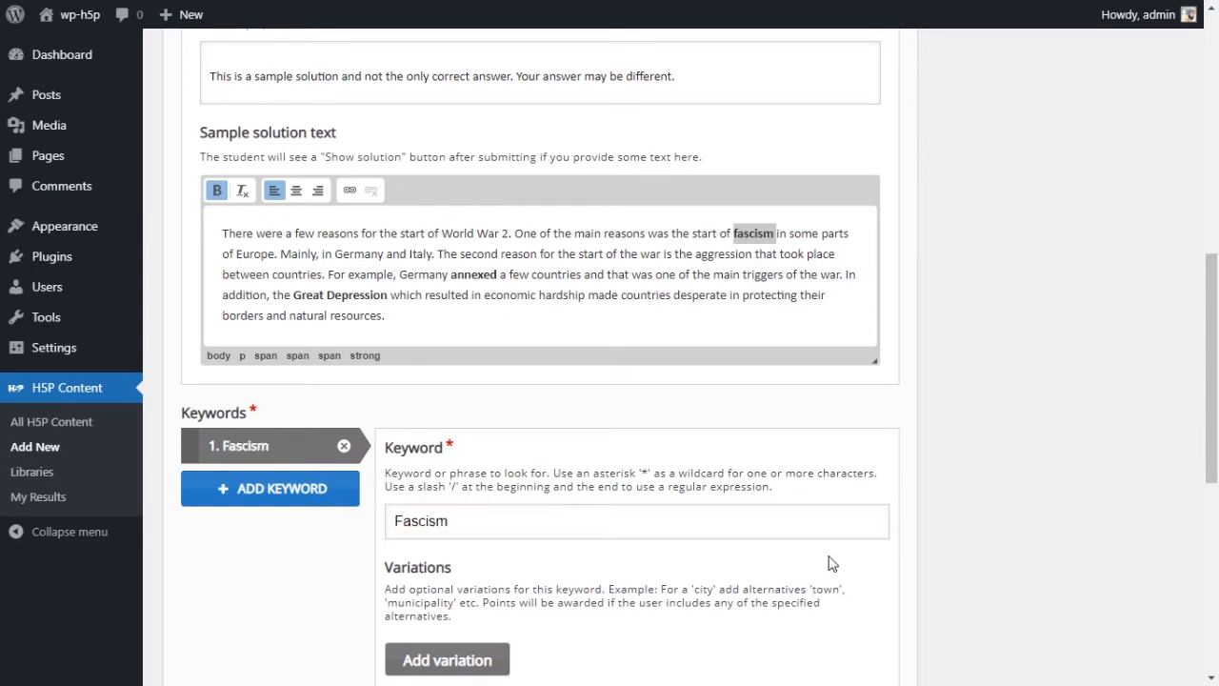
- Shorten the first keyword to the wildcard form "Fasc*"
scroll(814, 514, "down", 3)
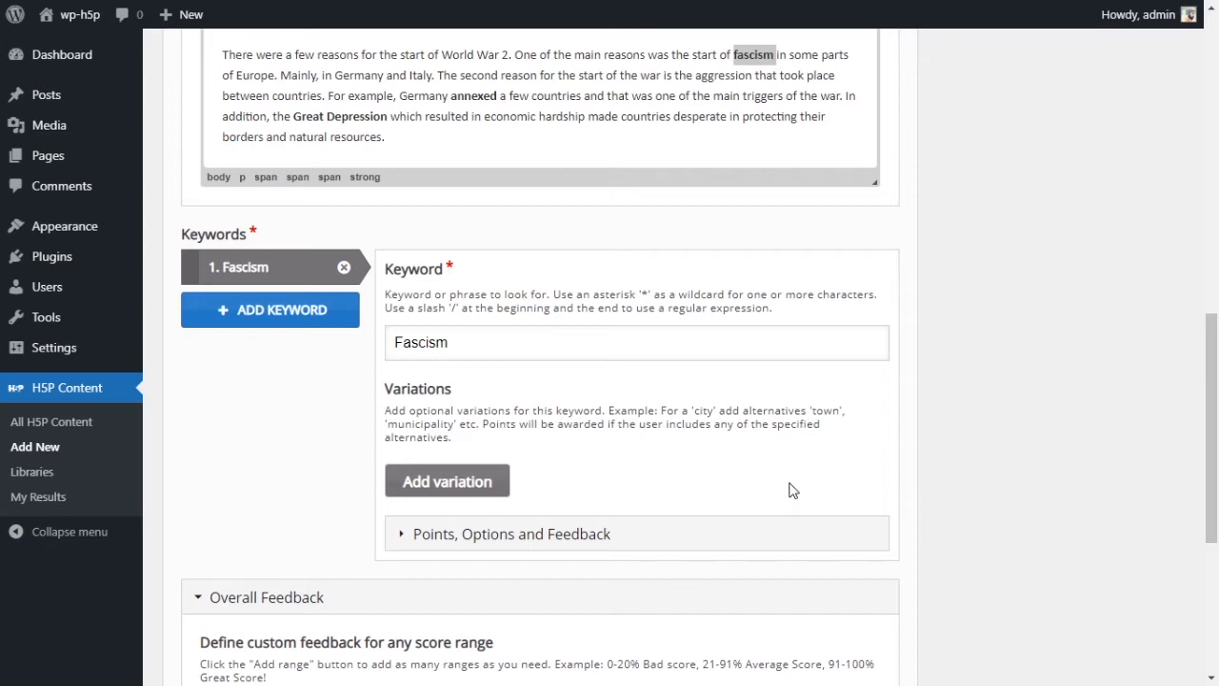
double_click(646, 293)
left_click_drag(425, 343, 467, 340)
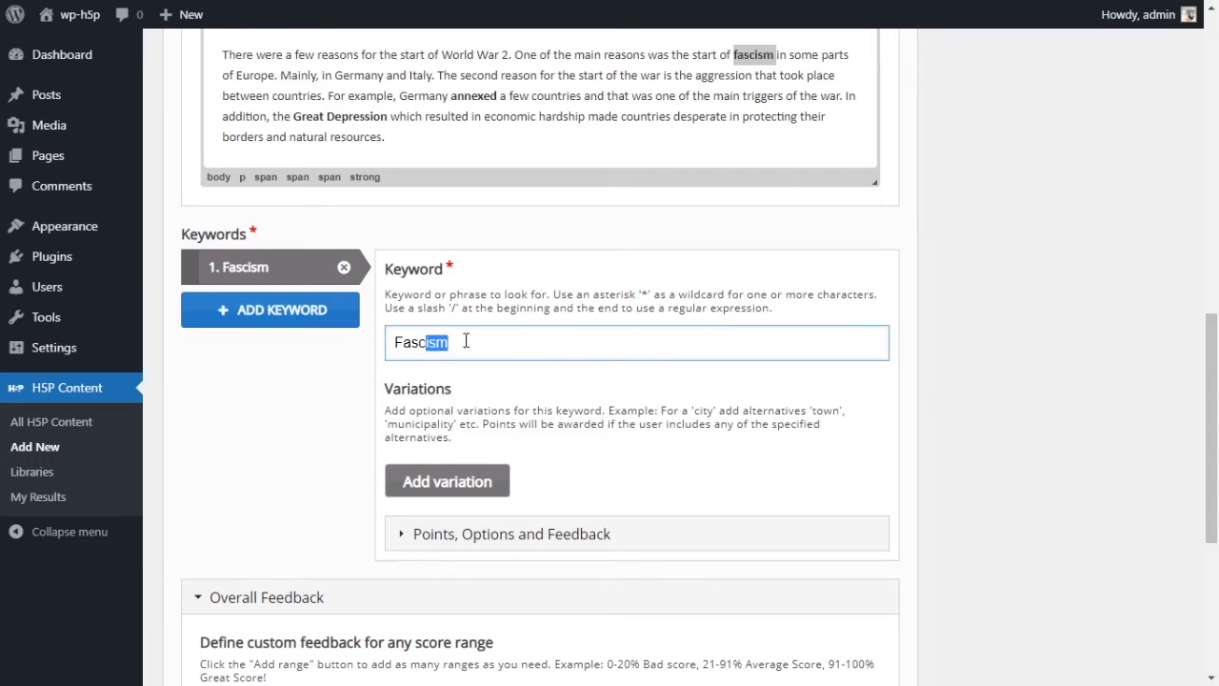
left_click(544, 387)
left_click(517, 348)
key("BackSpace")
key("BackSpace")
key("BackSpace")
type("*")
left_click_drag(427, 343, 395, 344)
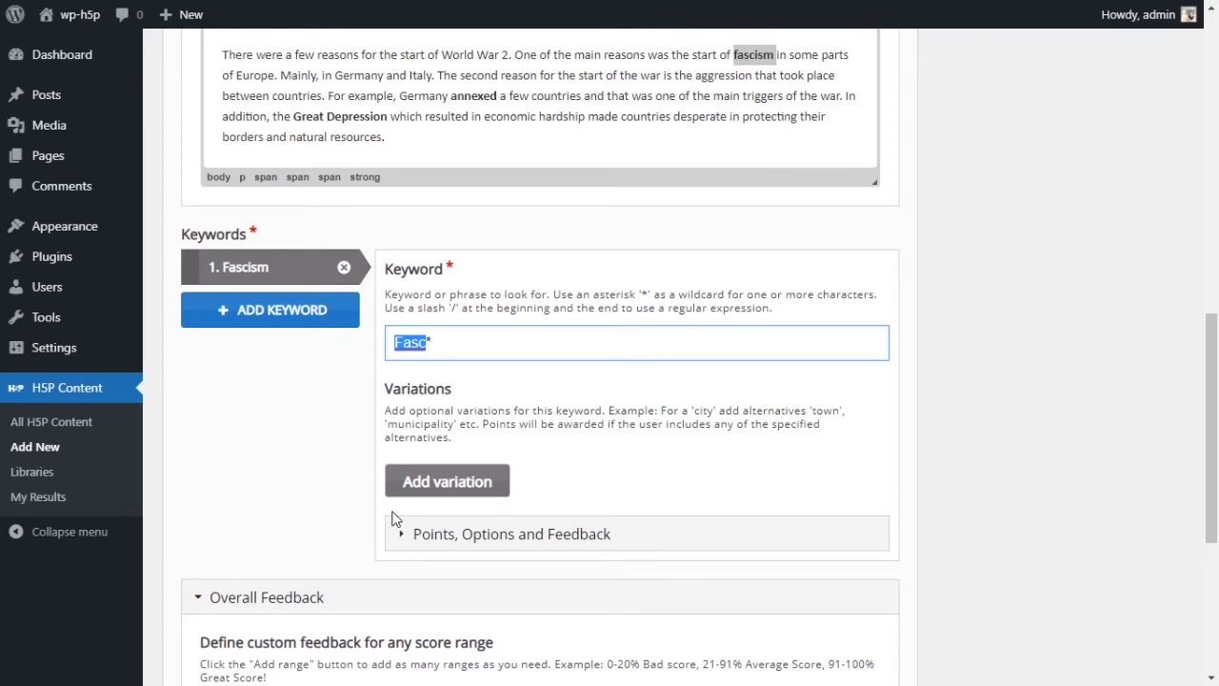
left_click(445, 342)
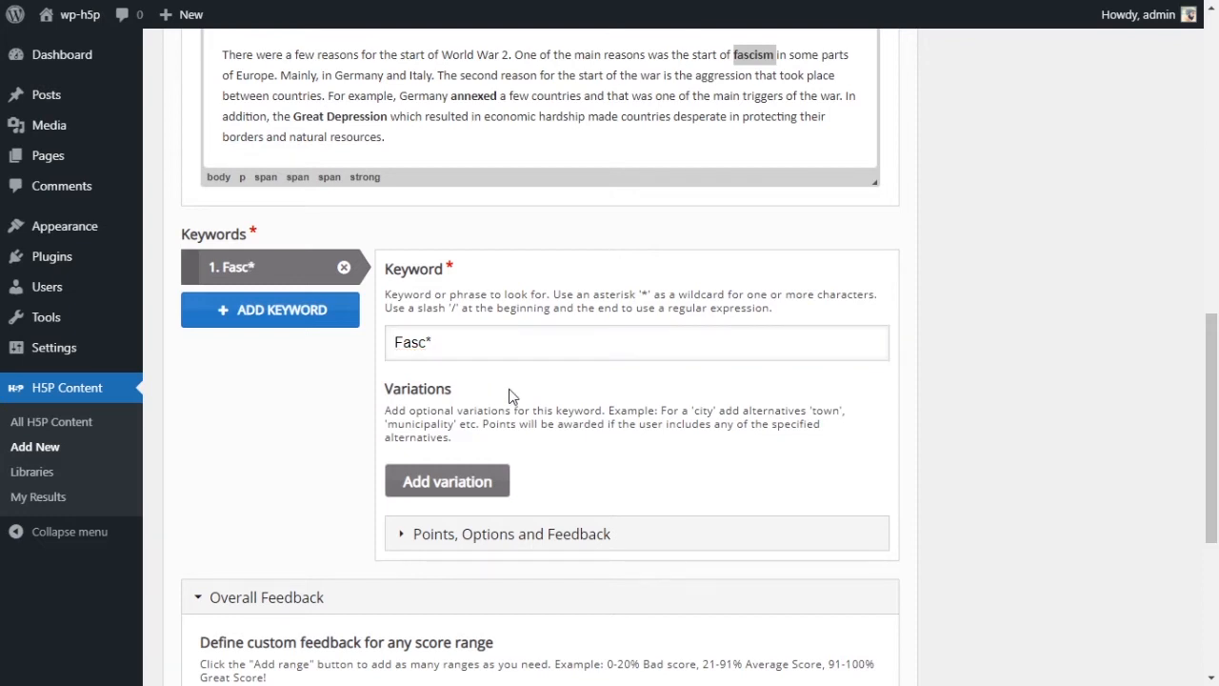
- Replace the wildcard in the first keyword with the full word "Fascism"
left_click_drag(450, 307, 776, 319)
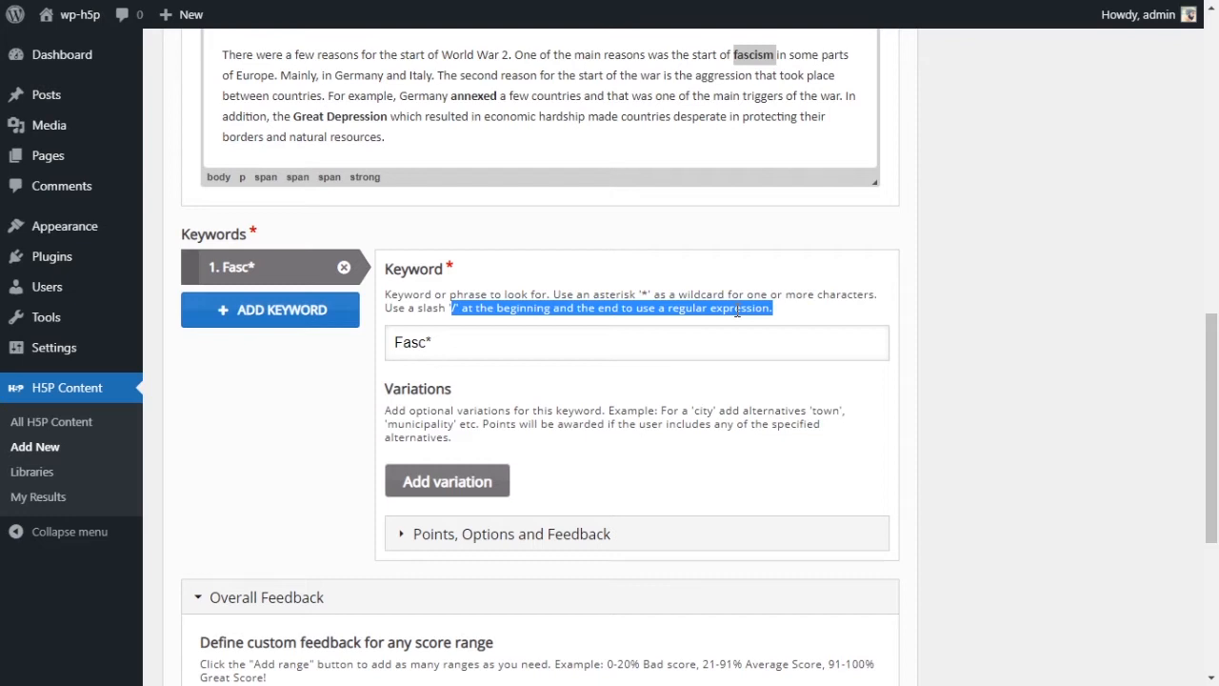
left_click_drag(778, 318, 451, 316)
left_click(468, 310)
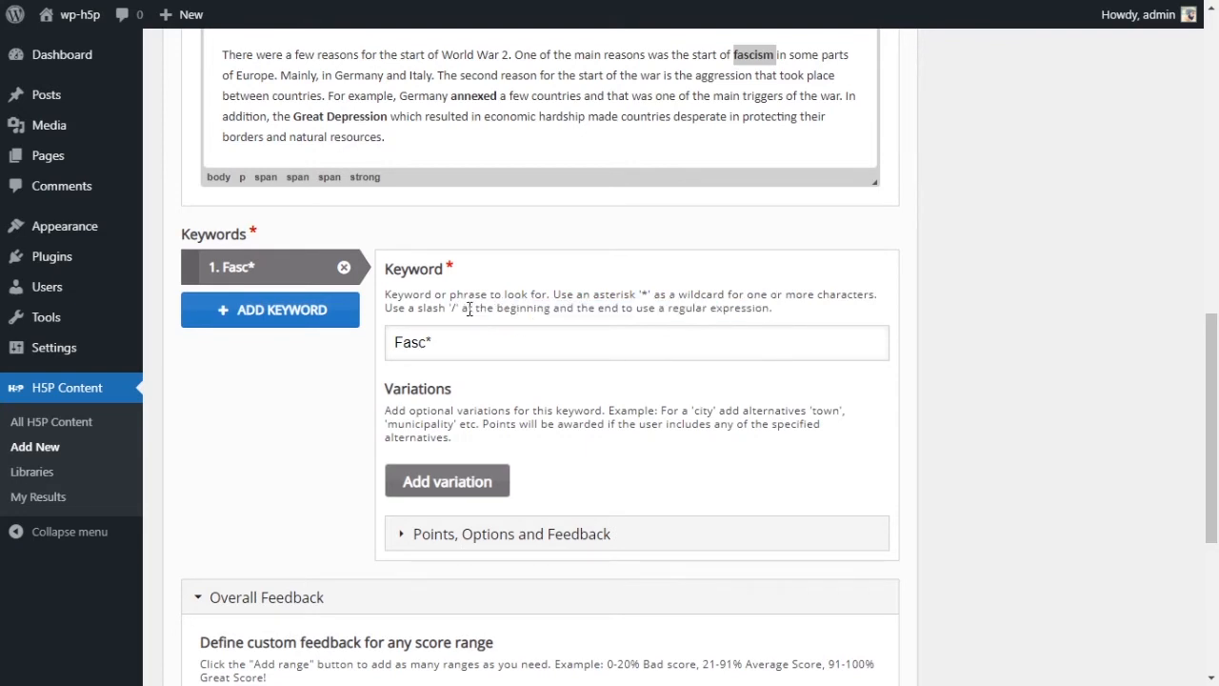
double_click(643, 295)
left_click(482, 354)
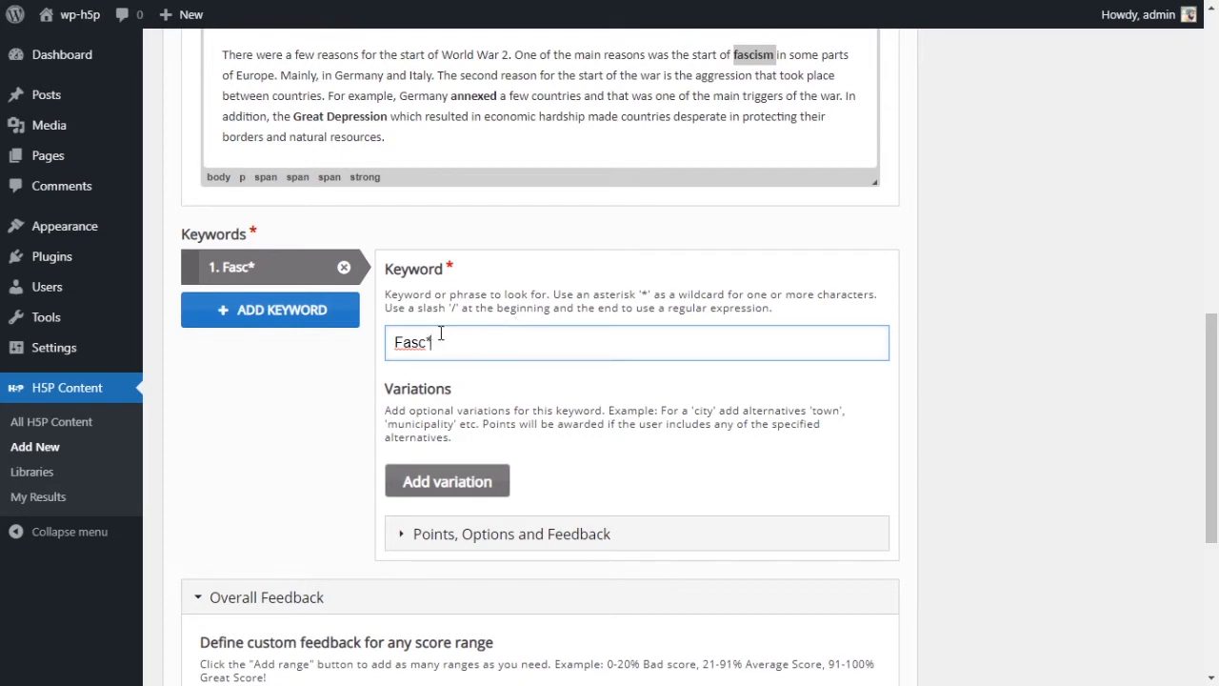
key("BackSpace")
type("ism")
left_click(588, 378)
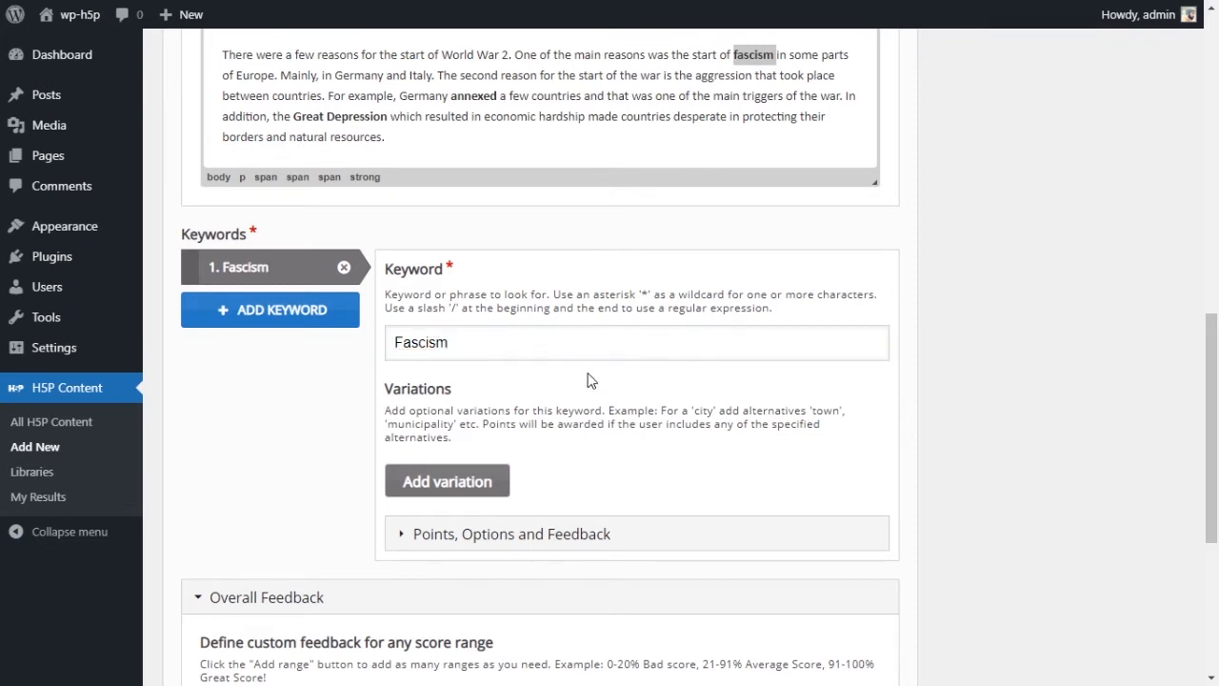
- Add "Fascist" as a variation of the keyword "Fascism"
scroll(586, 379, "down", 1)
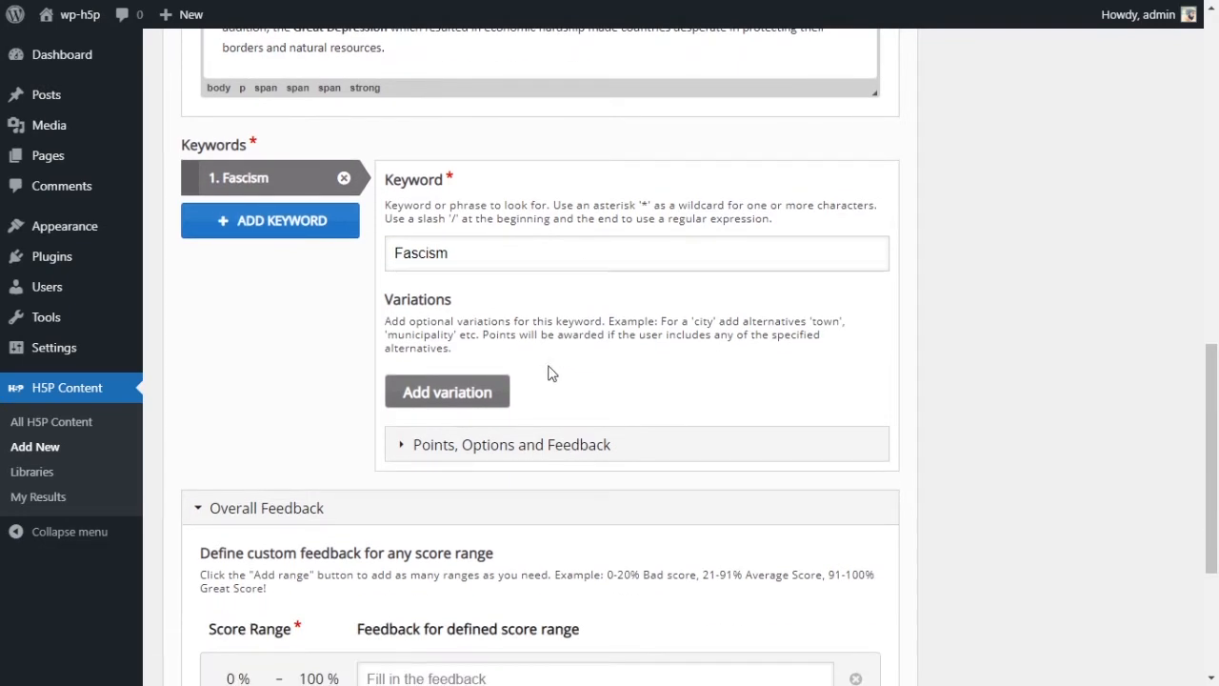
left_click(519, 392)
left_click(518, 422)
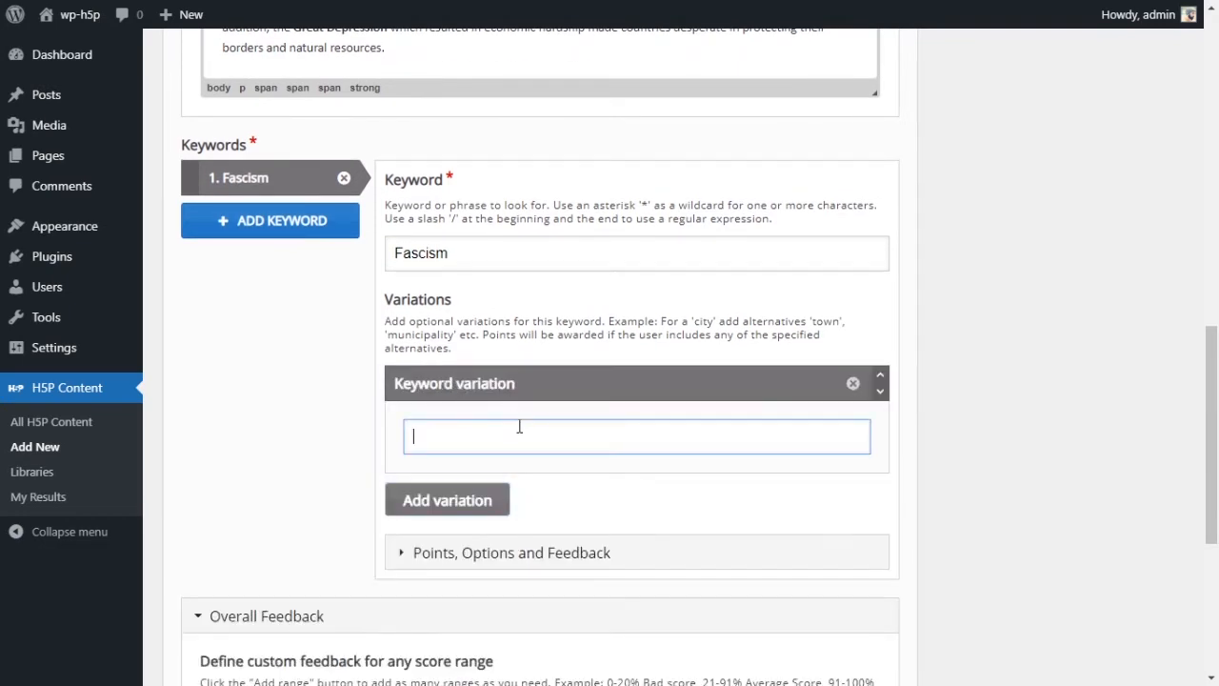
type("Fascist")
- Add "Fascists" as a second variation of the keyword "Fascism"
left_click(436, 500)
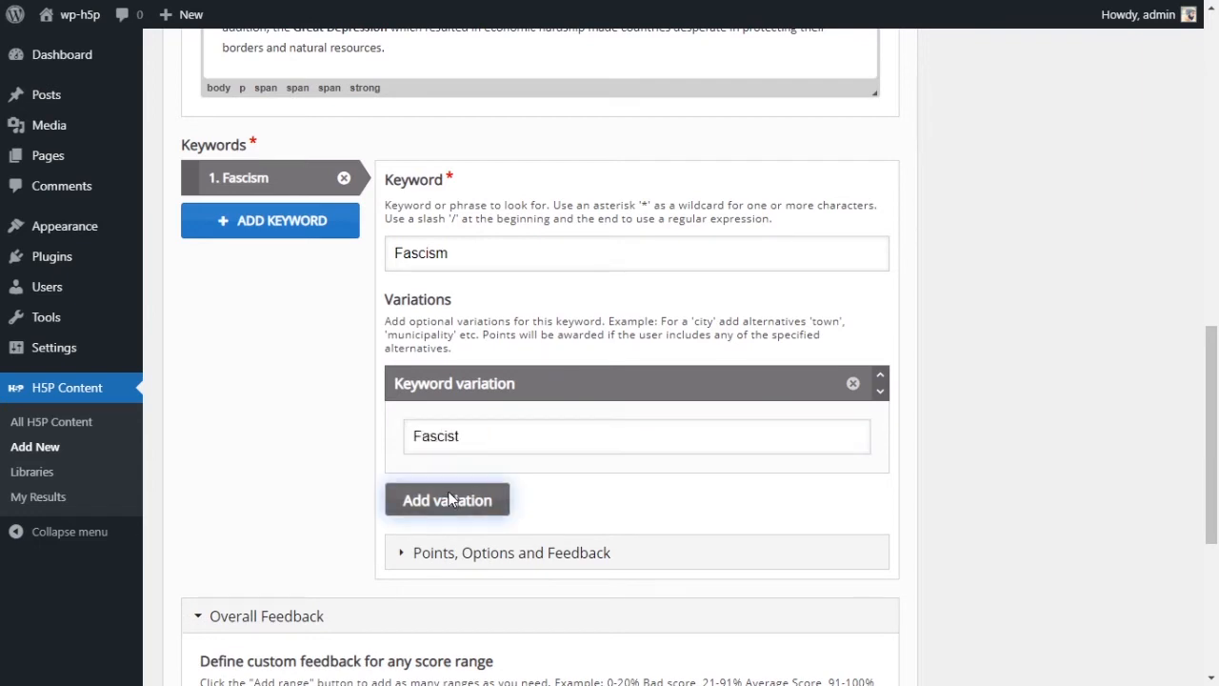
left_click(489, 554)
type("Fascit")
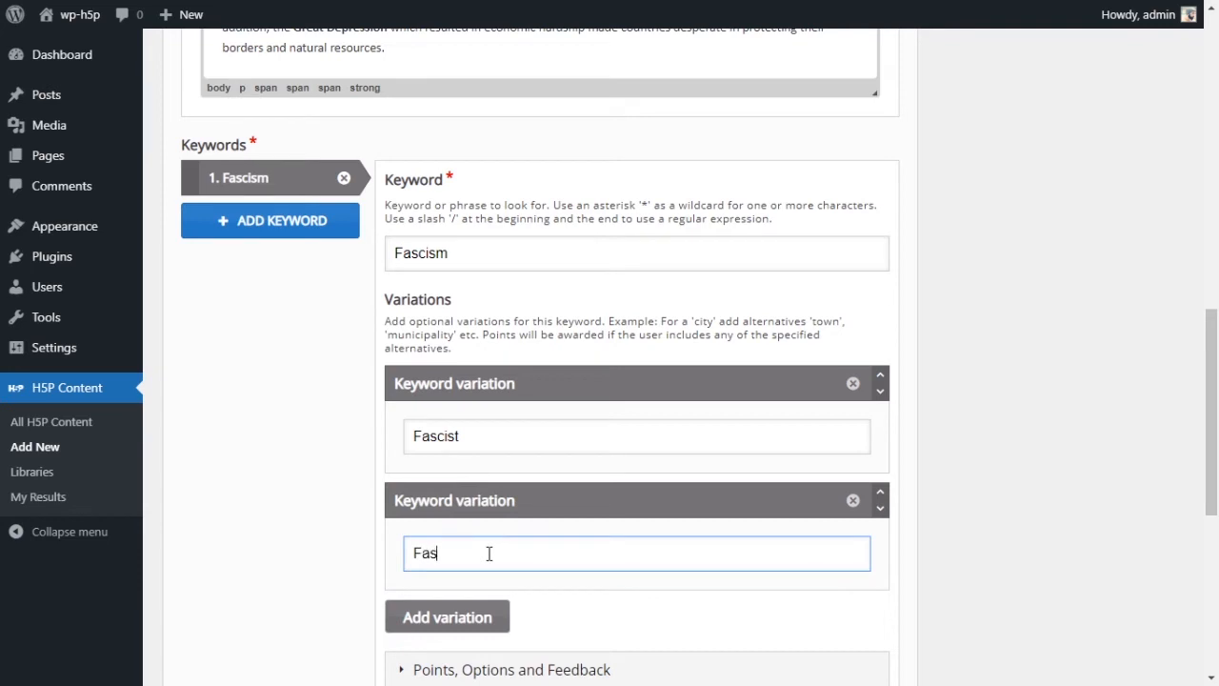
key("BackSpace")
type("s")
key("BackSpace")
key("BackSpace")
type("ists")
left_click(466, 257)
left_click(509, 436)
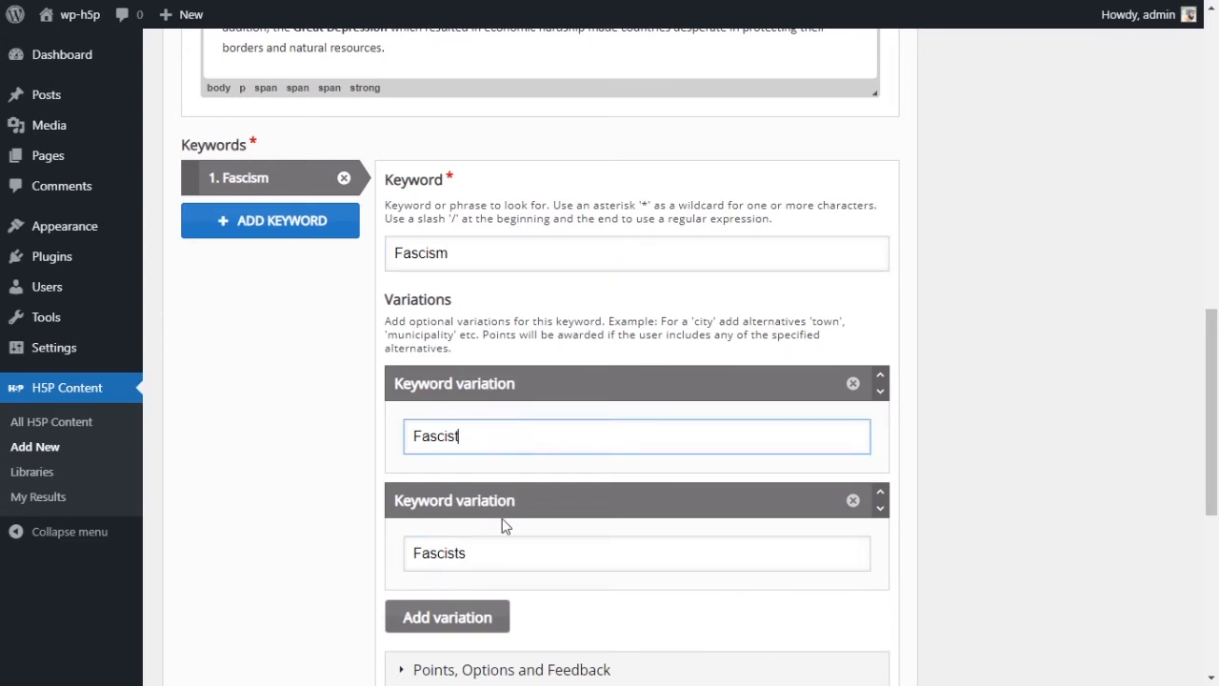
left_click(501, 548)
left_click(502, 440)
left_click(467, 250)
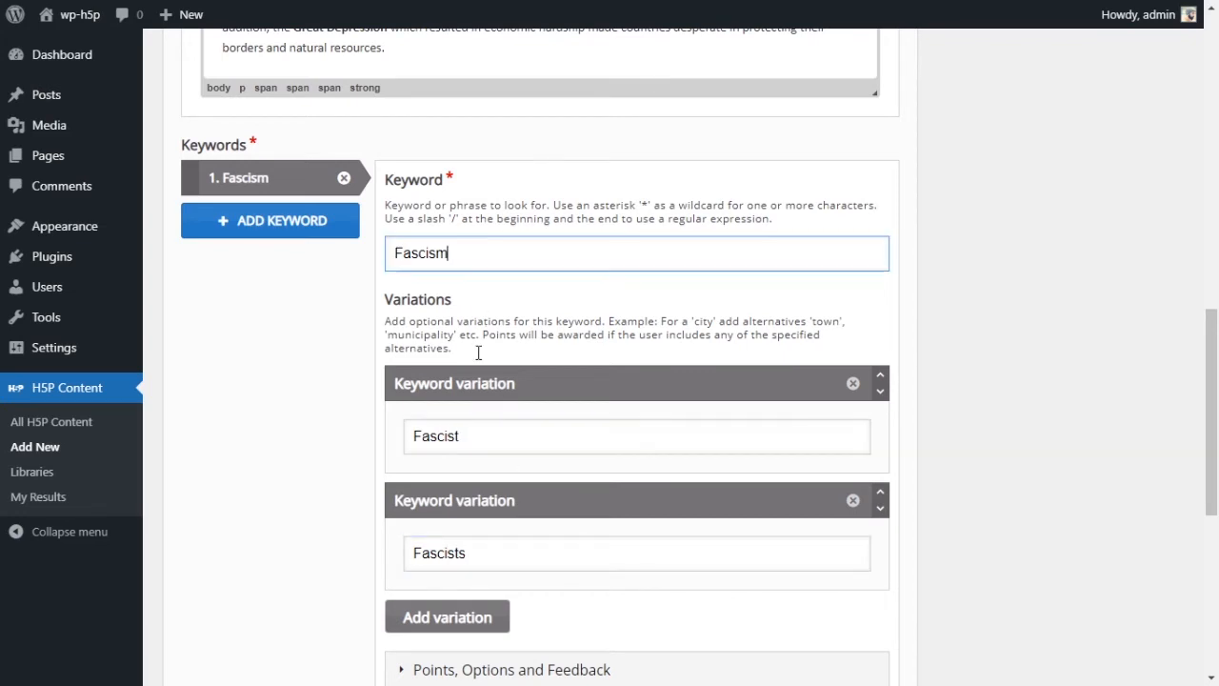
left_click(481, 436)
left_click(489, 544)
left_click(517, 438)
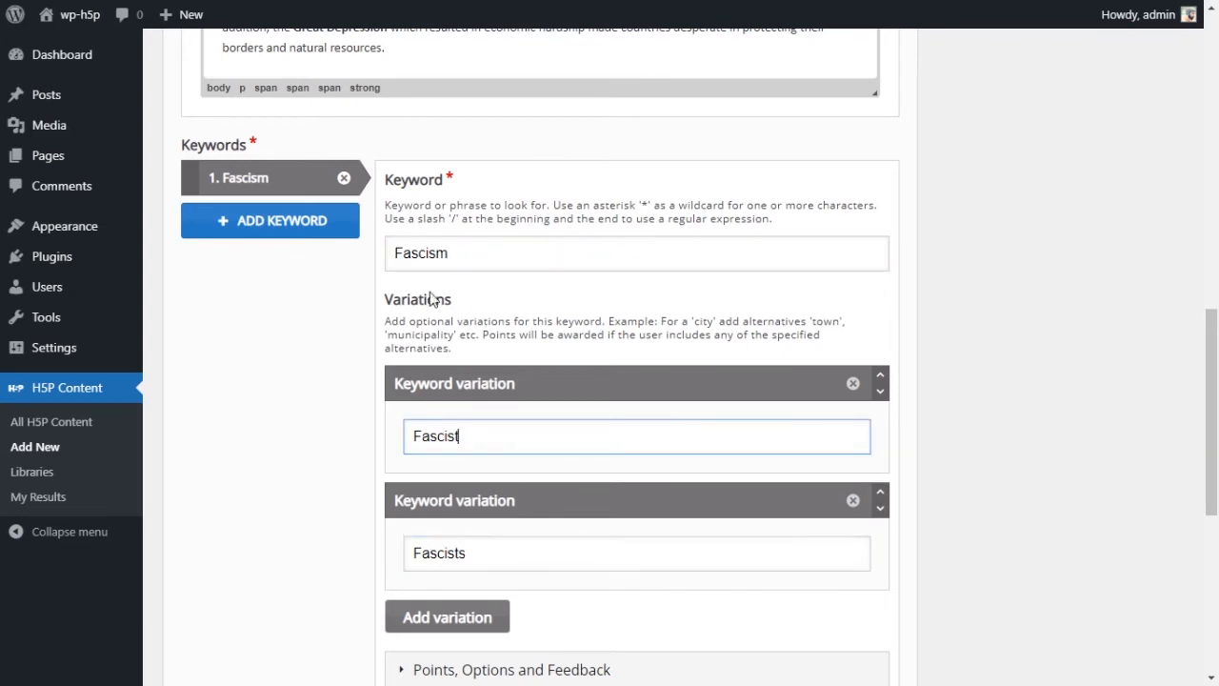
- Change the first keyword back to the wildcard form "Fasc*"
left_click_drag(427, 253, 463, 264)
key("BackSpace")
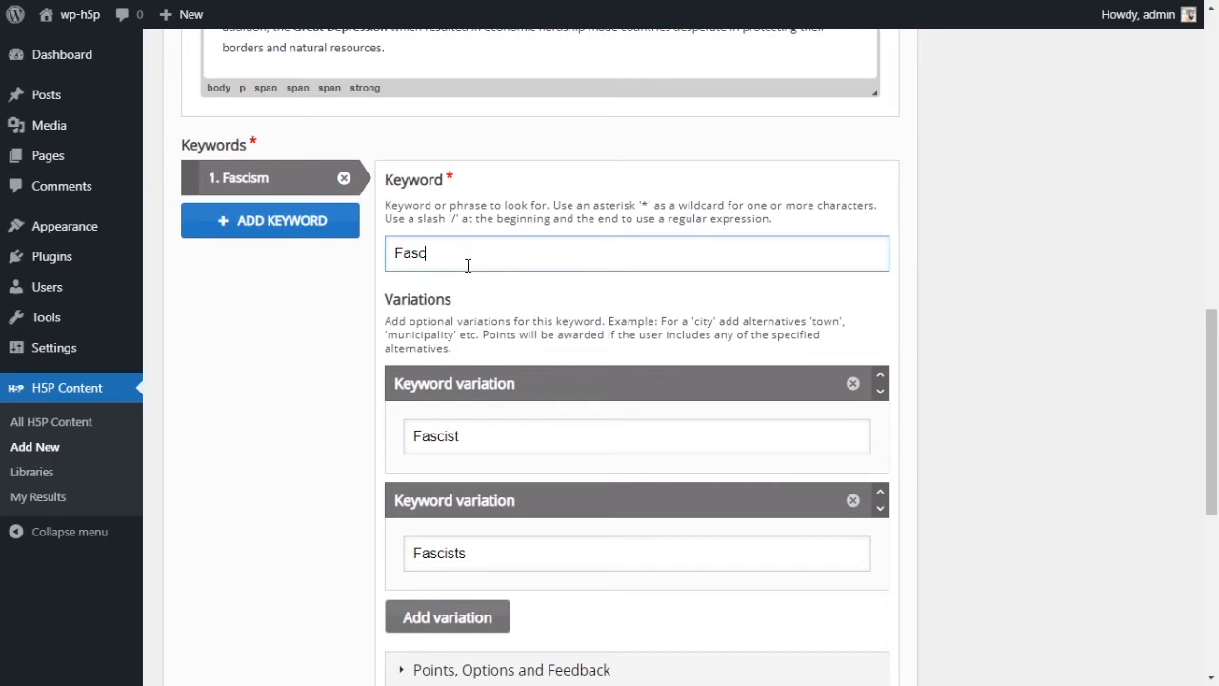
type("*")
- Clear and remove both variations, "Fascist" and "Fascists", from the first keyword
key("Tab")
key("BackSpace")
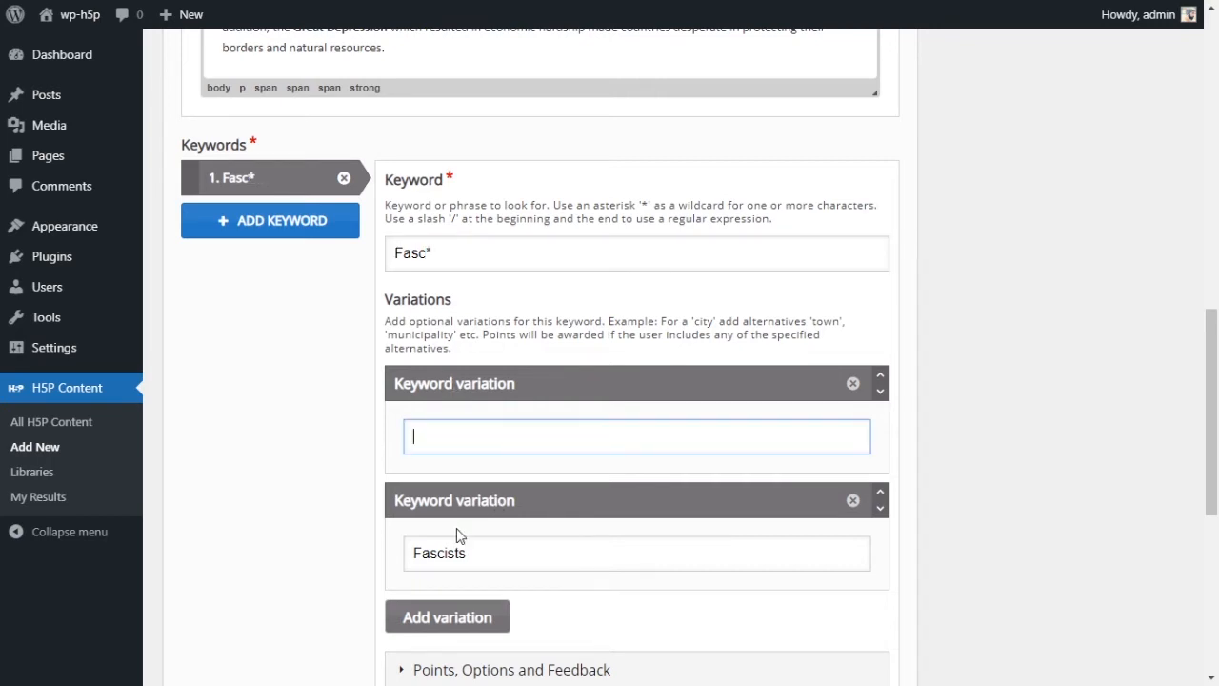
left_click(450, 550)
double_click(436, 597)
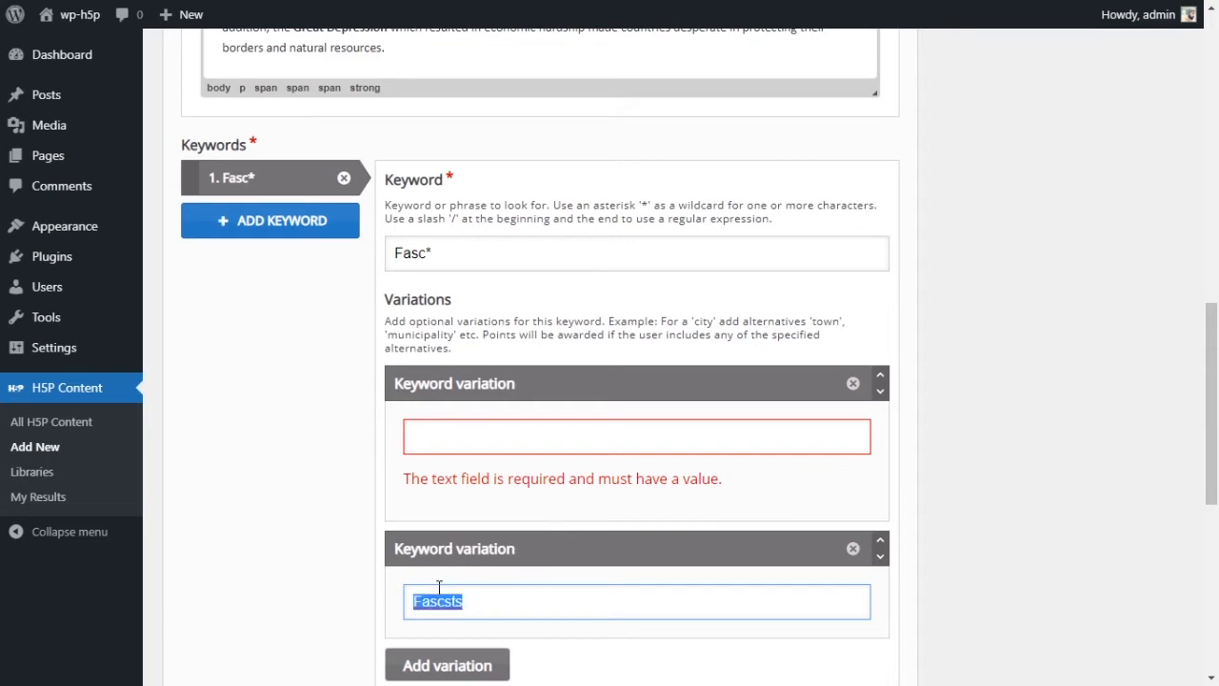
key("BackSpace")
left_click(853, 382)
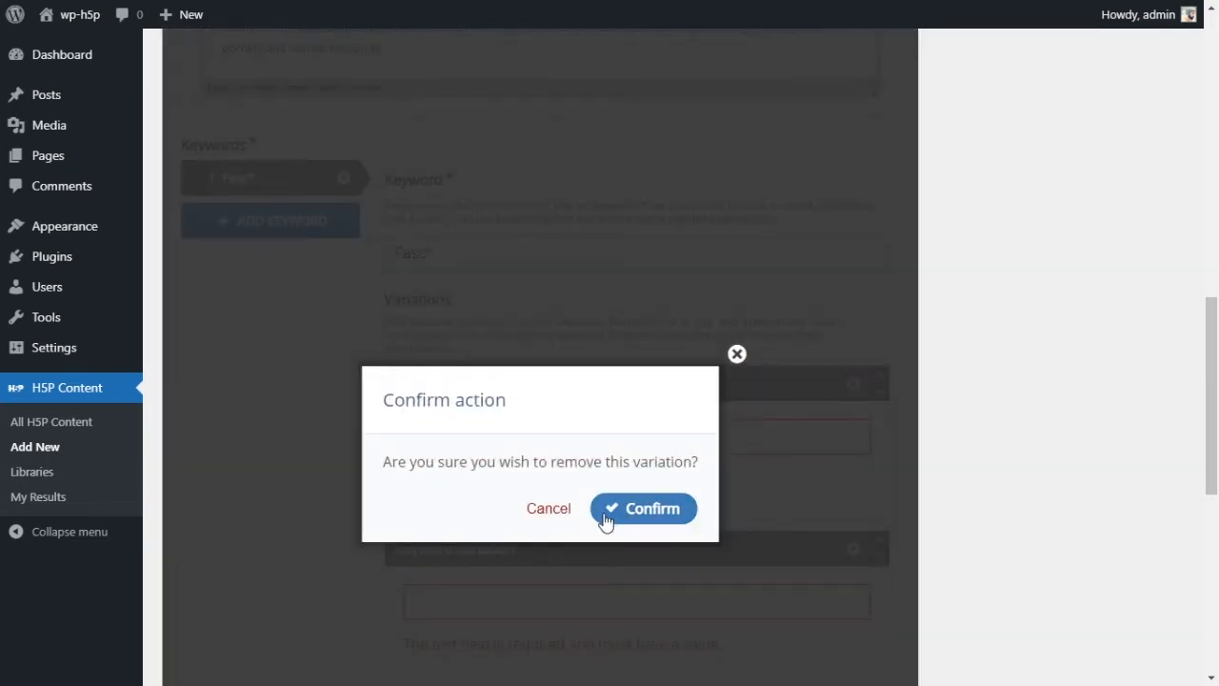
left_click(605, 520)
left_click(853, 383)
left_click(626, 520)
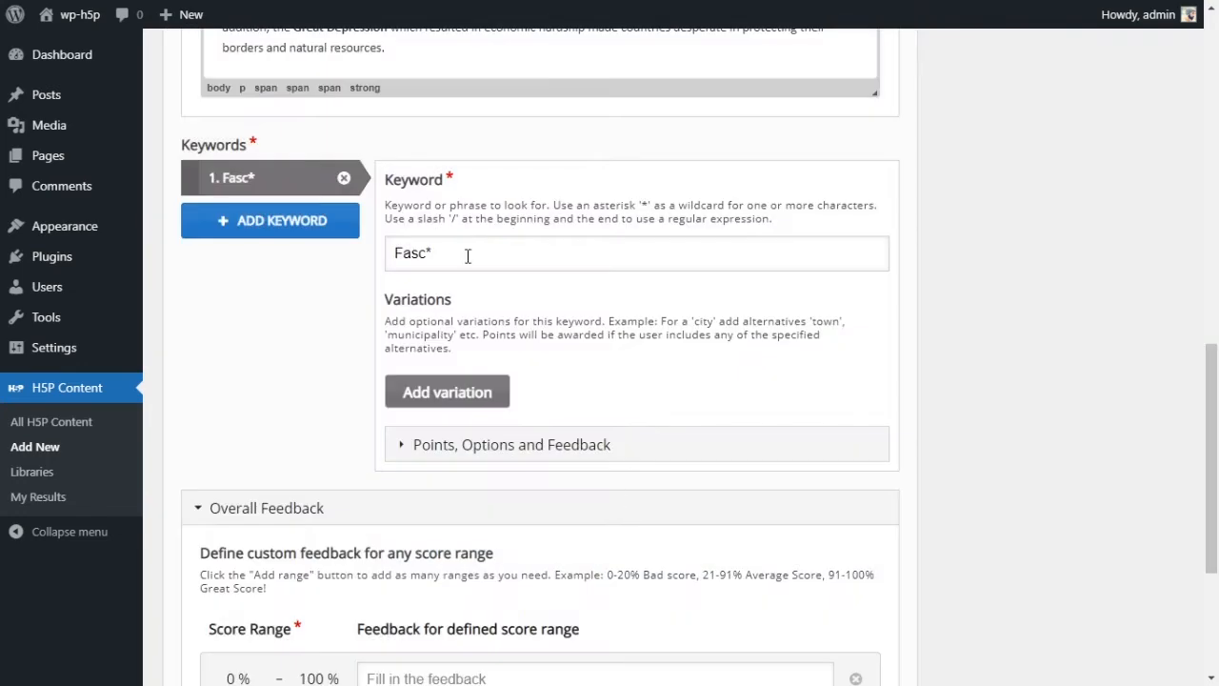
double_click(437, 251)
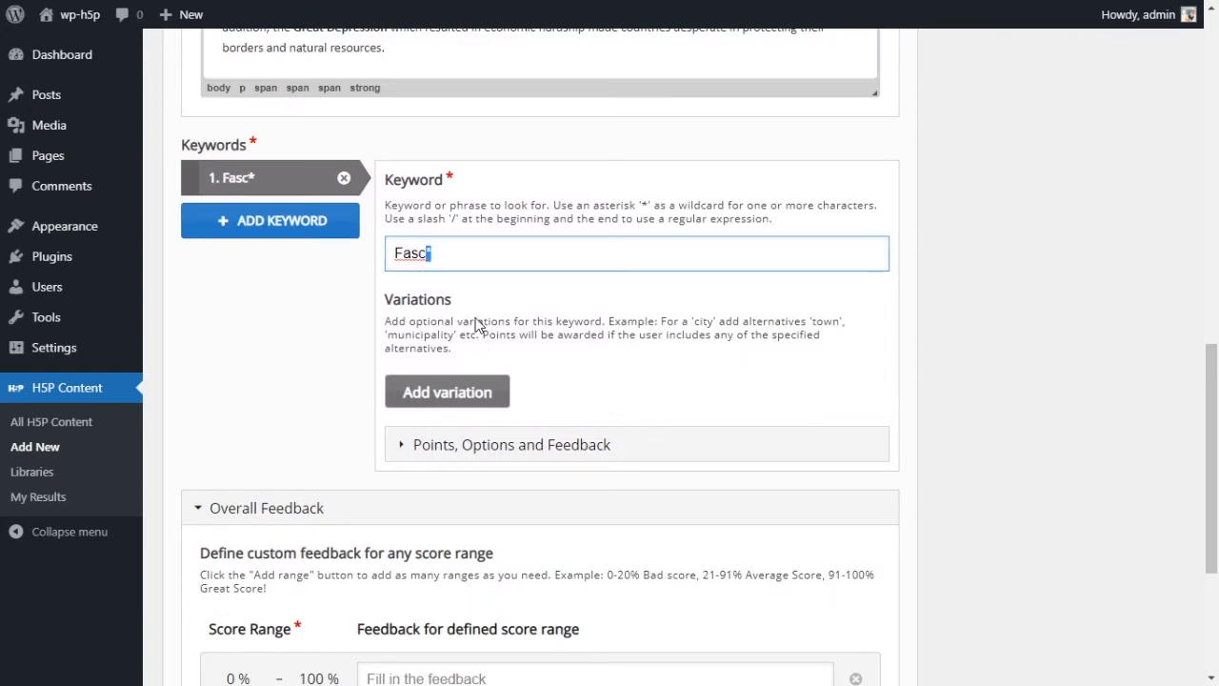
left_click(861, 314)
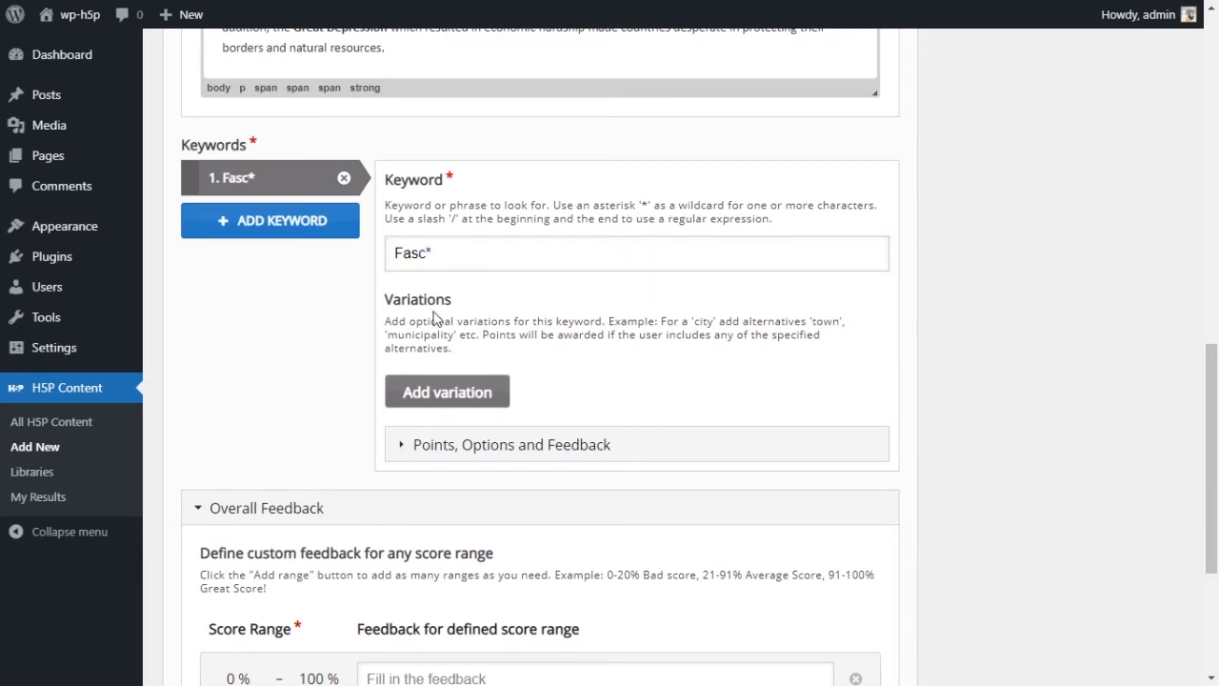
- Expand the first keyword's points, options and feedback settings and set its points to 30
left_click(458, 454)
scroll(444, 461, "down", 1)
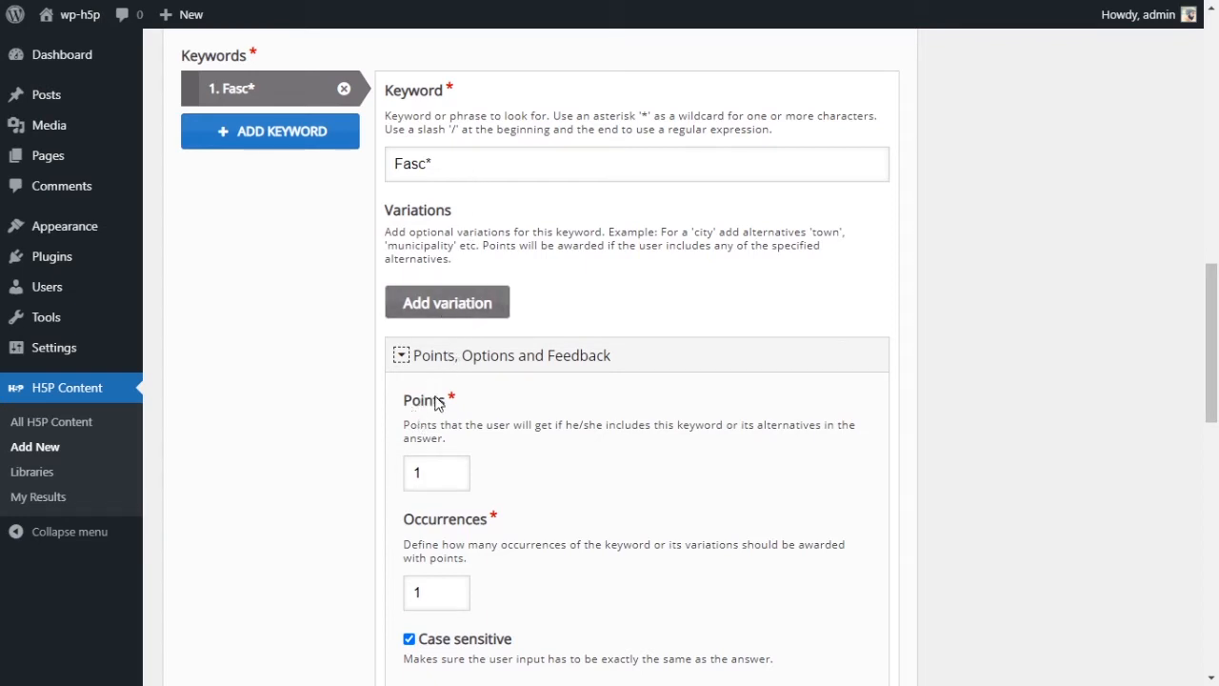
left_click(426, 475)
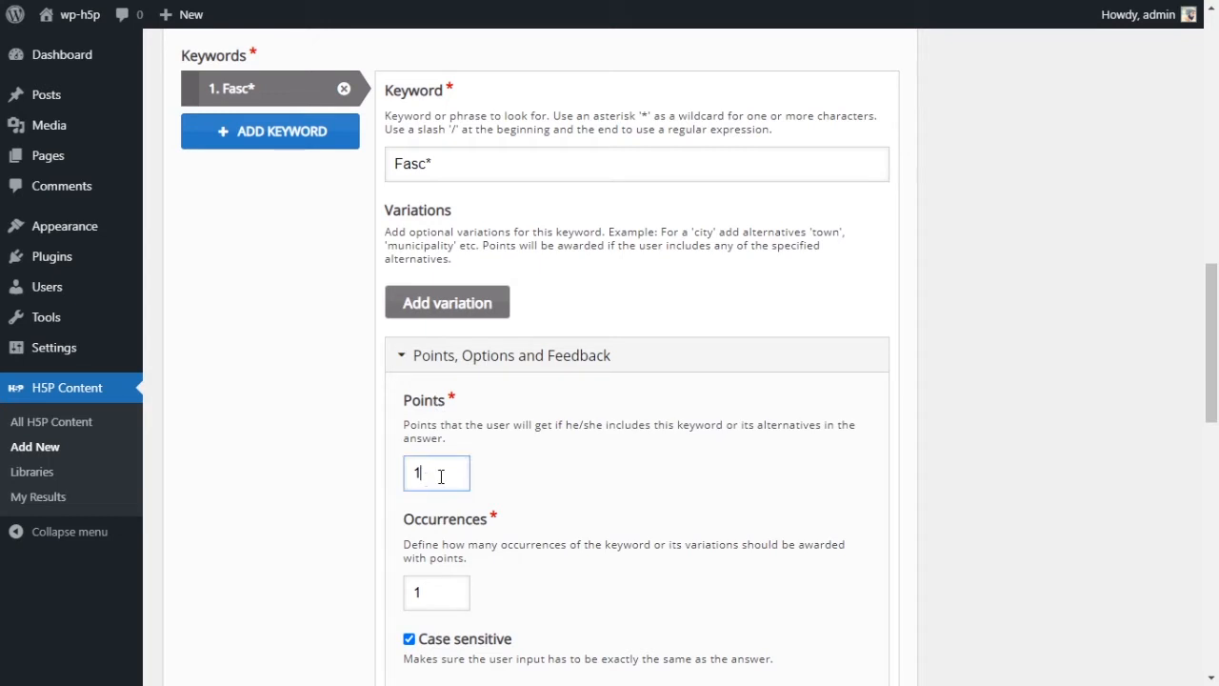
double_click(417, 477)
left_click(416, 476)
left_click(459, 483)
key("BackSpace")
type("30")
left_click(556, 472)
scroll(563, 462, "down", 1)
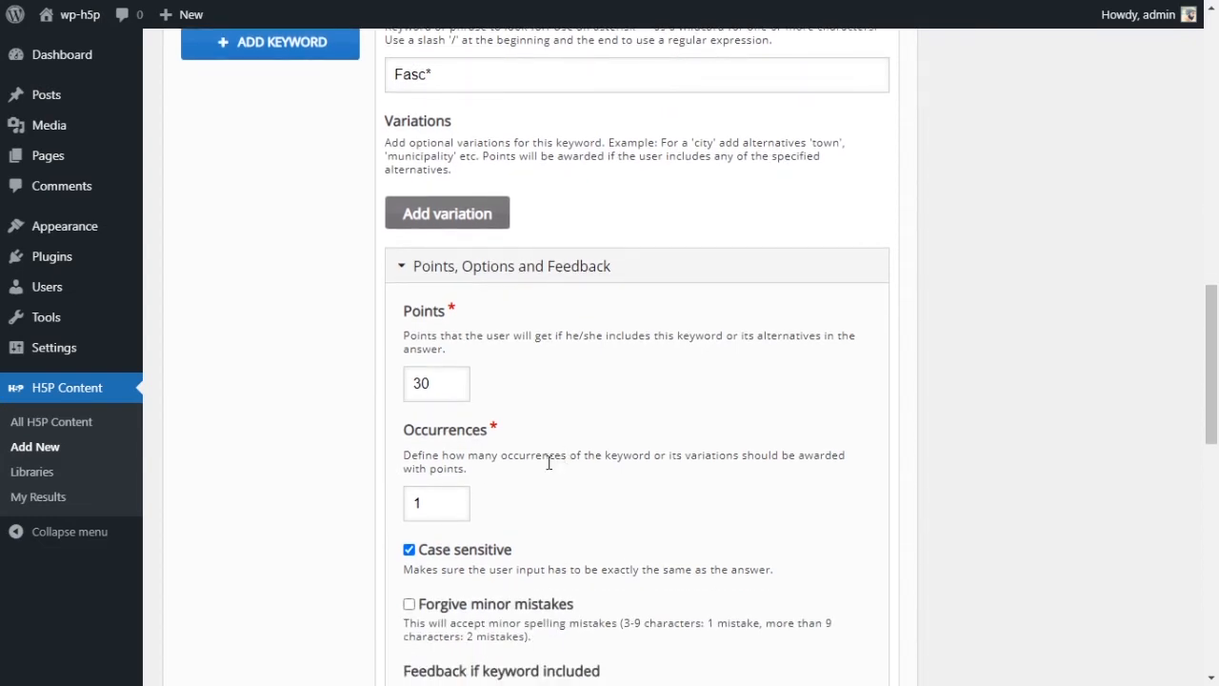
scroll(547, 485, "down", 1)
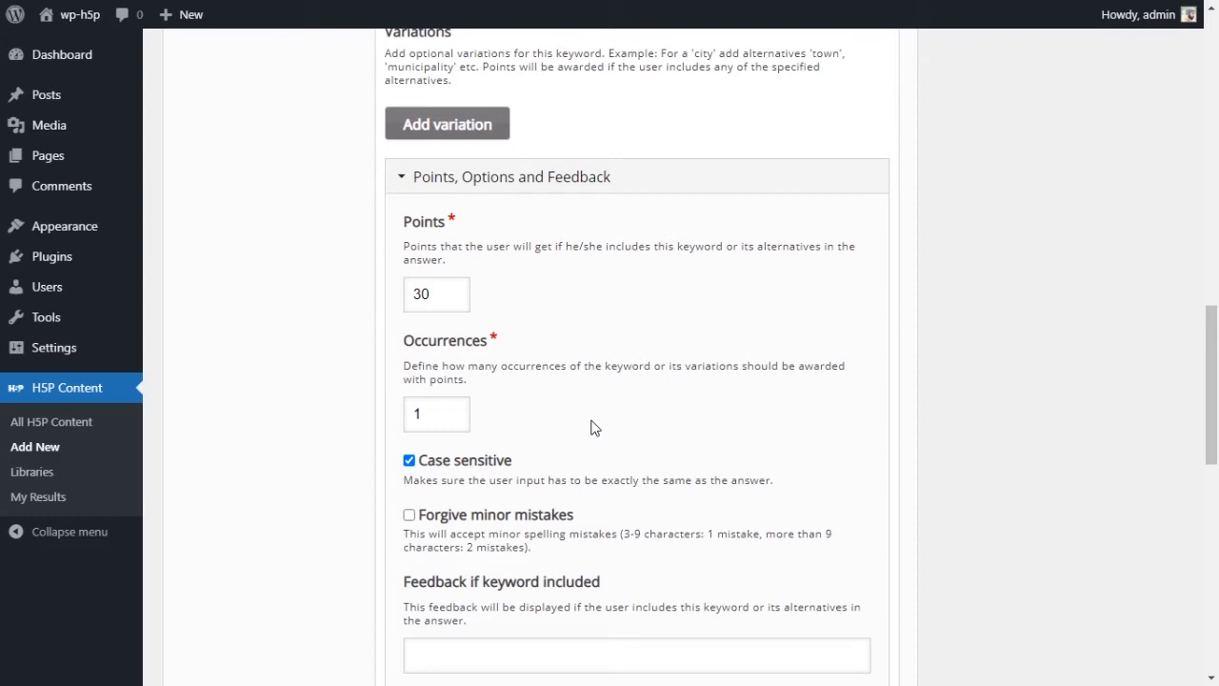
double_click(443, 303)
scroll(746, 450, "up", 1)
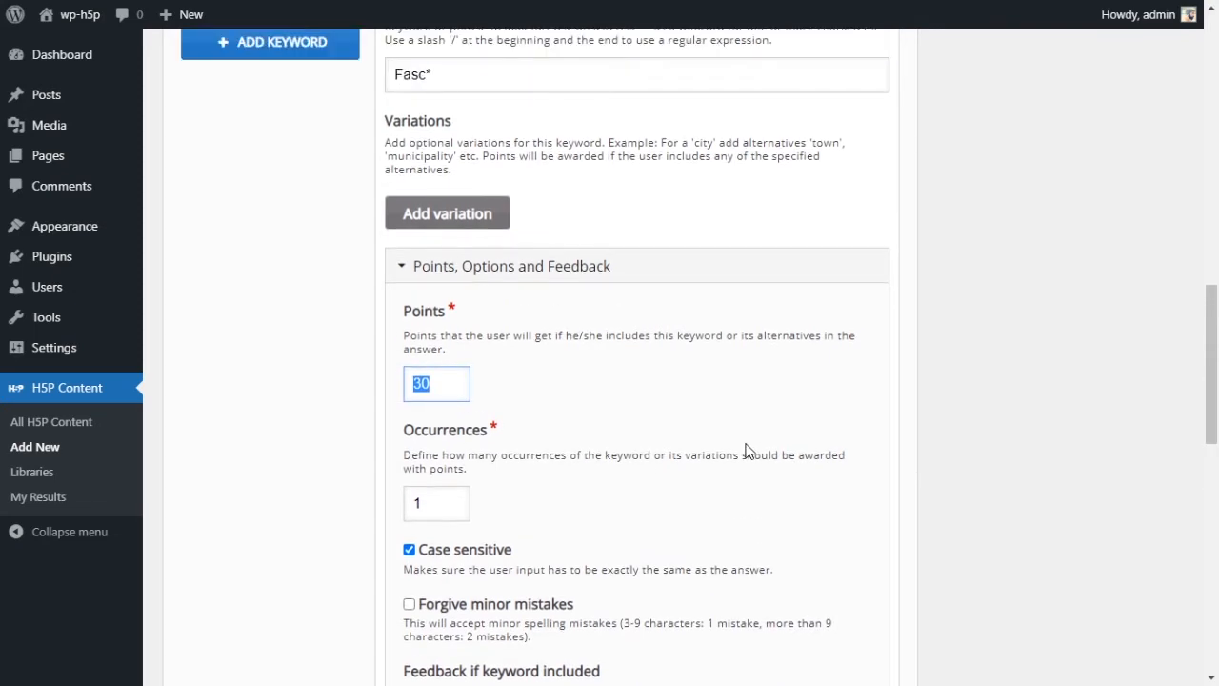
left_click(444, 503)
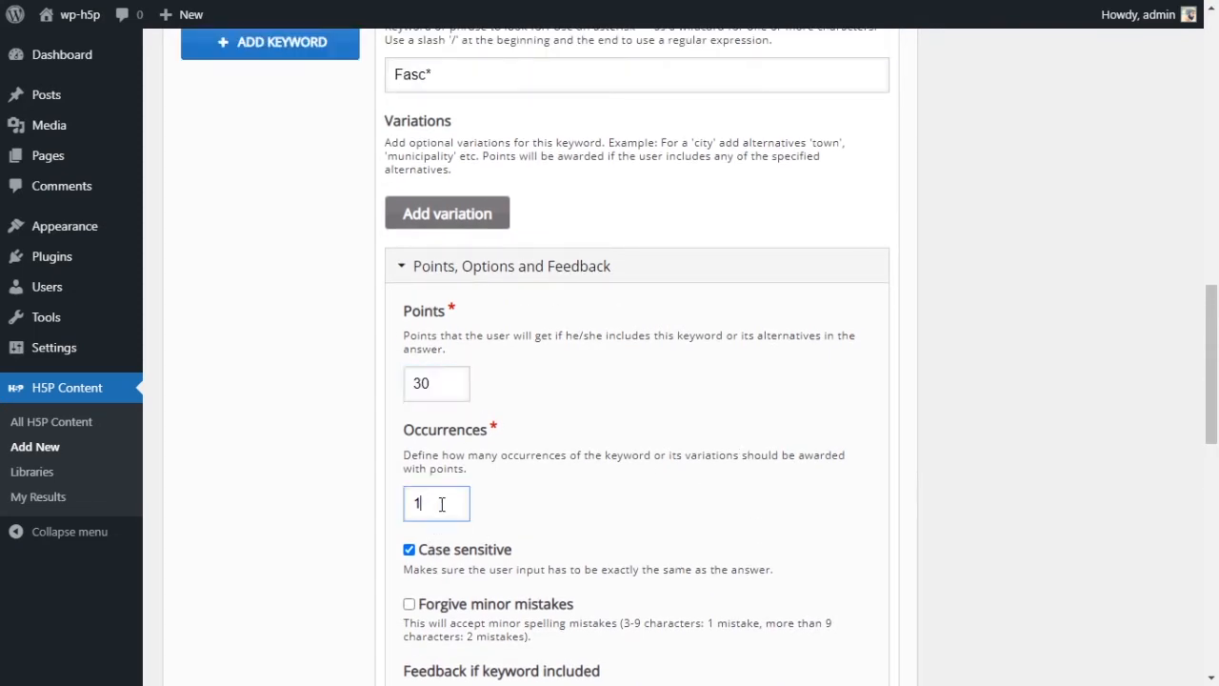
left_click(720, 454)
- Turn off the Case sensitive option for the first keyword
scroll(772, 511, "down", 1)
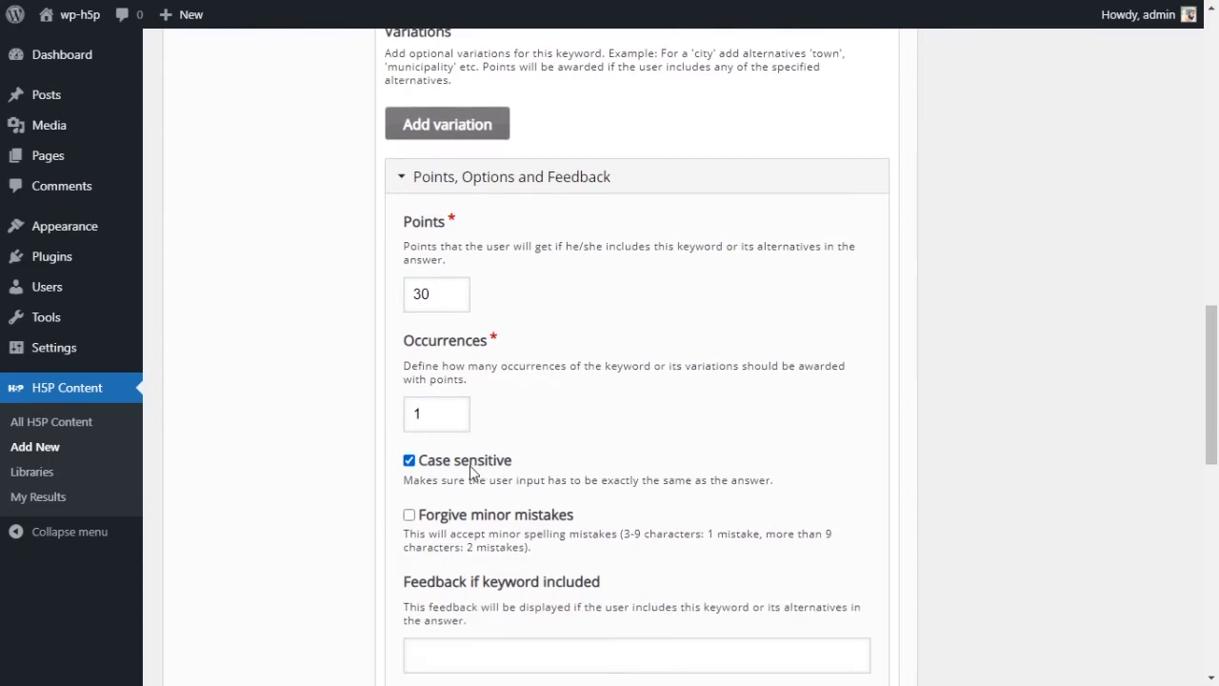
left_click(469, 470)
scroll(598, 477, "up", 4)
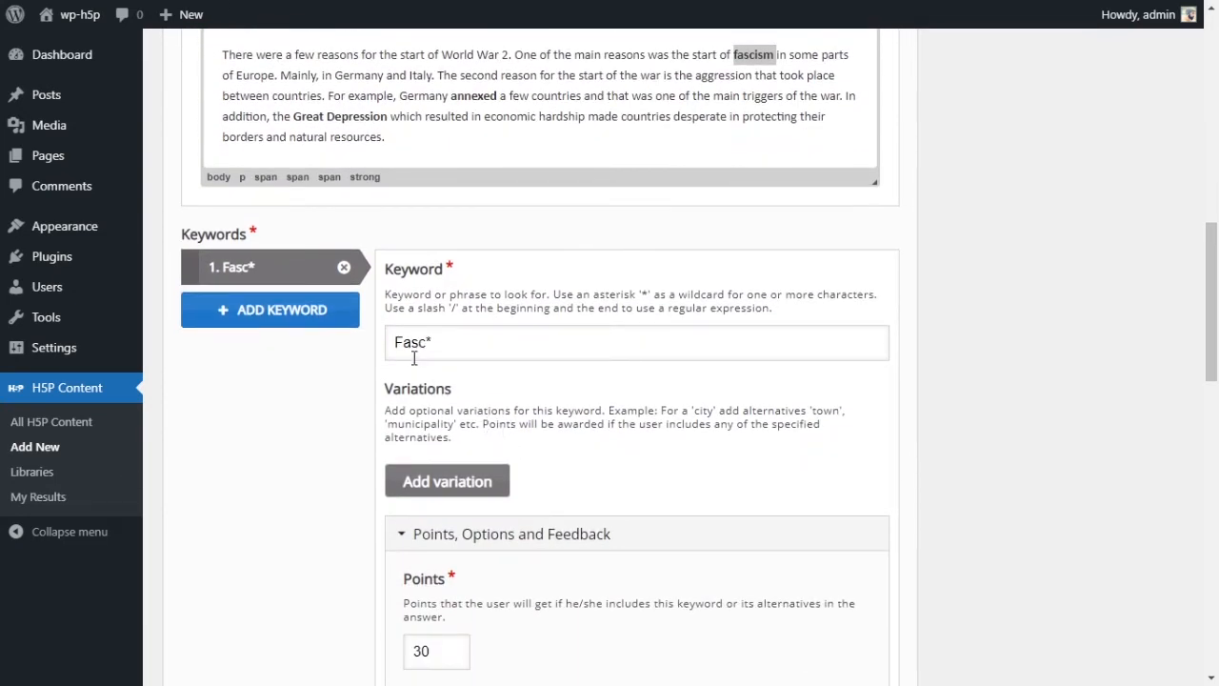
left_click(399, 342)
left_click_drag(400, 342, 394, 342)
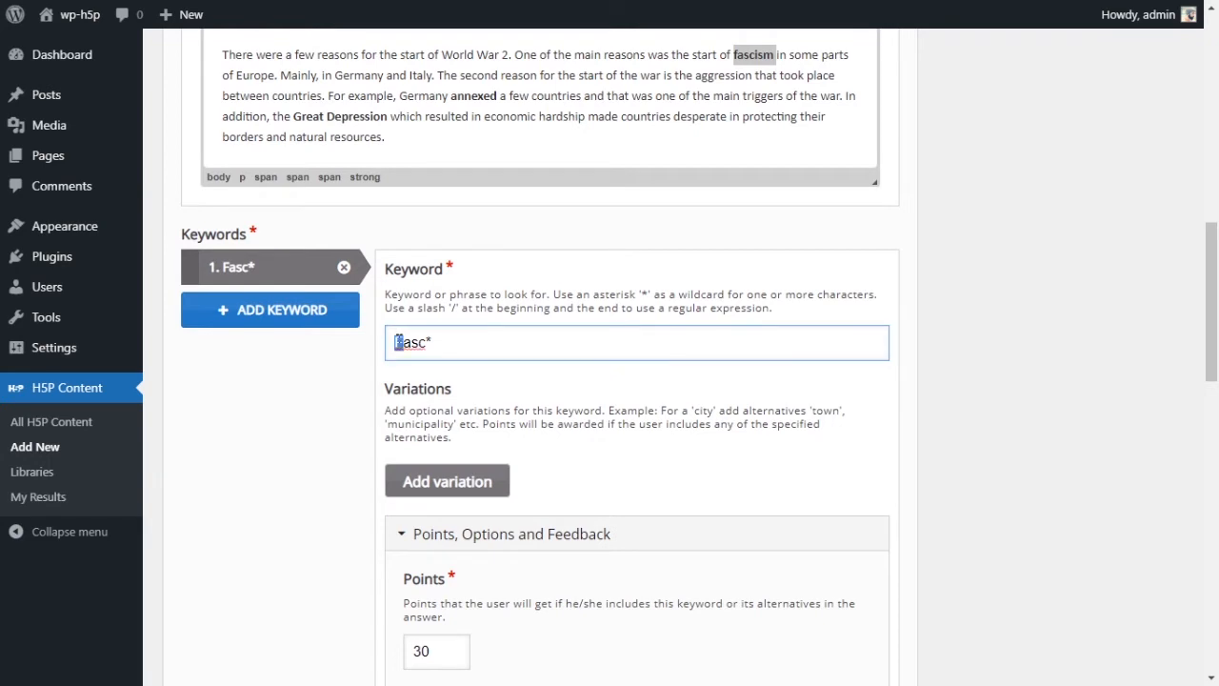
type("f")
key("BackSpace")
type("F")
left_click(724, 420)
- Enable the Forgive minor mistakes option for the first keyword
scroll(732, 440, "down", 5)
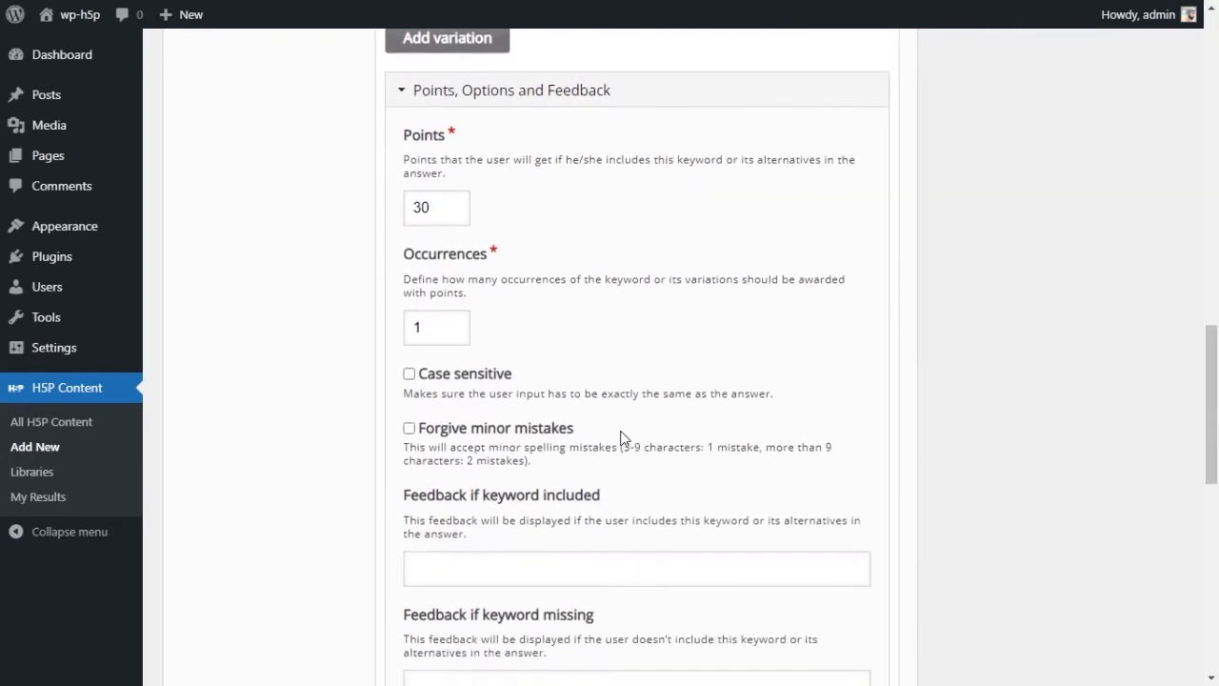
scroll(620, 437, "up", 1)
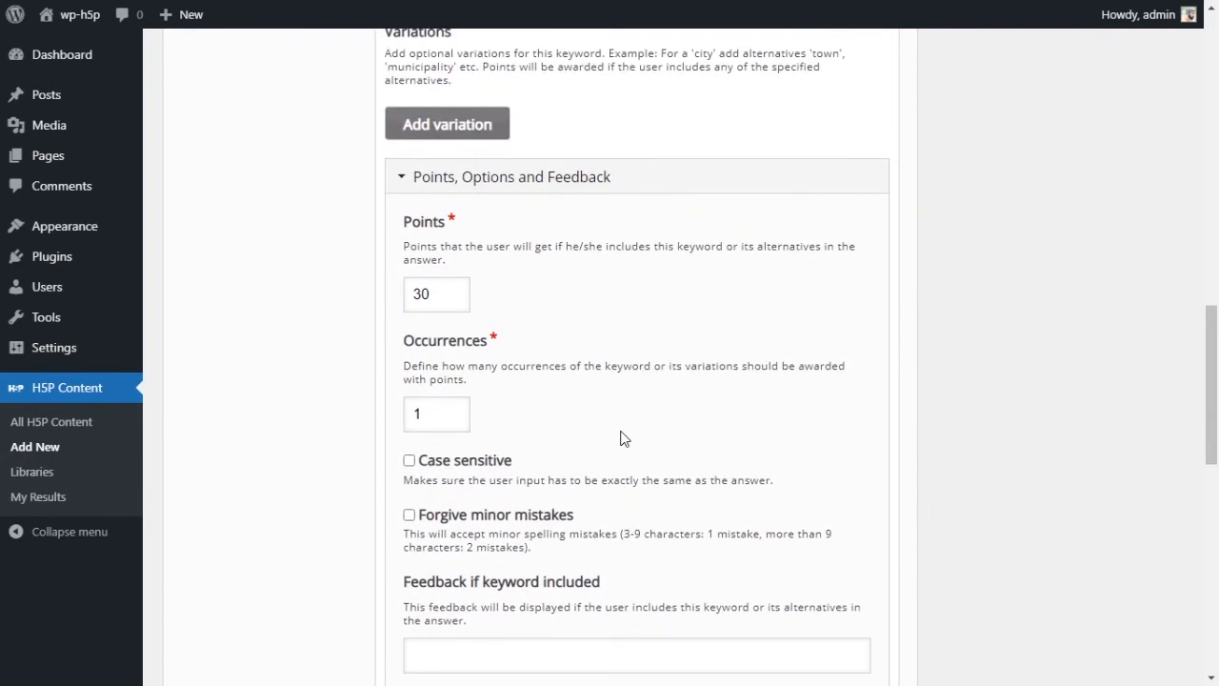
left_click(409, 514)
- Set the feedback for an included keyword to "Great! you remembered to mention Fascism."
scroll(586, 528, "down", 1)
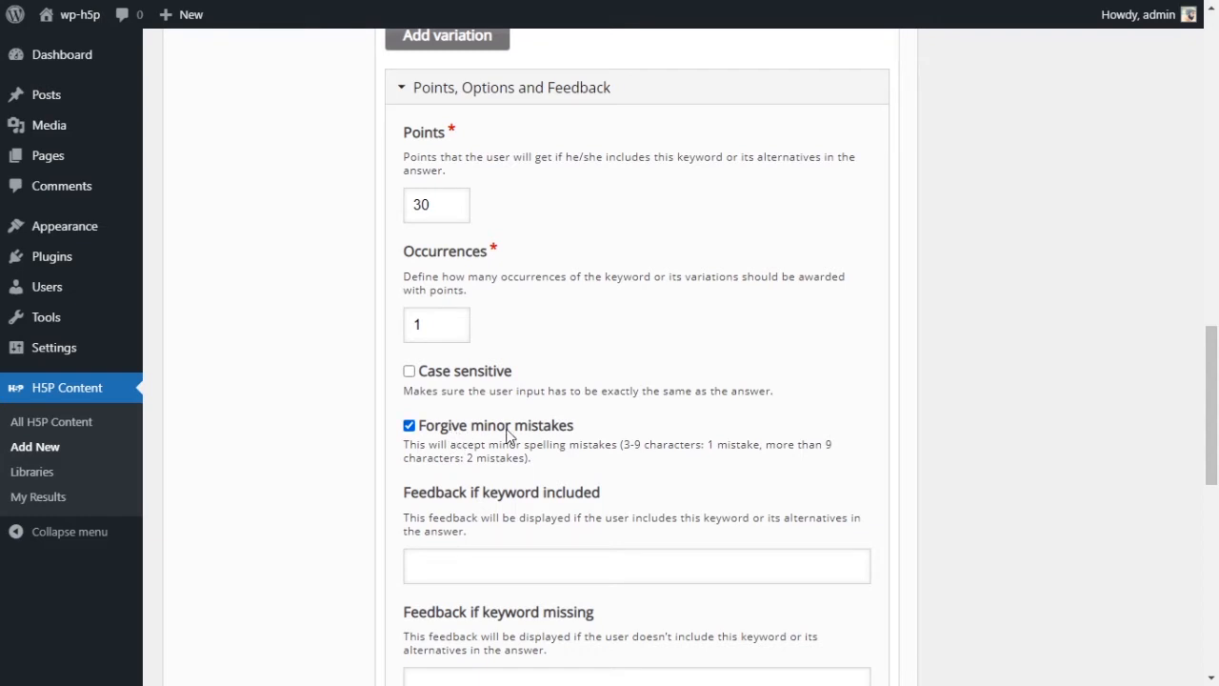
scroll(508, 434, "down", 1)
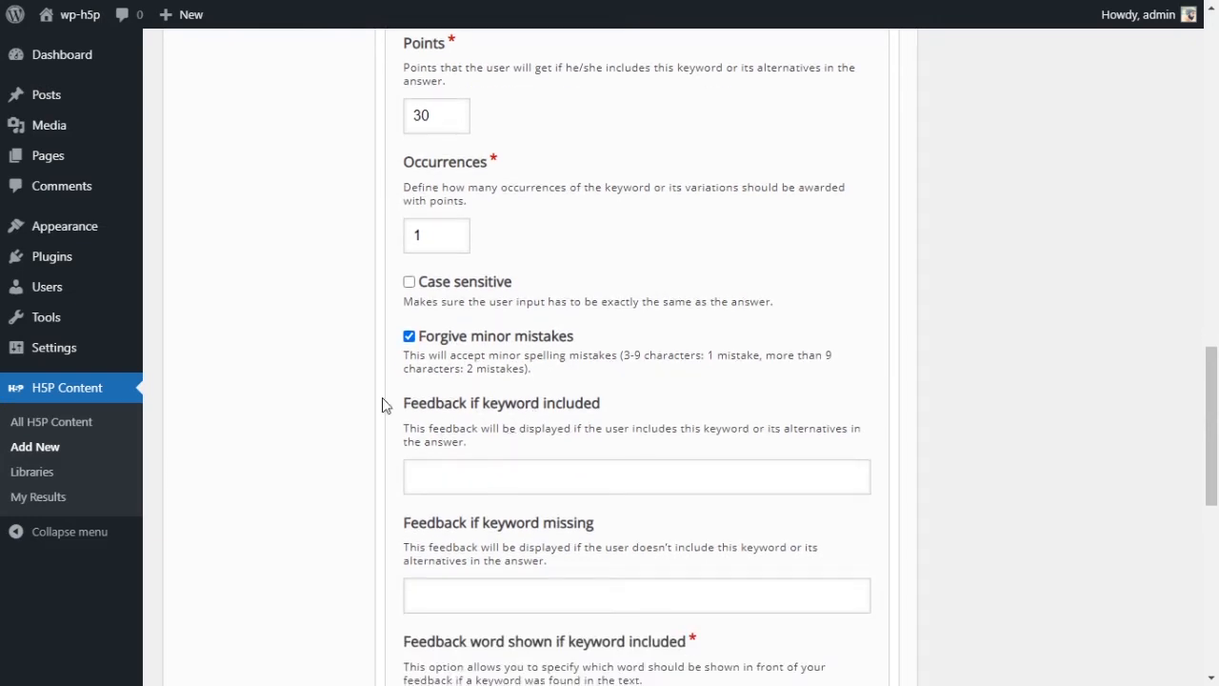
left_click_drag(409, 404, 600, 406)
left_click(591, 468)
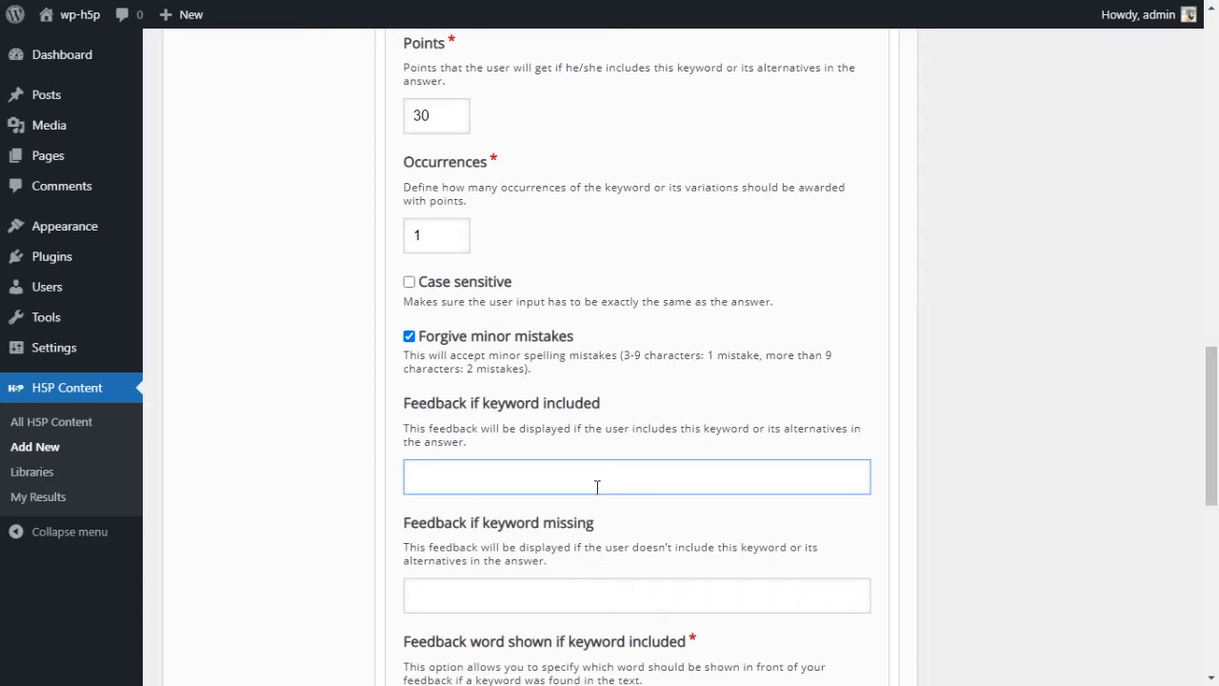
type("Great! you reme")
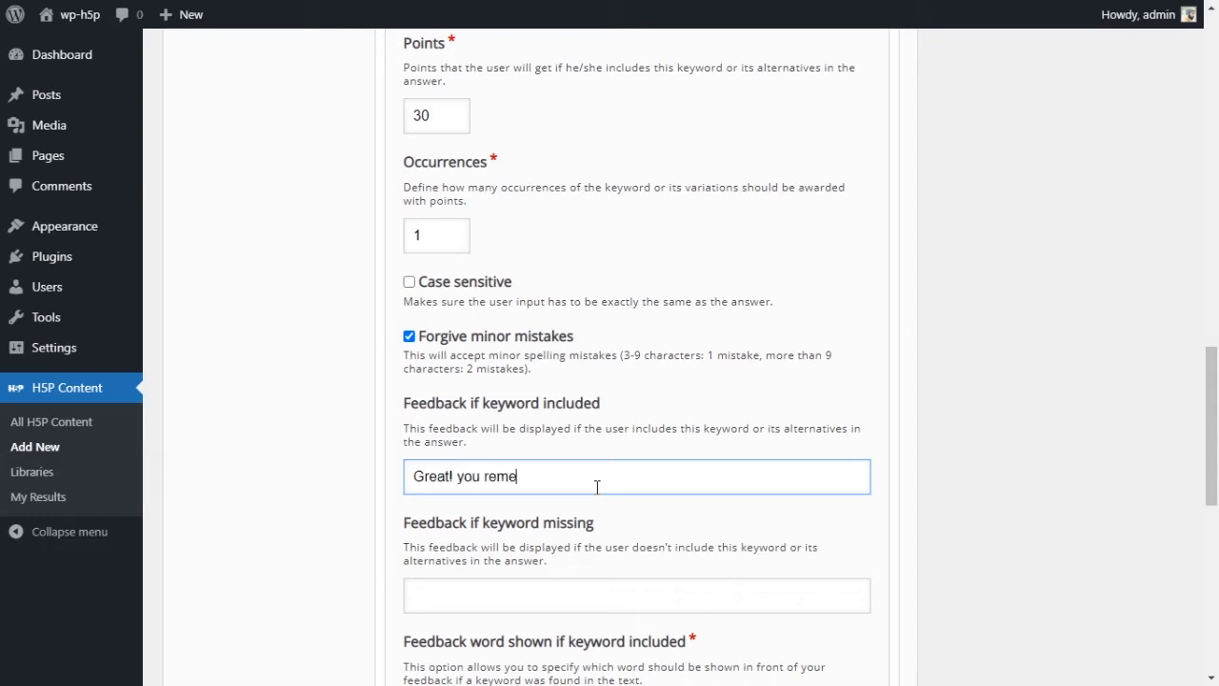
type("mered to mention ")
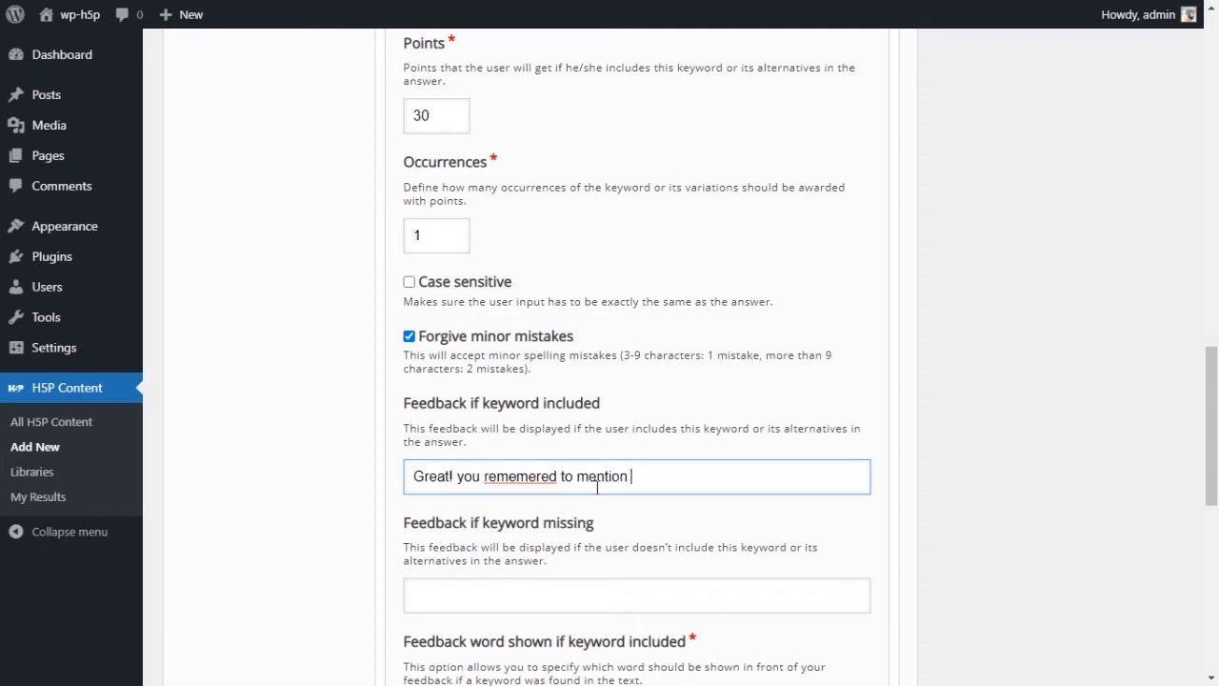
type("Fascism")
double_click(523, 483)
type("remembered")
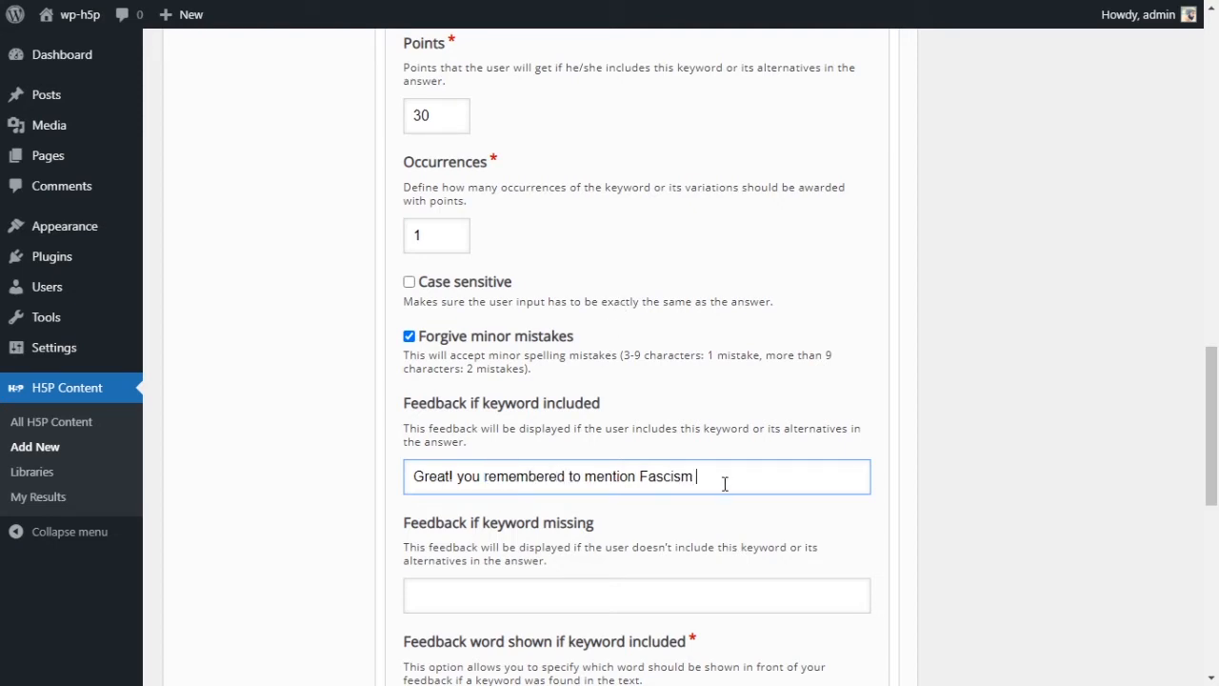
- Copy the included-keyword feedback into the missing-keyword feedback and replace its opening "Great!" with "Whaa?"
scroll(823, 413, "down", 2)
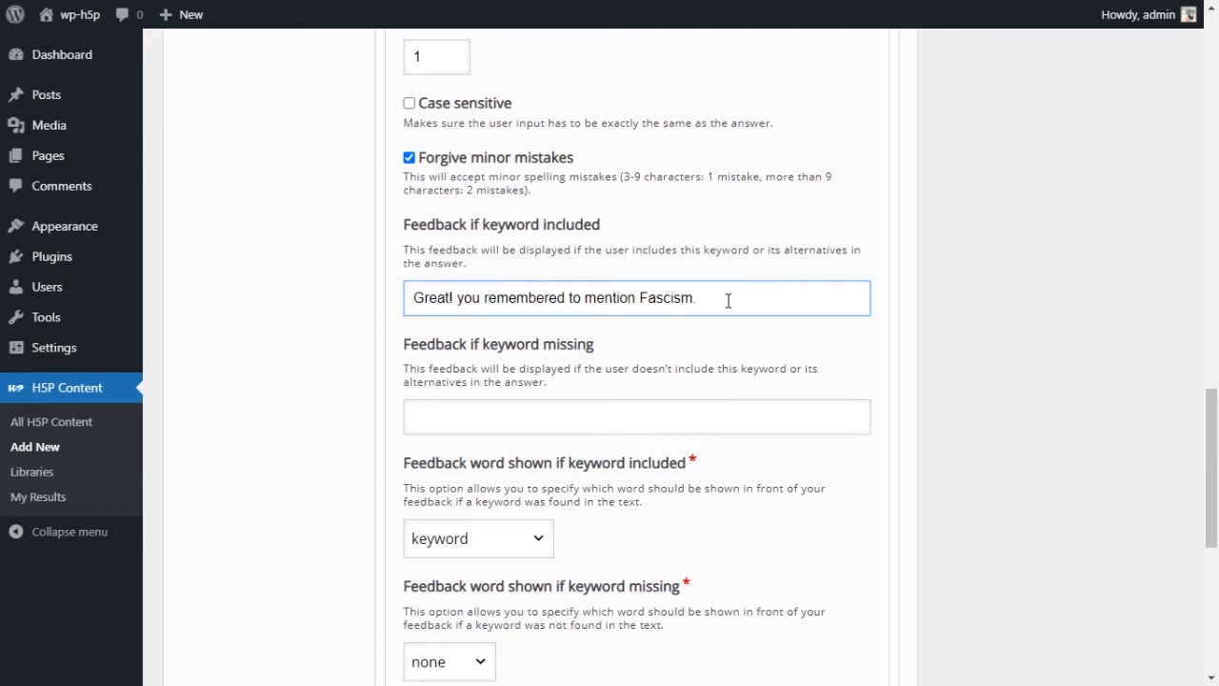
left_click_drag(728, 300, 411, 295)
key("ctrl+c")
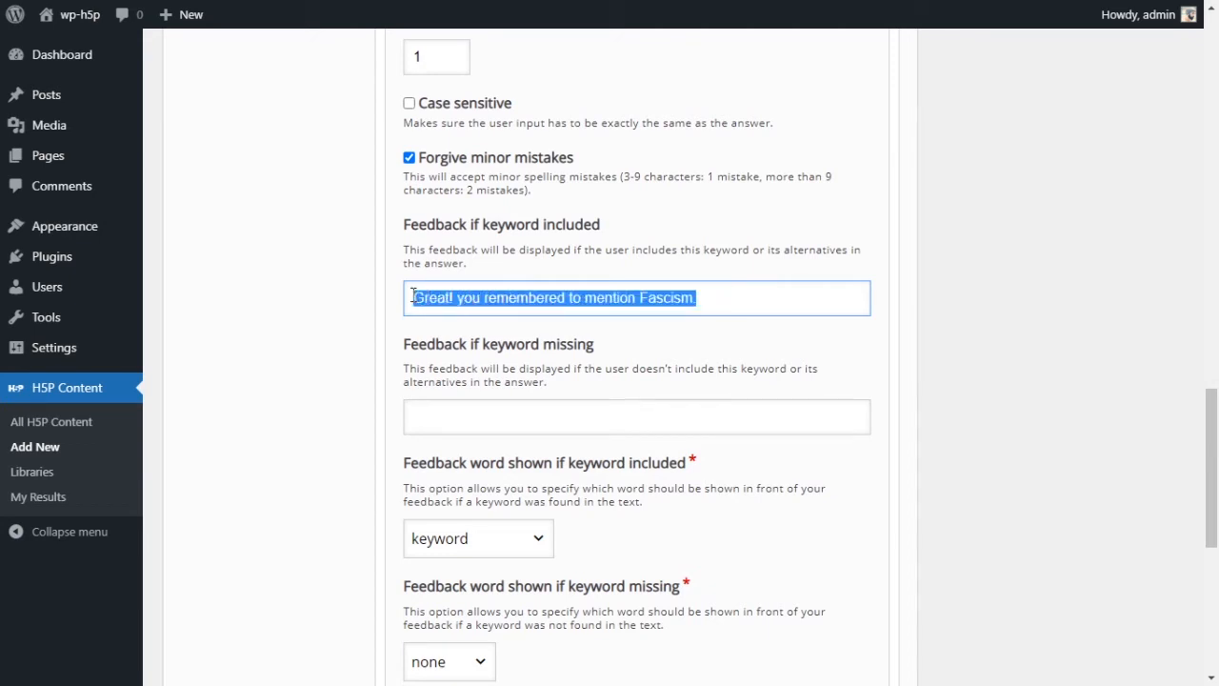
left_click(596, 417)
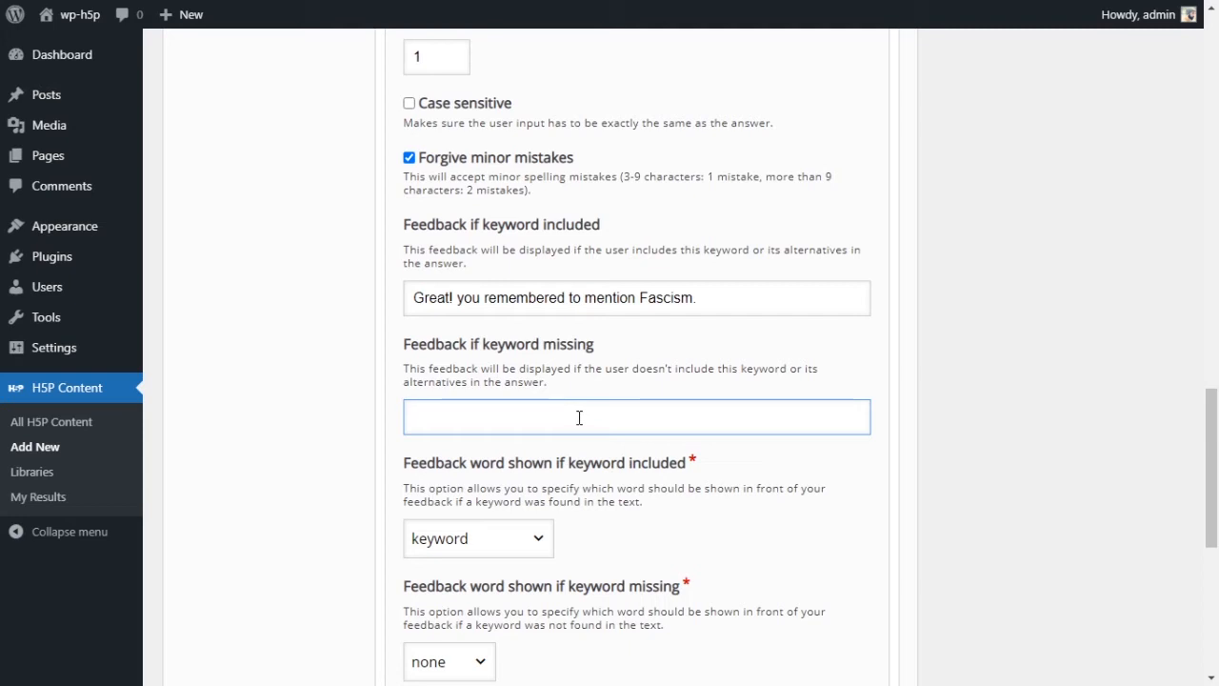
key("ctrl+v")
double_click(422, 416)
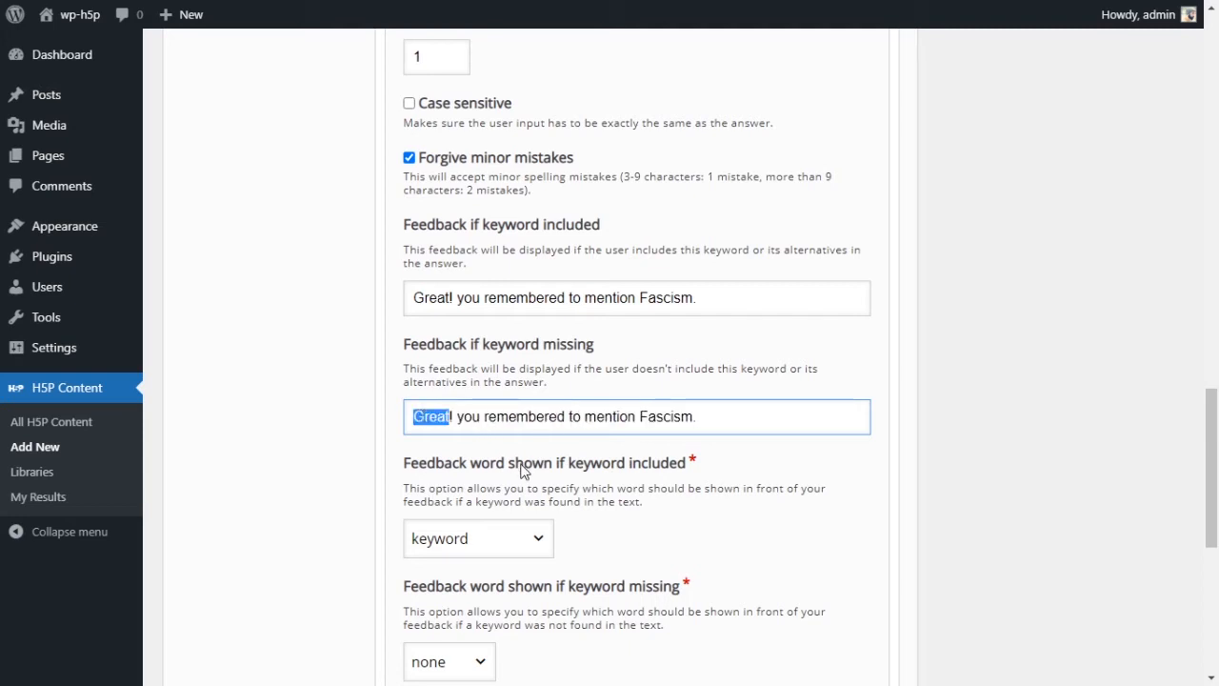
type("W")
type("haa")
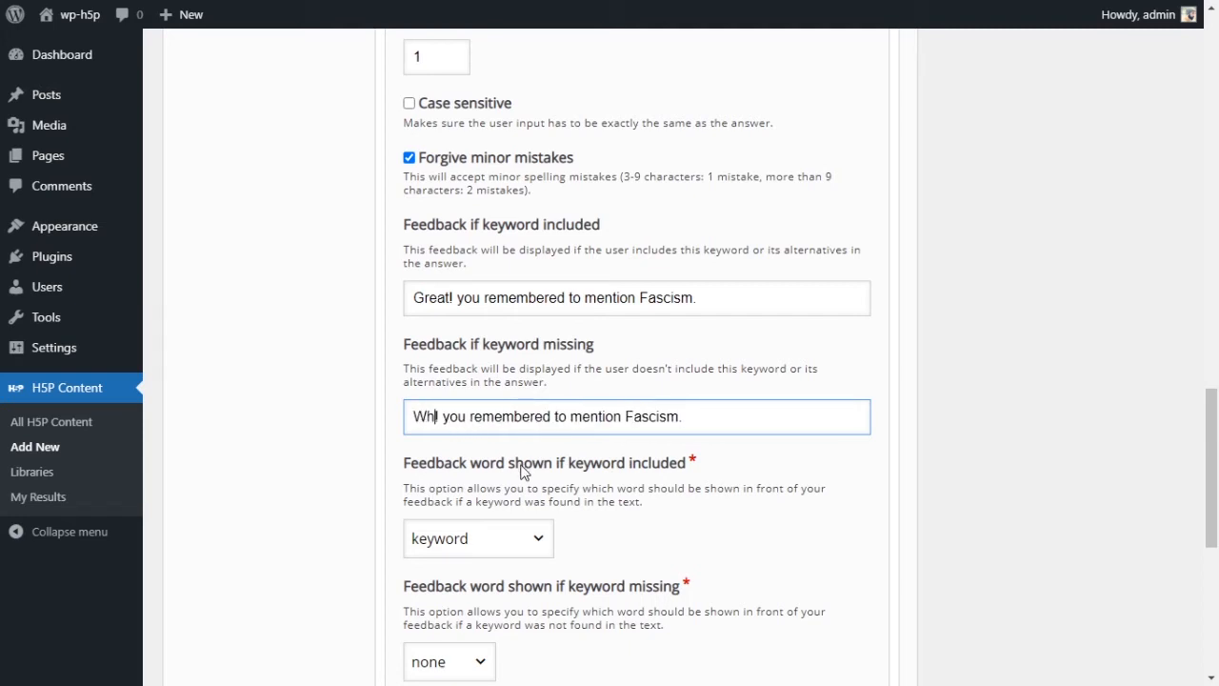
key("BackSpace")
type("?")
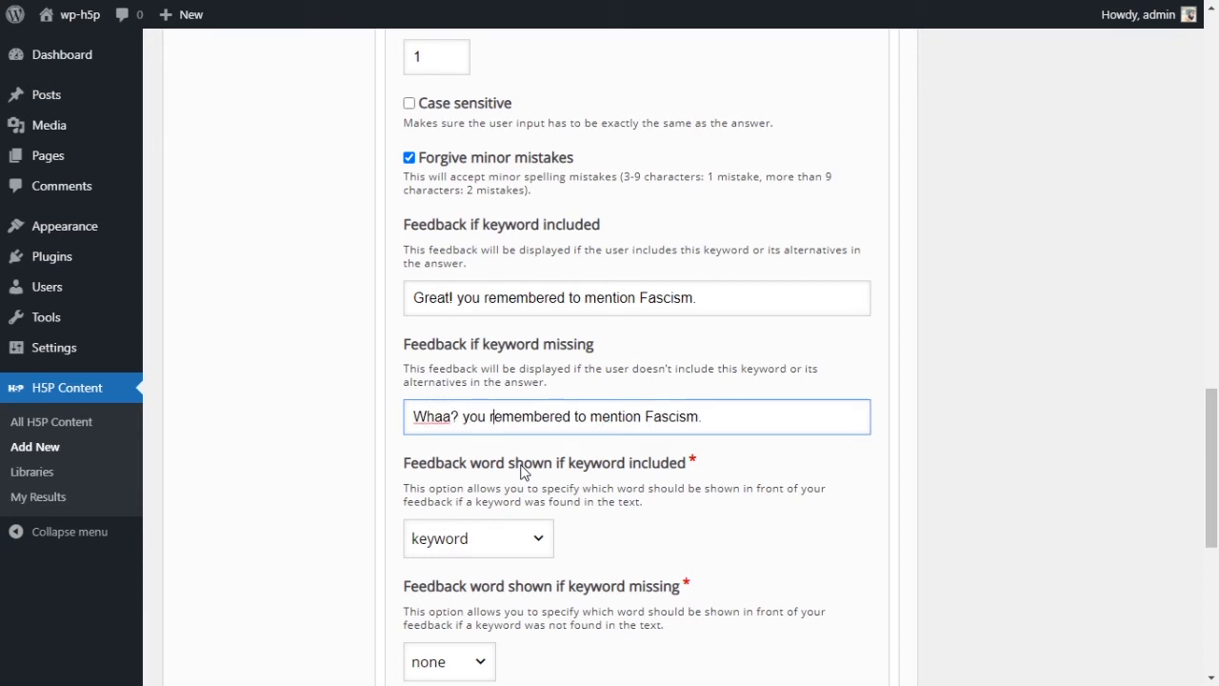
- Replace "remembered" with "forgot" in the missing-keyword feedback so it reads "Whaa? you forgot to mention Fascism."
key("shift+Right")
key("shift+Right")
key("shift+Right")
key("shift+Right")
key("shift+Right")
key("shift+Right")
key("shift+Right")
key("shift+Right")
key("shift+Right")
key("shift+Right")
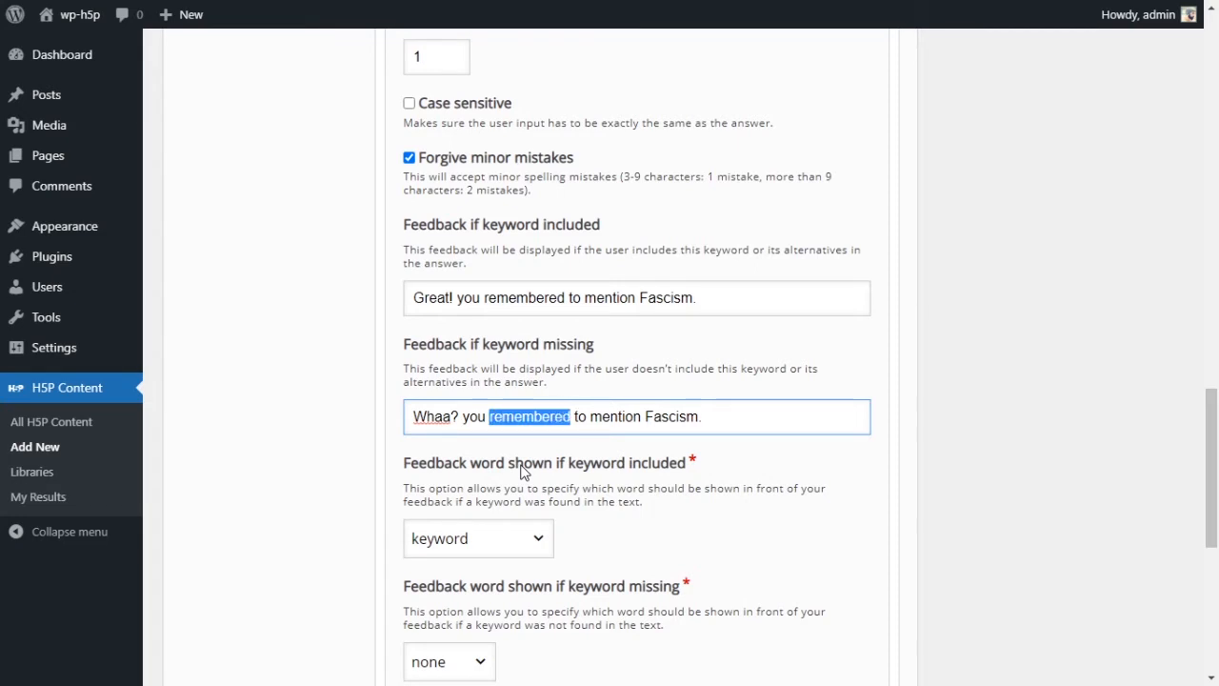
type("forot")
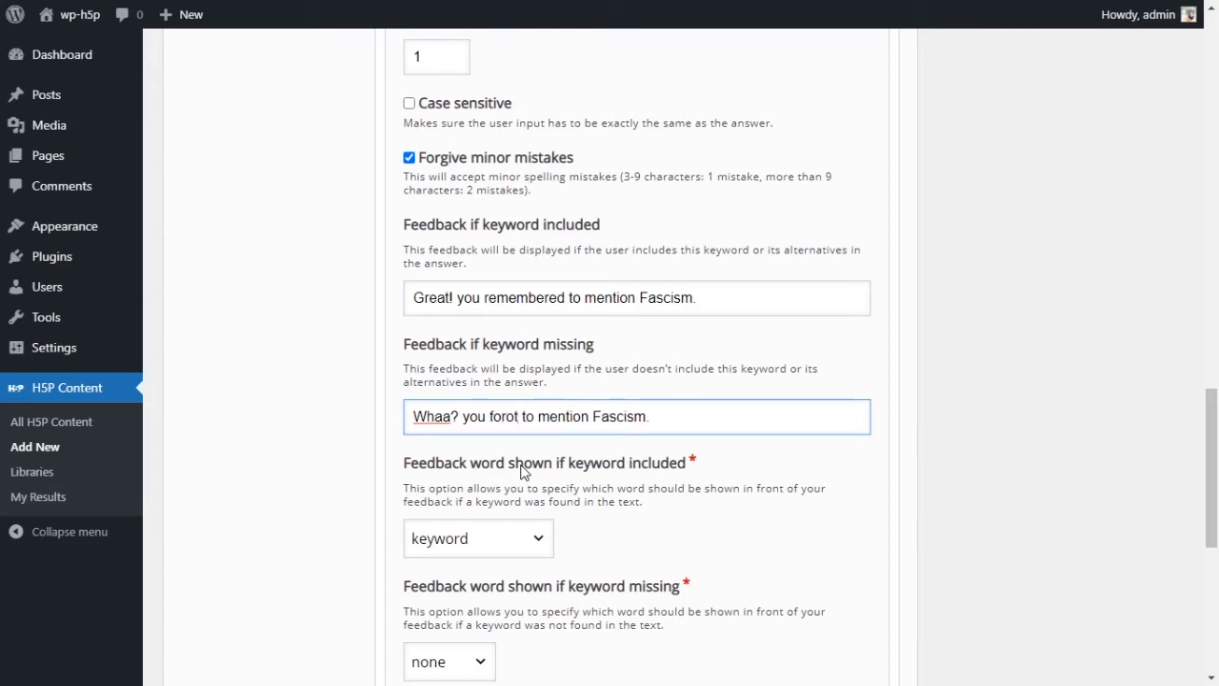
key("Left")
type("g")
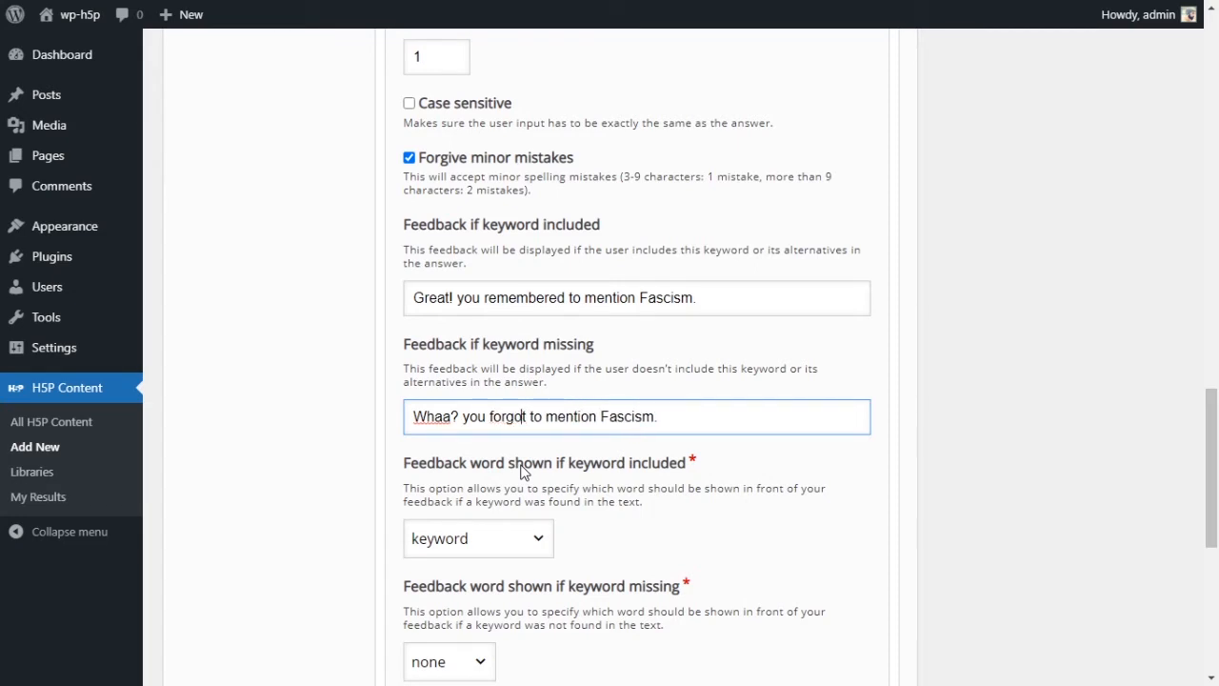
left_click(680, 420)
scroll(566, 407, "down", 1)
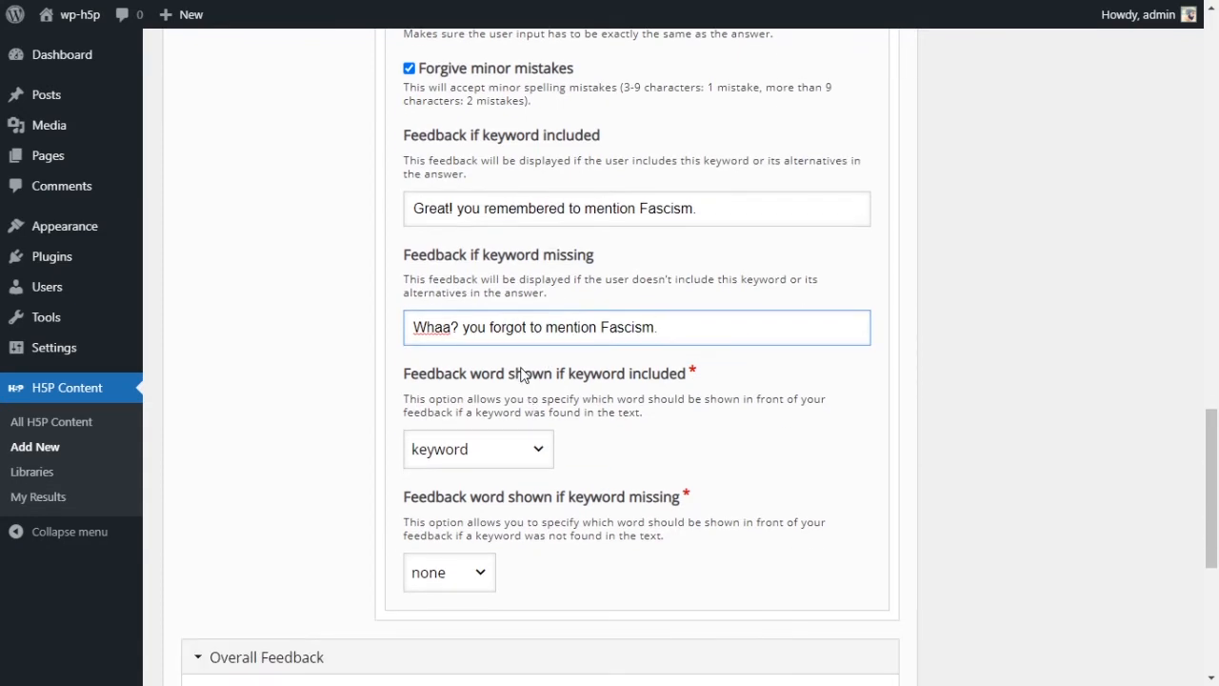
left_click_drag(452, 374, 653, 374)
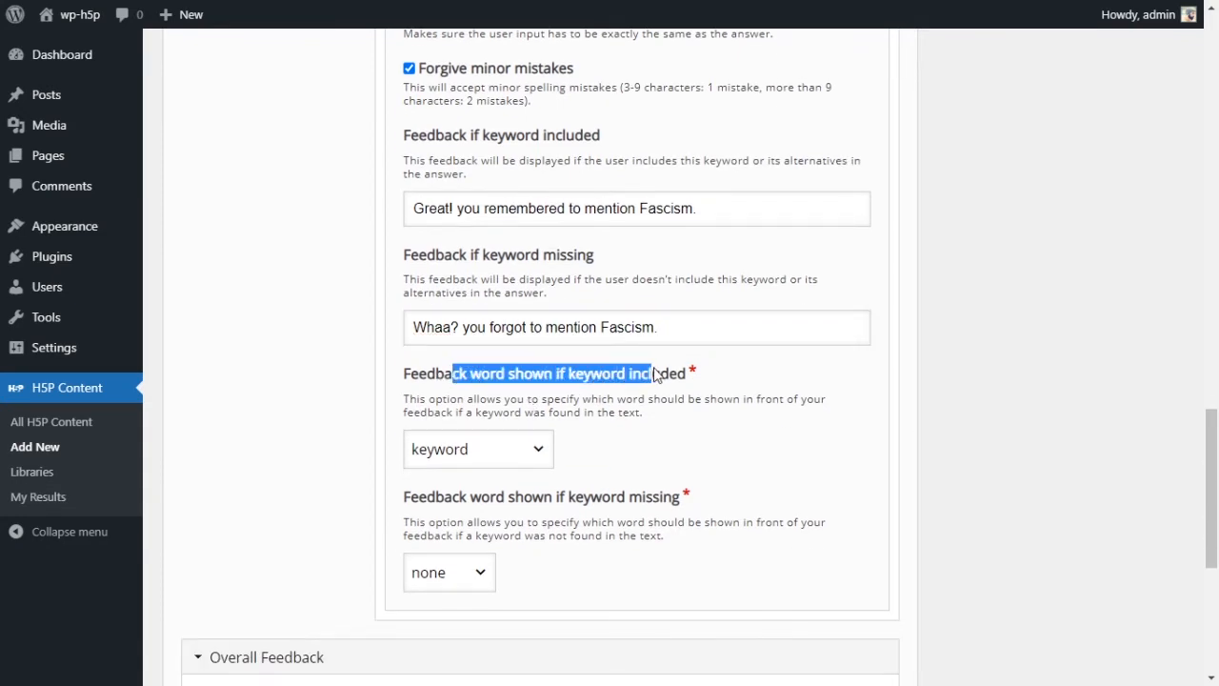
- Examine the option for the feedback word shown if the keyword is included, alongside the missing-keyword feedback and the keyword itself
double_click(657, 373)
left_click(552, 407)
left_click(545, 455)
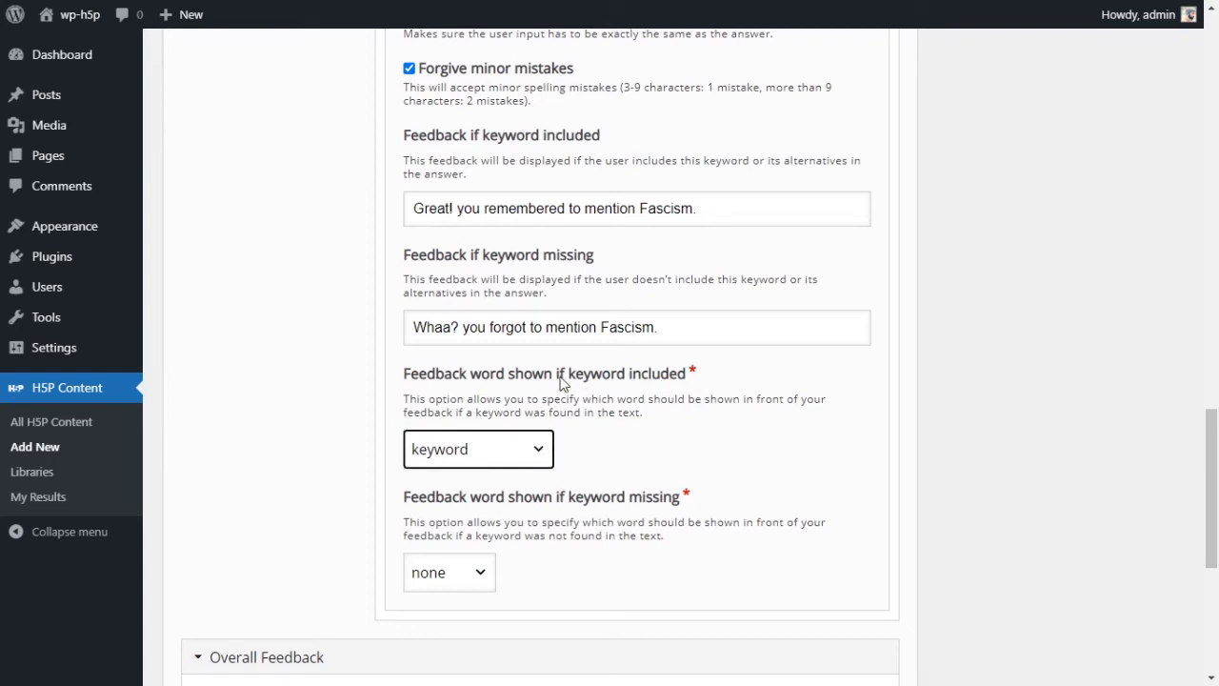
left_click(415, 329)
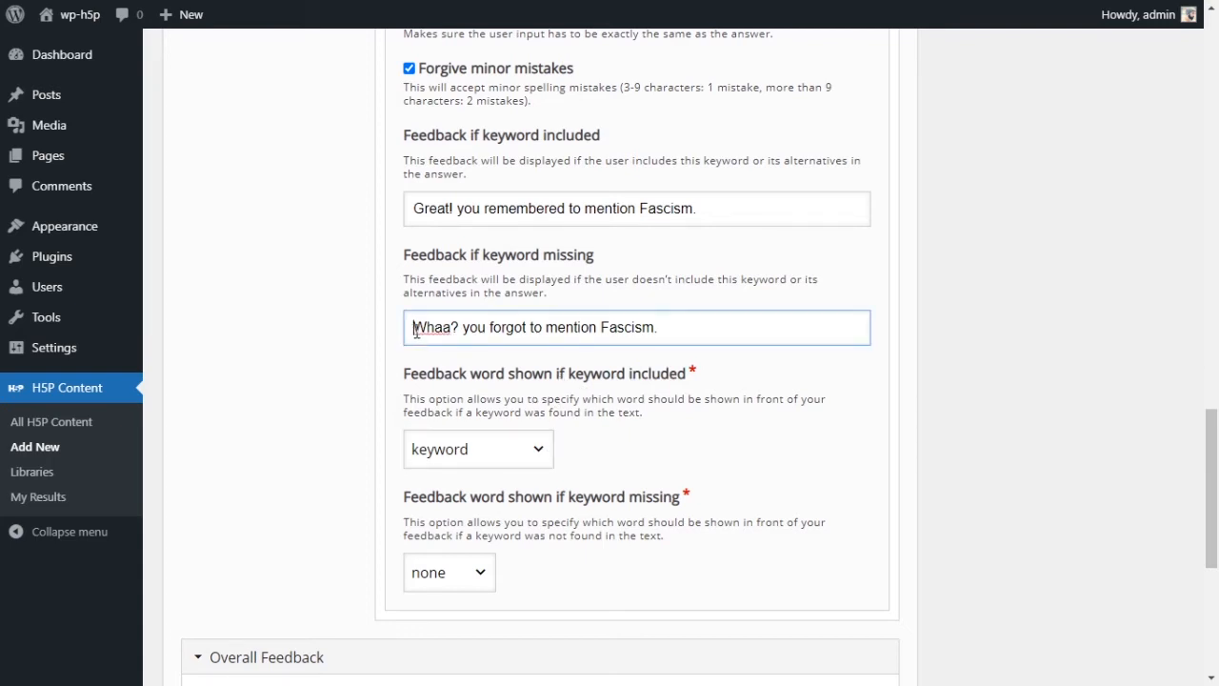
left_click_drag(415, 330, 661, 328)
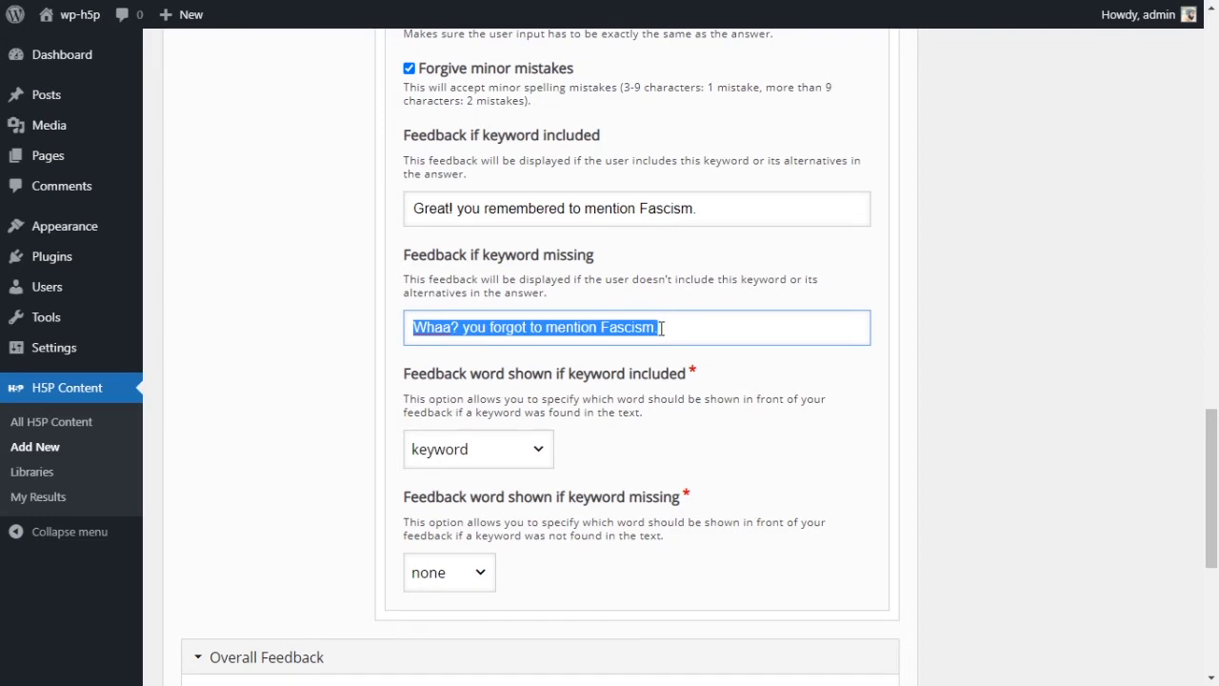
left_click(536, 450)
left_click(697, 413)
scroll(696, 415, "up", 5)
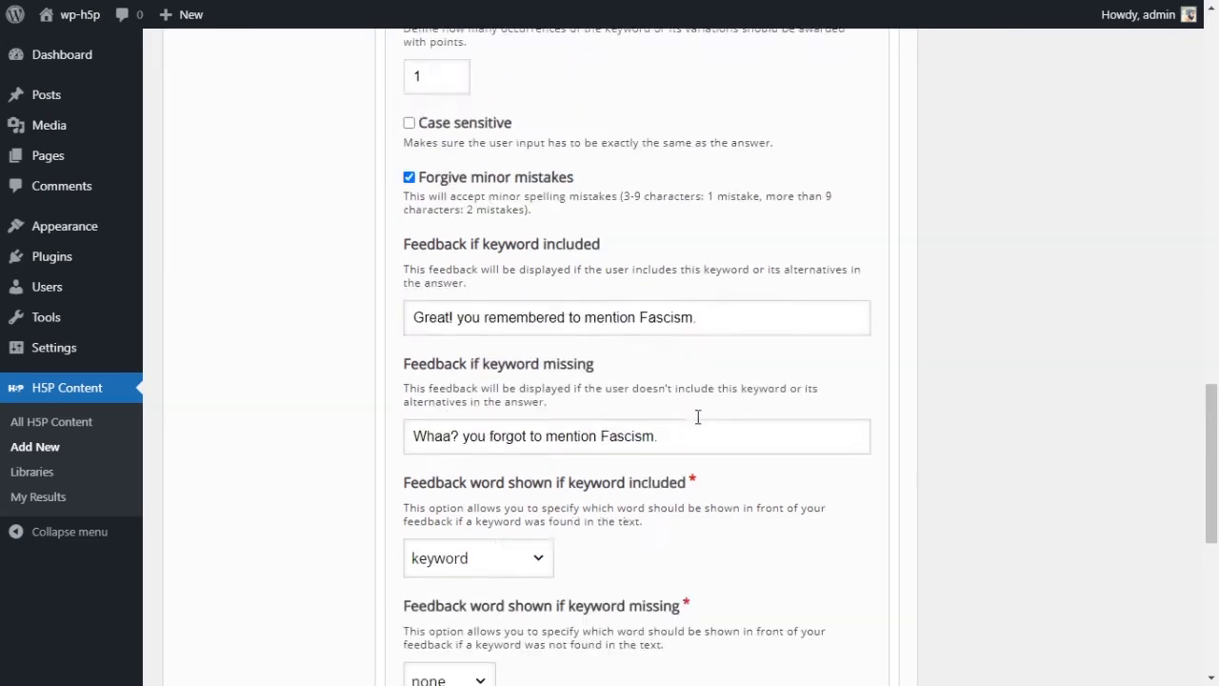
scroll(559, 278, "up", 3)
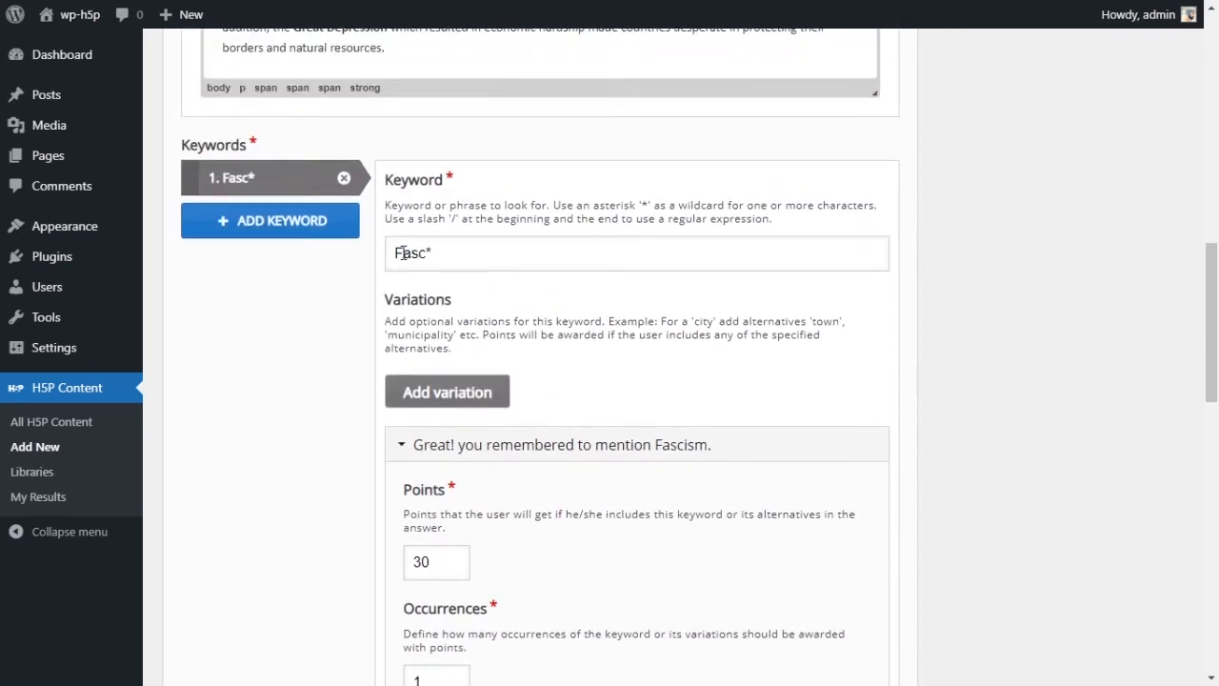
left_click_drag(395, 253, 430, 254)
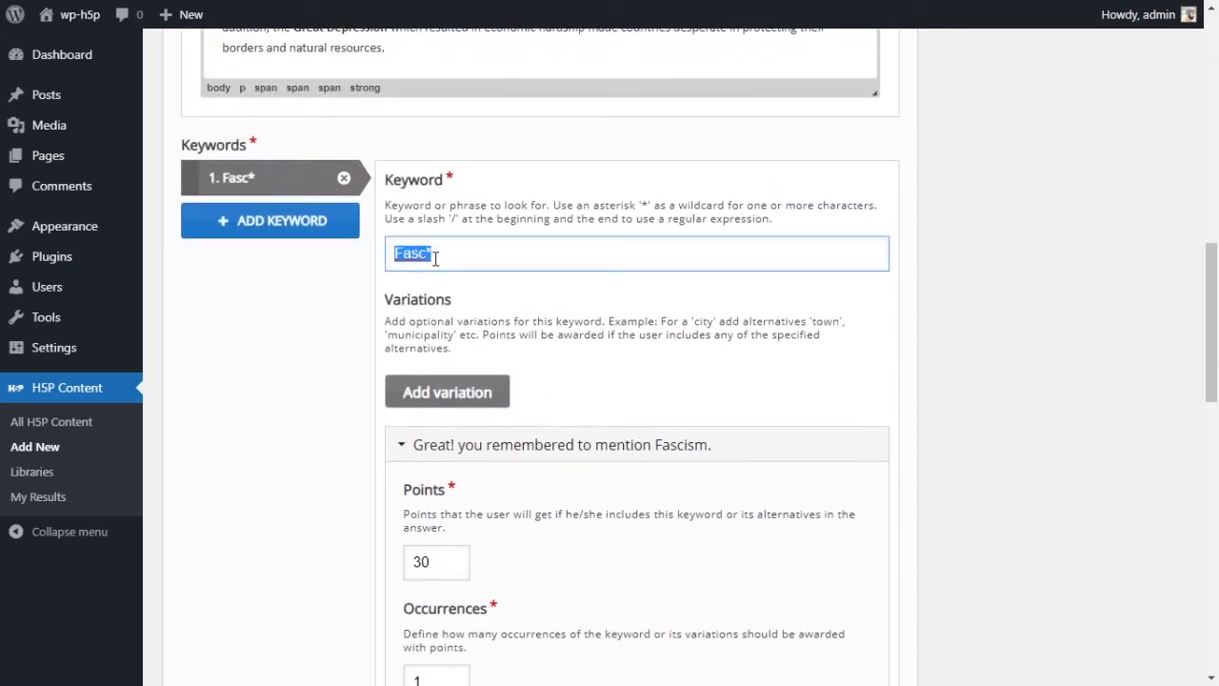
scroll(579, 284, "down", 6)
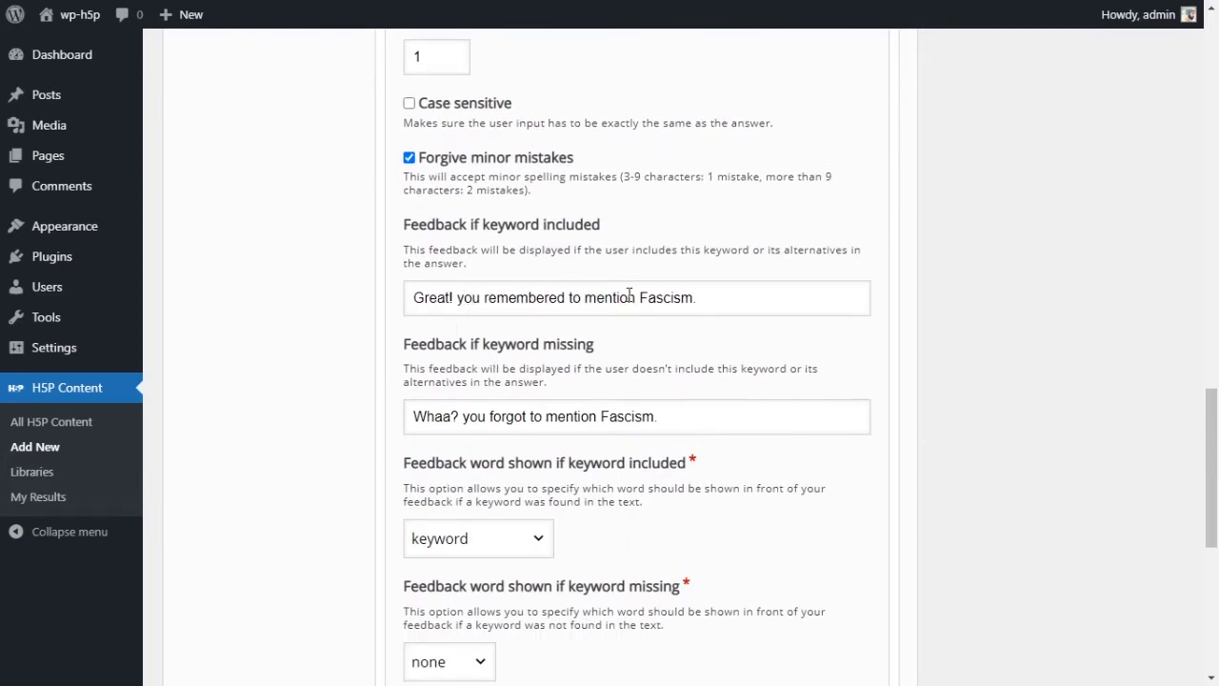
scroll(661, 299, "down", 1)
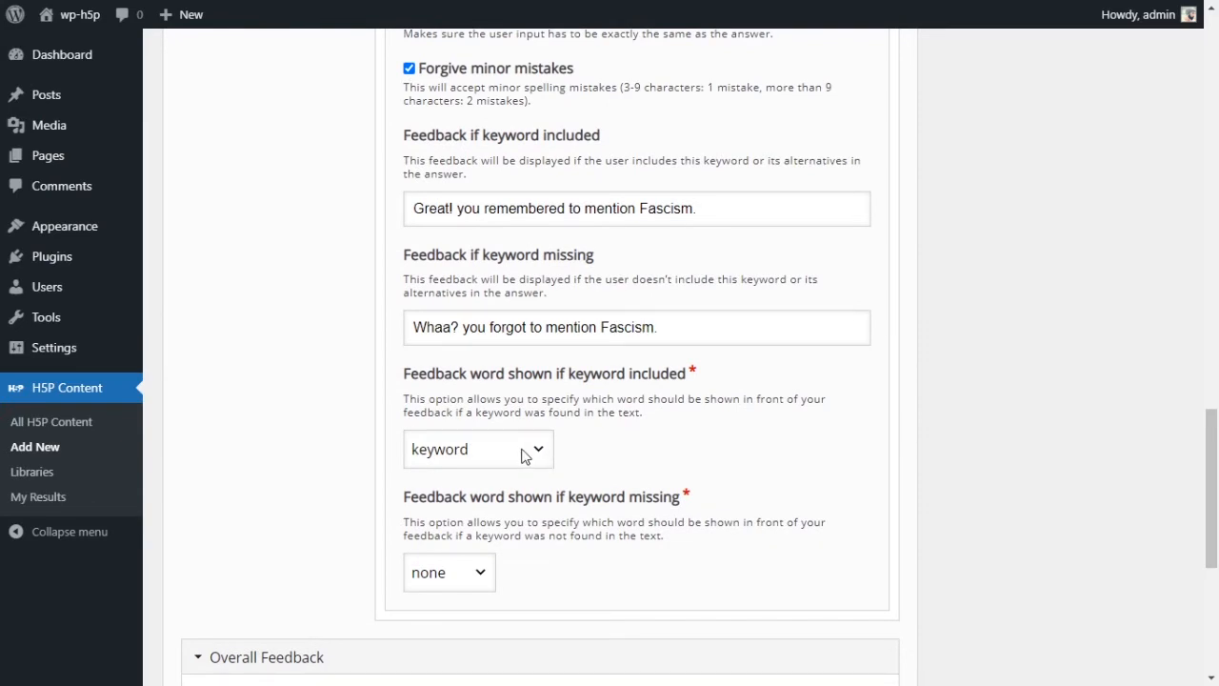
scroll(521, 455, "down", 1)
- Set the feedback word shown if the keyword is included to "alternative found"
left_click(531, 354)
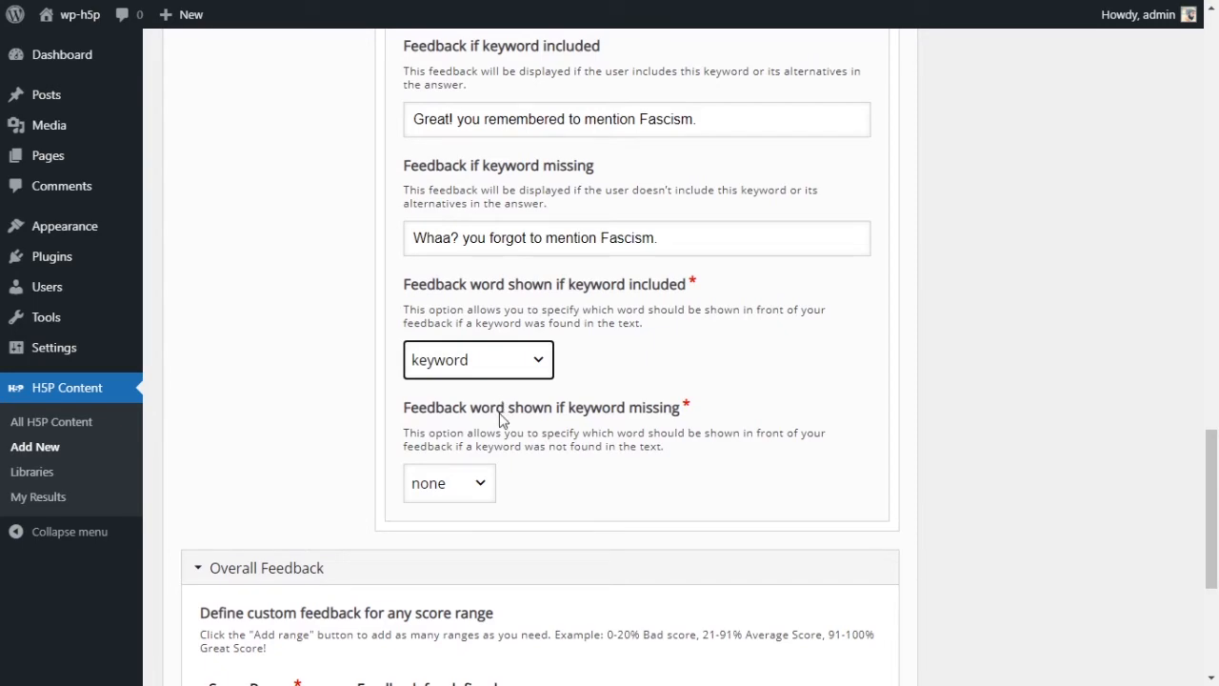
left_click(503, 421)
scroll(504, 434, "up", 6)
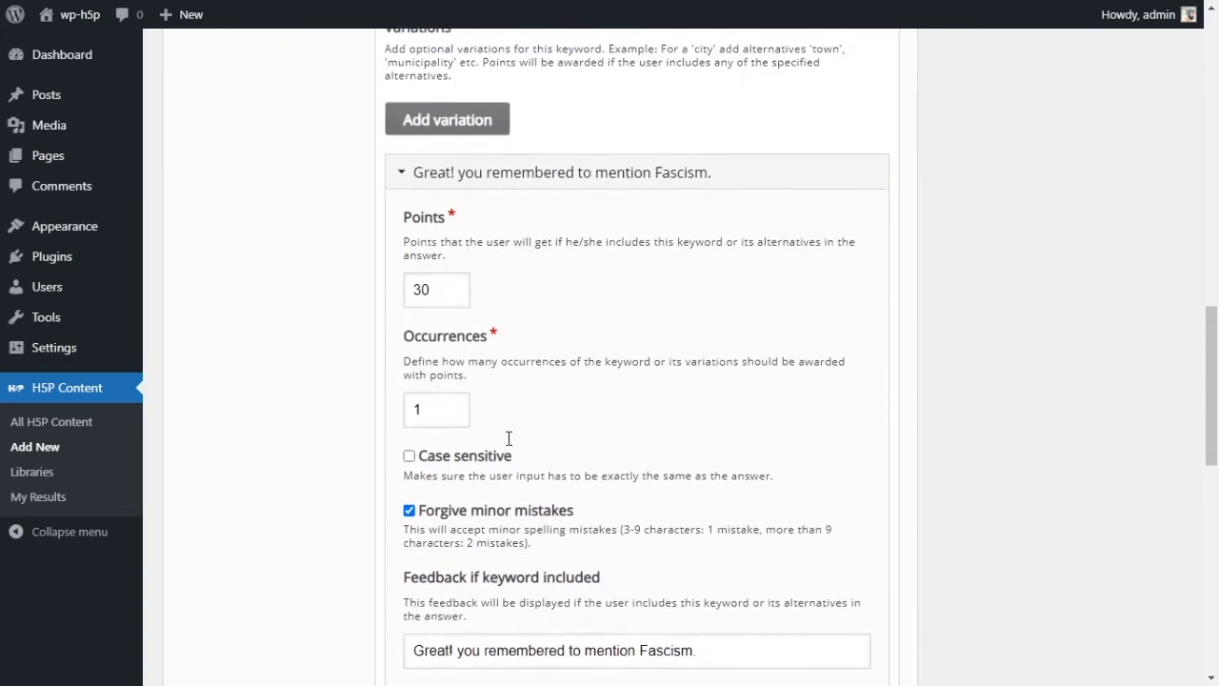
scroll(509, 438, "up", 2)
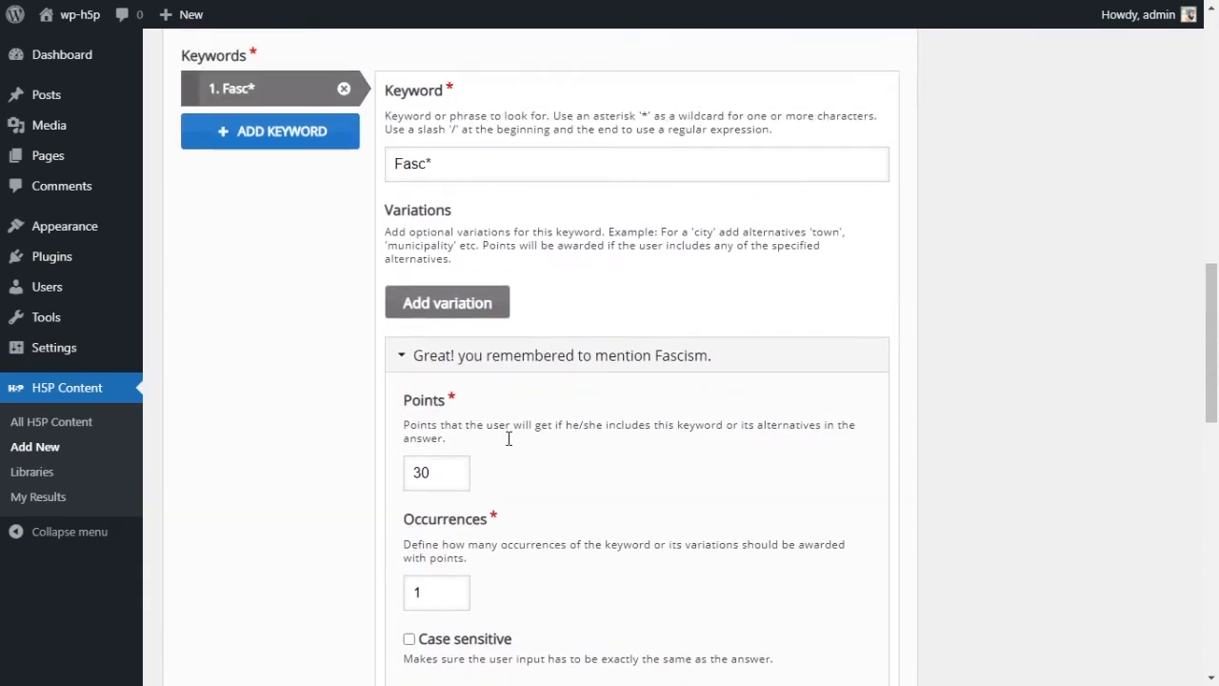
left_click(448, 303)
left_click(447, 339)
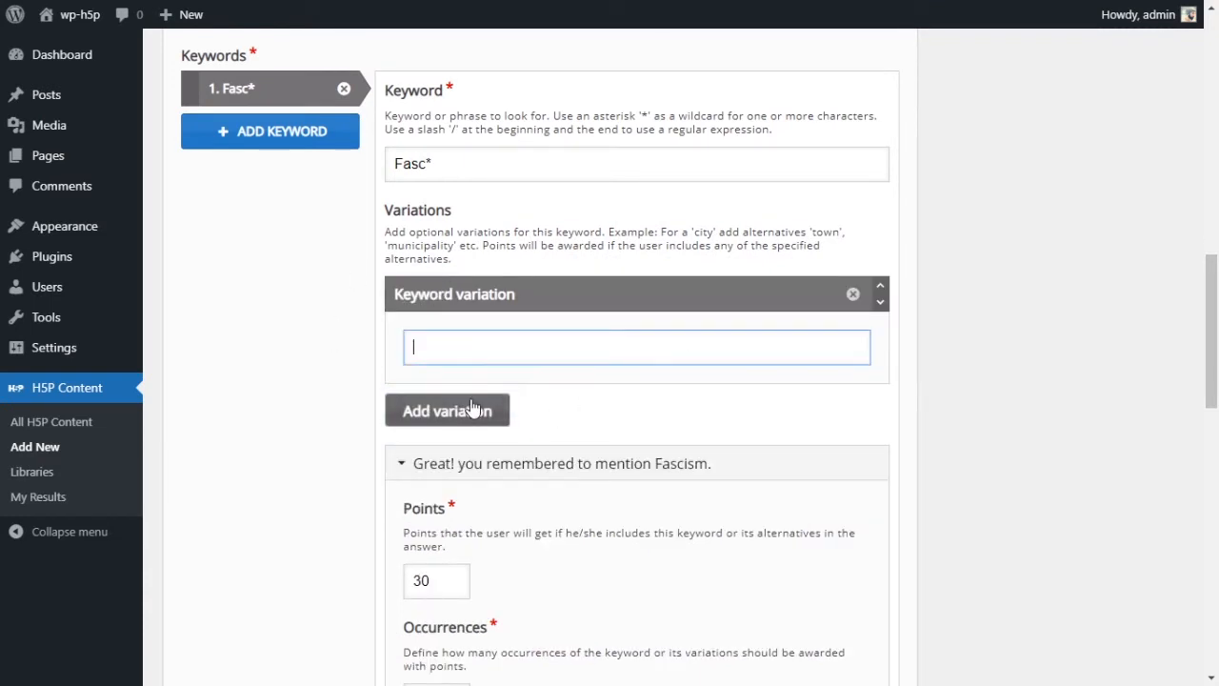
left_click(852, 294)
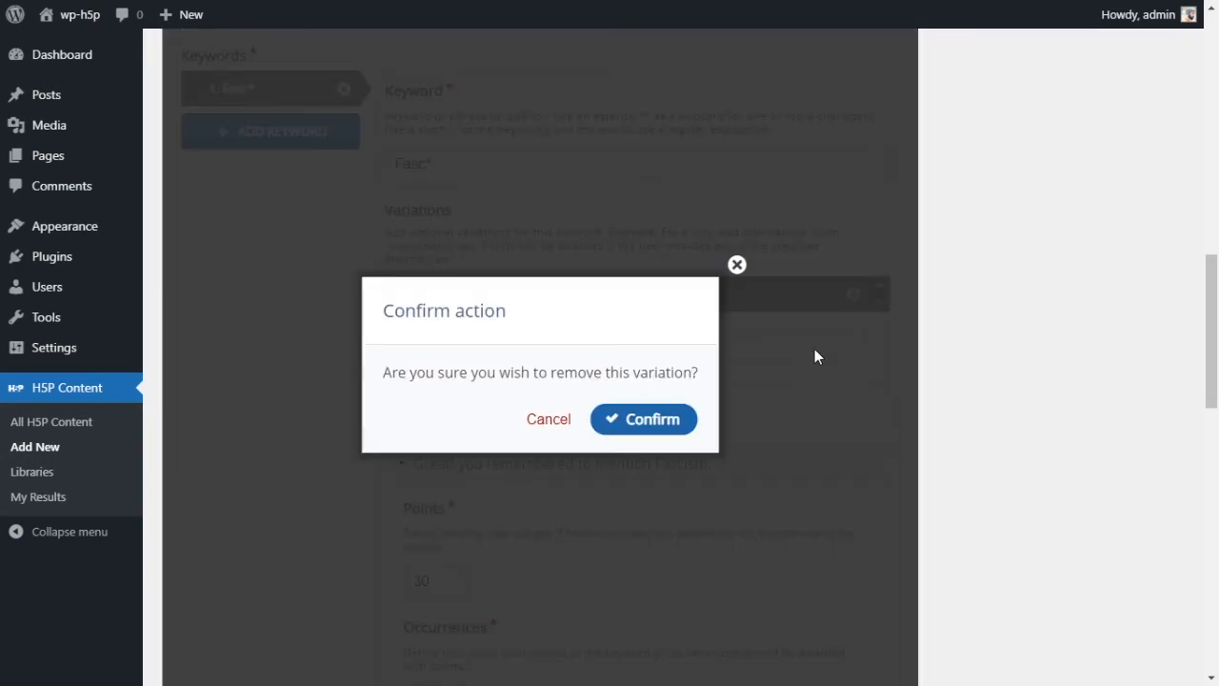
left_click(644, 419)
- Set the feedback word shown if the keyword is included back to "keyword"
scroll(657, 400, "down", 6)
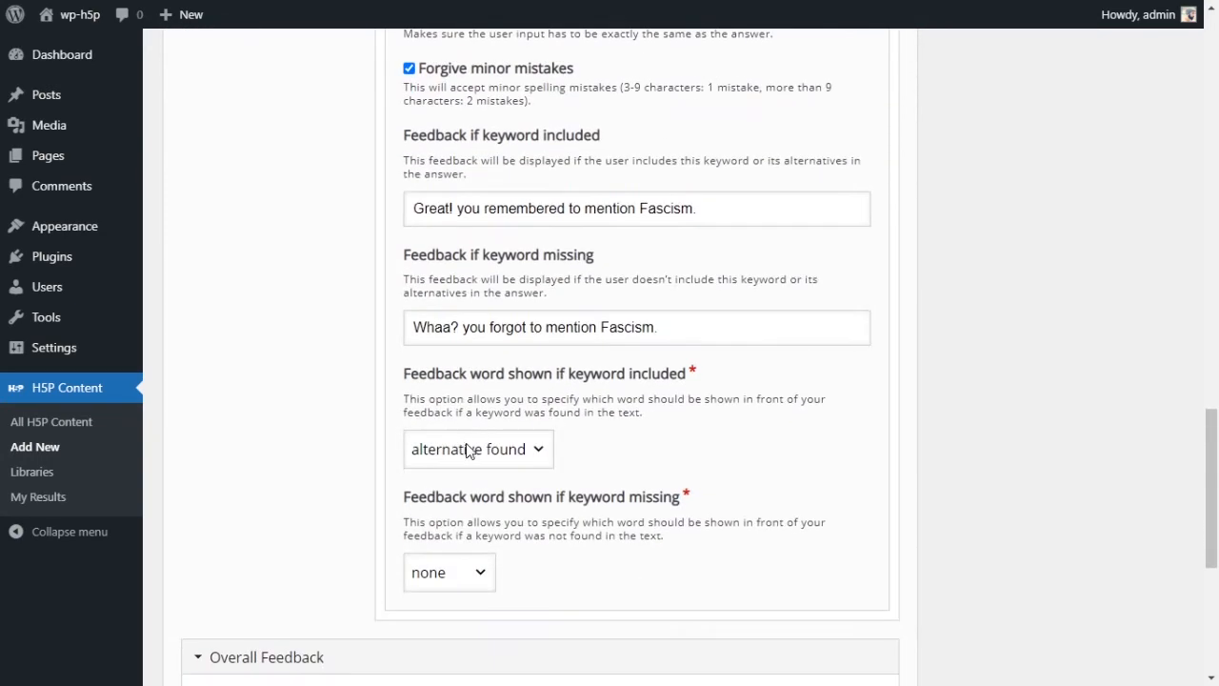
left_click(526, 461)
left_click(505, 491)
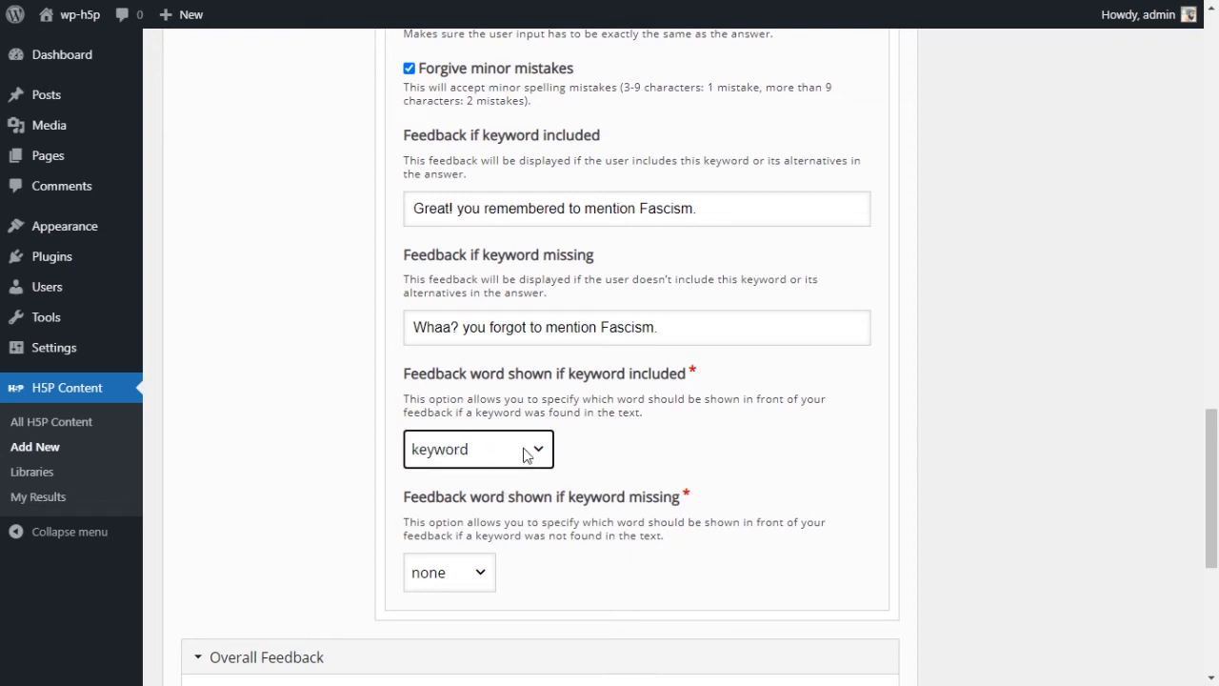
left_click(609, 461)
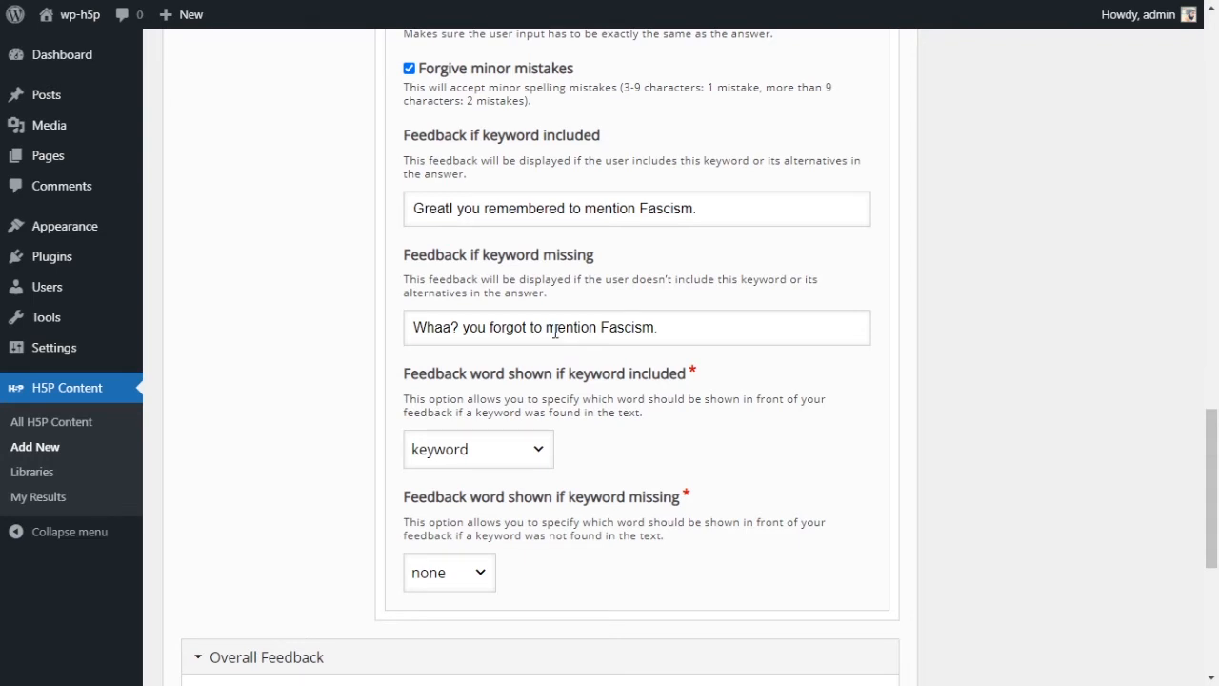
- Set the feedback word shown if the keyword is missing to "keyword"
scroll(554, 331, "down", 1)
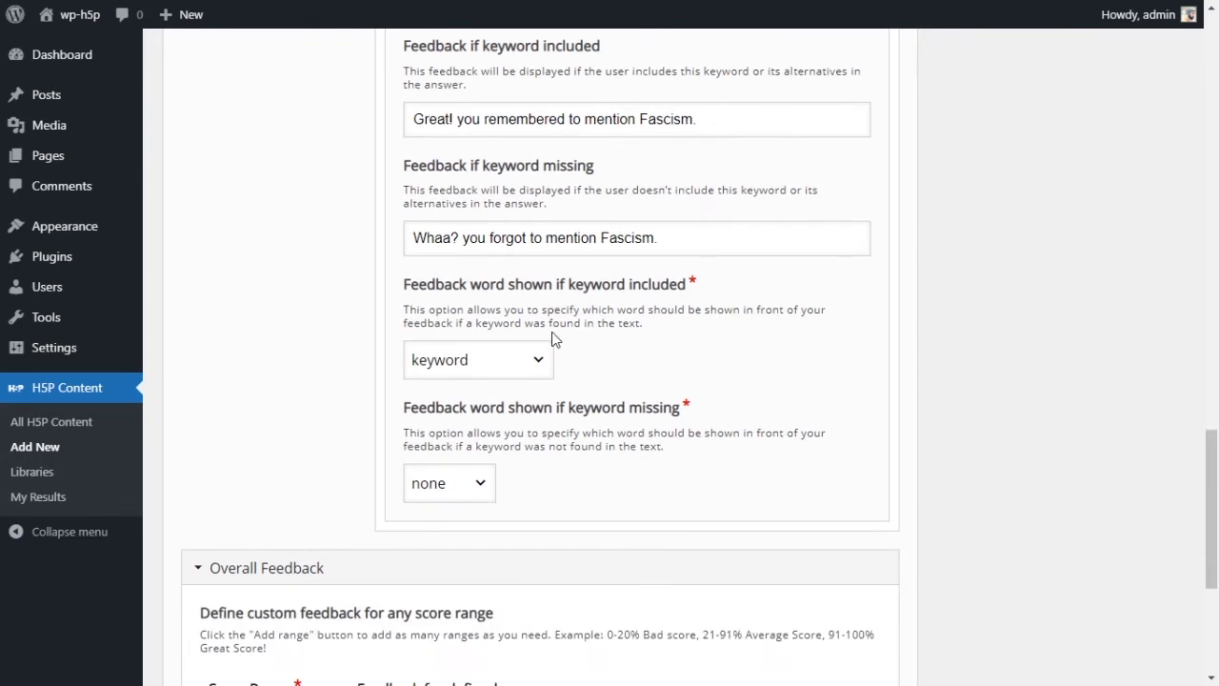
left_click_drag(419, 420, 579, 419)
left_click(455, 523)
left_click(586, 489)
- Review the first keyword's settings and add a second keyword entry
scroll(567, 483, "down", 2)
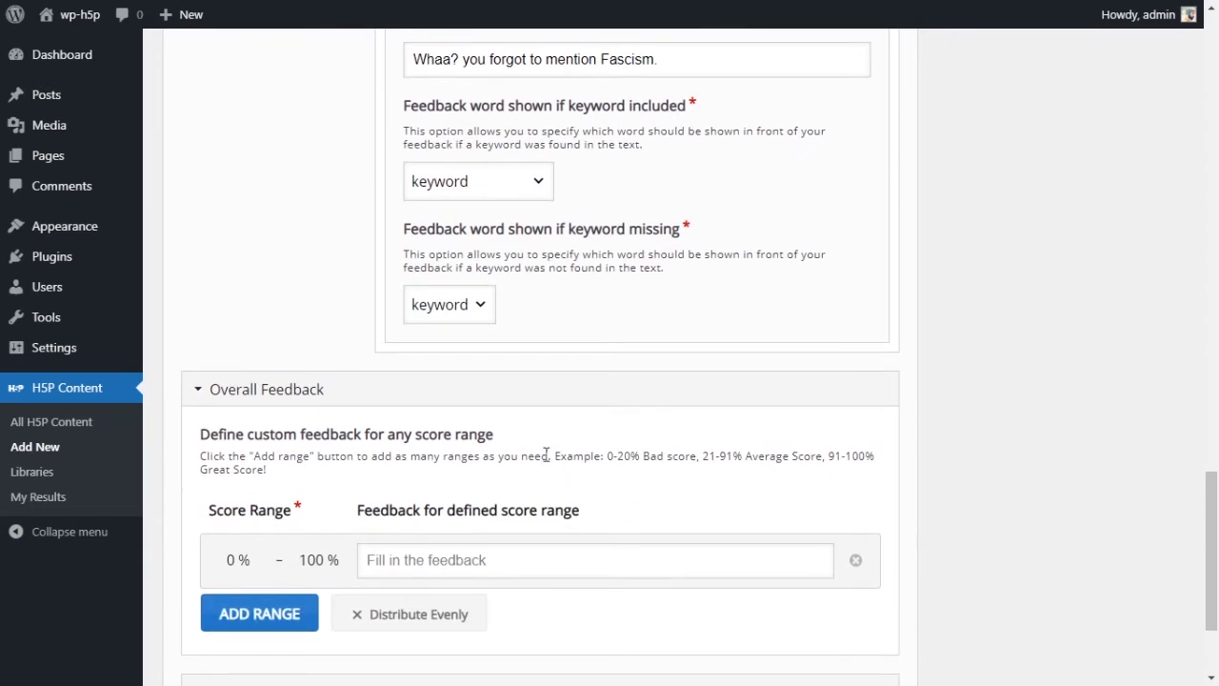
scroll(566, 454, "up", 5)
scroll(565, 453, "up", 1)
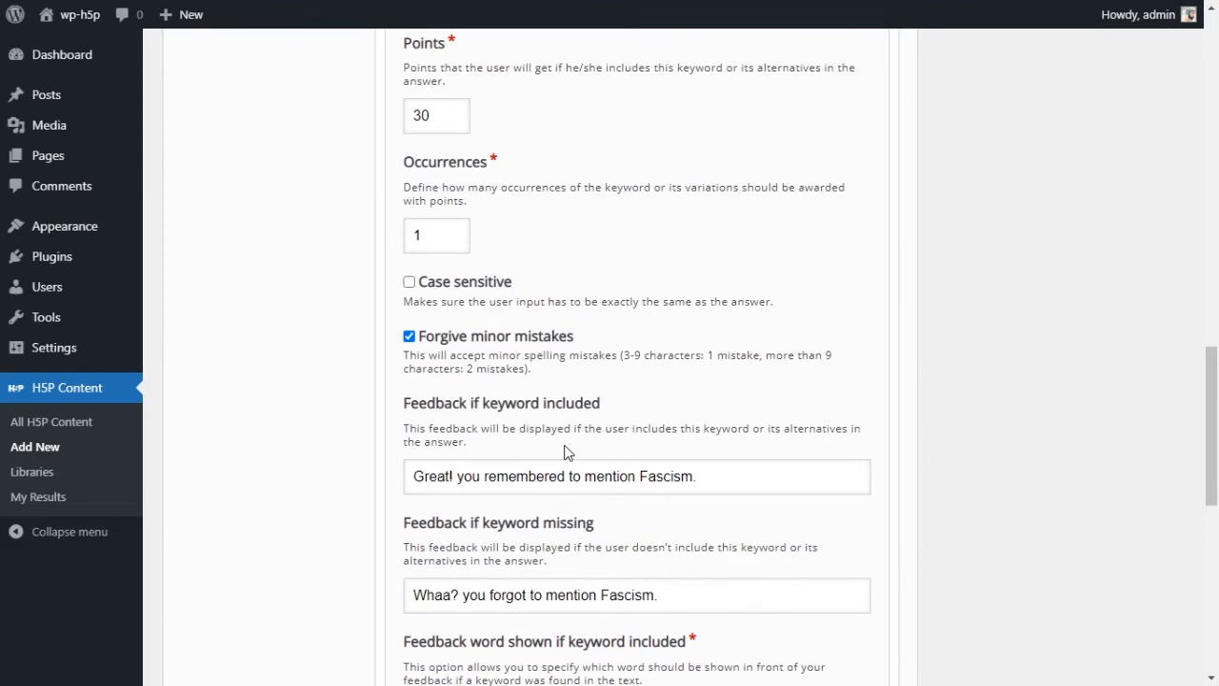
scroll(564, 454, "up", 4)
scroll(565, 453, "down", 8)
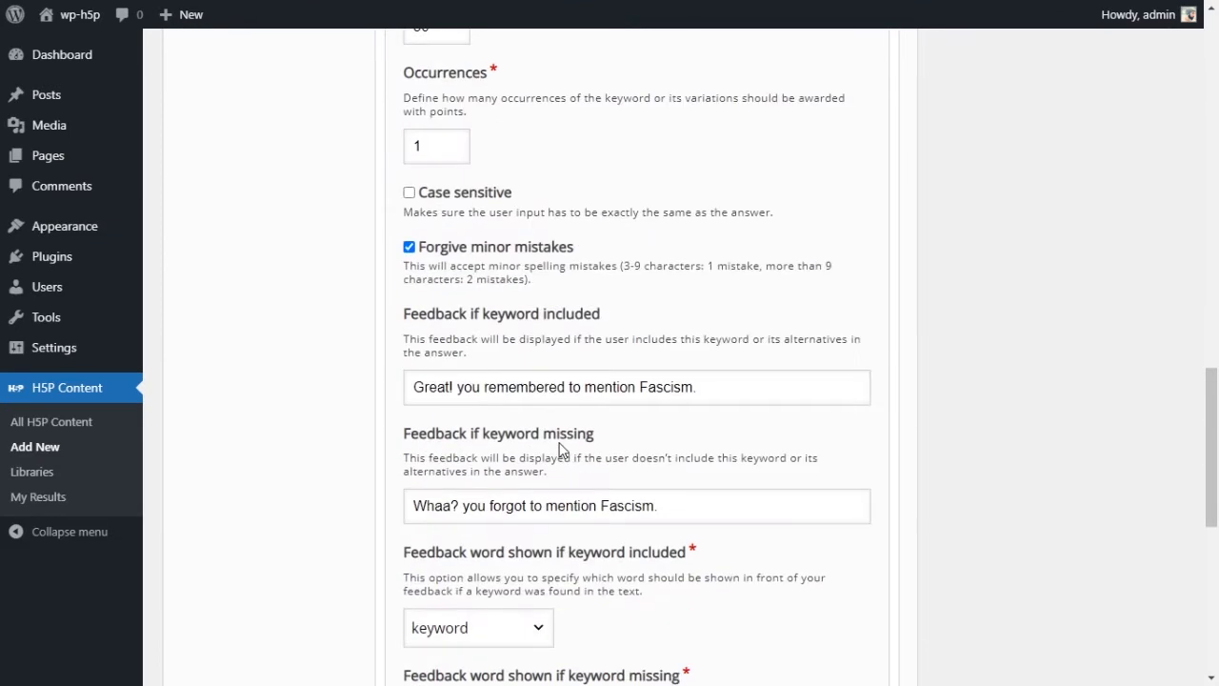
scroll(650, 443, "up", 1)
scroll(650, 443, "up", 8)
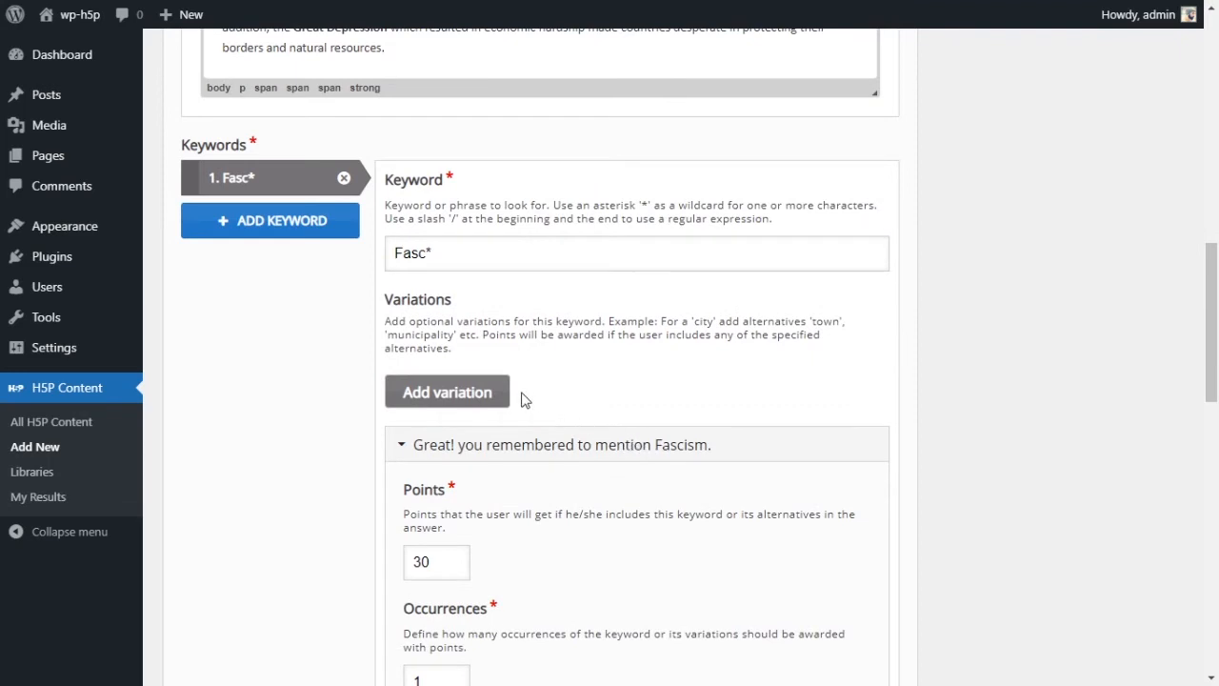
left_click(264, 227)
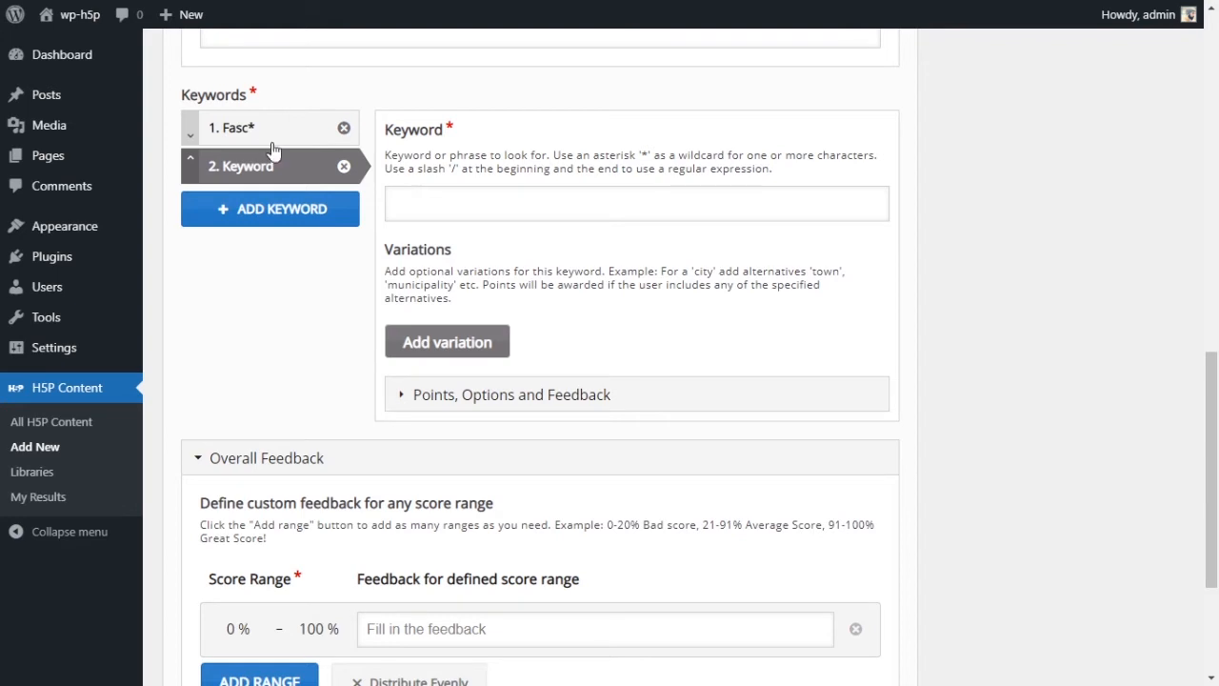
left_click(439, 202)
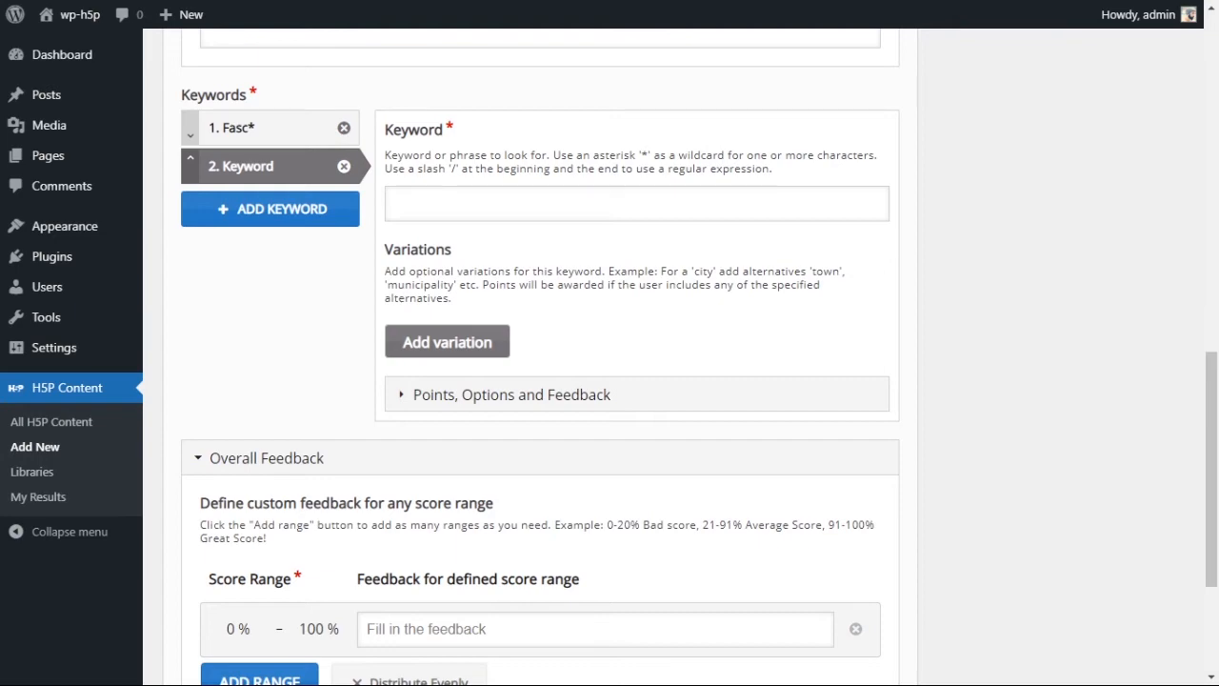
- Copy the bold word "annexed" from the sample solution text into the second entry's keyword
scroll(1105, 519, "up", 5)
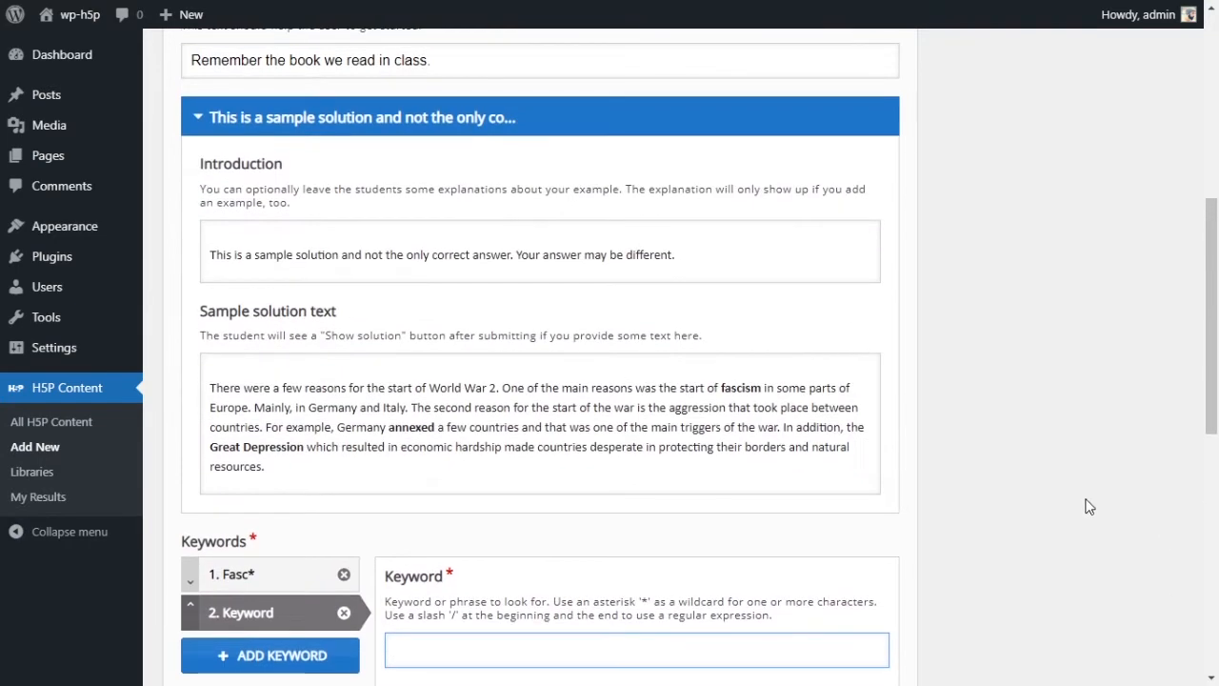
left_click(416, 421)
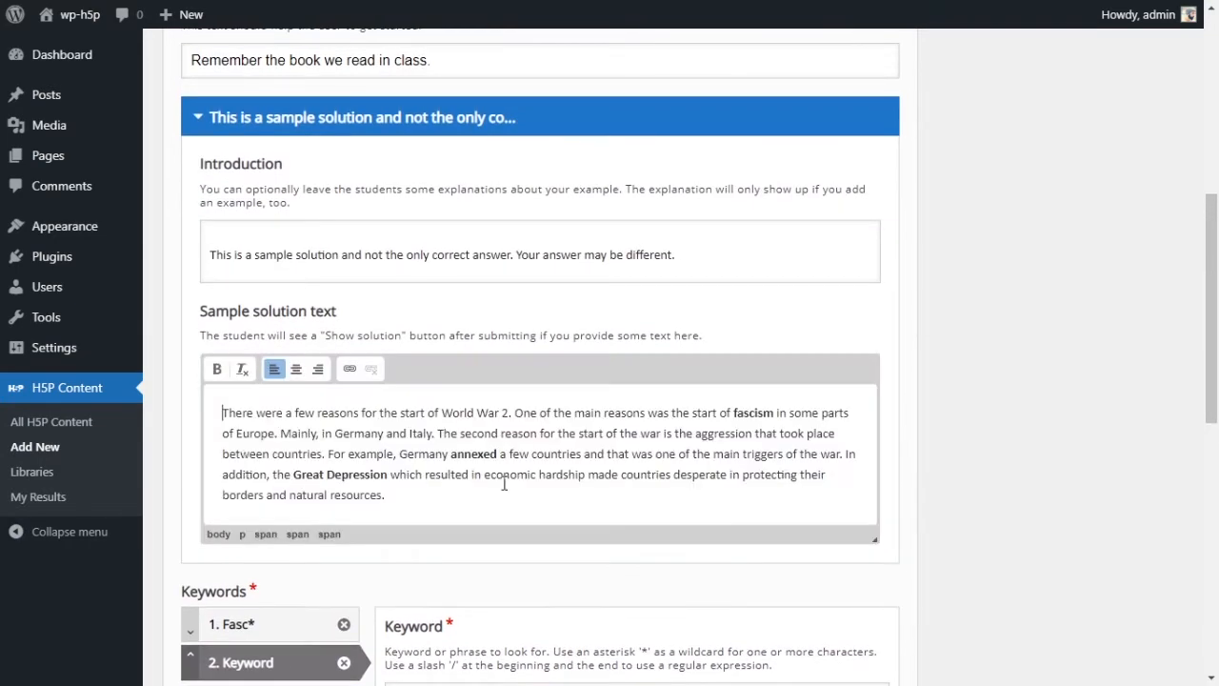
double_click(477, 453)
key("ctrl+c")
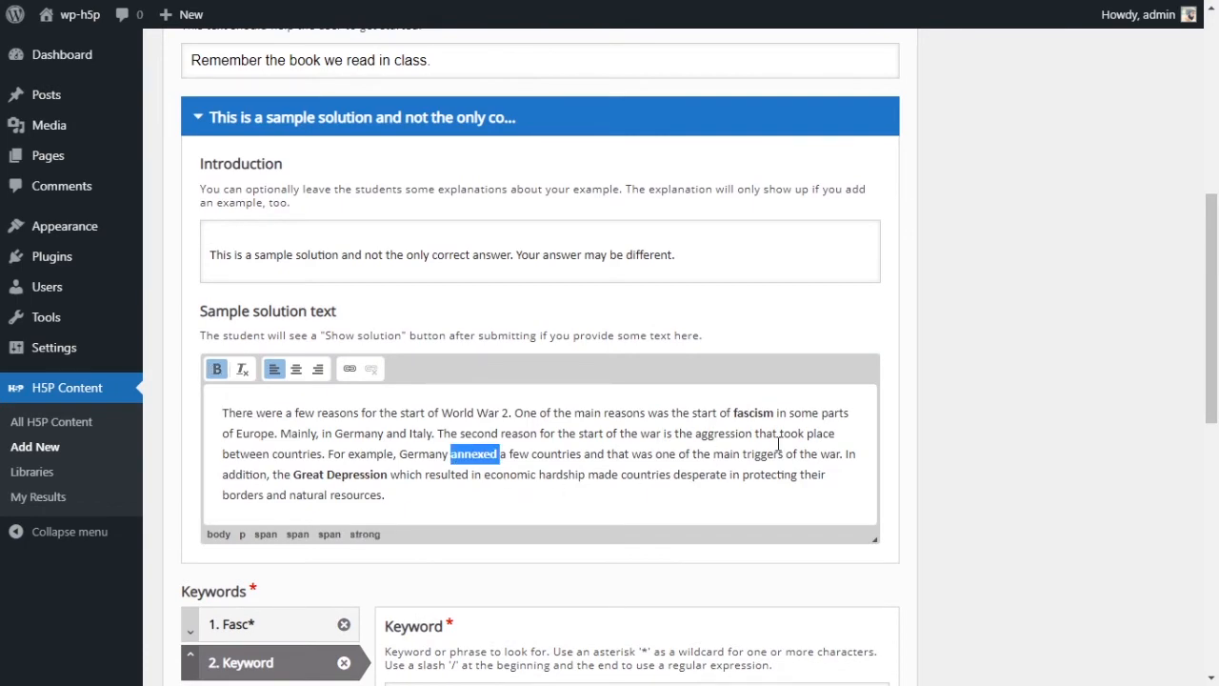
scroll(857, 419, "down", 5)
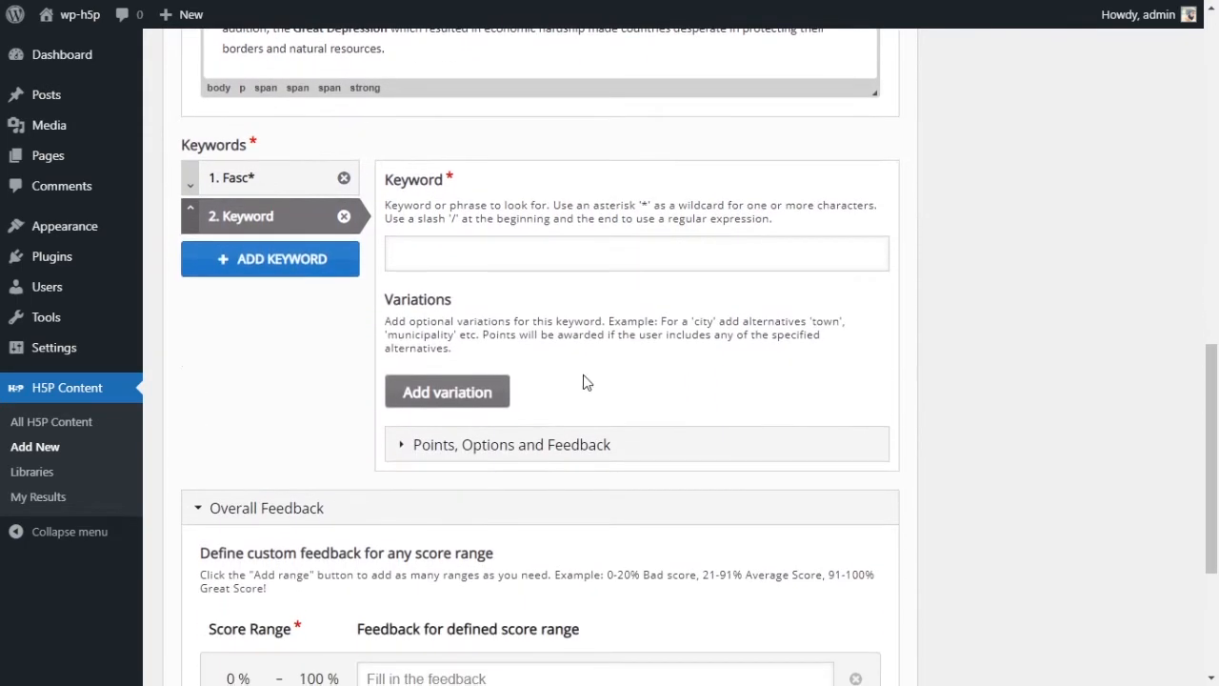
left_click(514, 255)
key("ctrl+v")
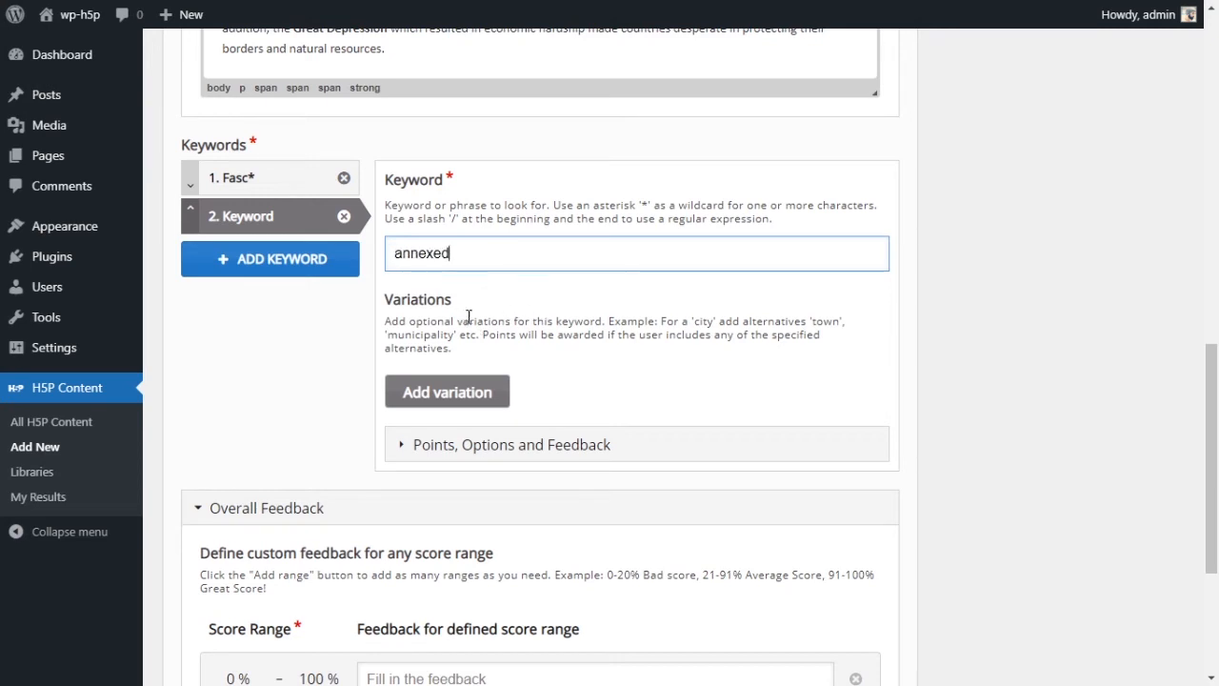
- Add "annexation" and "annex" as variations of the keyword annexed
left_click(476, 391)
left_click(538, 428)
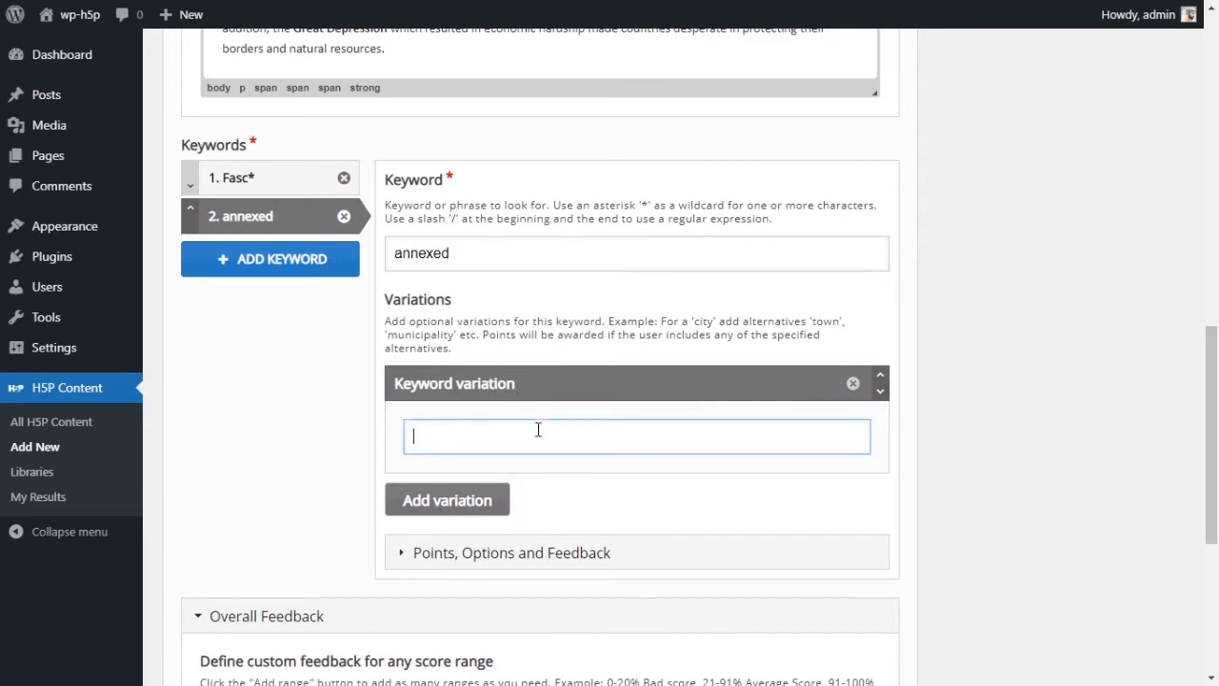
type("annica")
key("BackSpace")
key("BackSpace")
type("exatio")
left_click(479, 505)
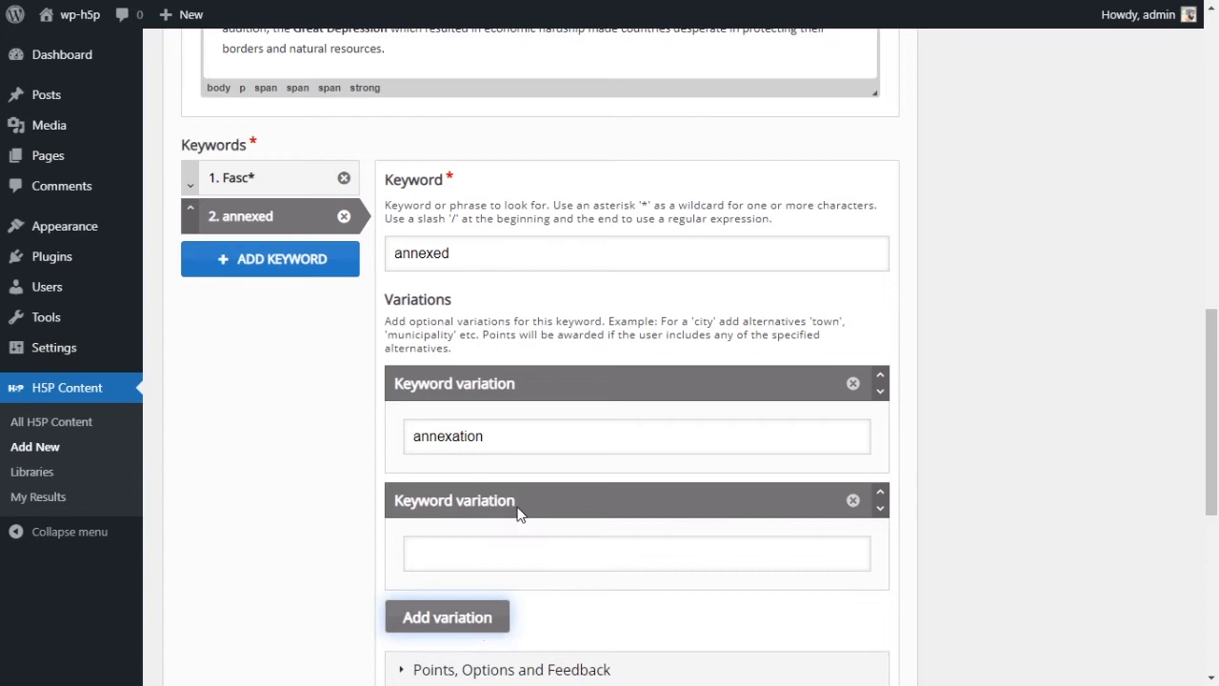
left_click(536, 553)
type("Anne")
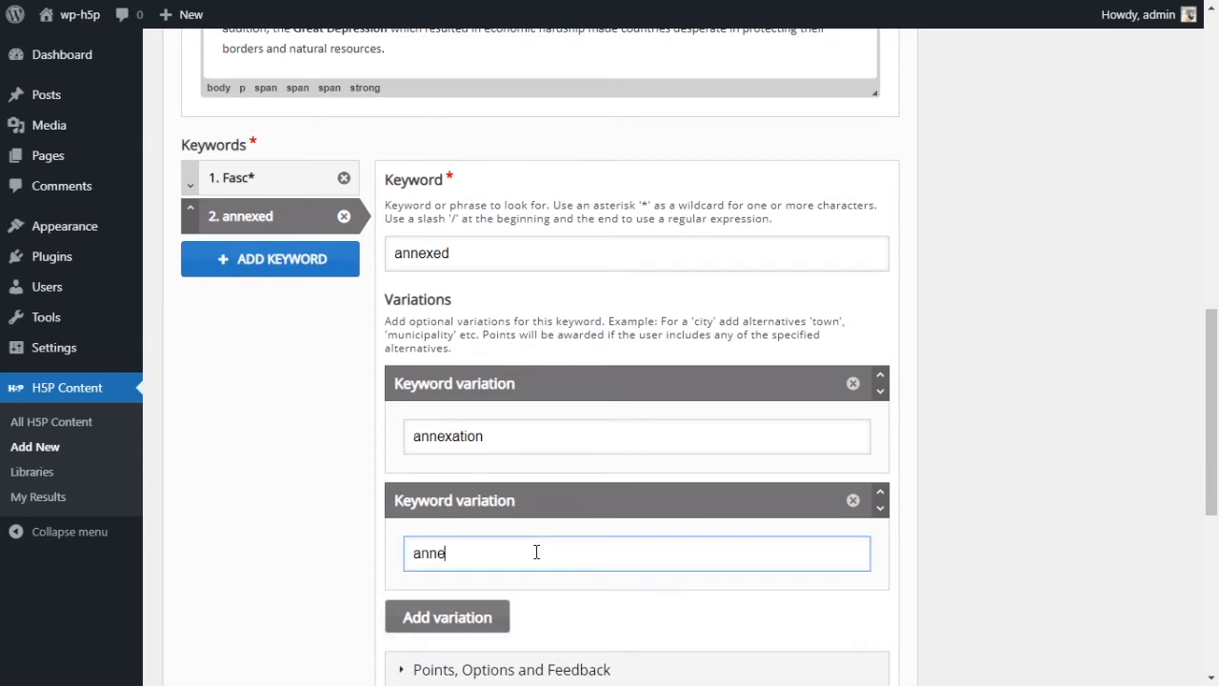
type("x")
- Add "invade" and "Invaded" as further variations of the keyword annexed
left_click(448, 617)
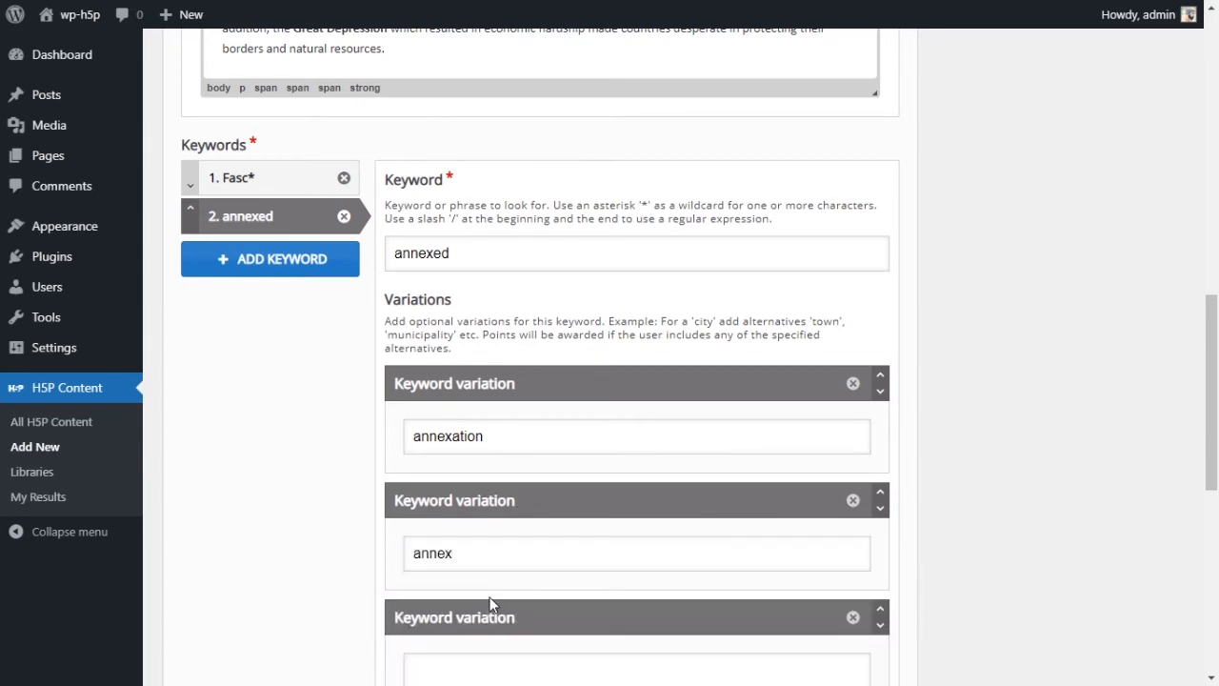
scroll(503, 565, "down", 2)
left_click(531, 494)
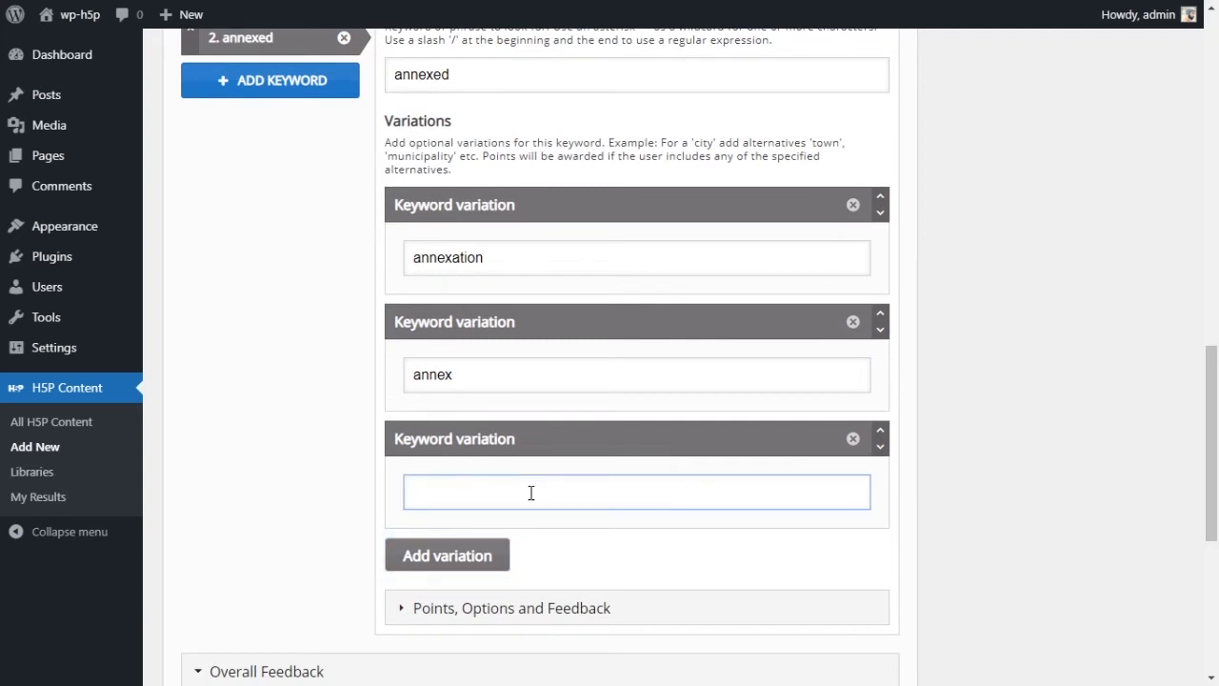
type("invade")
left_click(479, 555)
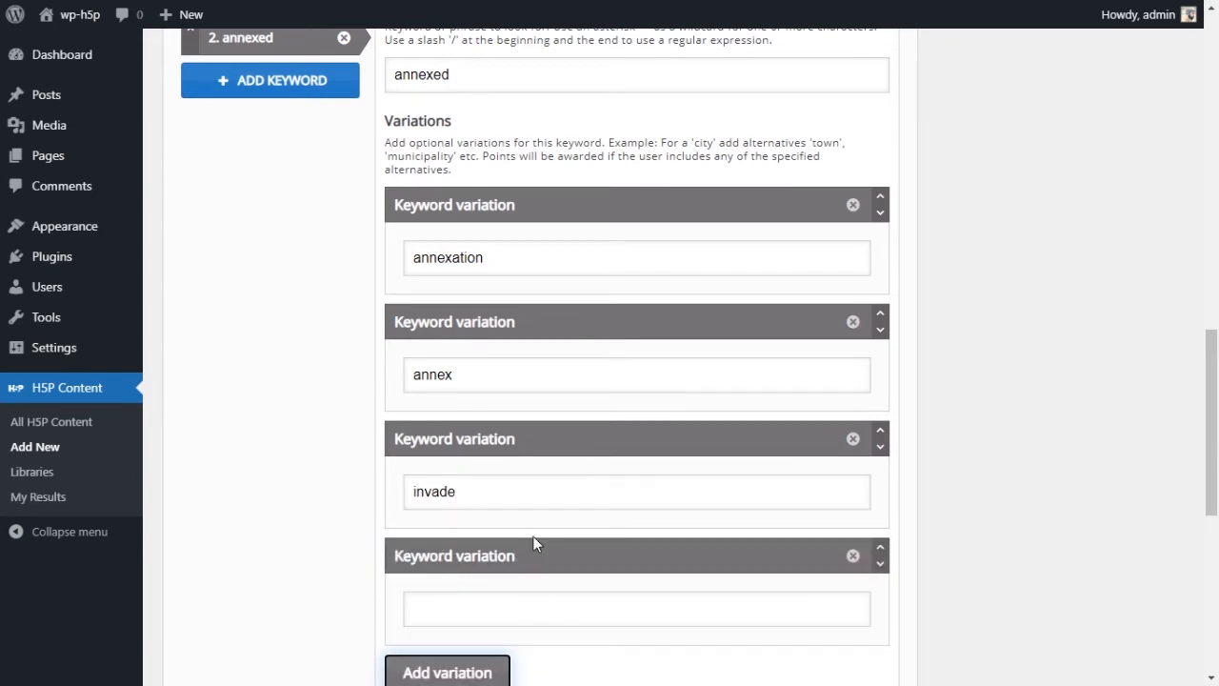
left_click(540, 609)
type("Invaded")
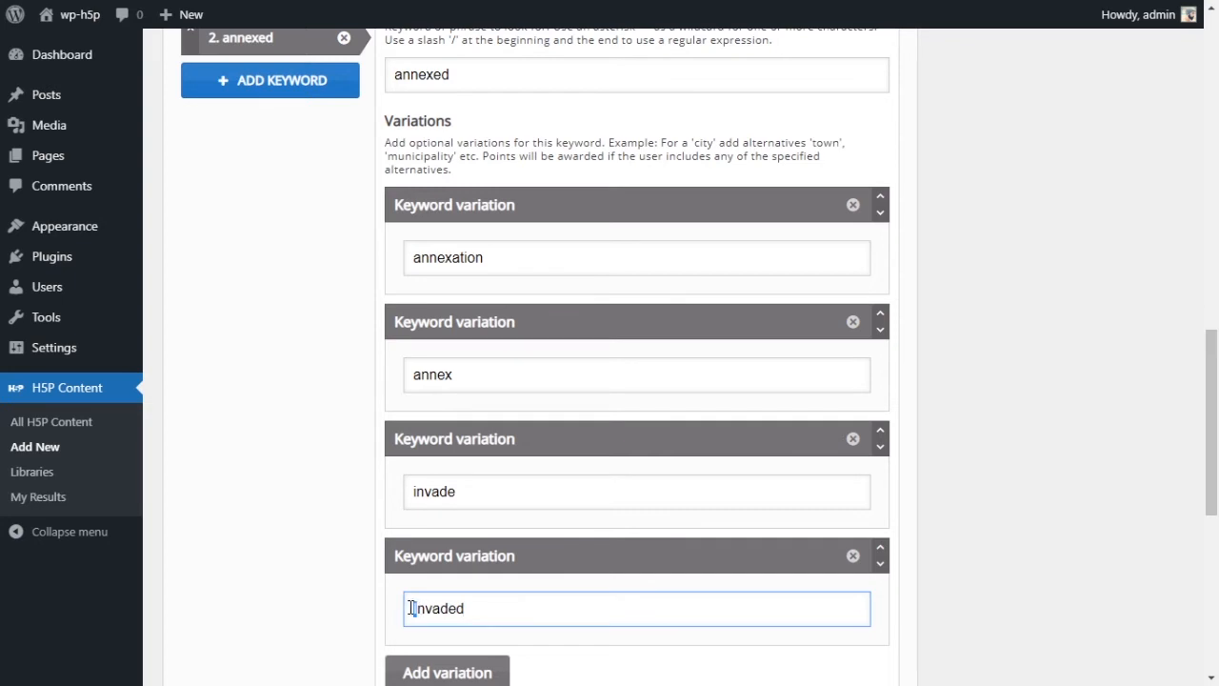
- Correct the last variation to lowercase "invaded" and add "occupy" as another variation of the keyword annexed
type("i")
scroll(638, 568, "down", 1)
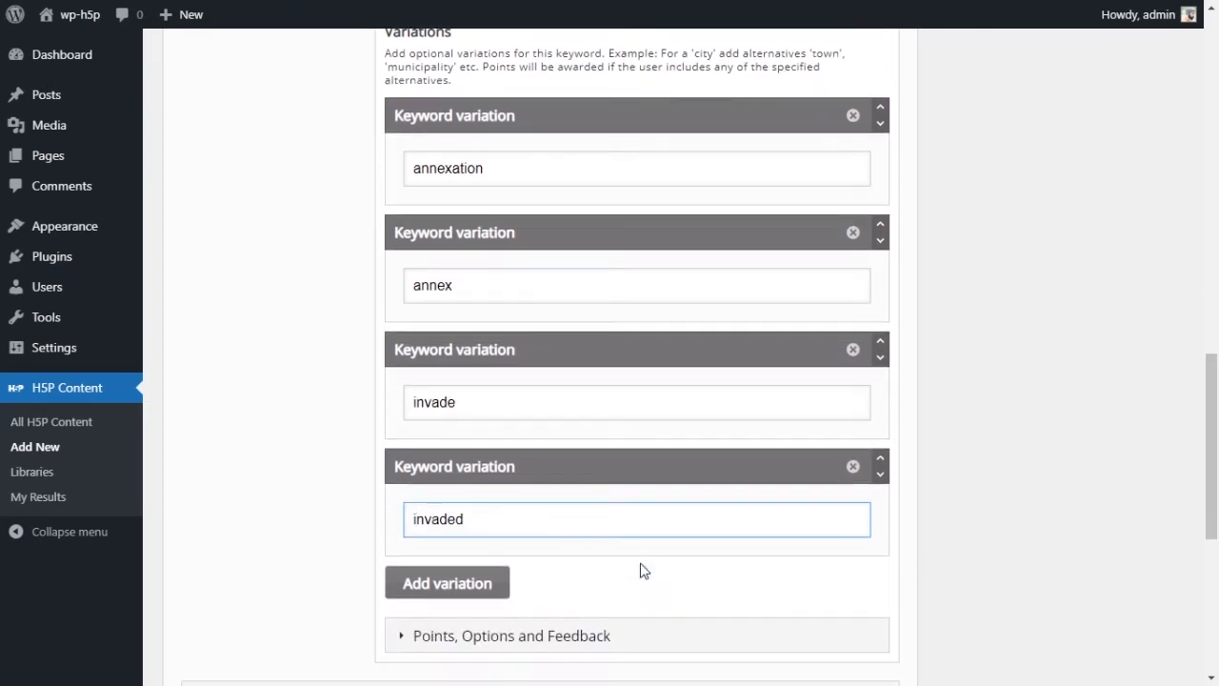
left_click(507, 581)
scroll(543, 580, "down", 2)
left_click(505, 452)
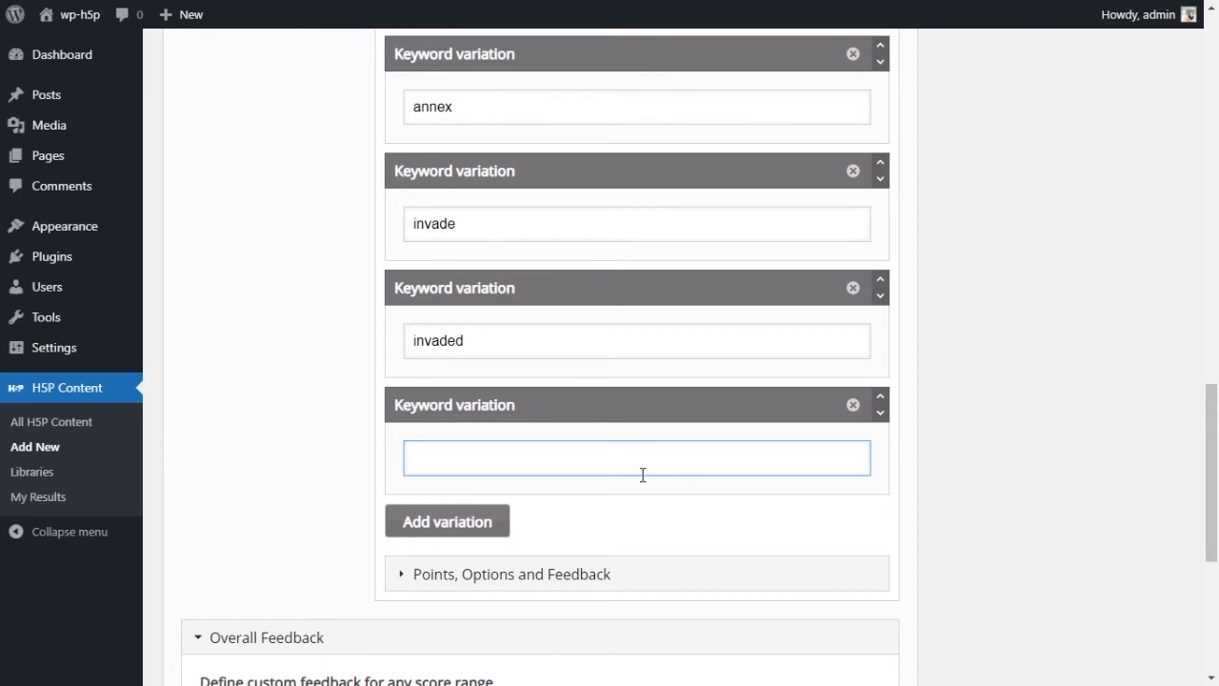
type("Occupy")
left_click_drag(410, 457, 420, 457)
type("occupy")
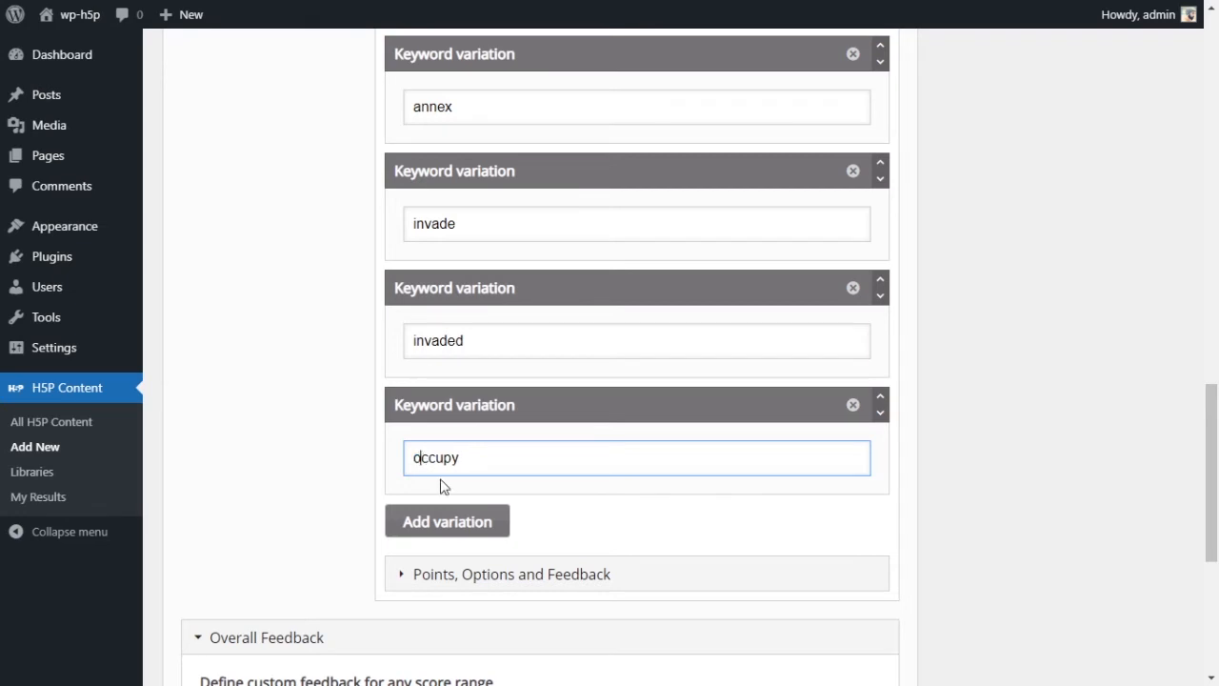
- Add "occupation" and "occupied" as further variations of the keyword annexed
left_click(484, 519)
scroll(505, 503, "down", 1)
left_click(508, 488)
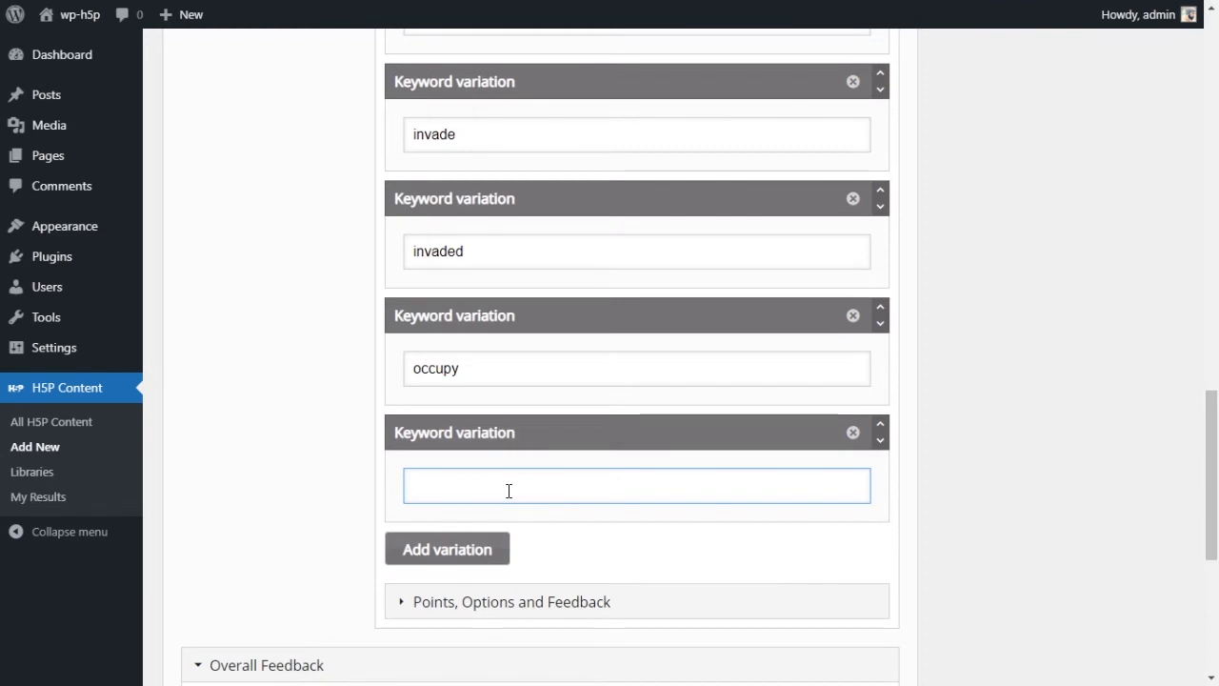
type("occupation")
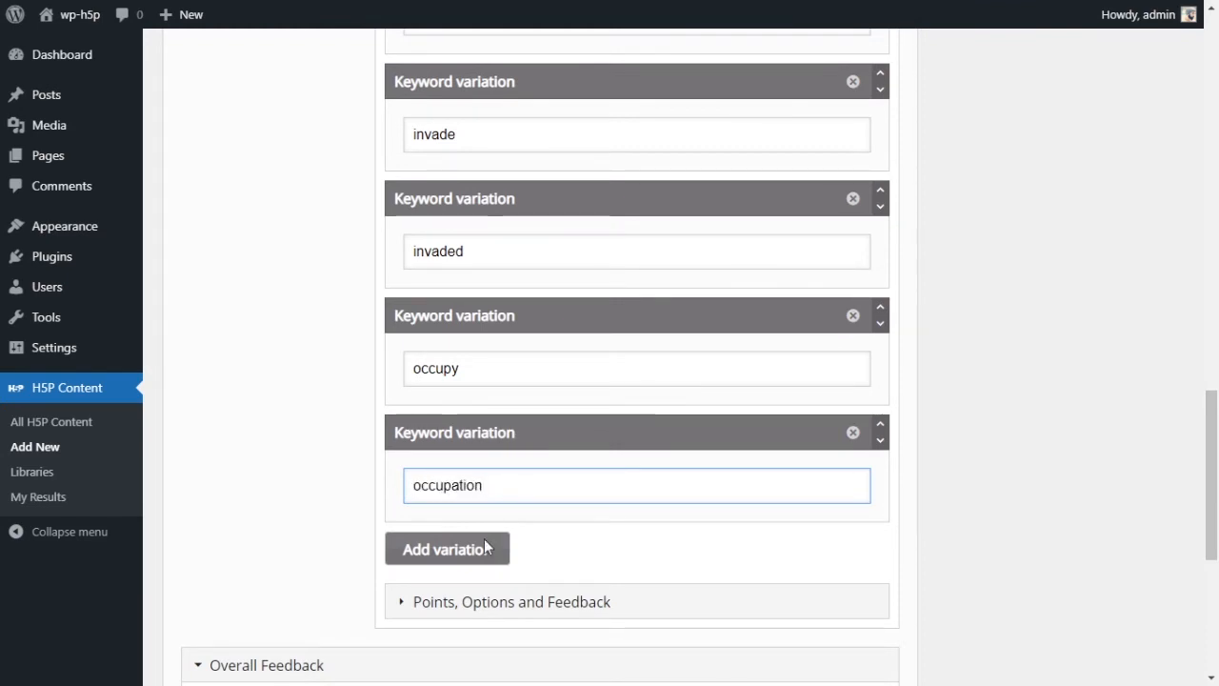
left_click(478, 553)
scroll(550, 482, "down", 1)
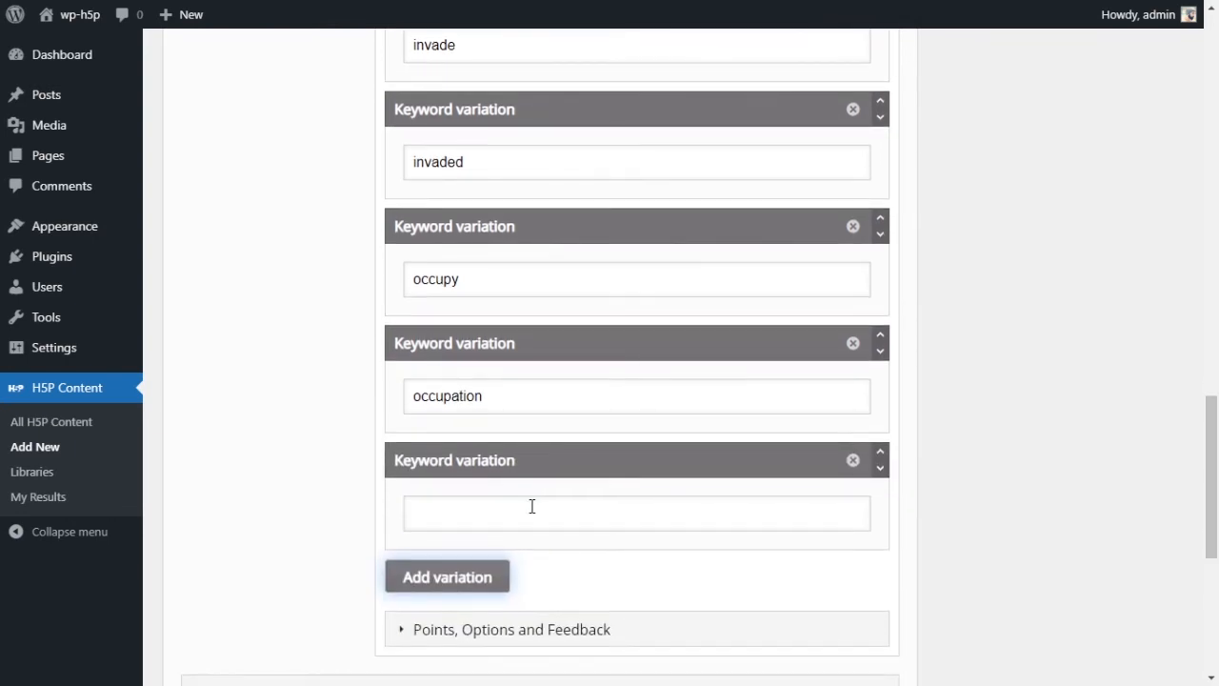
left_click(532, 506)
type("occupied")
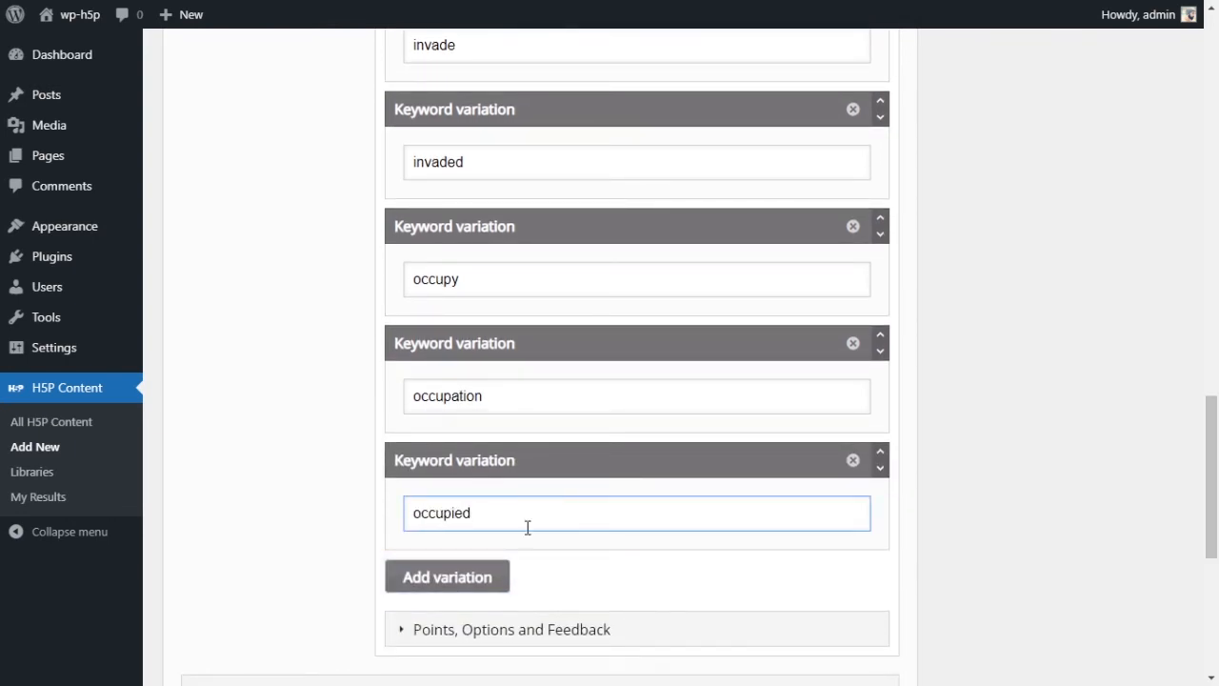
left_click(467, 576)
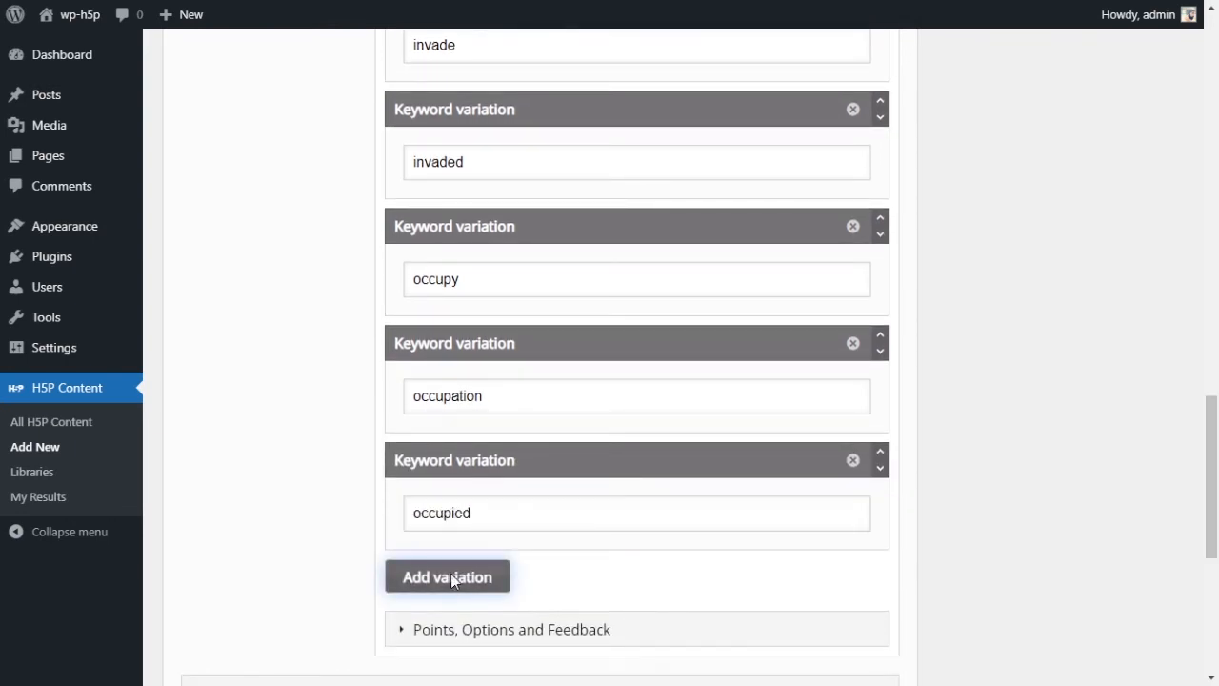
left_click(852, 577)
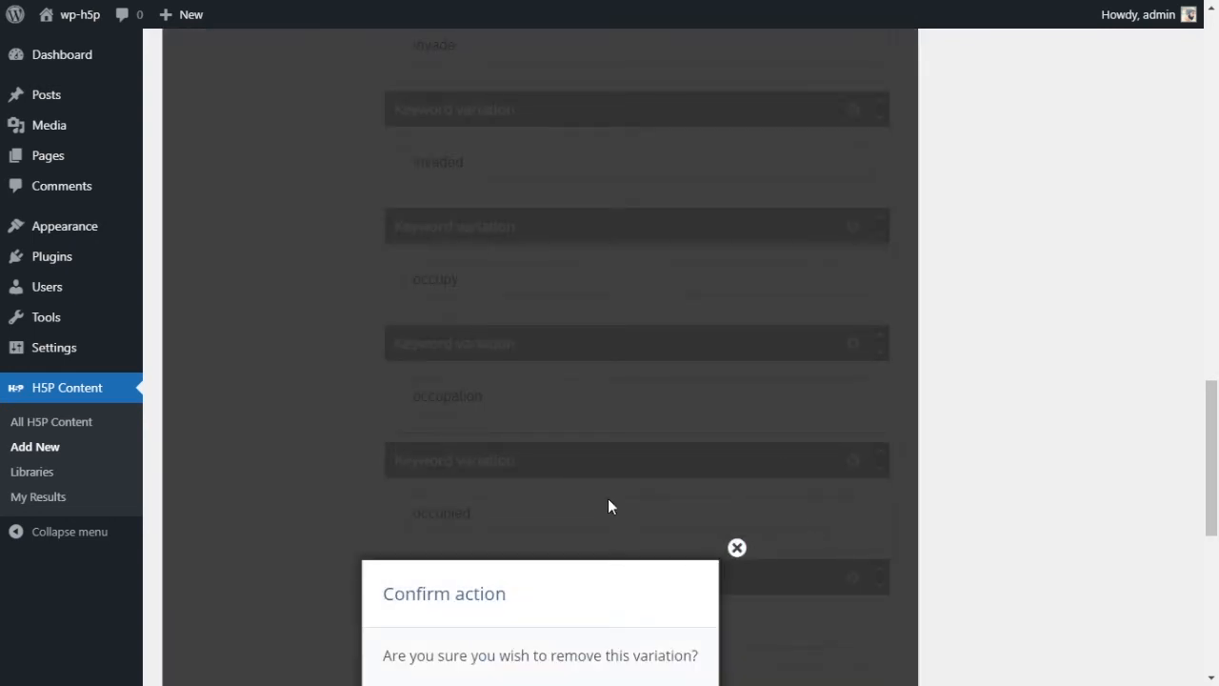
scroll(608, 498, "down", 2)
left_click(643, 524)
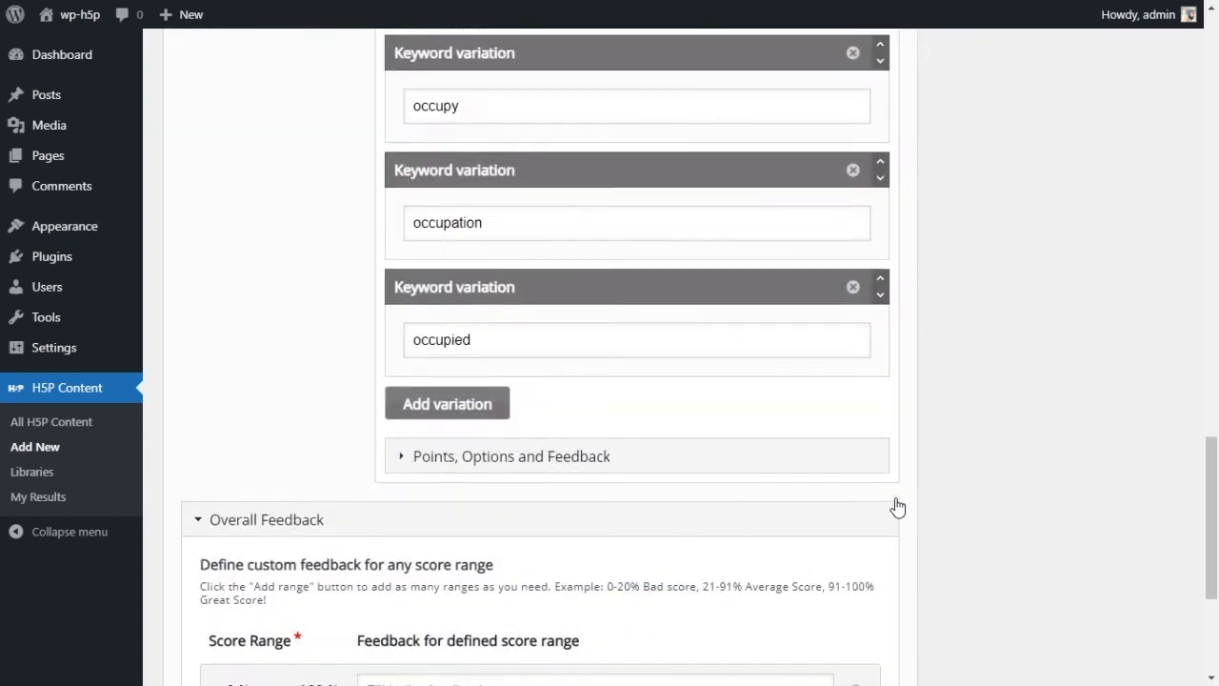
- Change the second keyword from annexed to the wildcard form "annex*"
scroll(892, 504, "up", 5)
scroll(776, 489, "up", 3)
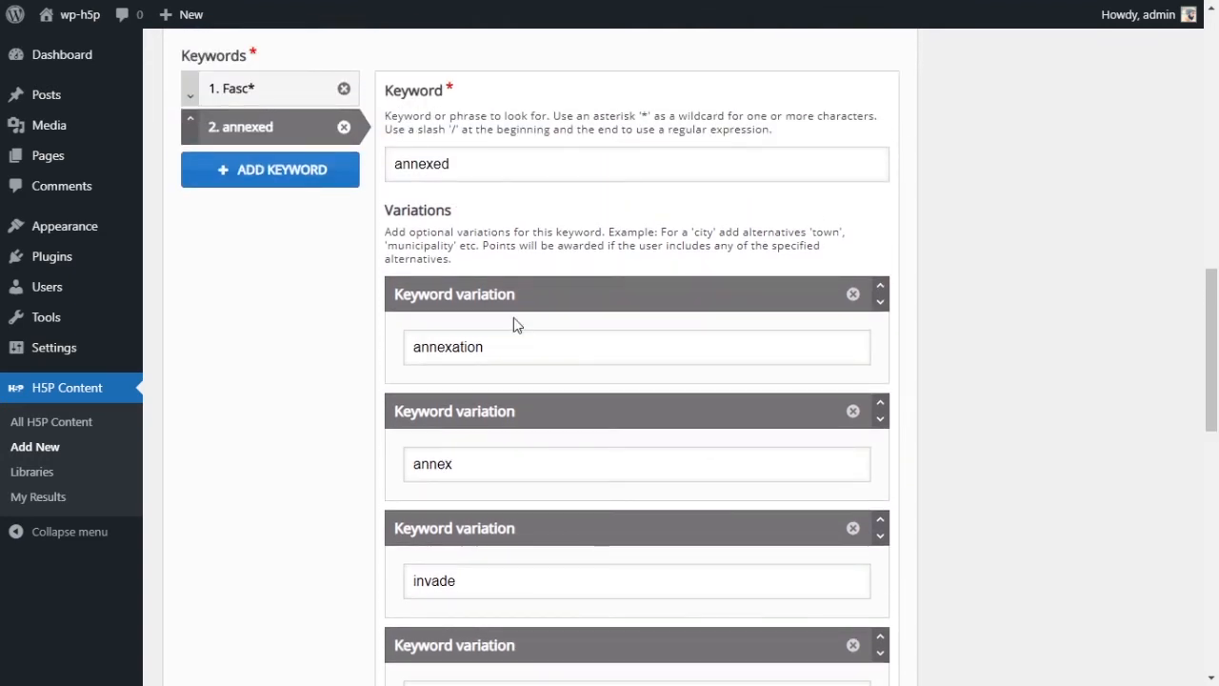
scroll(519, 330, "down", 6)
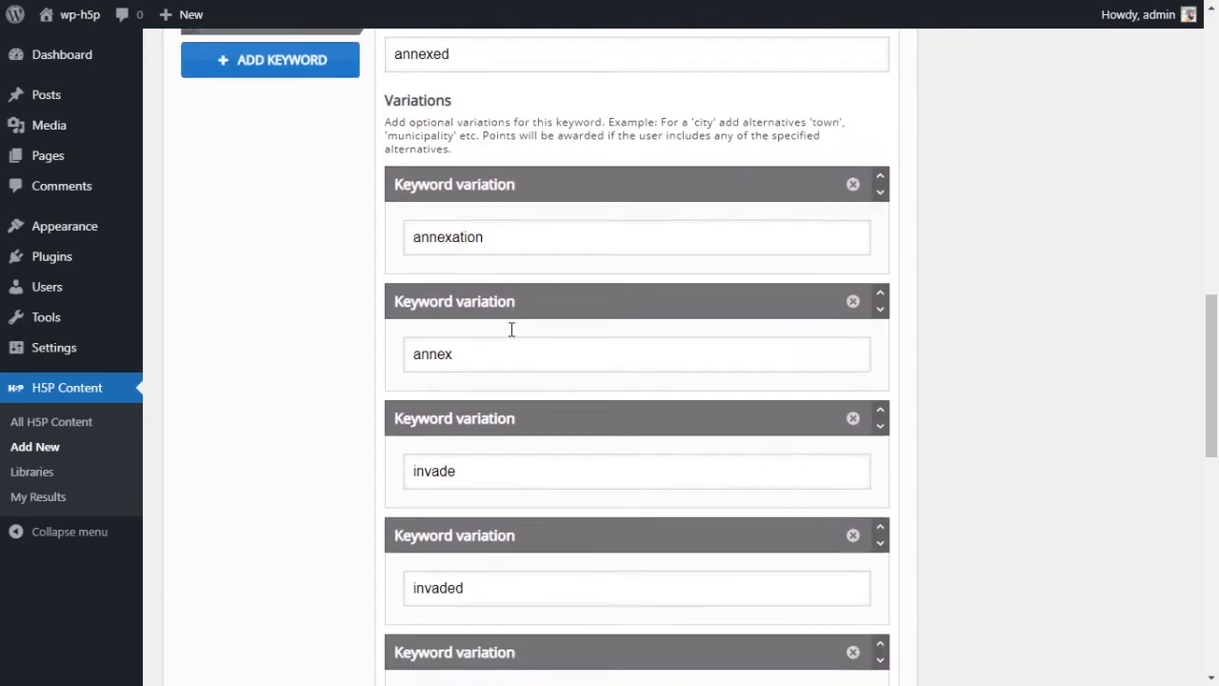
scroll(547, 416, "down", 1)
scroll(544, 367, "up", 5)
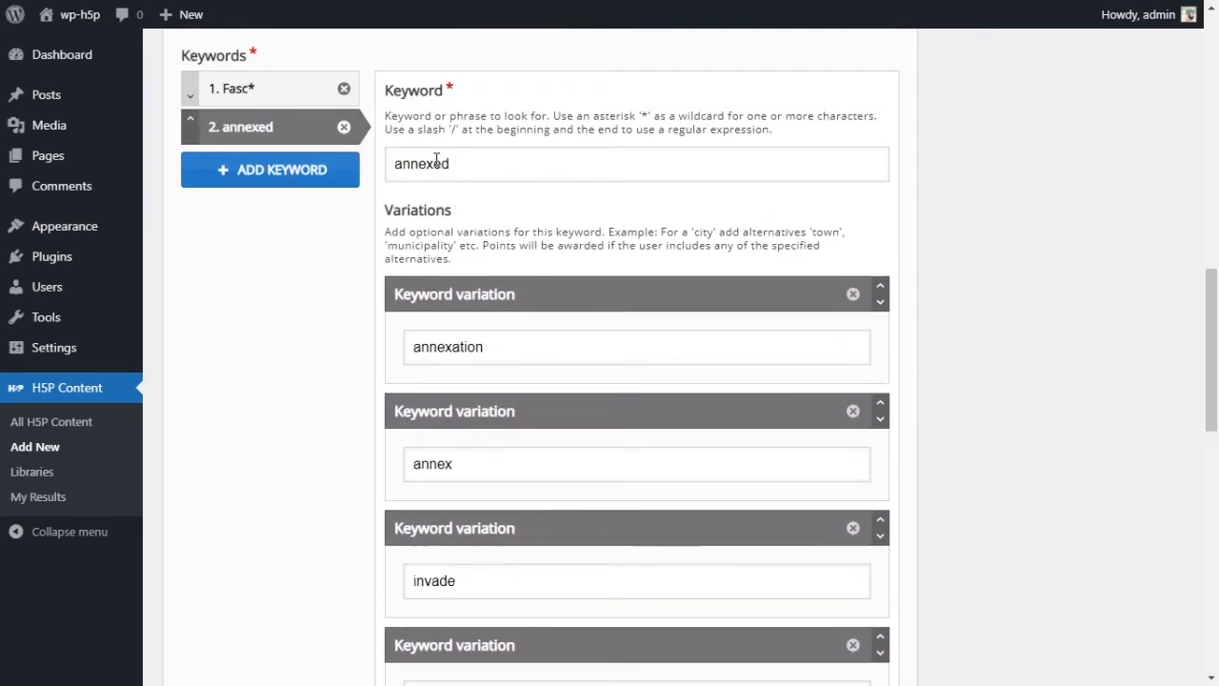
left_click_drag(434, 164, 470, 165)
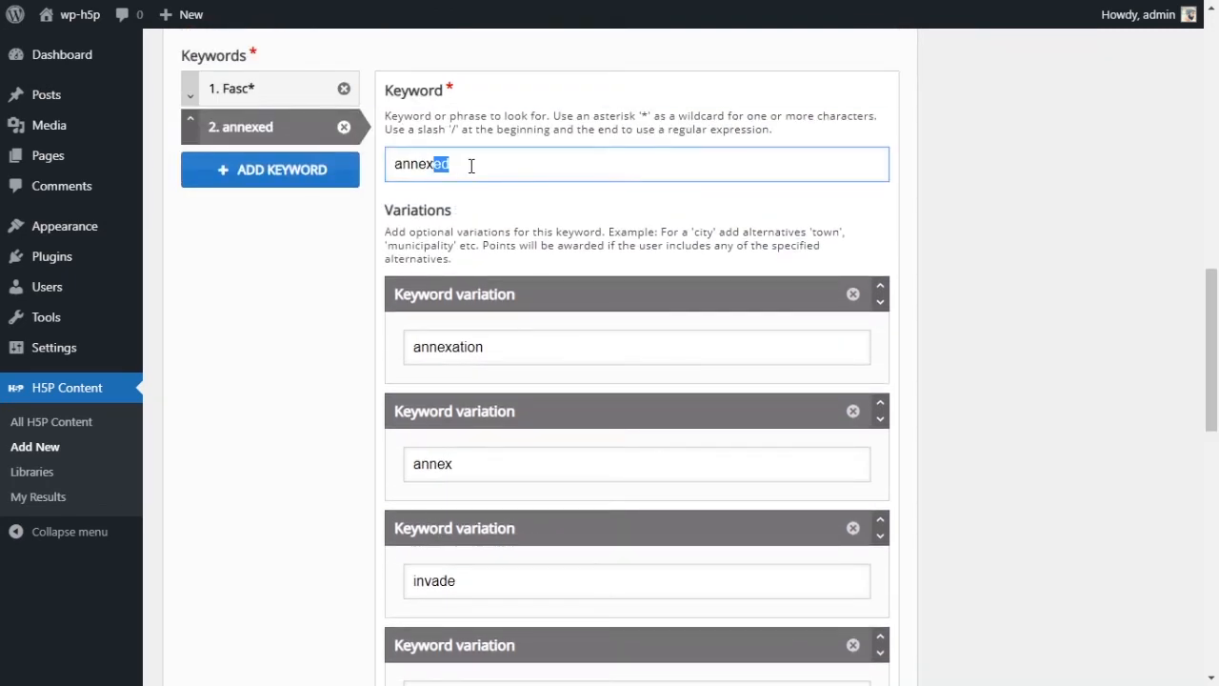
key("BackSpace")
- Remove the variations "annexation" and "annex" from the keyword annex*, confirming each removal
left_click(851, 296)
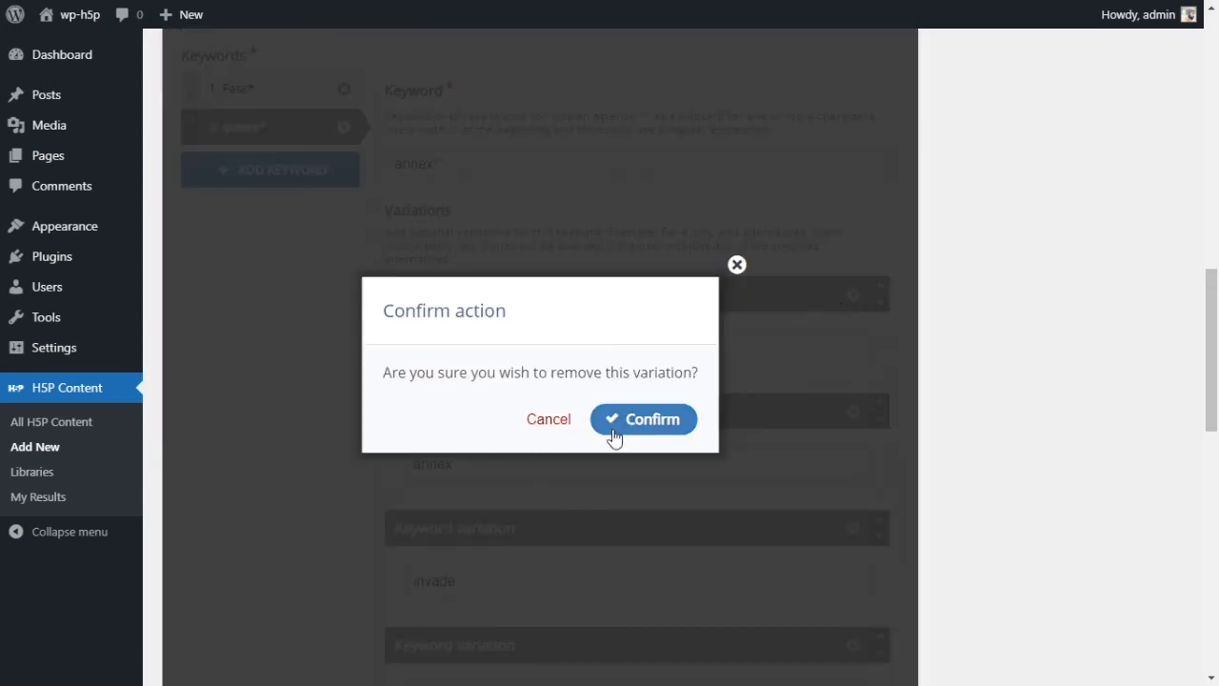
left_click(612, 431)
left_click(854, 295)
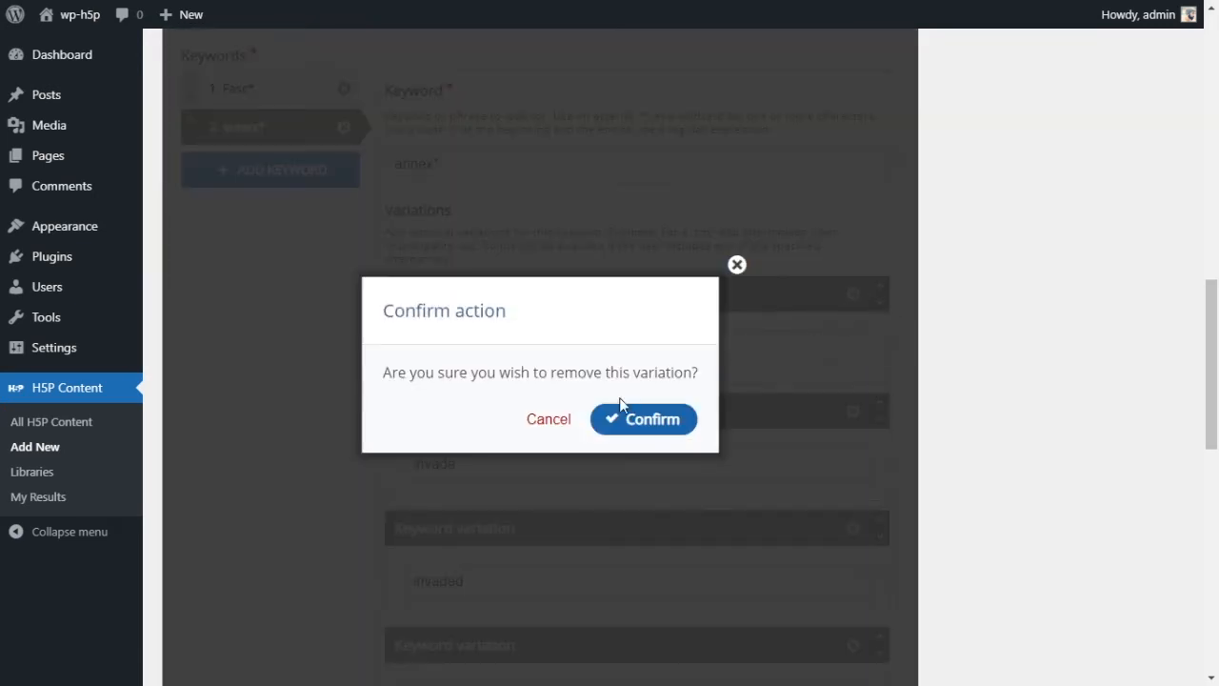
left_click(621, 413)
double_click(407, 167)
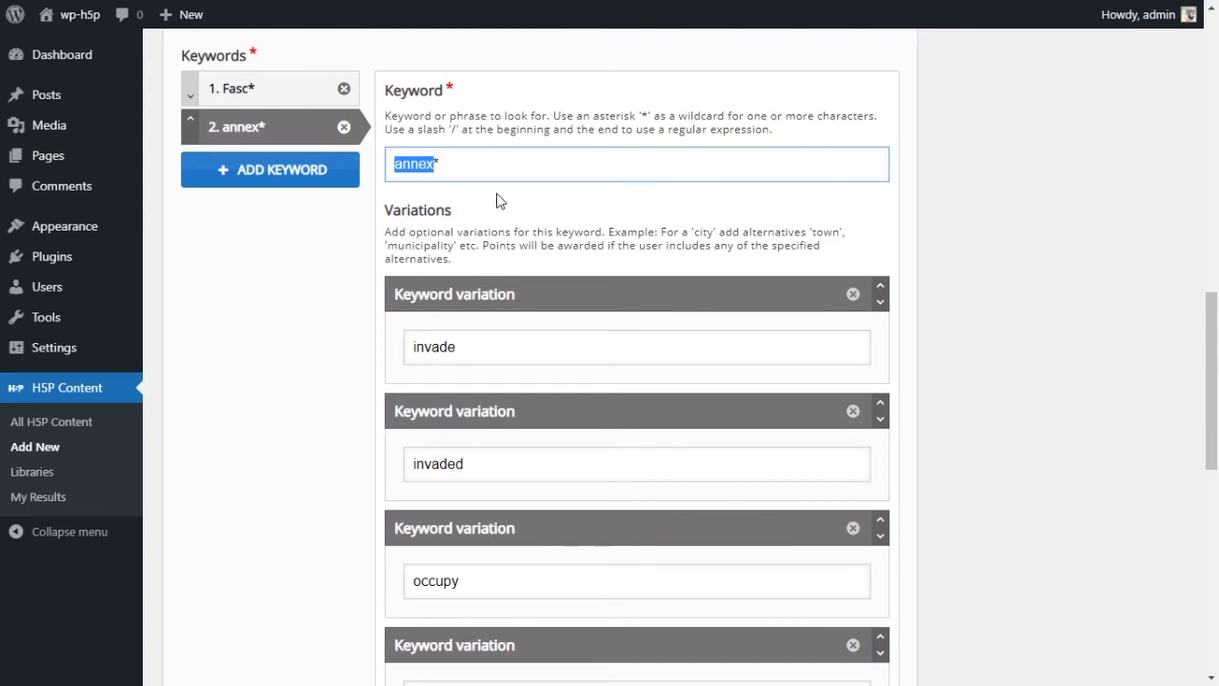
left_click(457, 169)
left_click_drag(438, 168, 375, 177)
left_click(440, 163)
- Change the variation "invade" to the wildcard "invad*" and remove the redundant variation "invaded"
scroll(488, 291, "down", 1)
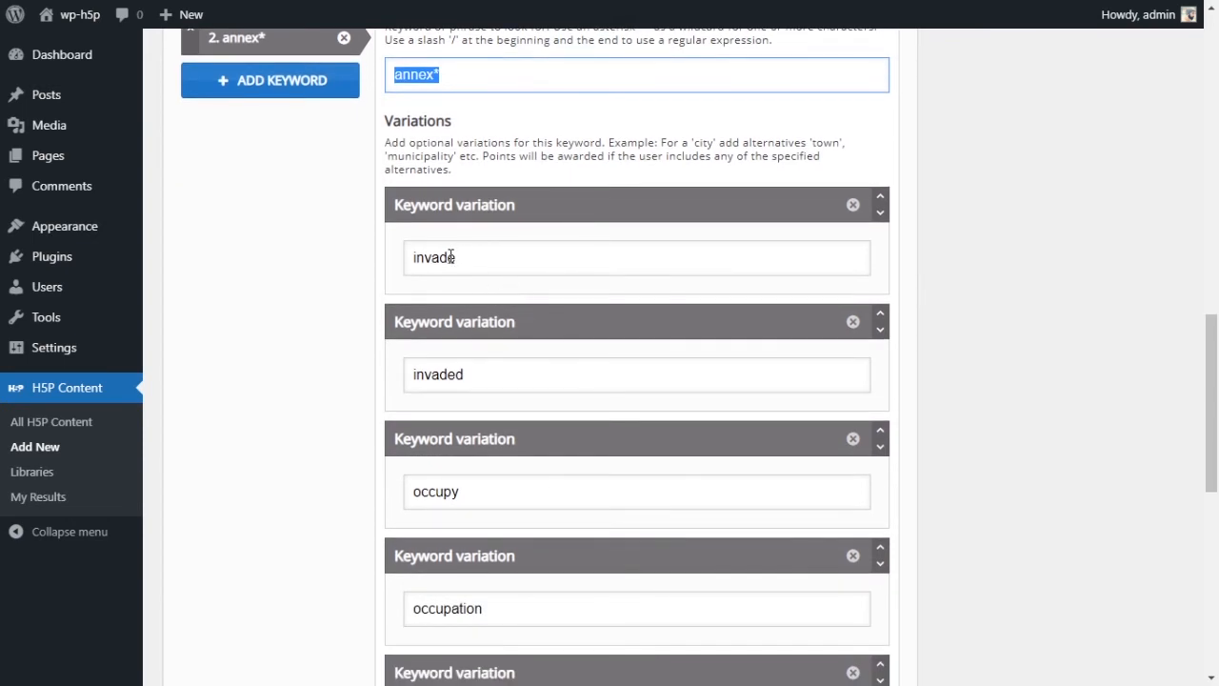
left_click_drag(452, 257, 465, 257)
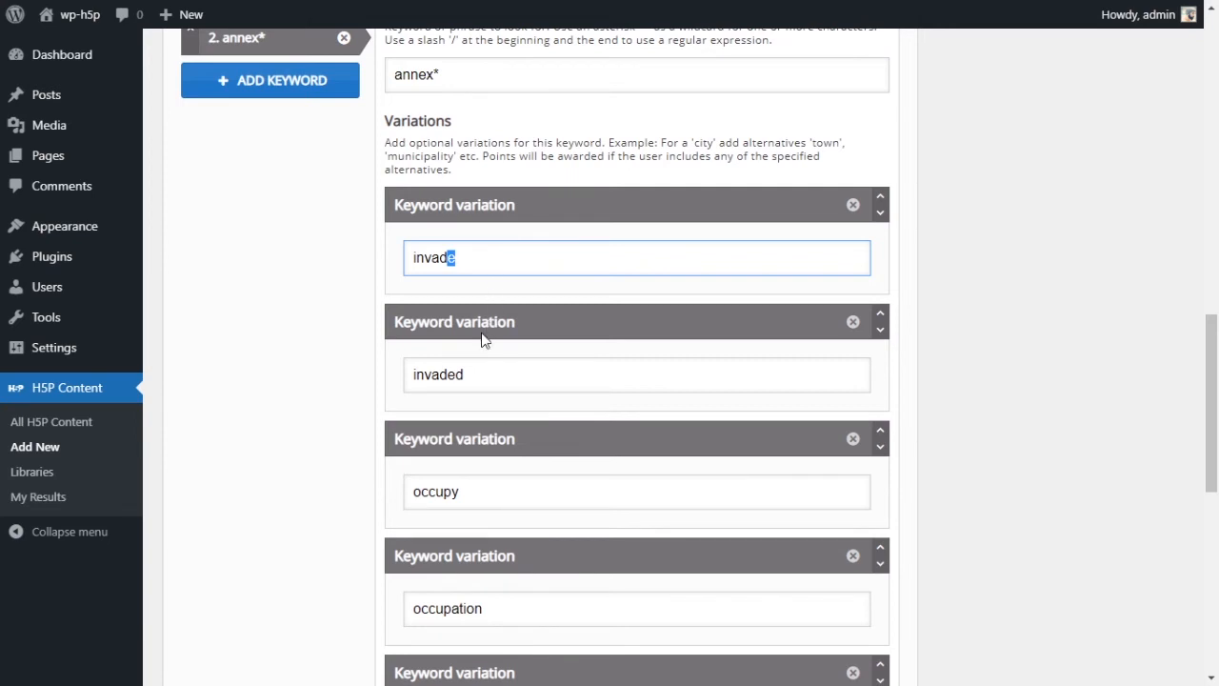
key("BackSpace")
double_click(487, 370)
left_click(531, 378)
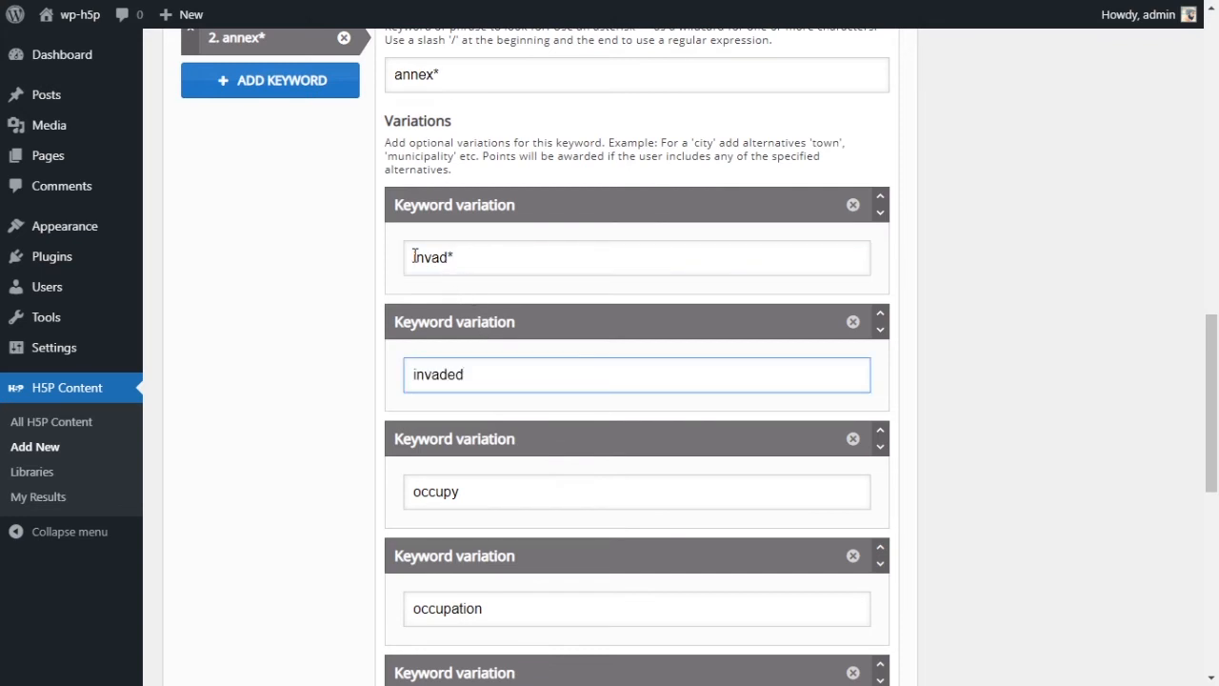
left_click(852, 322)
left_click(633, 459)
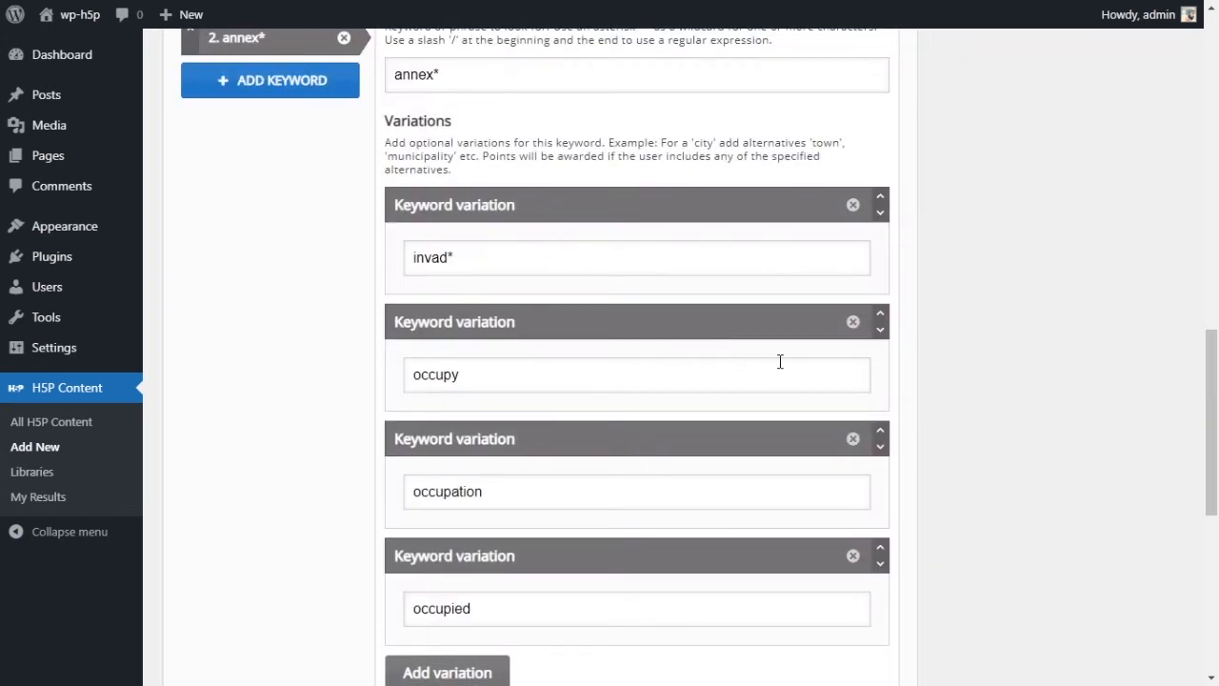
- Change the variation "occupy" to the wildcard "occup*" and remove the redundant variations "occupation" and "occupied"
scroll(565, 286, "down", 1)
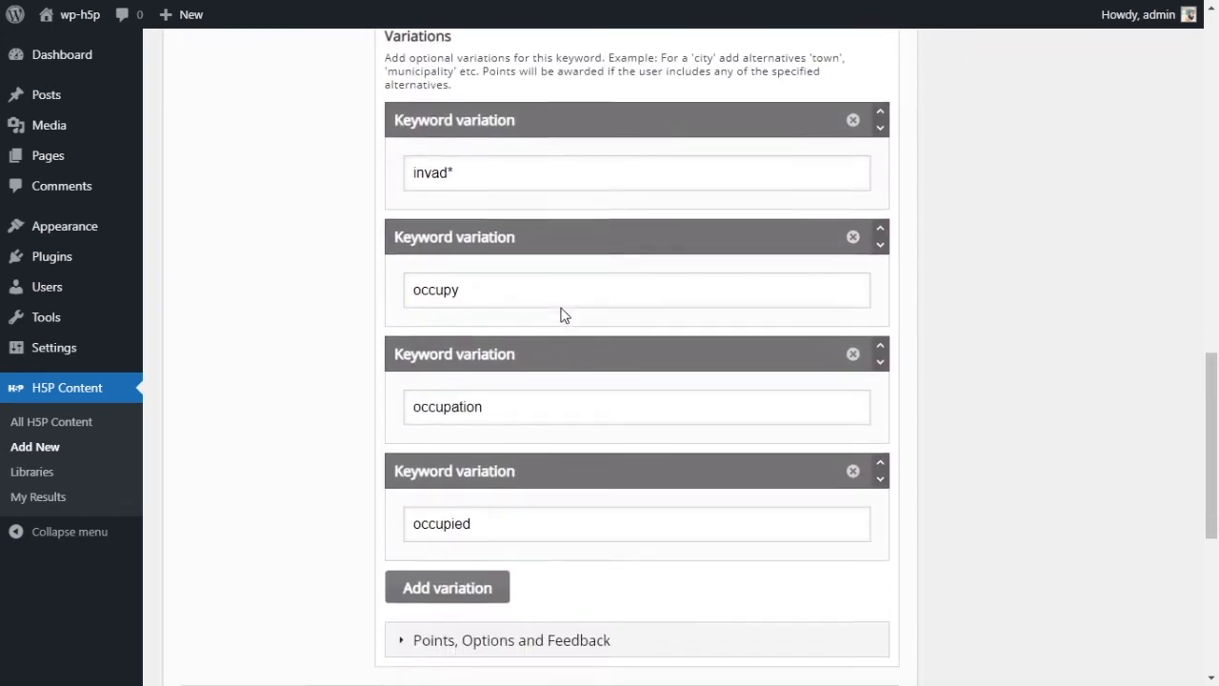
left_click_drag(446, 287, 467, 285)
left_click(453, 285)
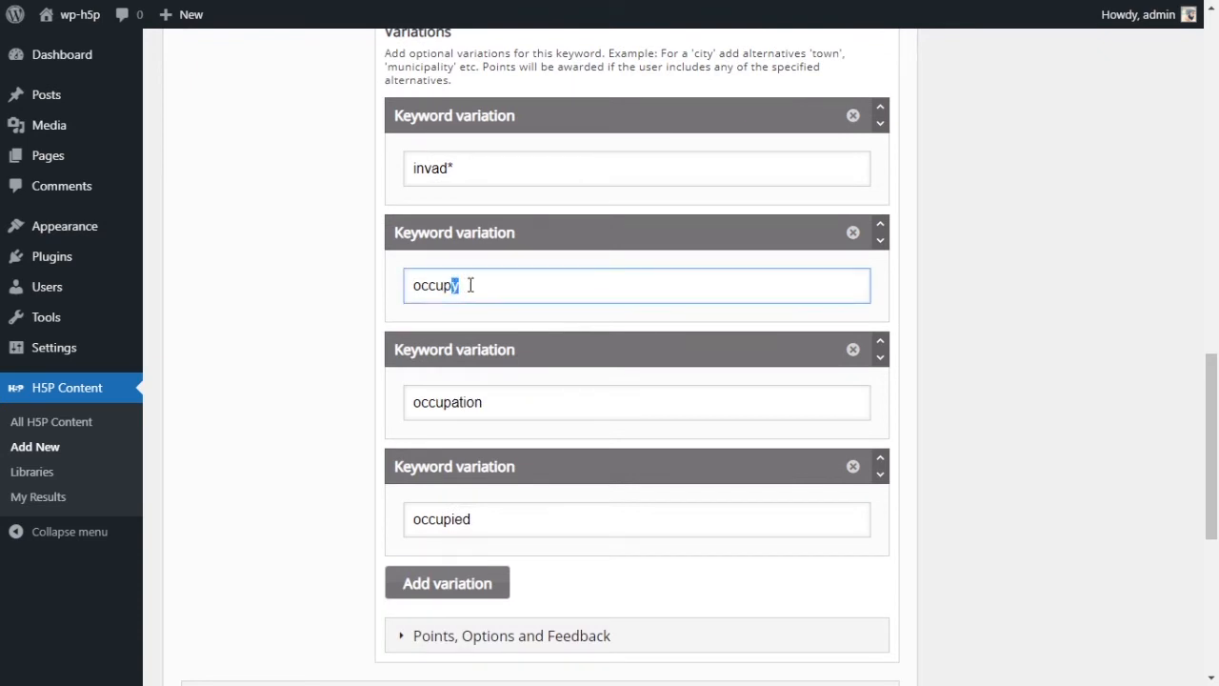
key("BackSpace")
left_click(853, 349)
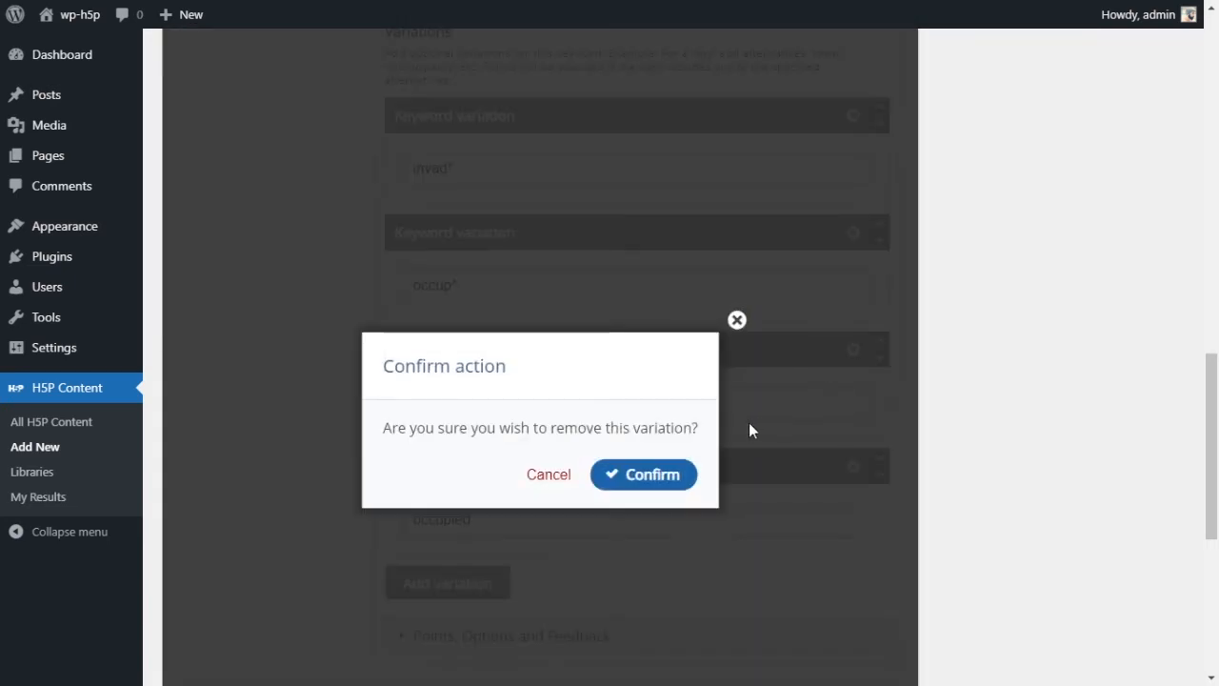
left_click(667, 476)
left_click(853, 350)
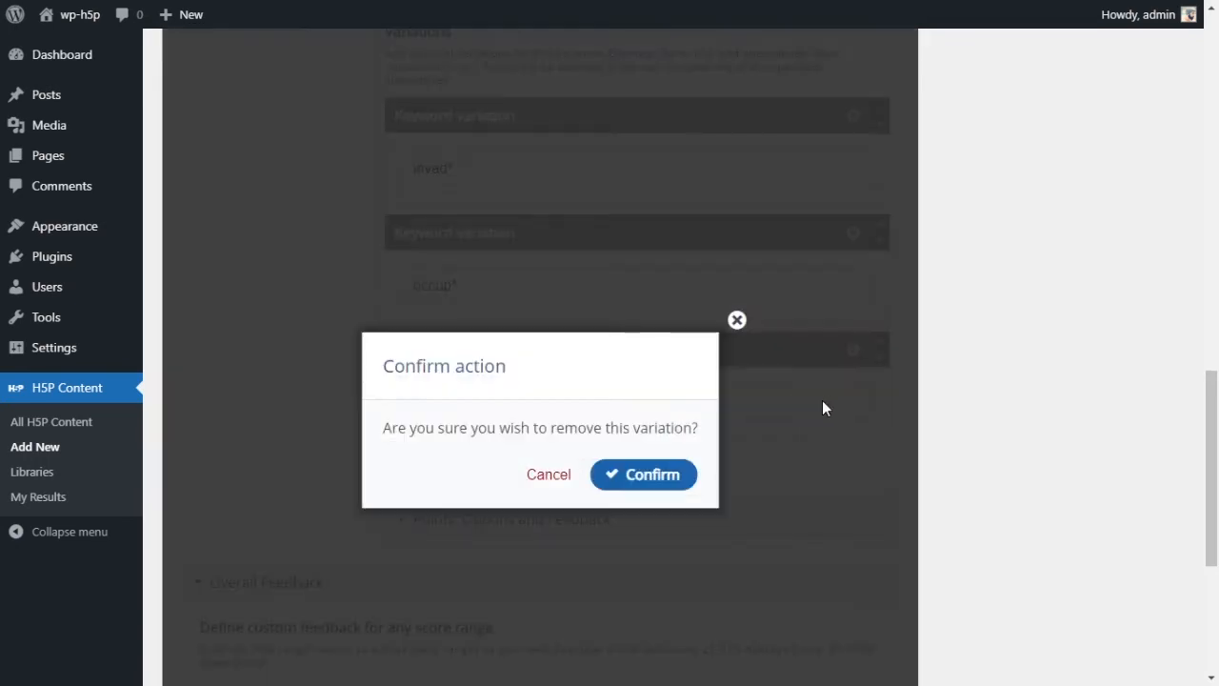
left_click(645, 490)
- Review the keyword annex* and its wildcard variations against the bold word "annexed" in the sample solution text
scroll(653, 457, "up", 2)
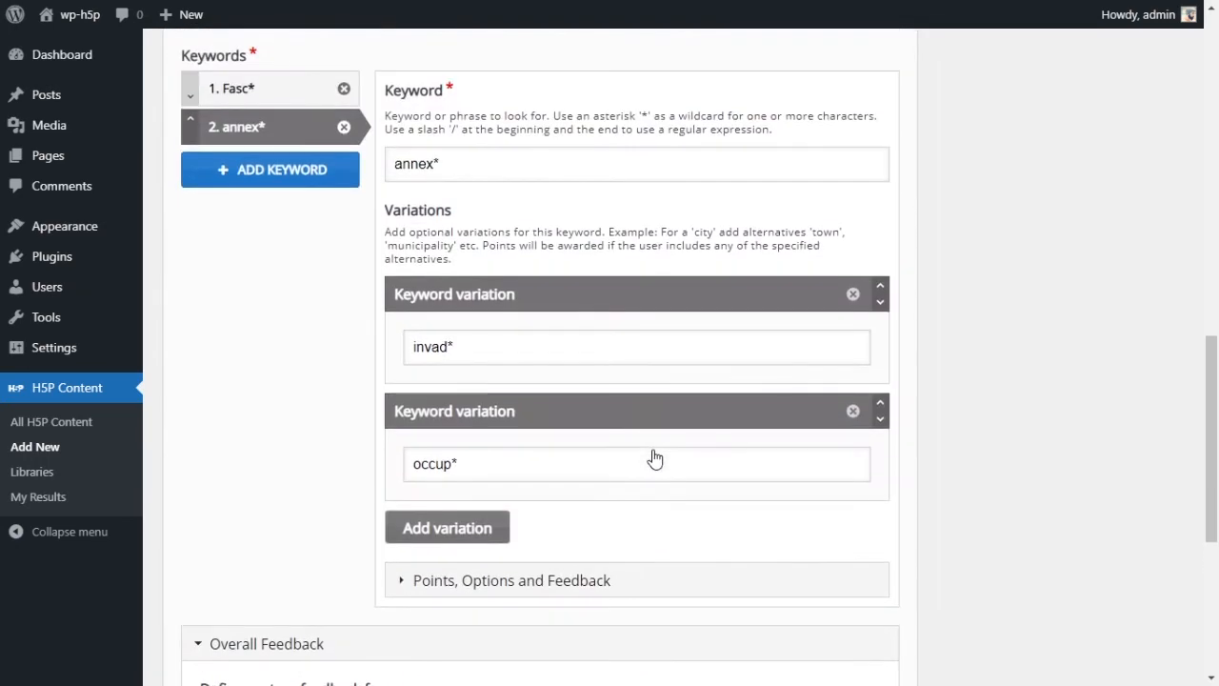
left_click(468, 161)
left_click(517, 346)
left_click(513, 450)
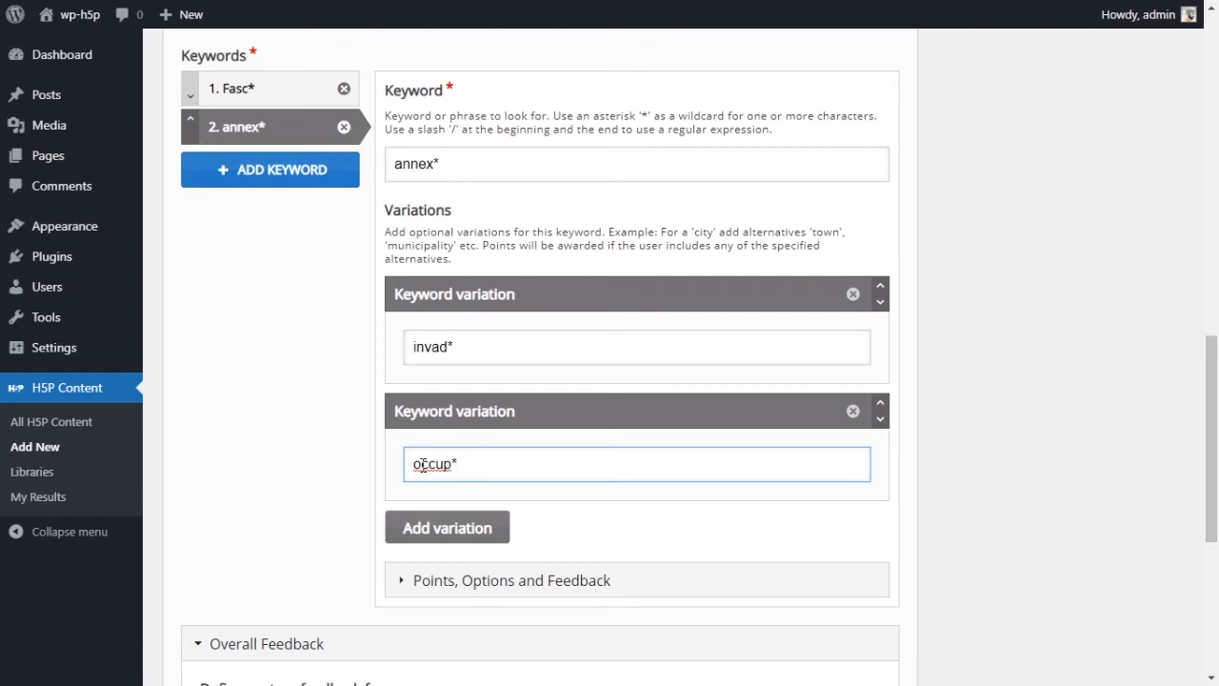
scroll(729, 302, "up", 5)
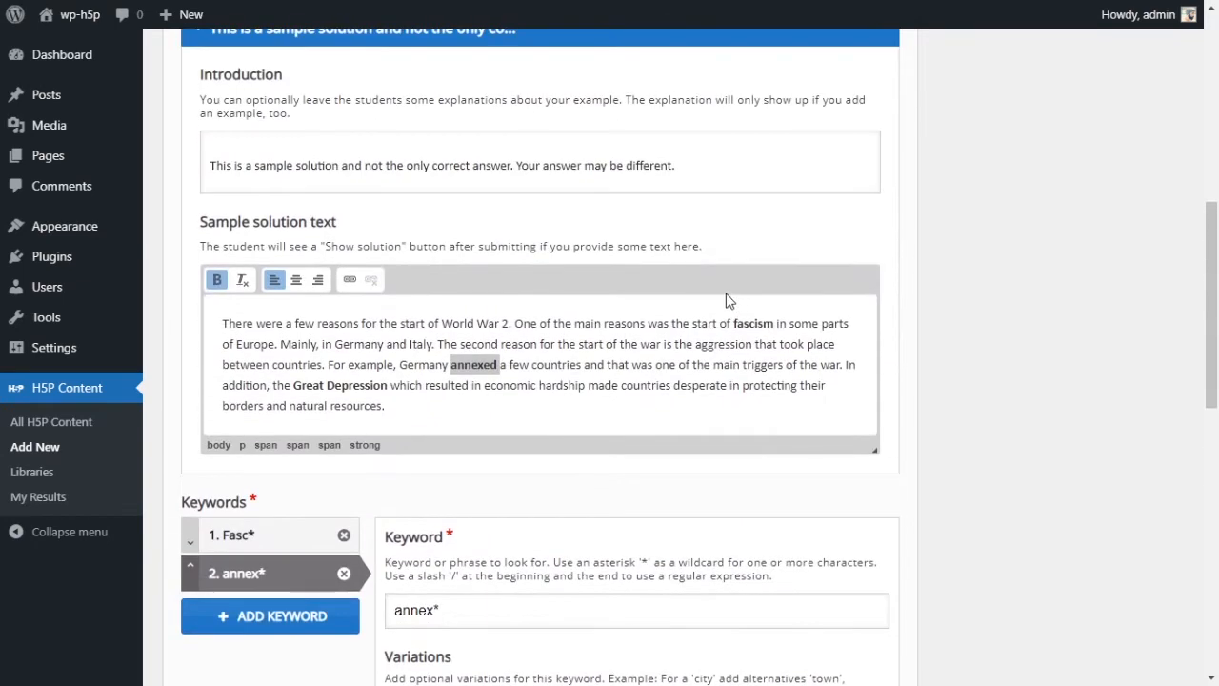
double_click(482, 364)
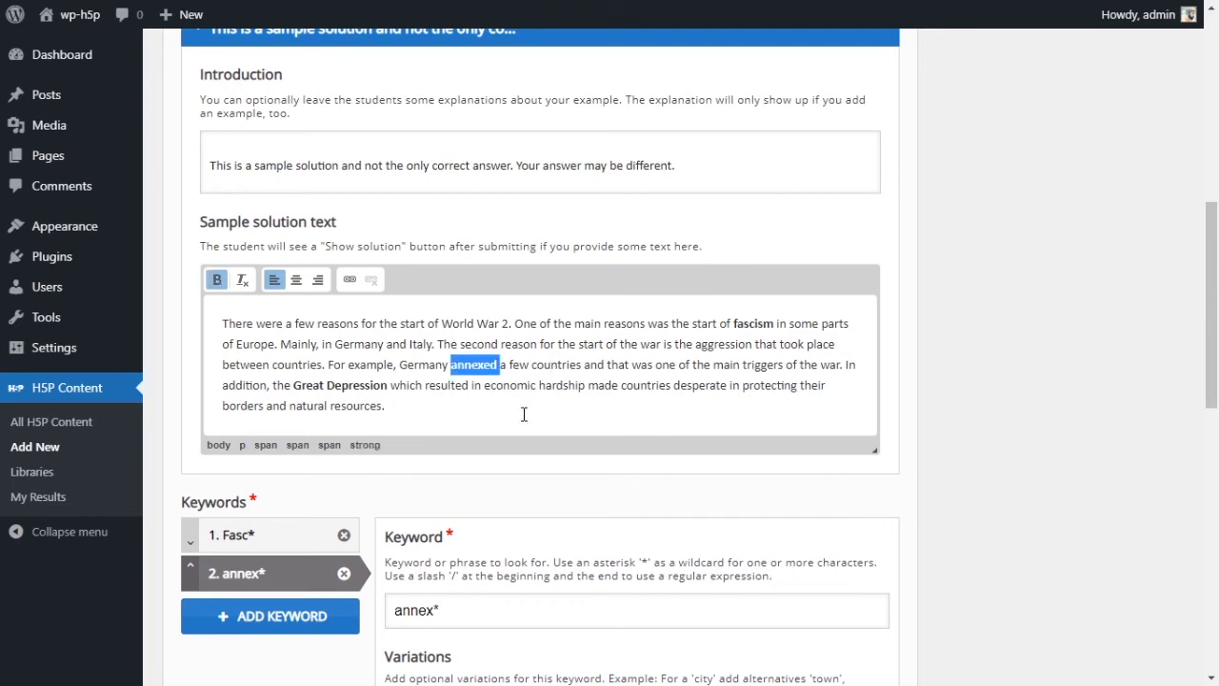
scroll(680, 448, "down", 3)
scroll(680, 450, "down", 2)
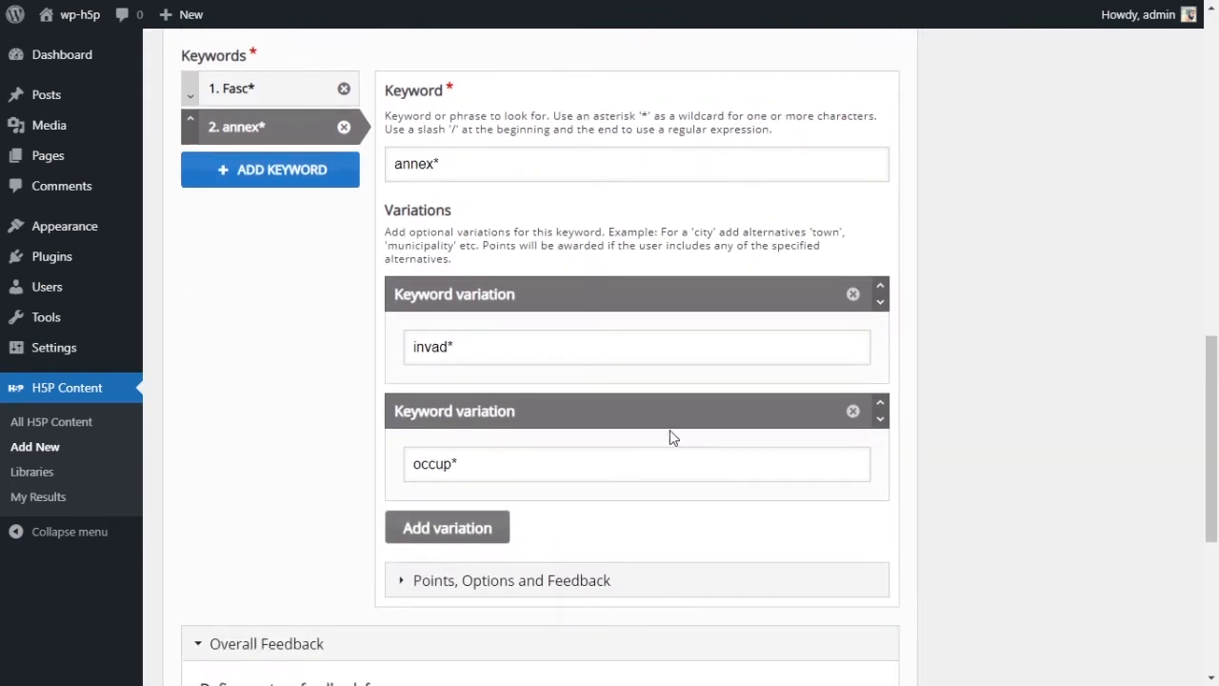
- Expand the points, options and feedback settings of the keyword annex* and set its points to 30
scroll(389, 324, "down", 2)
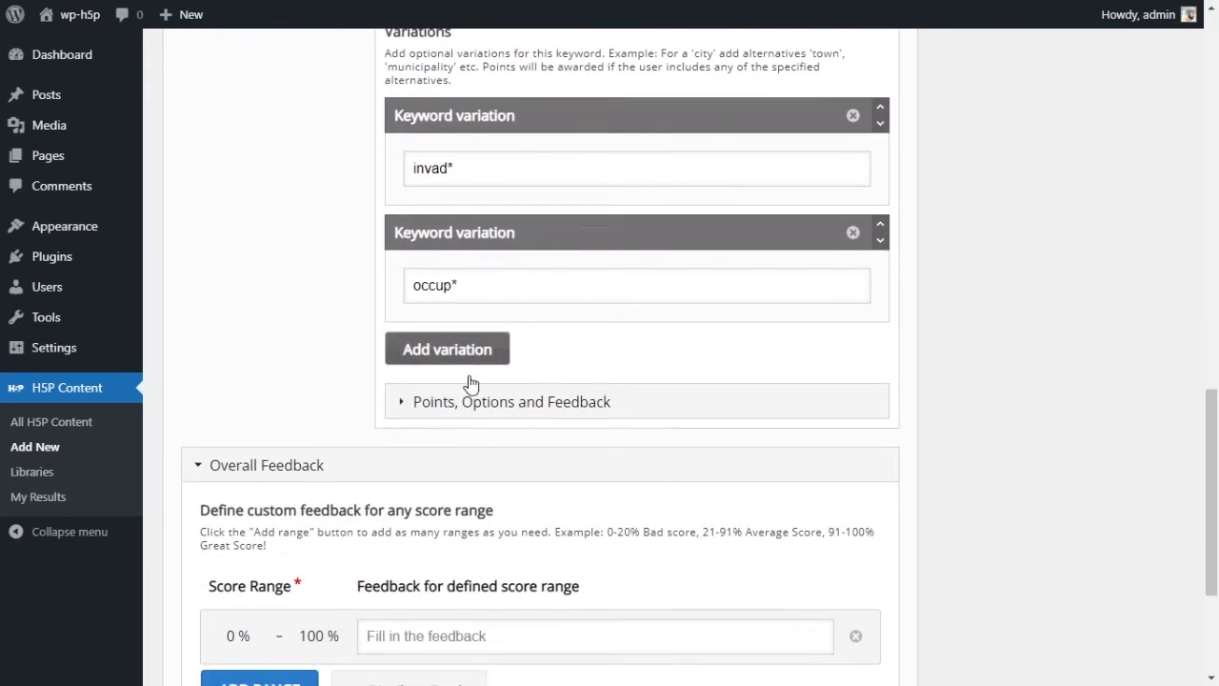
left_click(396, 417)
scroll(387, 429, "down", 1)
double_click(434, 429)
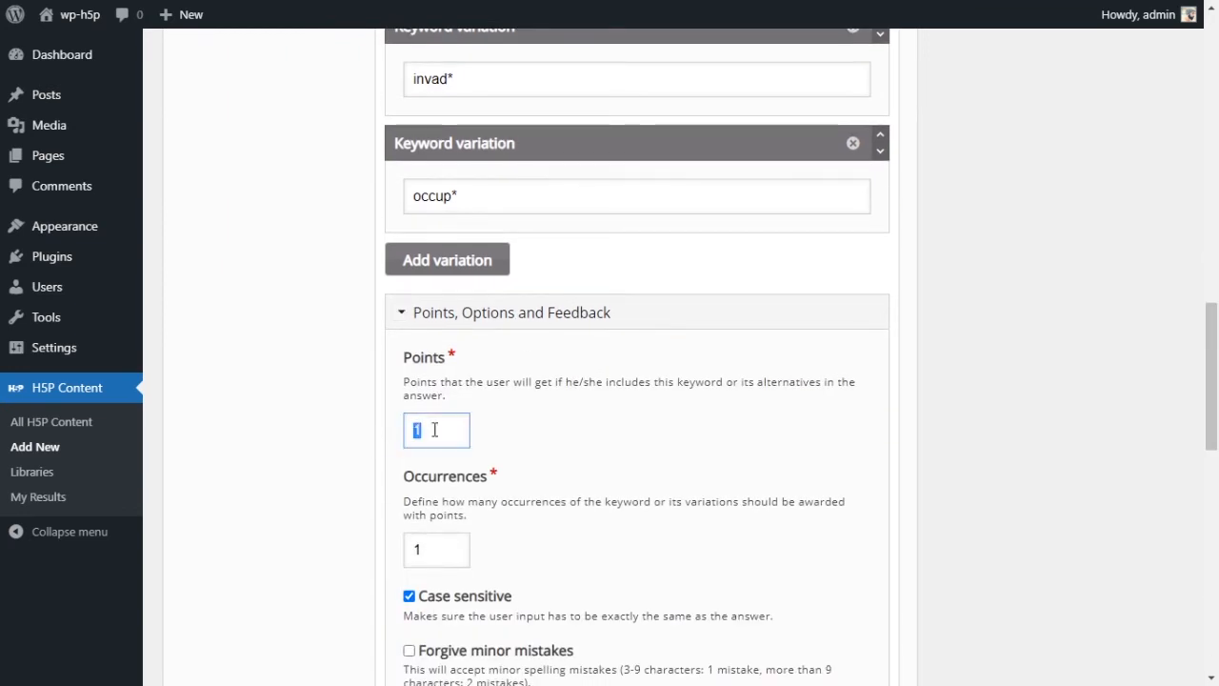
type("30")
scroll(434, 429, "down", 2)
left_click(432, 363)
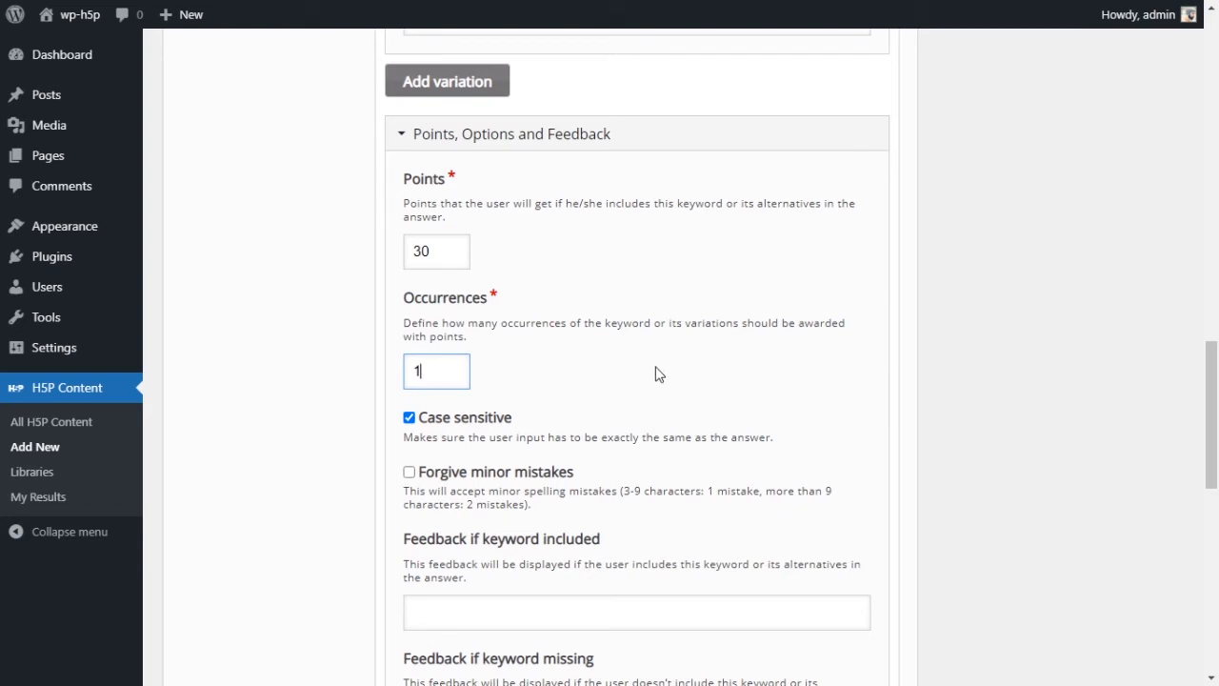
scroll(655, 374, "down", 1)
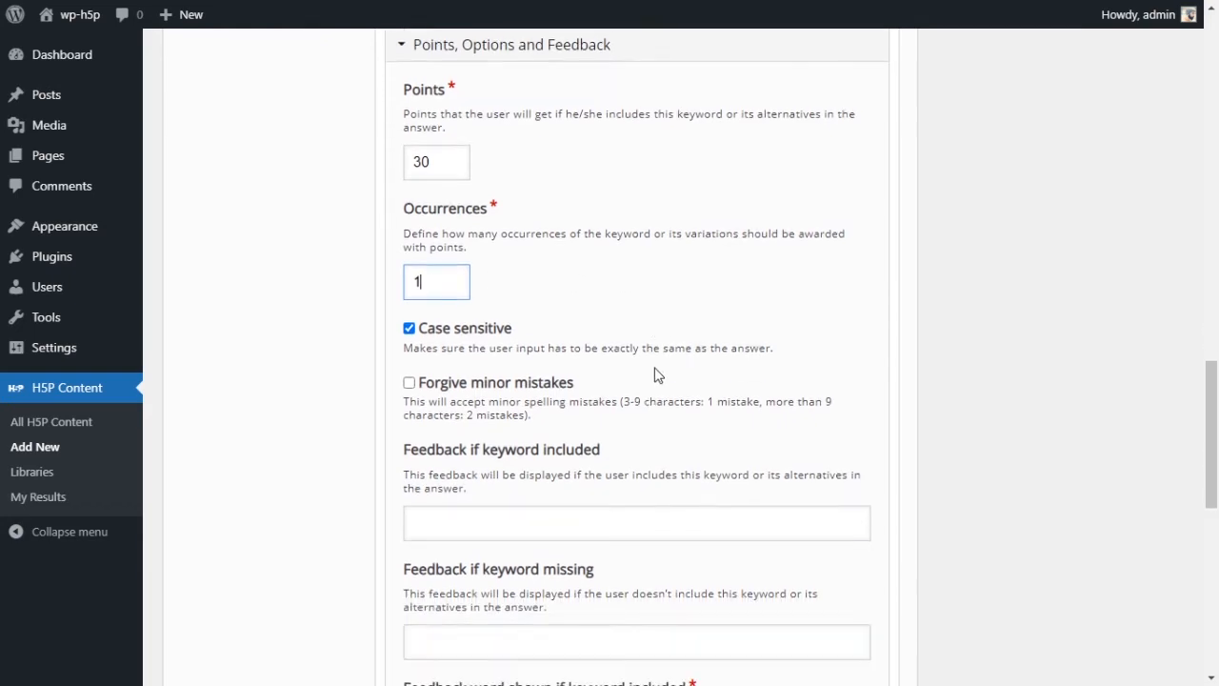
- Turn off case sensitivity for the annex* keyword and allow minor spelling mistakes
left_click(473, 330)
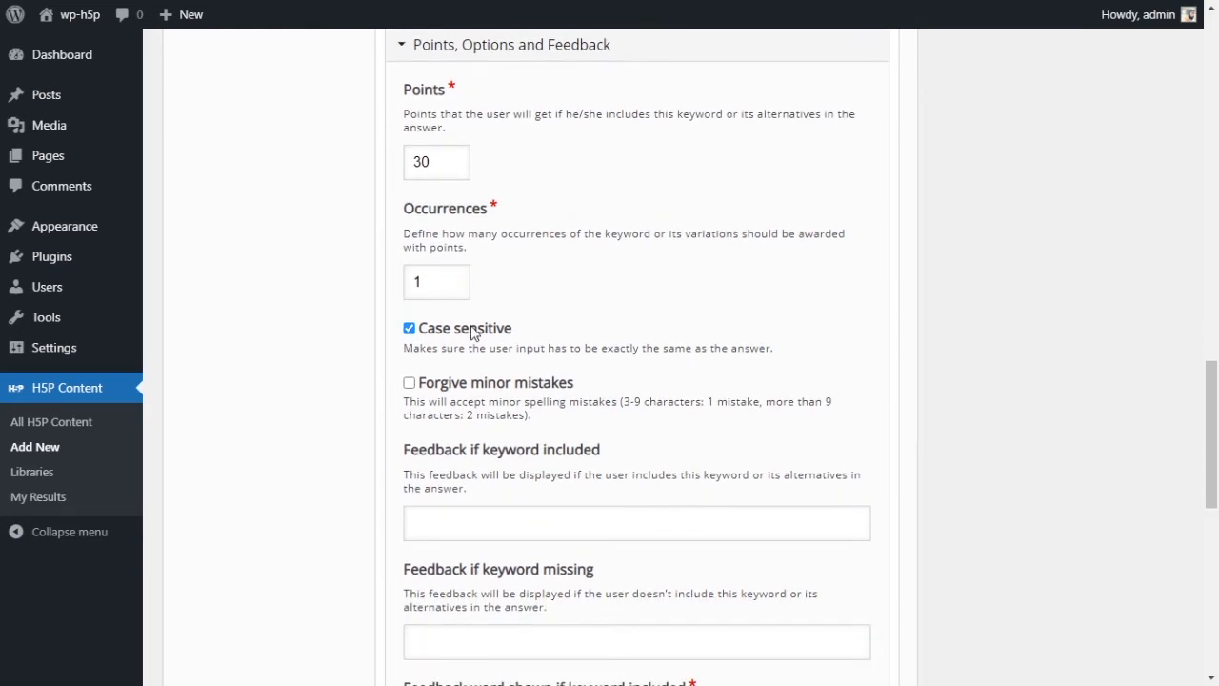
left_click(558, 385)
mouse_move(1213, 409)
left_mouse_down()
mouse_move(1212, 449)
mouse_move(1196, 289)
mouse_move(1192, 400)
left_mouse_up()
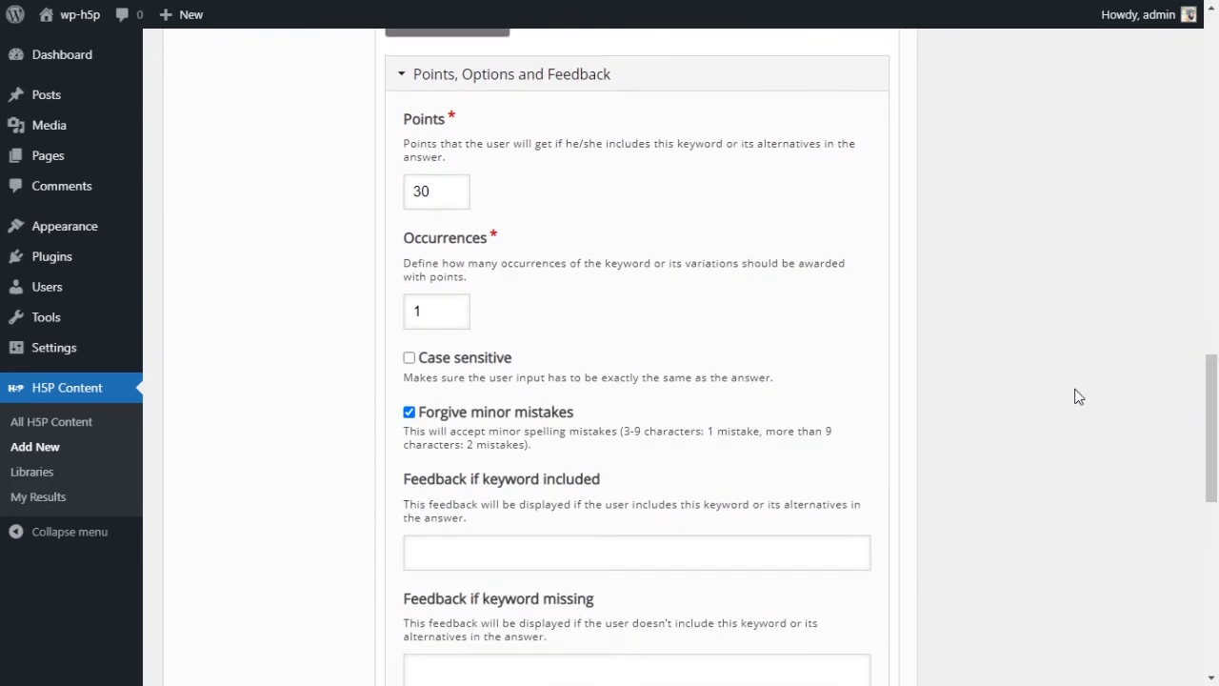
- Enter "Great" as the feedback if the annex* keyword is included and "No, Think again" if it is missing
scroll(786, 400, "down", 2)
left_click(577, 372)
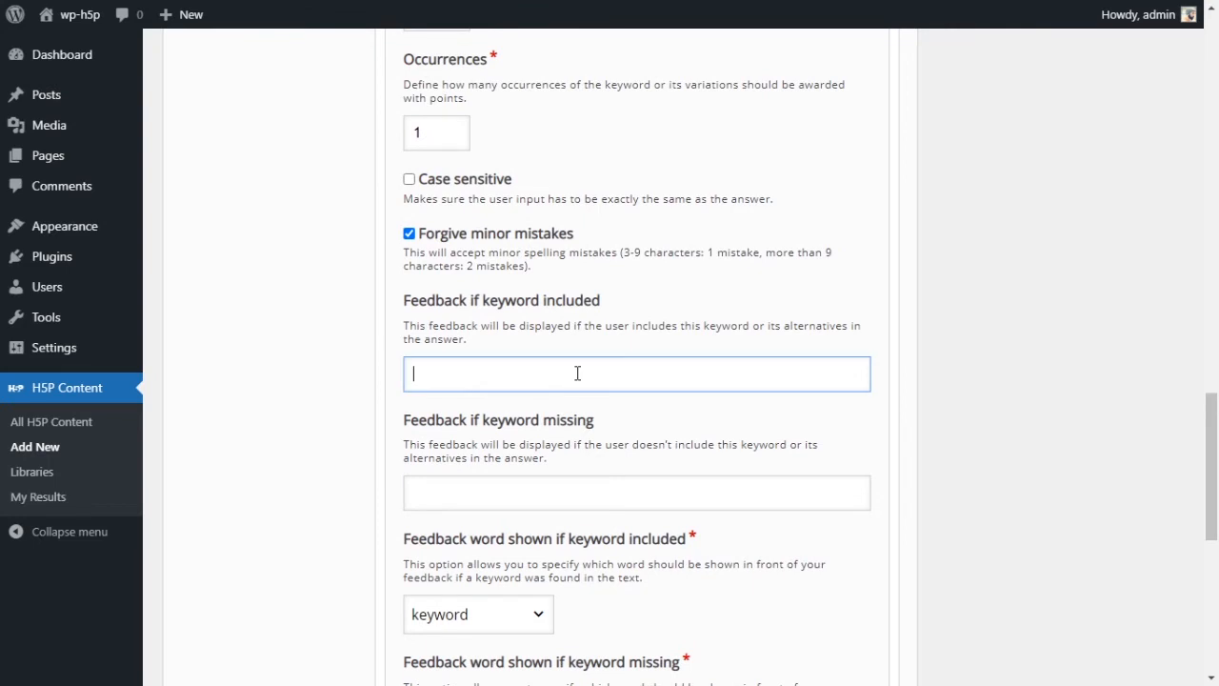
type("Great")
scroll(576, 372, "down", 2)
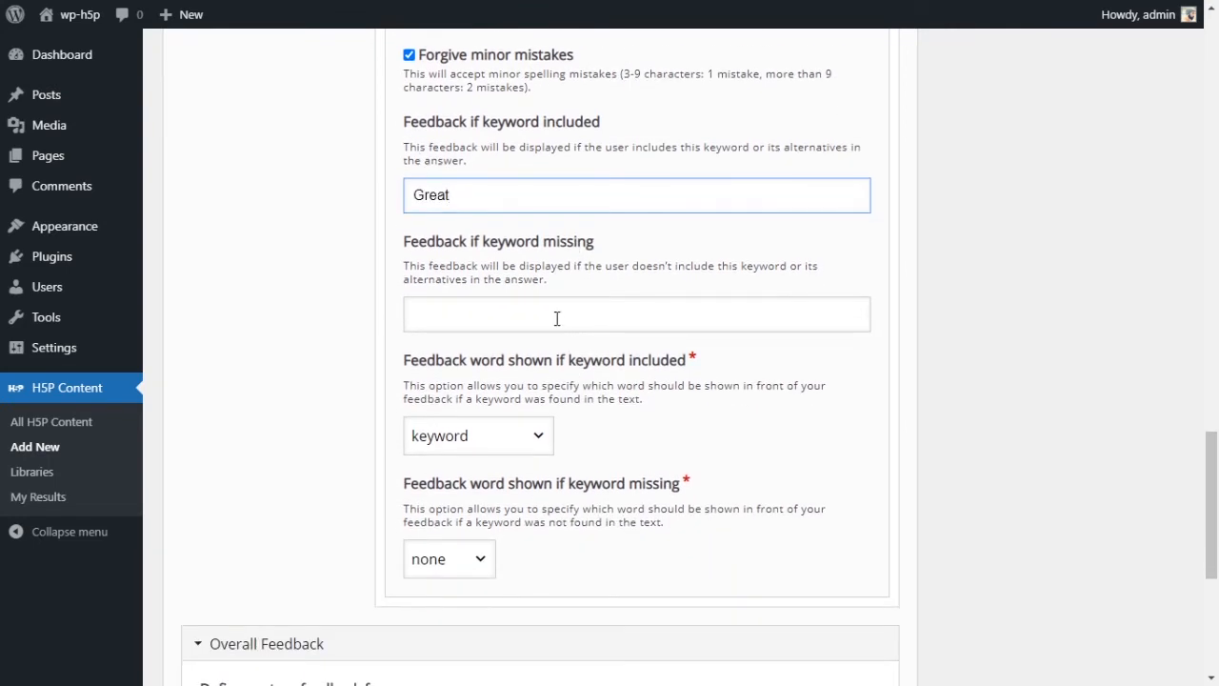
left_click(553, 311)
type("No")
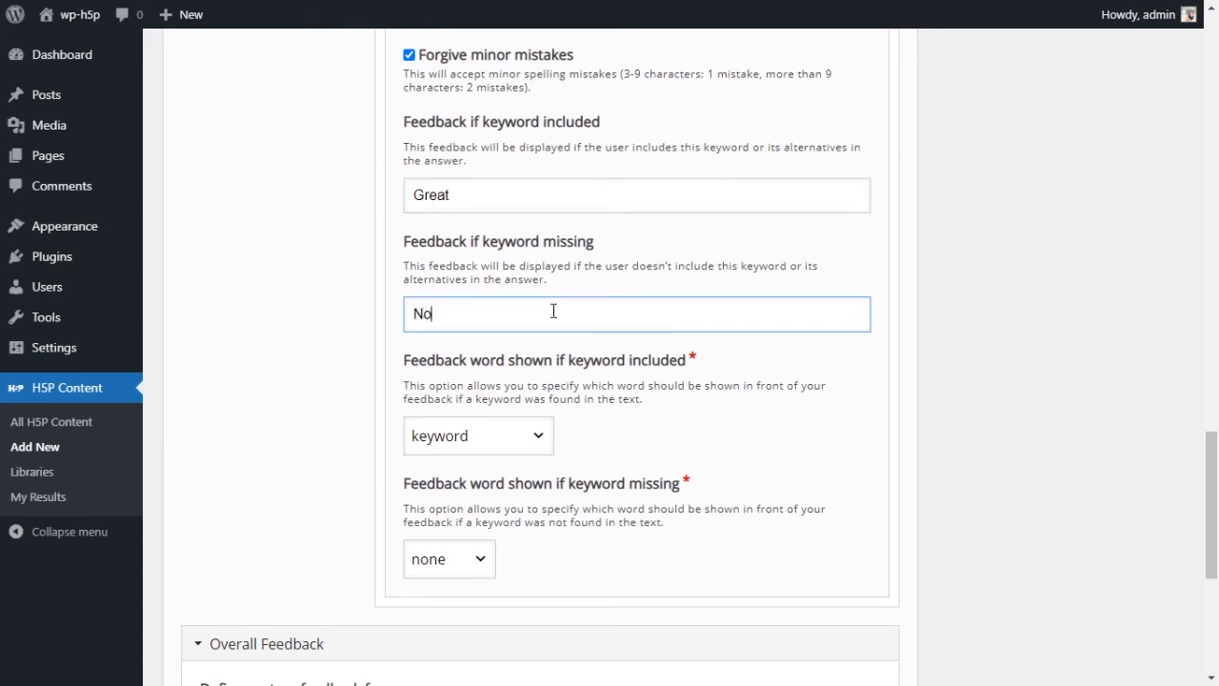
type(", Think gain")
left_click(478, 312)
type("a")
- Set the feedback word shown if the annex* keyword is included to "alternative found"
left_click(539, 433)
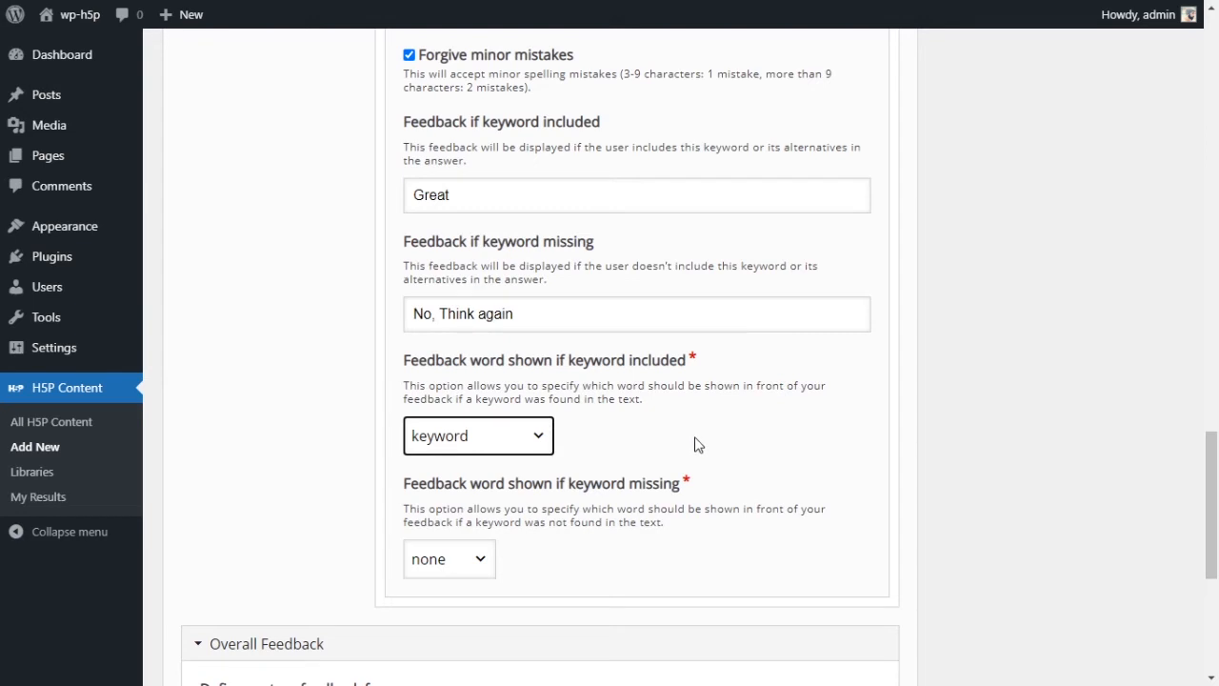
scroll(647, 423, "down", 1)
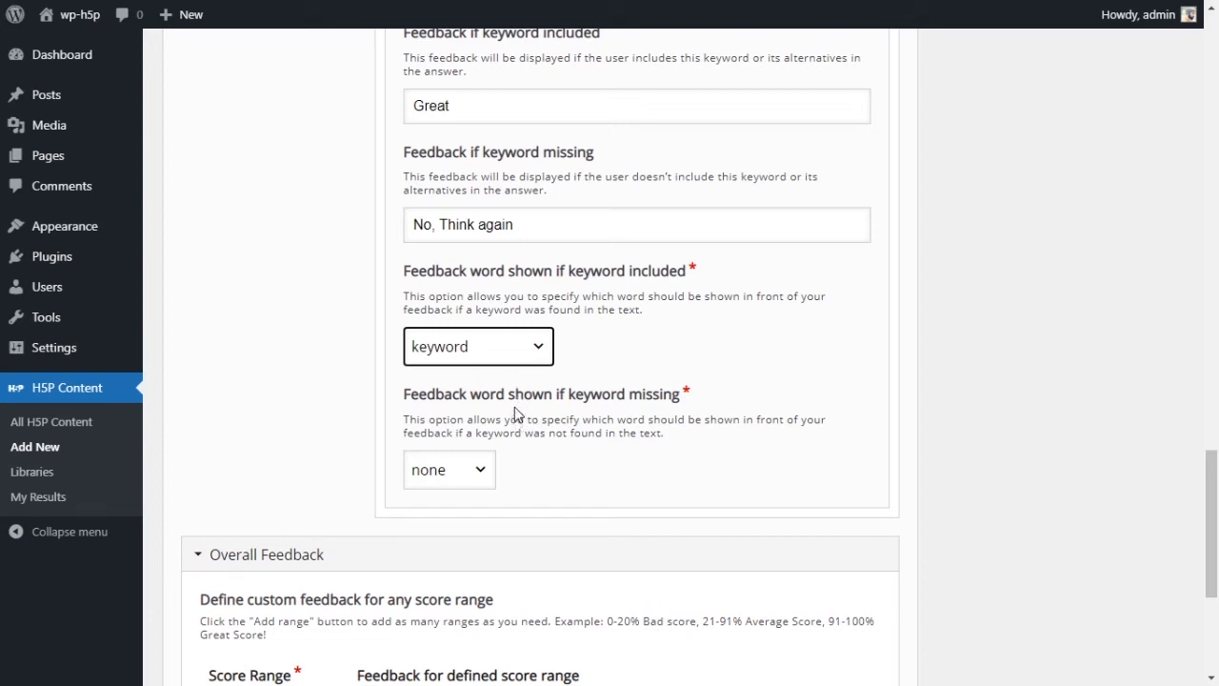
key("Down")
left_click(759, 380)
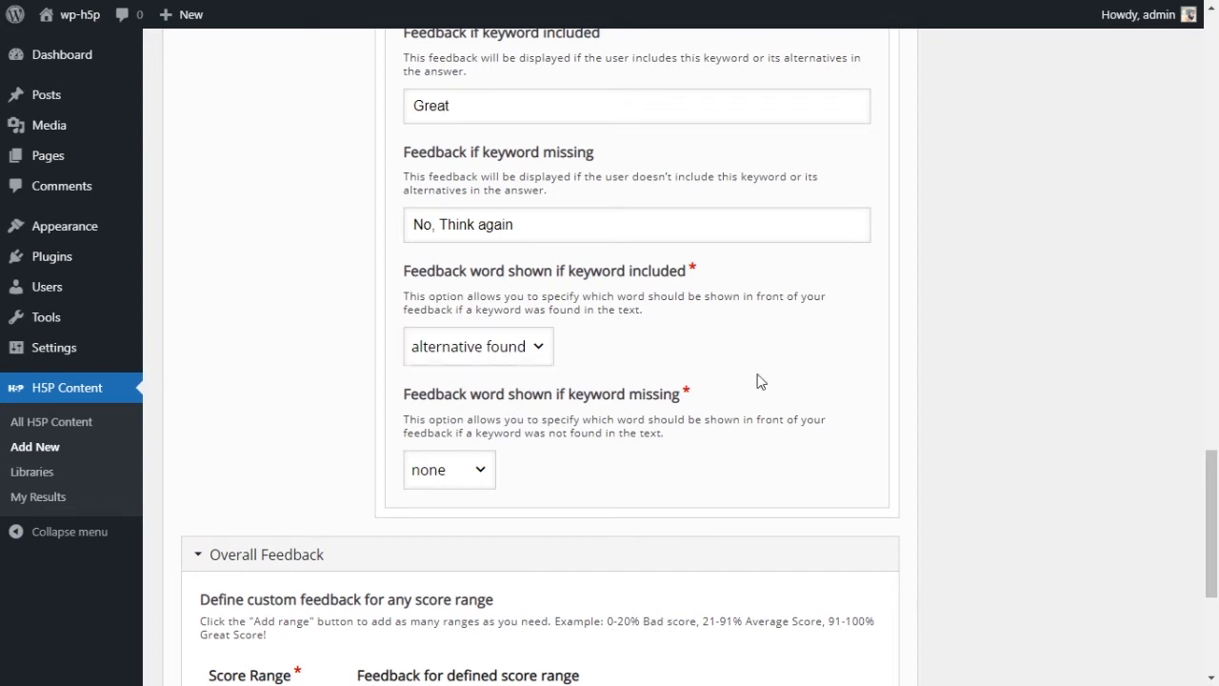
- Review the annex* keyword and its invad* and occup* variations alongside its feedback word setting
left_click_drag(1211, 523, 1215, 323)
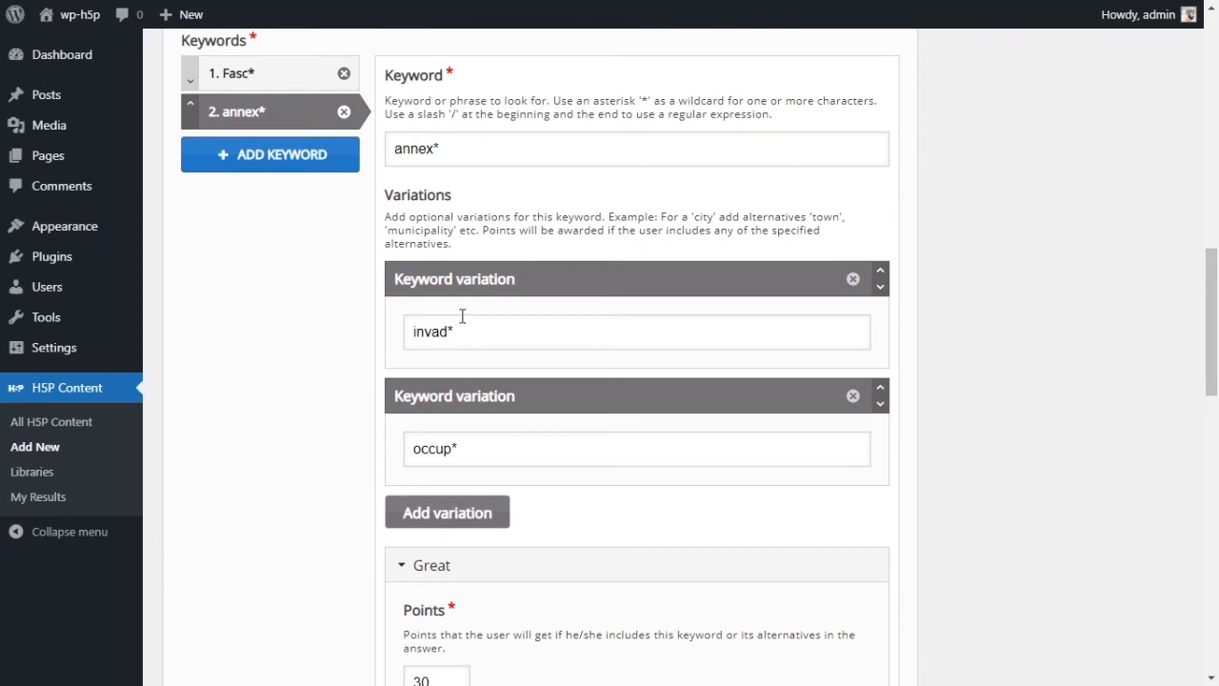
mouse_move(453, 457)
left_mouse_down()
mouse_move(413, 448)
mouse_move(453, 448)
left_mouse_up()
left_click(420, 448)
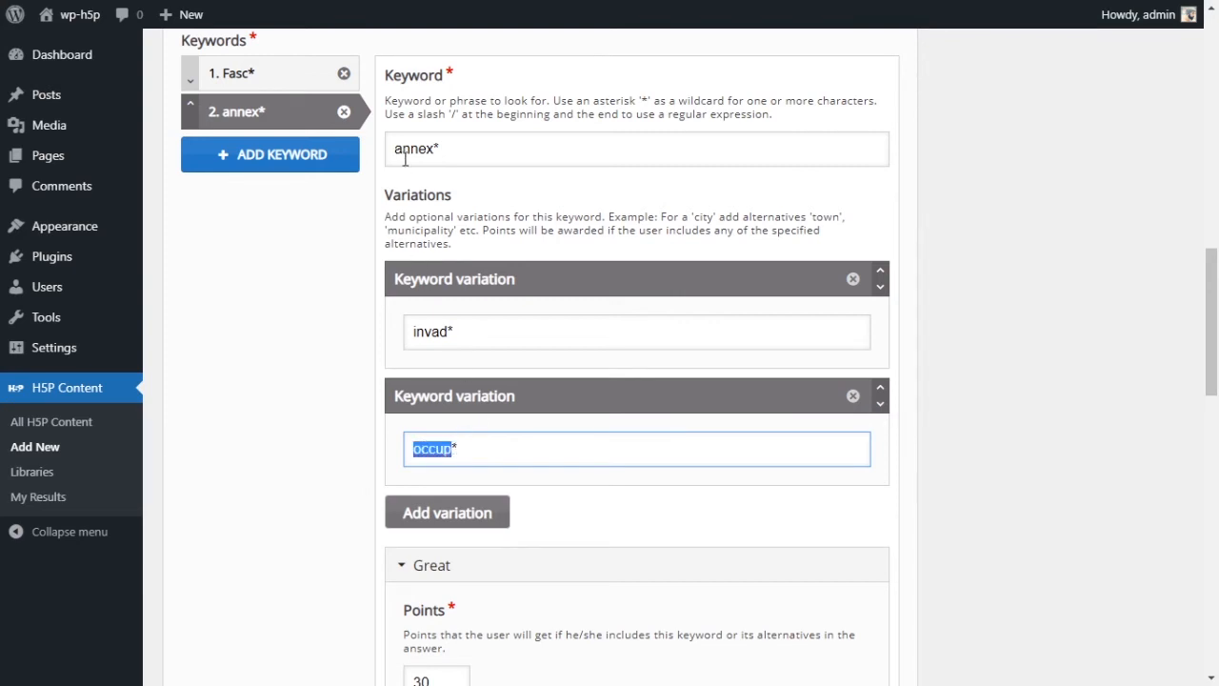
mouse_move(396, 149)
left_mouse_down()
mouse_move(450, 148)
mouse_move(386, 149)
left_mouse_up()
left_click(463, 153)
scroll(476, 229, "down", 8)
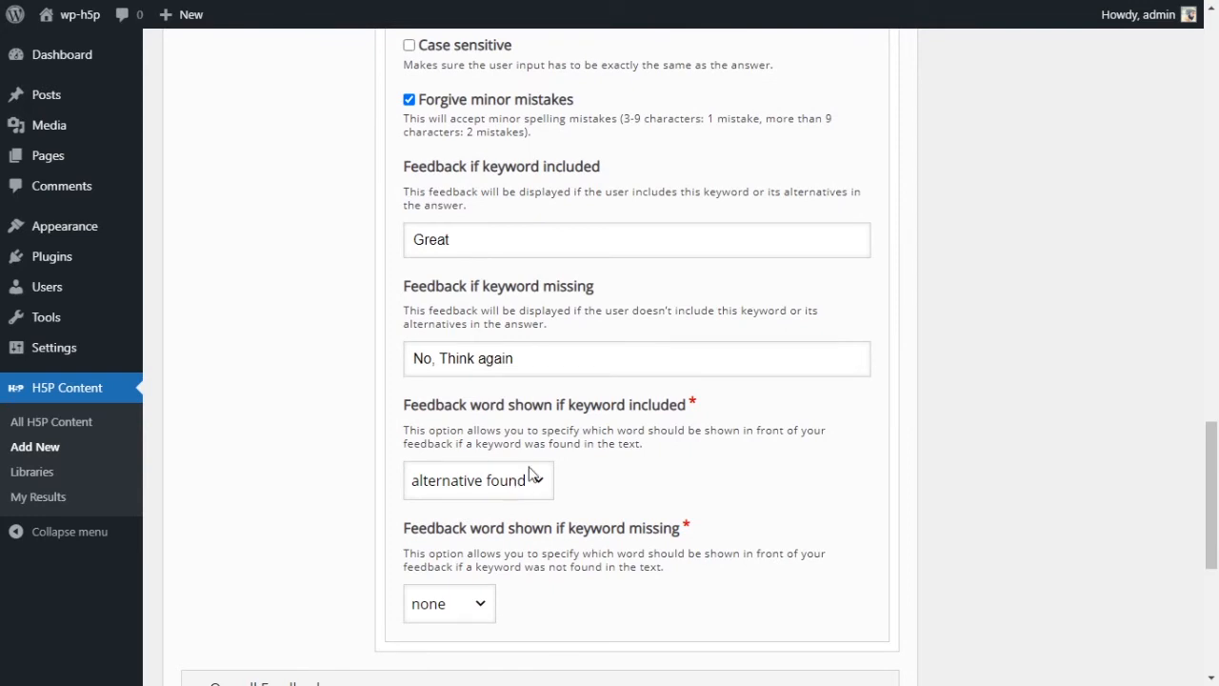
scroll(536, 462, "down", 2)
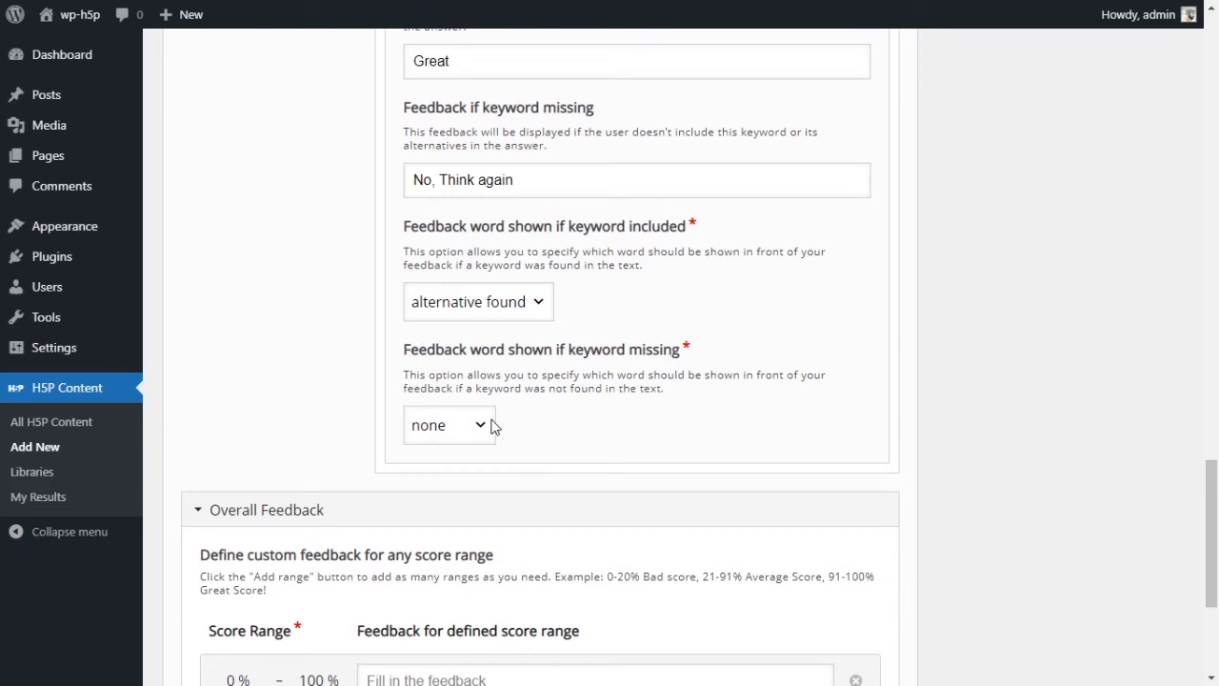
- Set the feedback word shown if the annex* keyword is missing to "keyword"
left_click(491, 425)
left_click(456, 465)
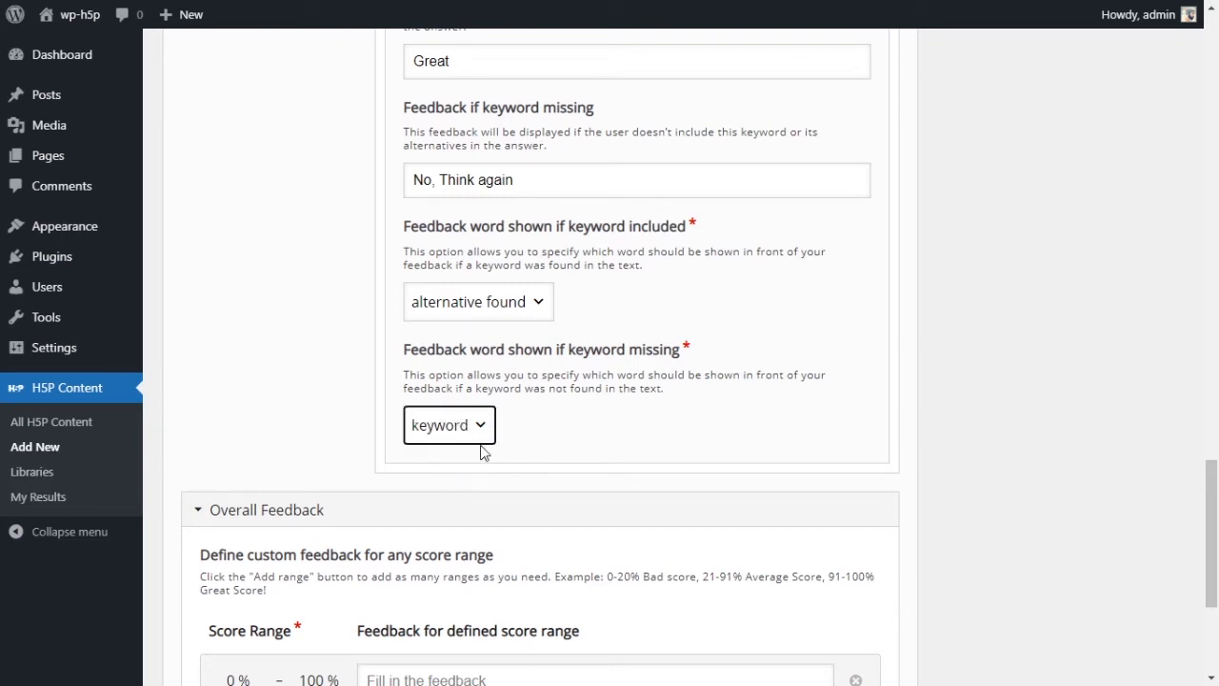
scroll(641, 458, "down", 2)
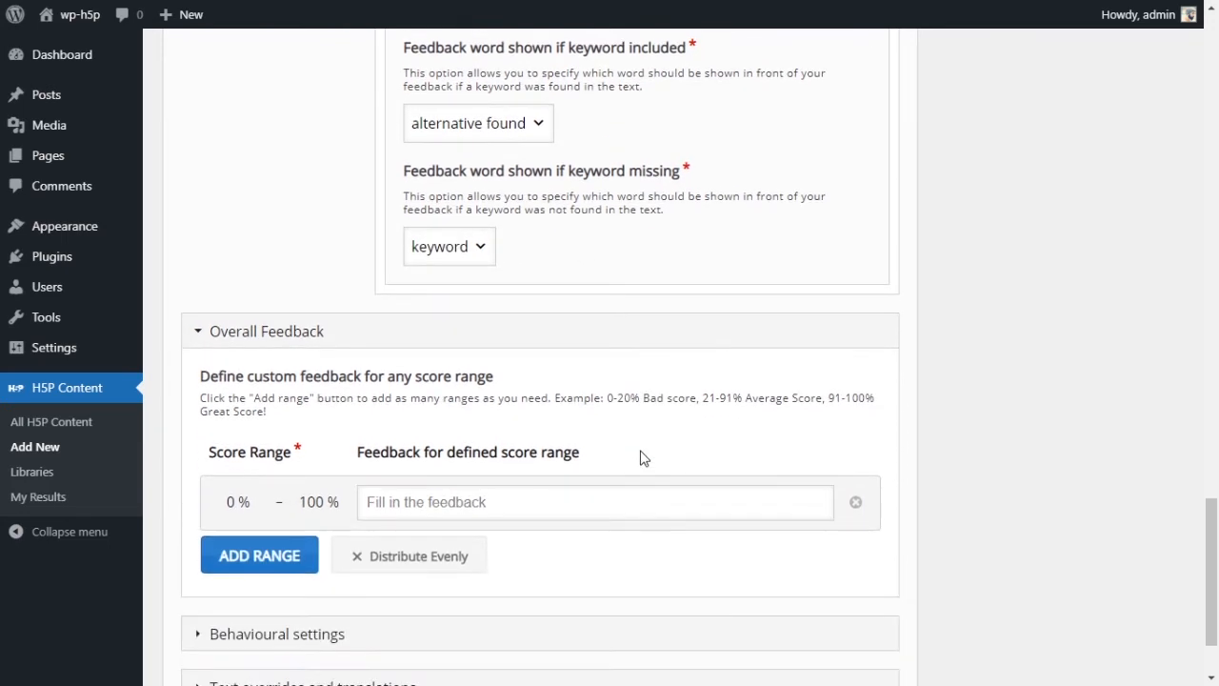
scroll(642, 457, "up", 4)
scroll(562, 443, "up", 2)
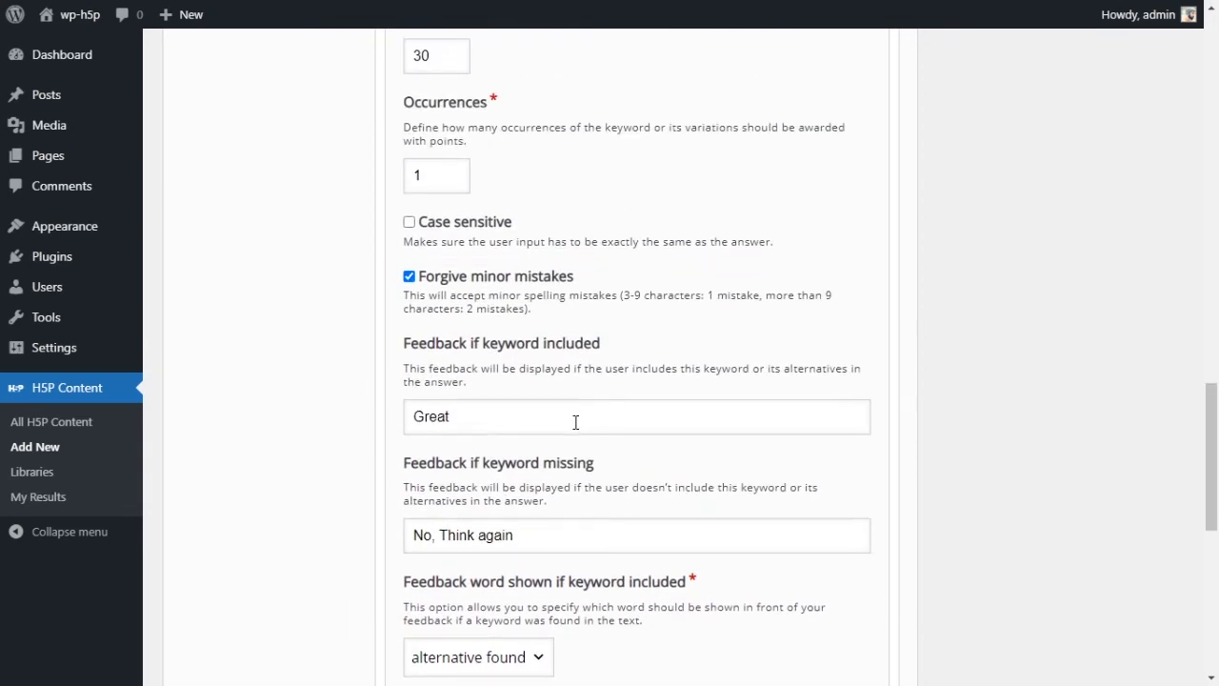
scroll(581, 438, "down", 4)
- Add a third keyword and fill it with "Great Depression" copied from the sample solution text
scroll(575, 428, "up", 12)
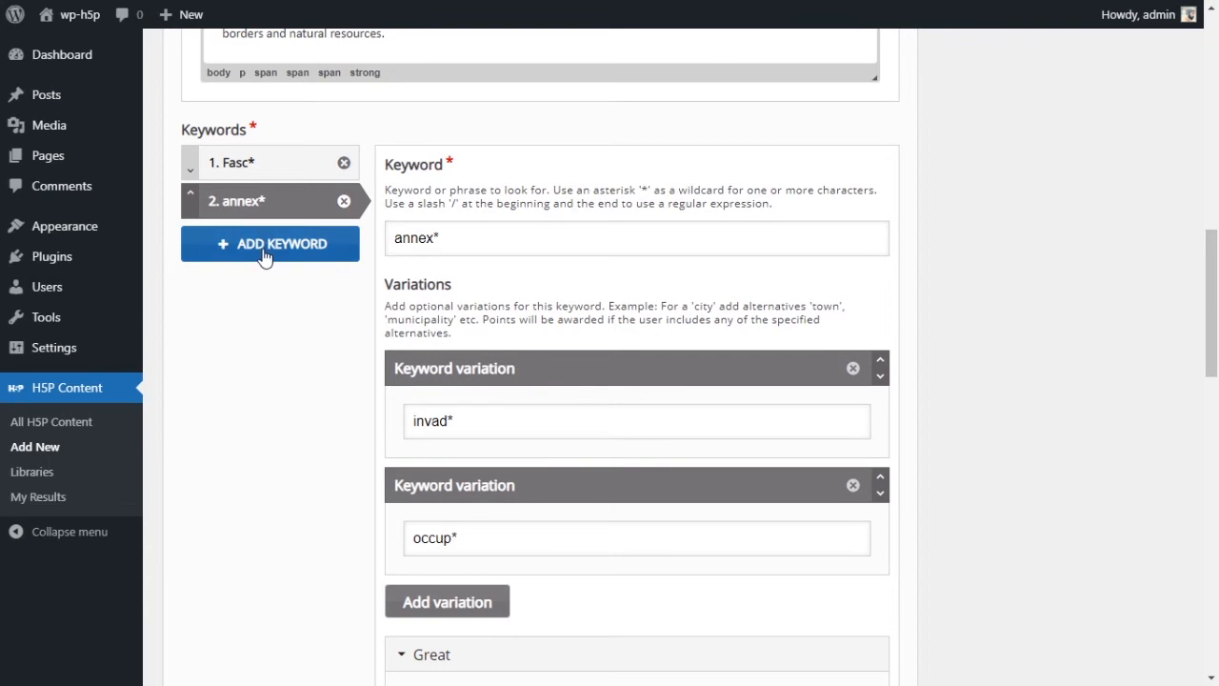
left_click(264, 245)
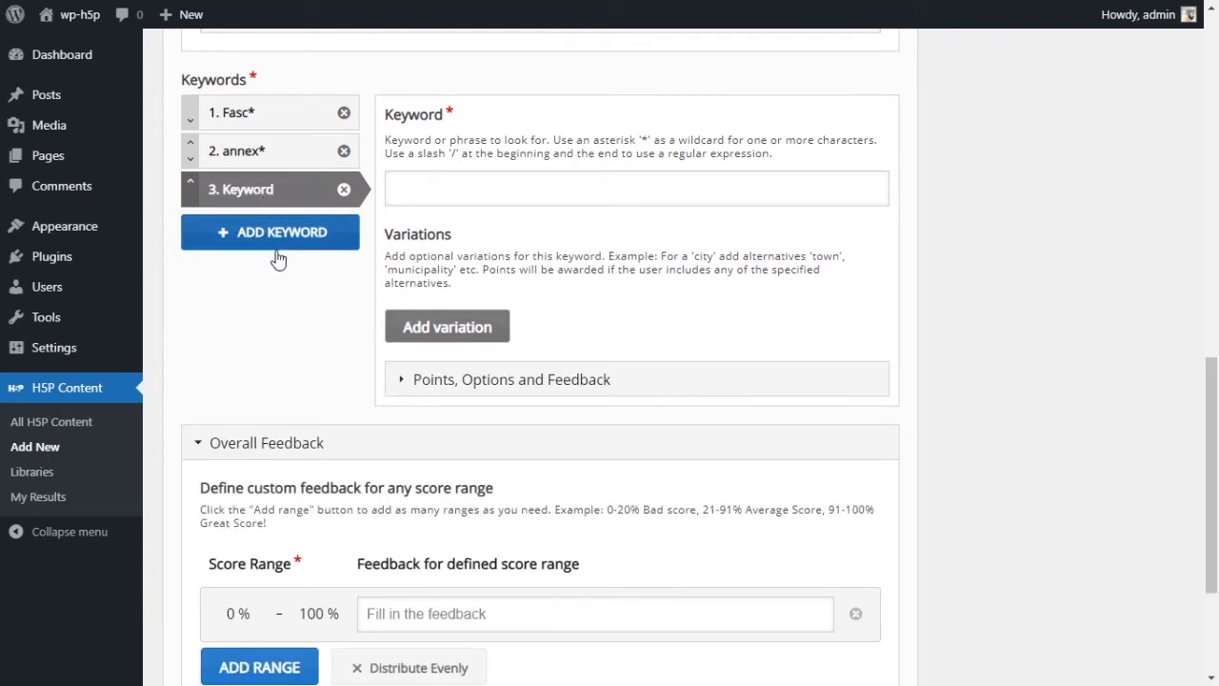
scroll(789, 328, "up", 5)
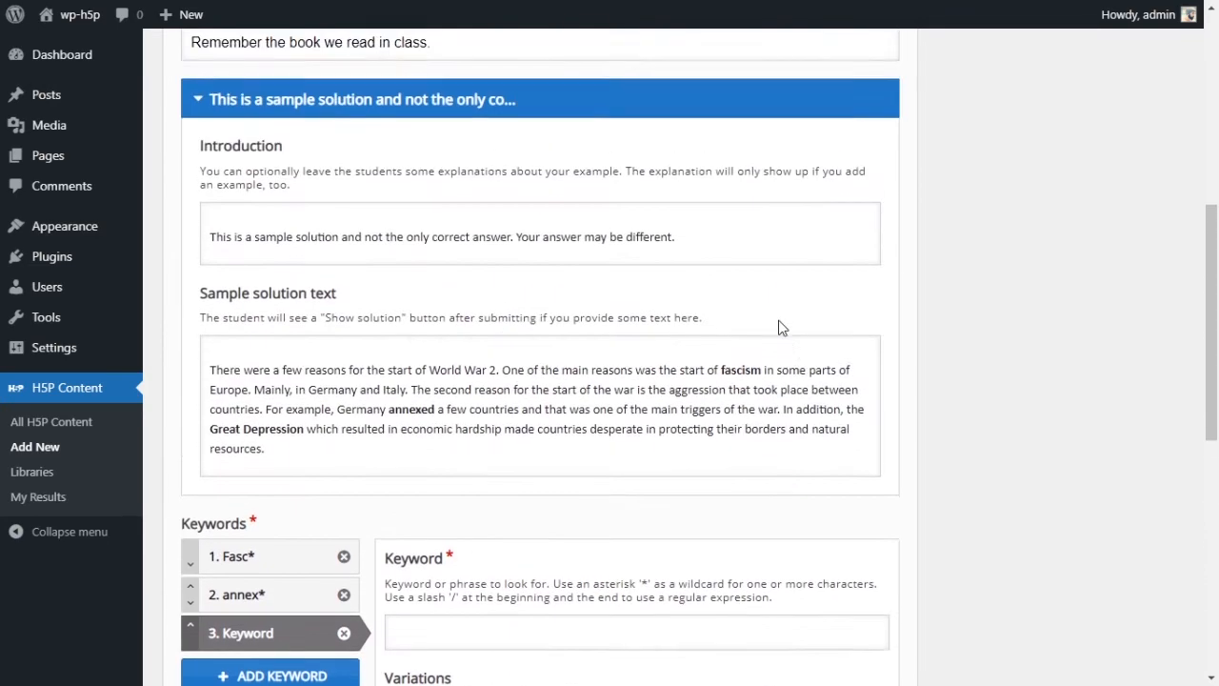
scroll(666, 314, "down", 2)
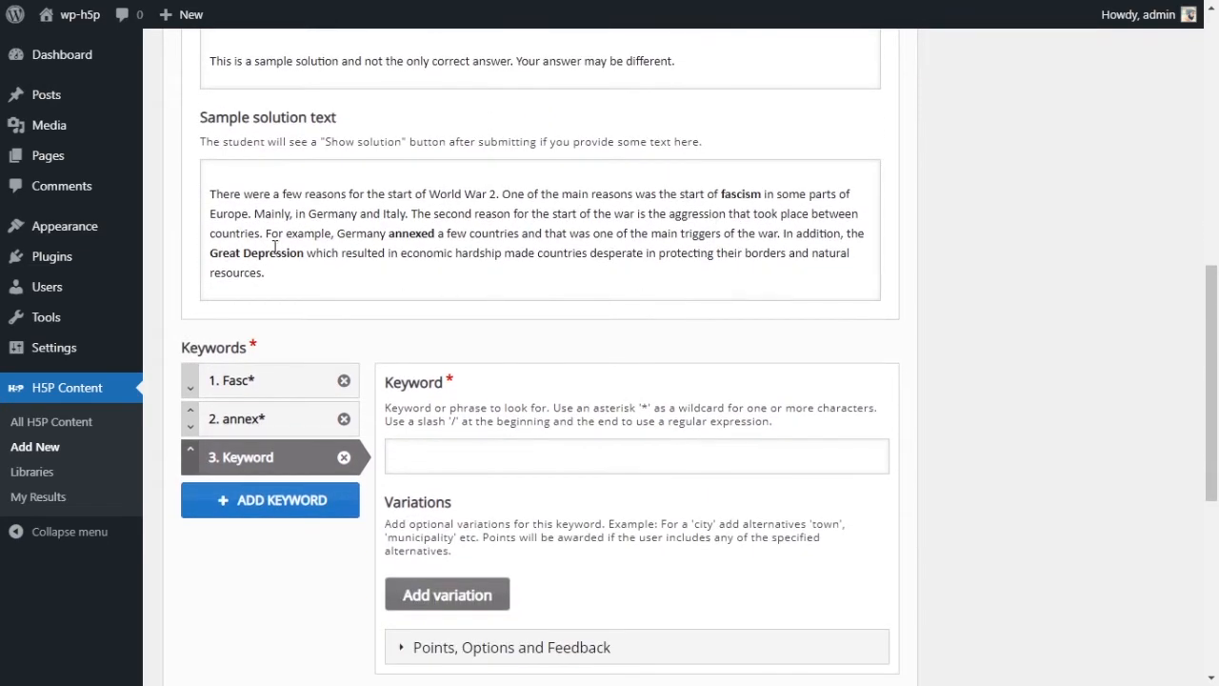
left_click(212, 255)
left_click_drag(295, 284, 389, 290)
key("ctrl+c")
key("ctrl+b")
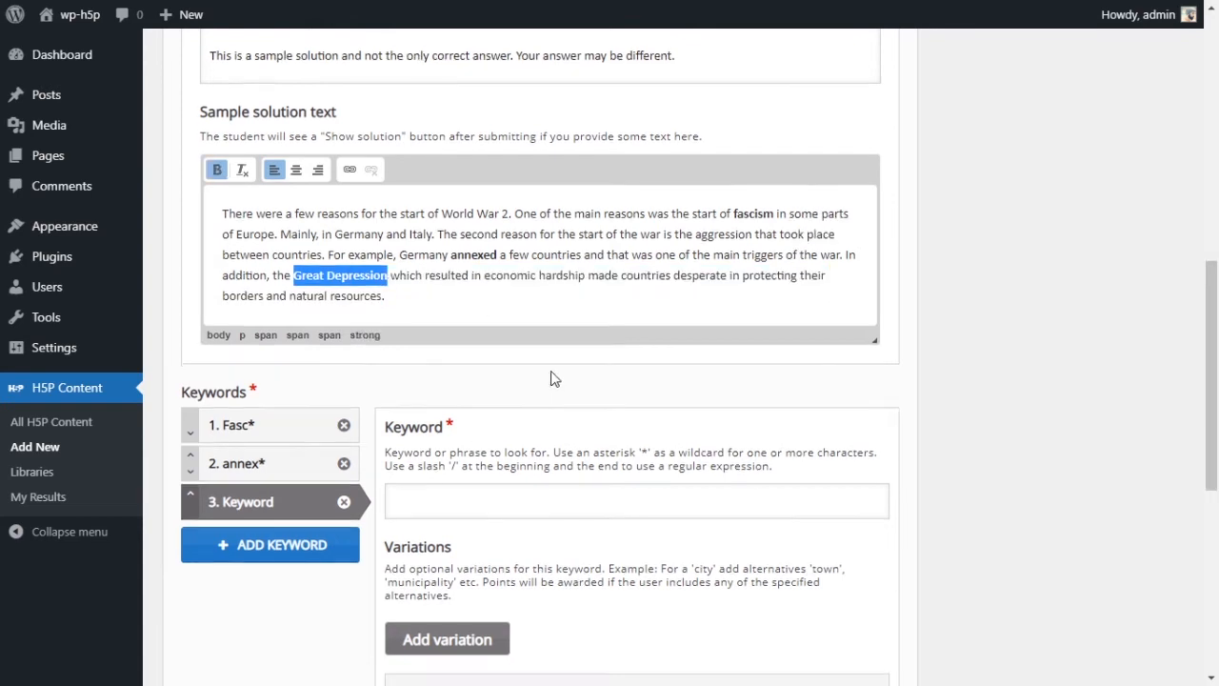
scroll(562, 376, "down", 2)
left_click(557, 336)
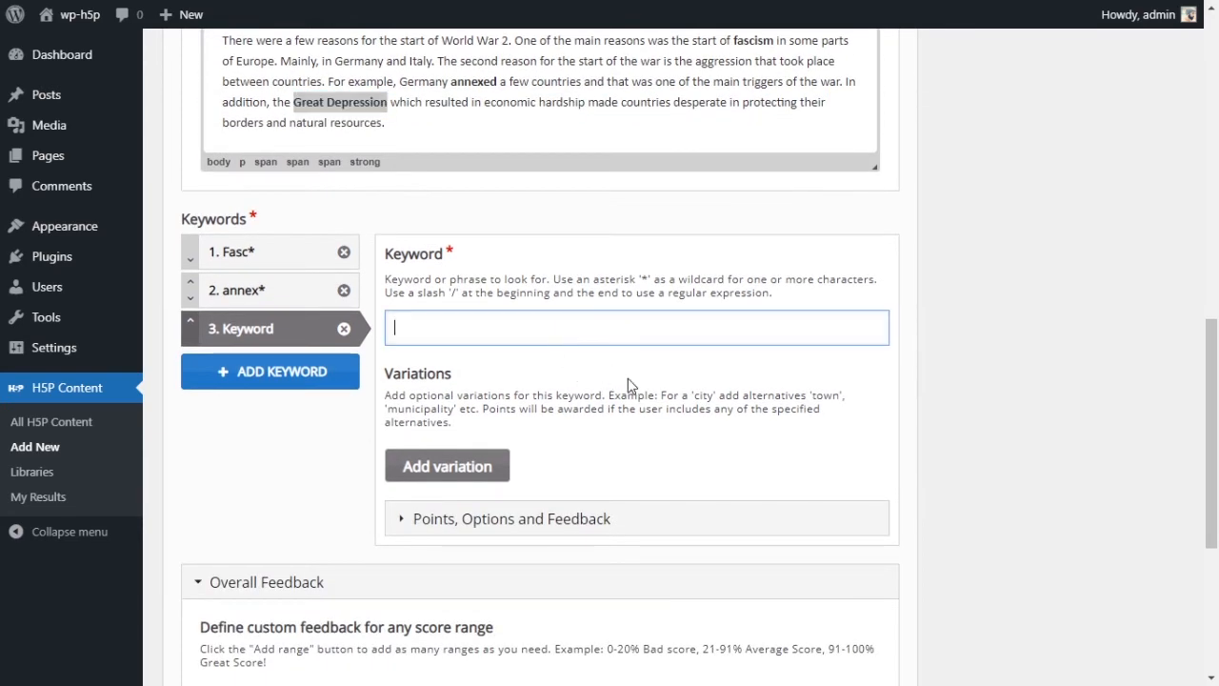
key("ctrl+v")
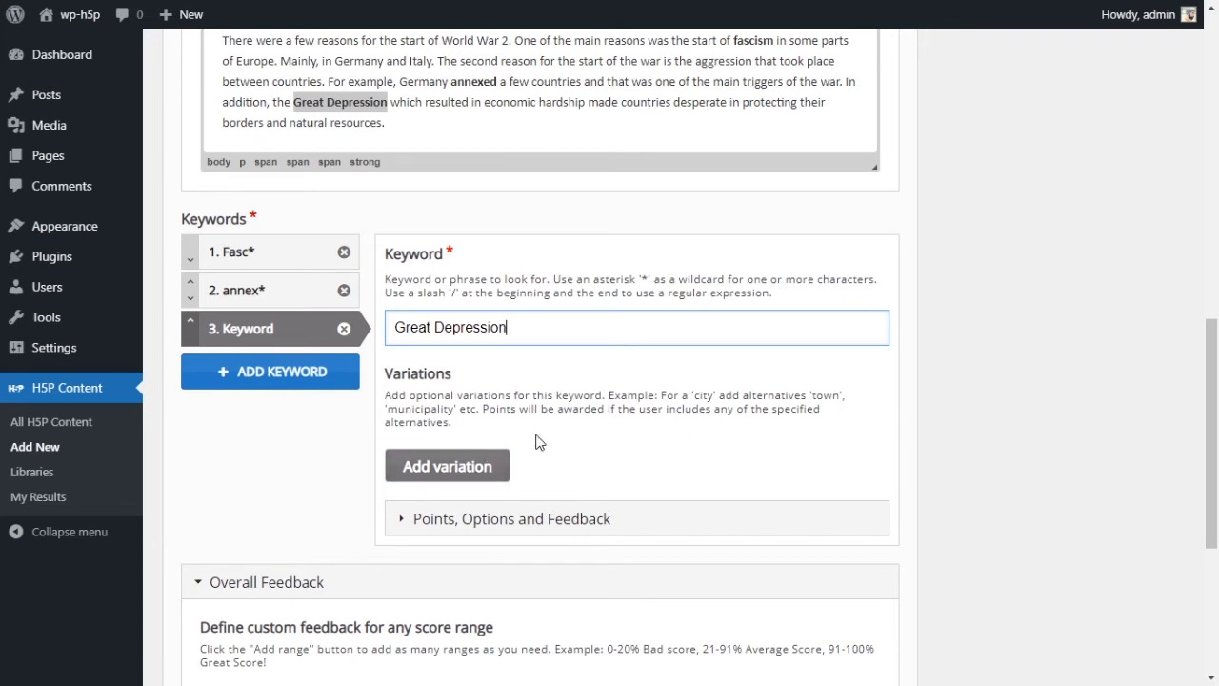
- Compare the Great Depression keyword with the bold phrase in the sample solution text
scroll(526, 452, "down", 1)
scroll(524, 455, "up", 1)
scroll(465, 391, "up", 1)
left_click(304, 191)
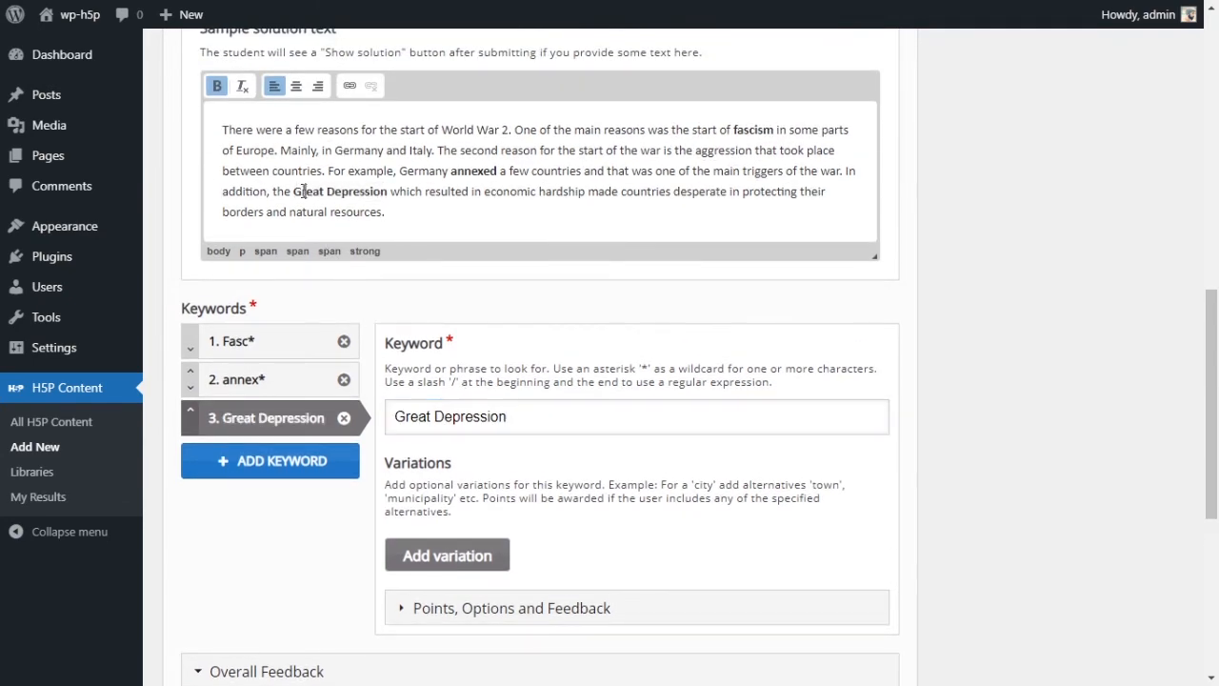
left_click_drag(293, 192, 388, 192)
scroll(535, 322, "down", 2)
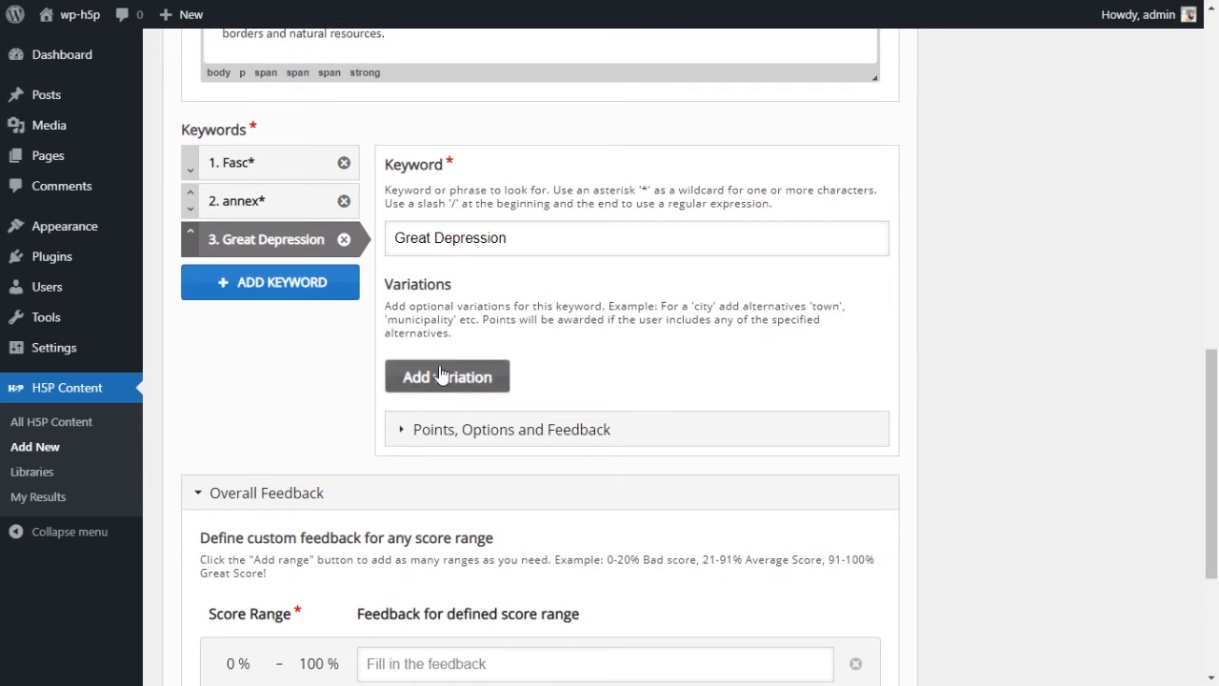
- Expand the points, options and feedback settings of the Great Depression keyword and set its points to 40
left_click(455, 435)
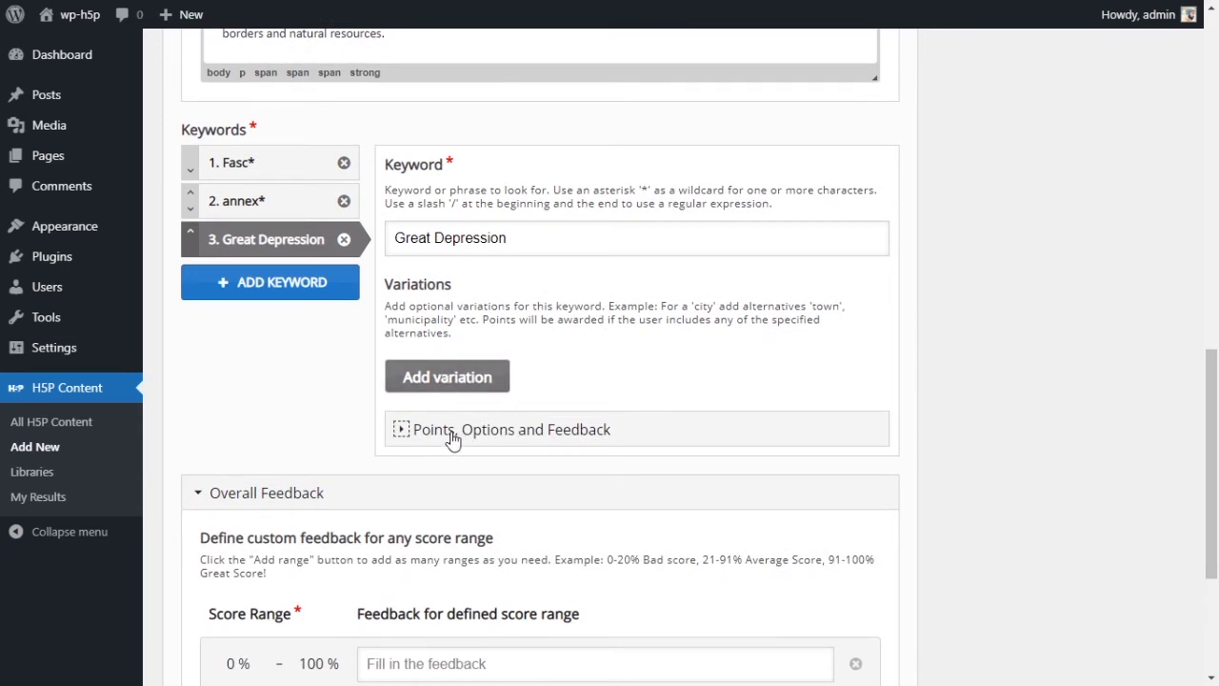
scroll(492, 427, "down", 3)
double_click(447, 278)
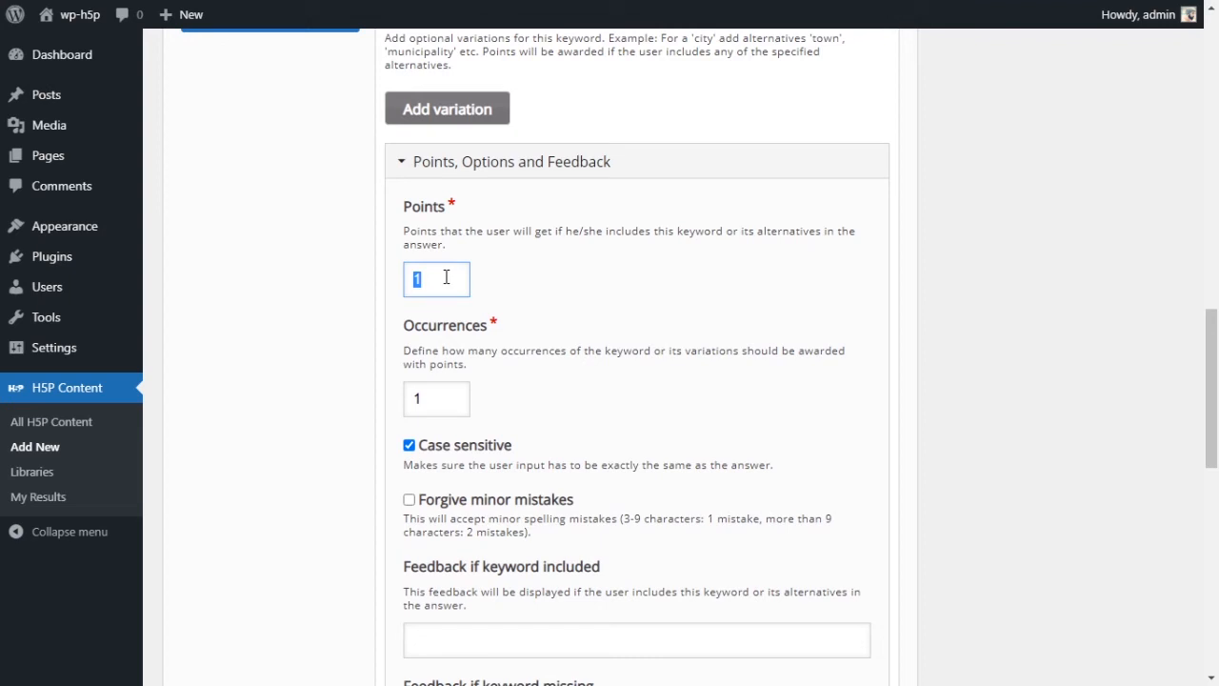
type("40")
left_click(533, 314)
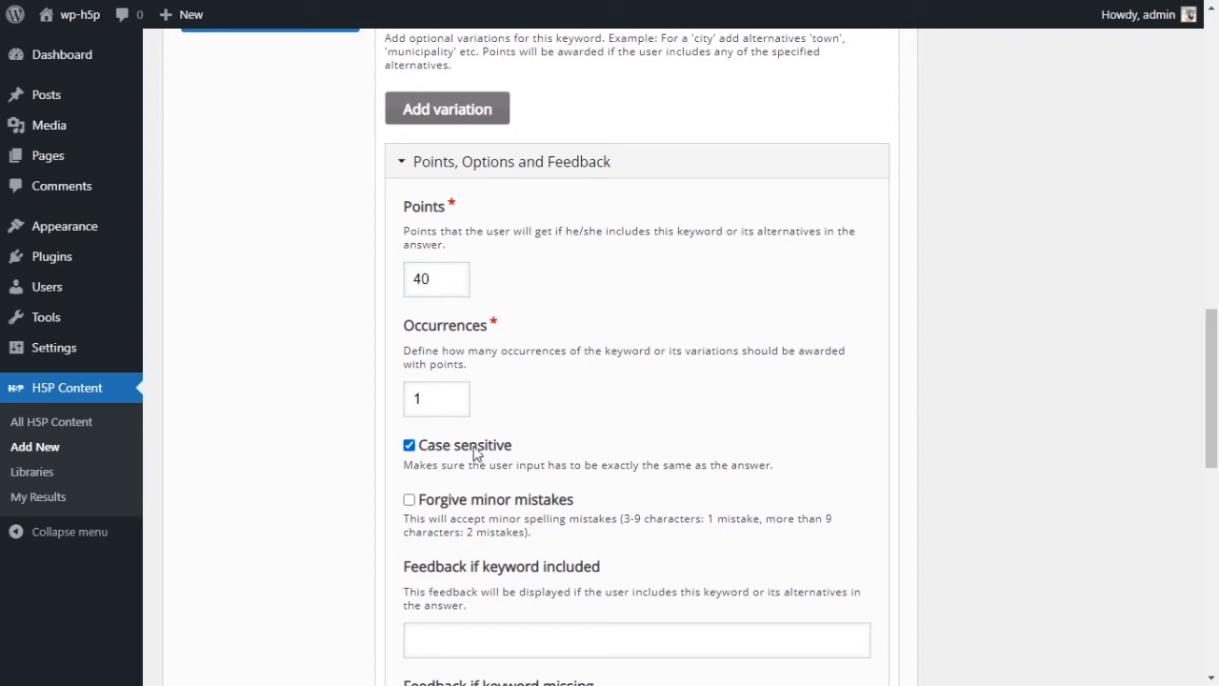
- Turn off case sensitivity for the Great Depression keyword and allow minor spelling mistakes
scroll(679, 456, "up", 2)
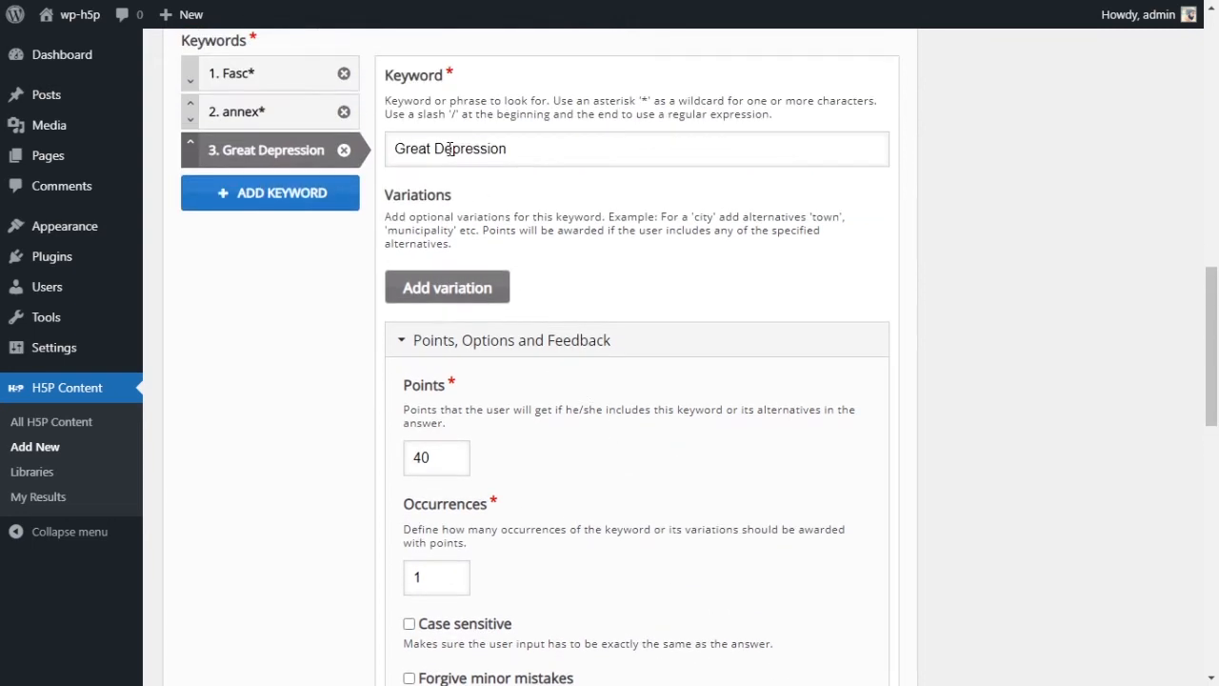
left_click_drag(450, 150, 400, 147)
left_click(645, 194)
scroll(645, 266, "down", 4)
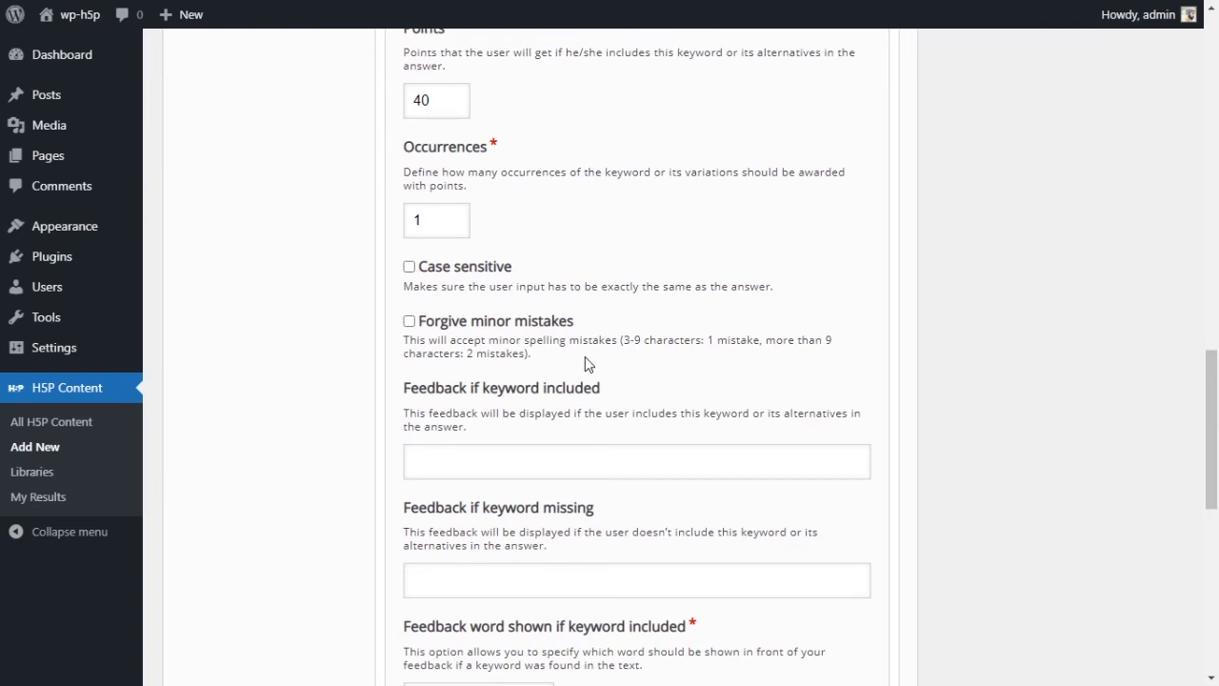
scroll(633, 328, "down", 1)
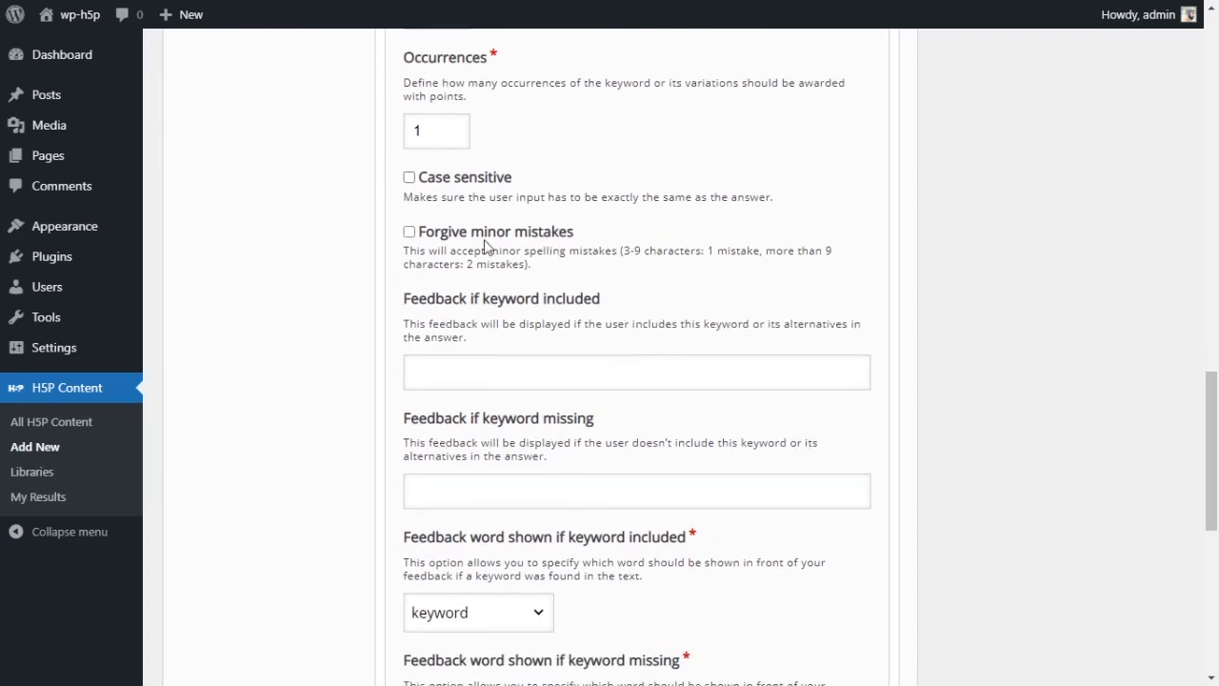
left_click(484, 241)
- Enter "Great" as the feedback if the Great Depression keyword is included and "Nope" if it is missing
left_click(510, 363)
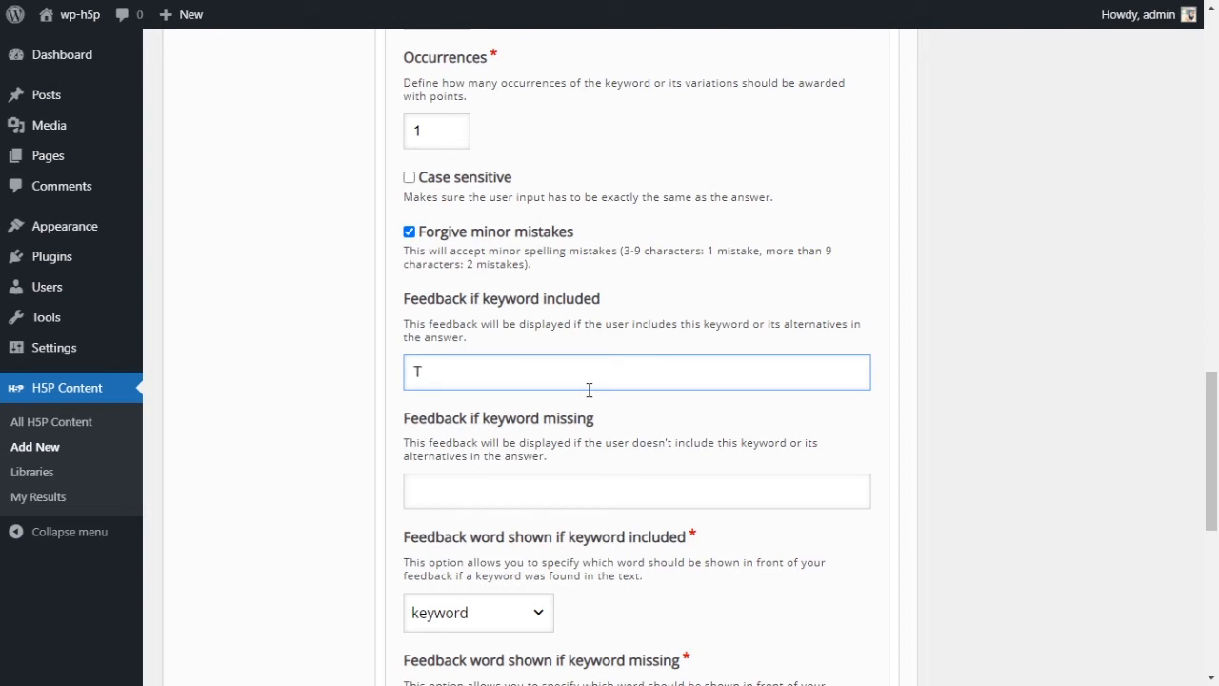
type("Great")
scroll(589, 390, "down", 1)
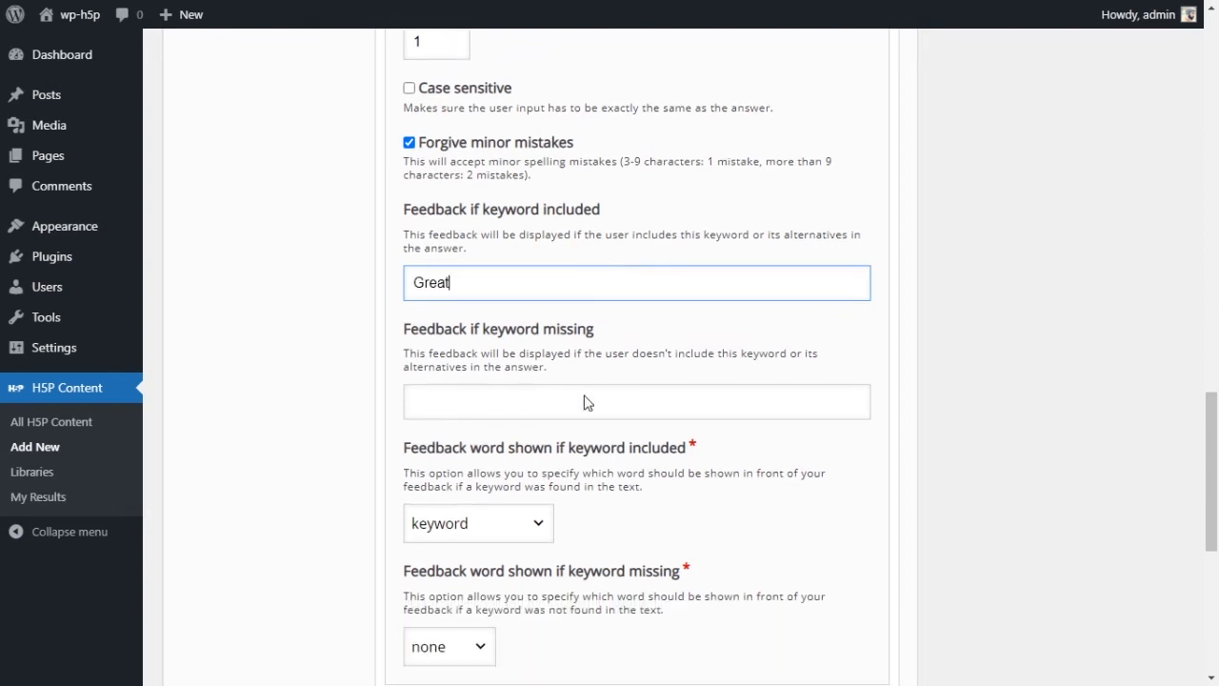
left_click(571, 406)
type("Nope")
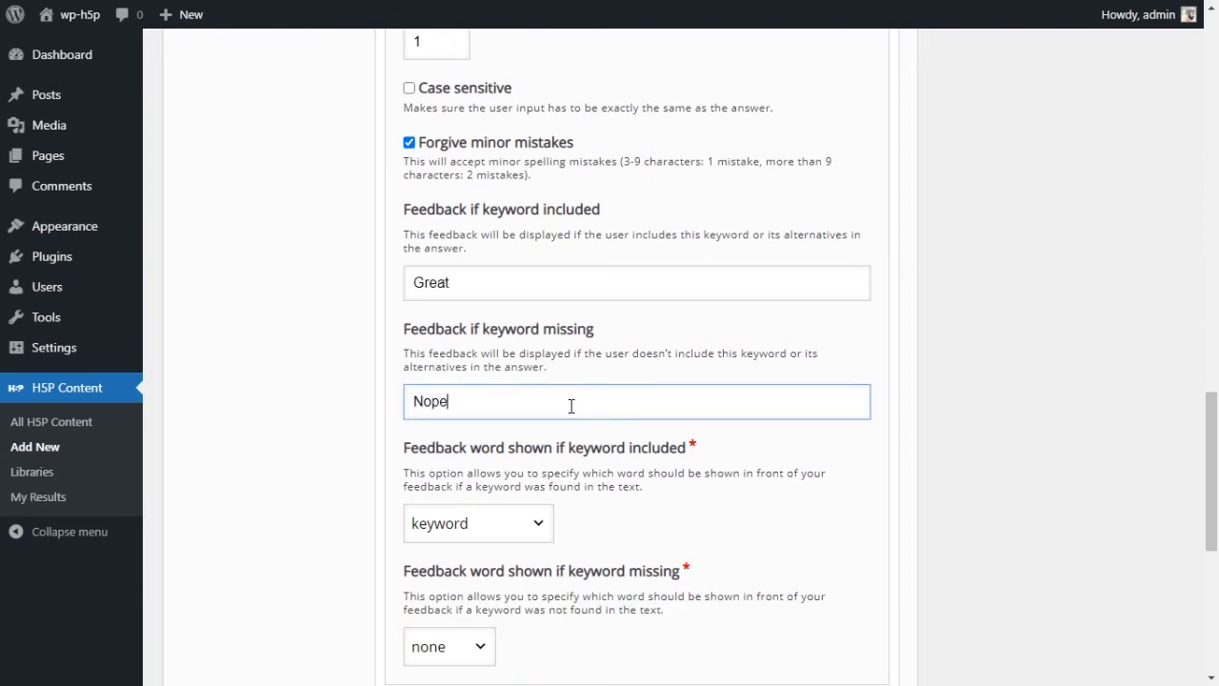
- Choose "keyword" as the feedback word shown if the Great Depression keyword is included
scroll(572, 406, "down", 1)
left_click(522, 433)
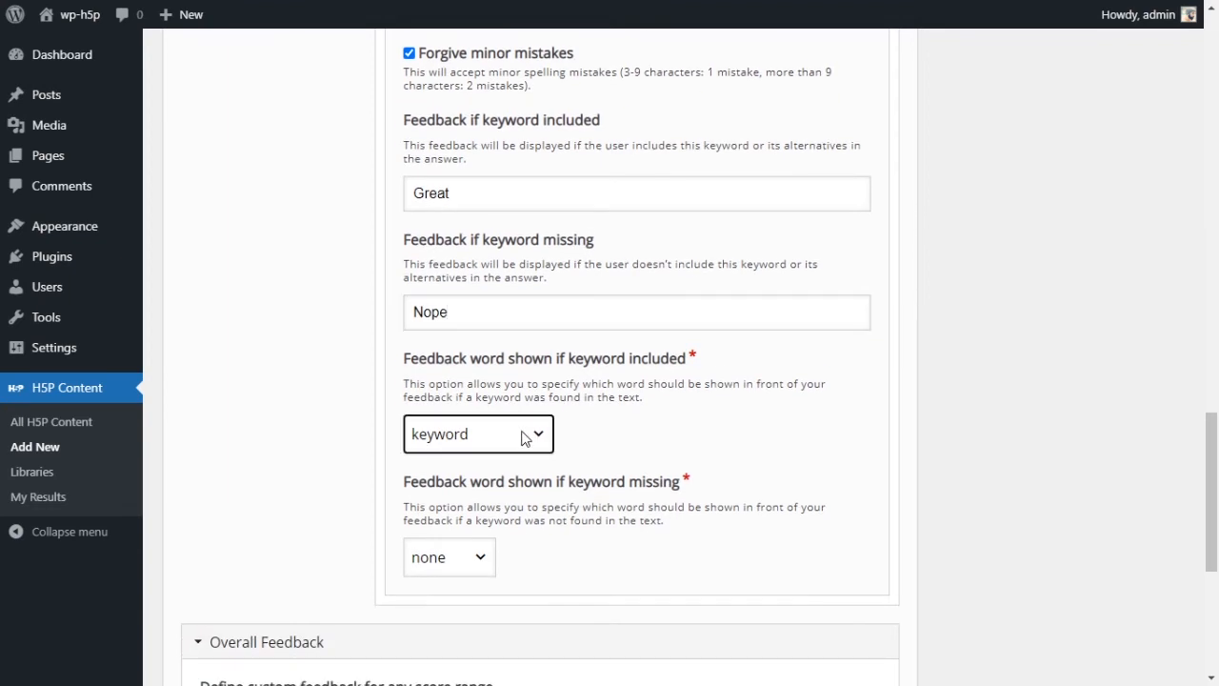
scroll(590, 433, "down", 2)
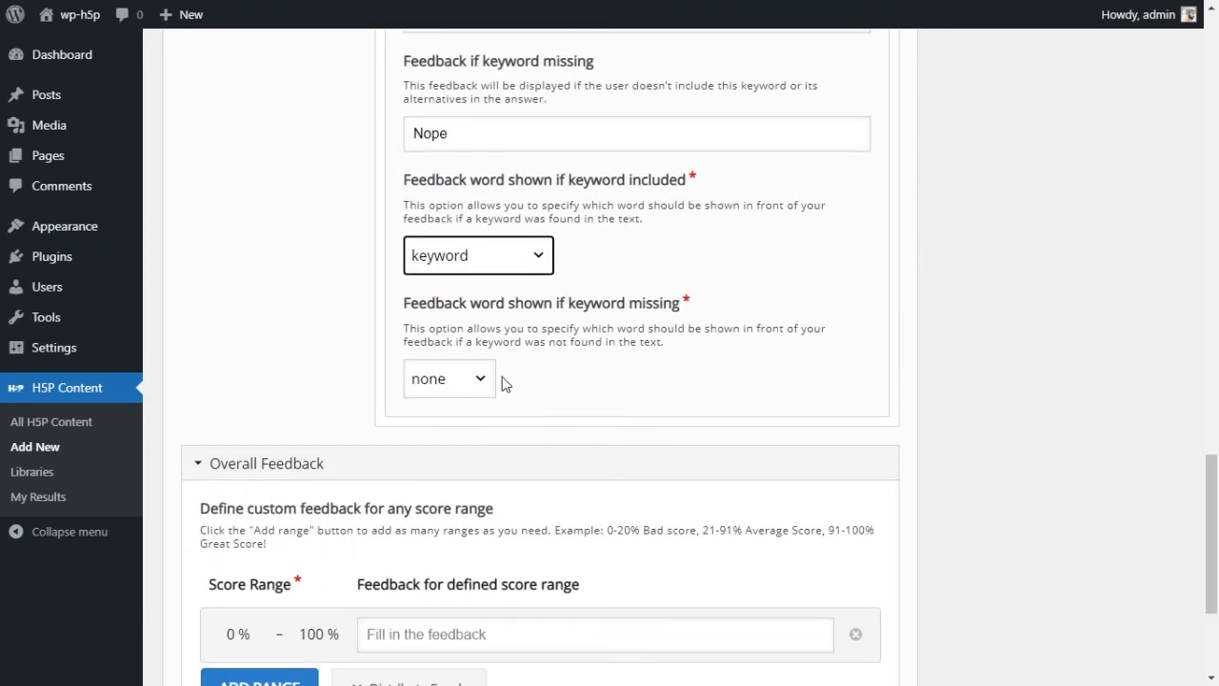
- Choose "keyword" as the feedback word shown if the Great Depression keyword is missing
left_click(480, 395)
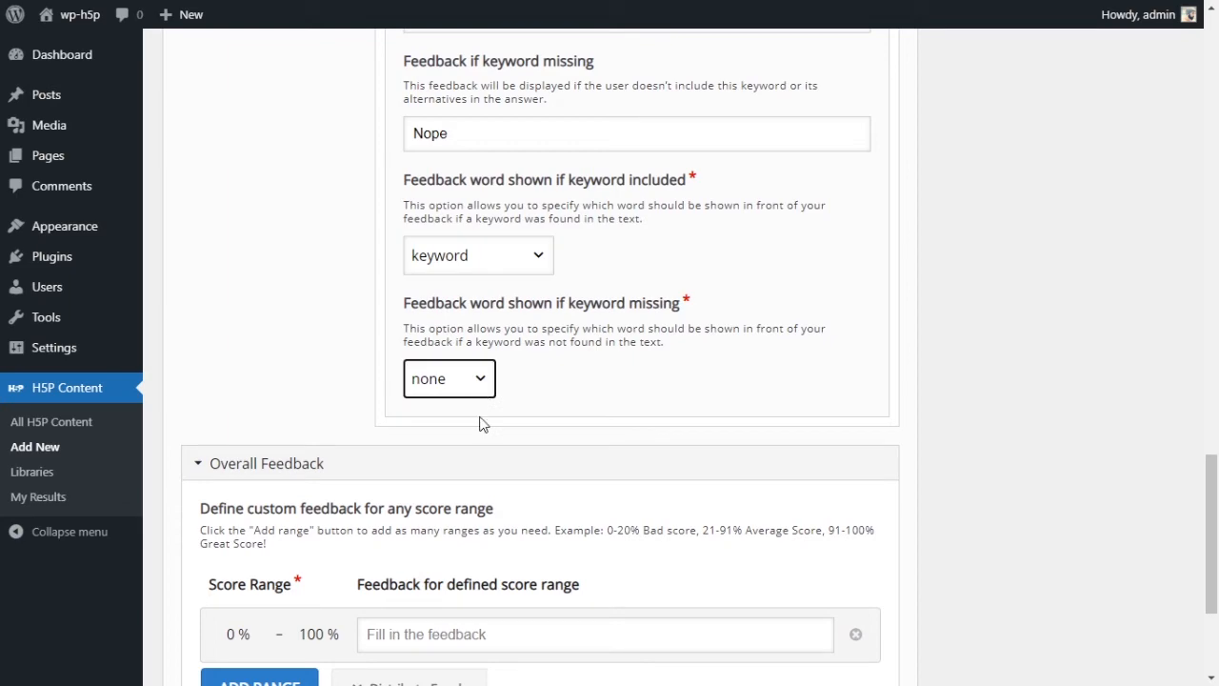
left_click(481, 422)
left_click(620, 397)
- Review the Fasc* and Great Depression keyword entries and compare them with the sample solution text
scroll(637, 391, "up", 10)
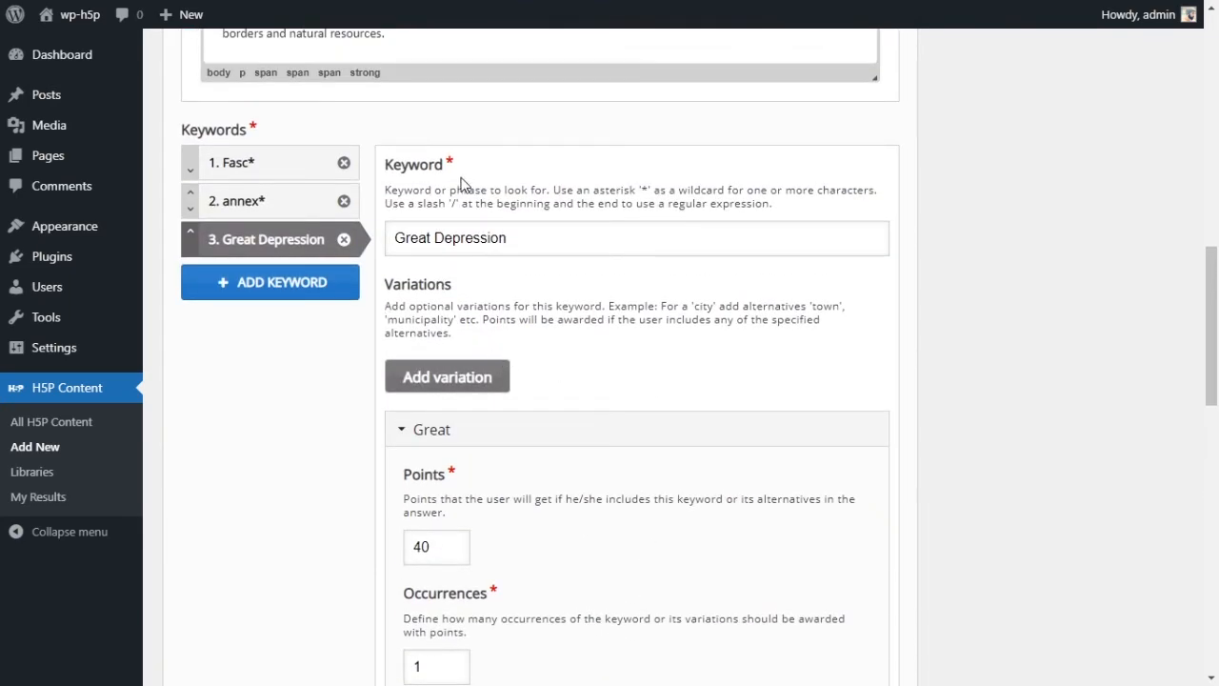
left_click(262, 209)
left_click(261, 122)
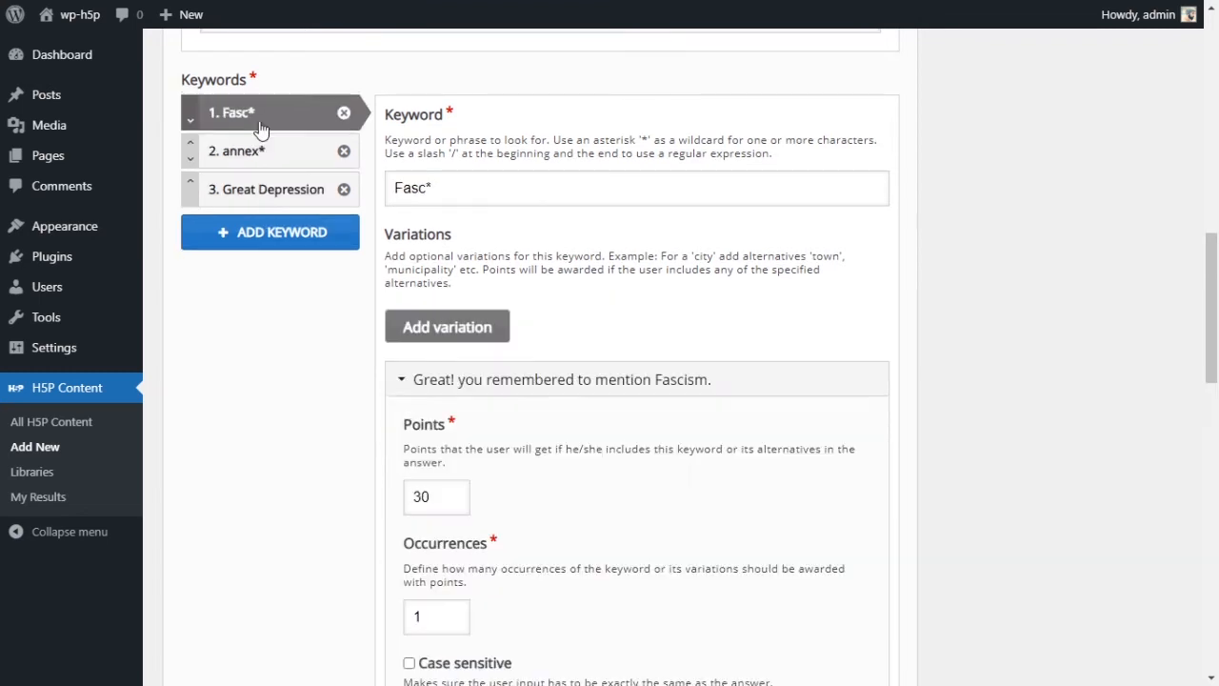
left_click(252, 189)
scroll(589, 278, "up", 3)
scroll(589, 278, "up", 1)
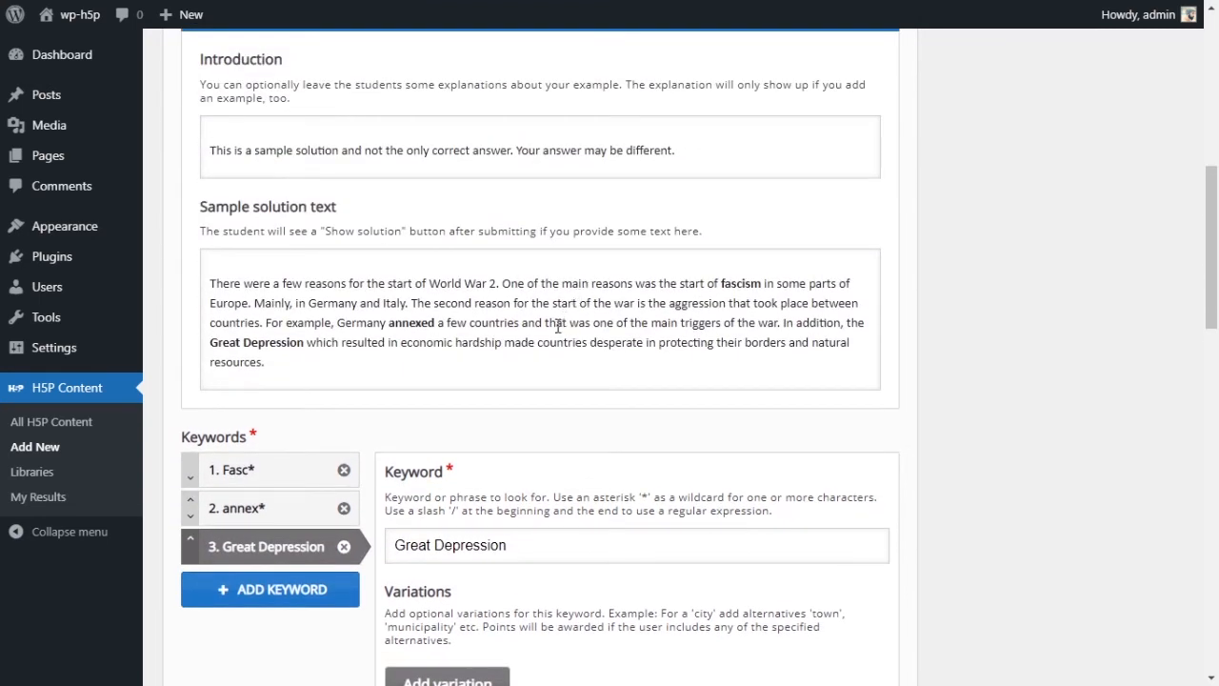
left_click(243, 297)
left_click_drag(324, 322, 396, 348)
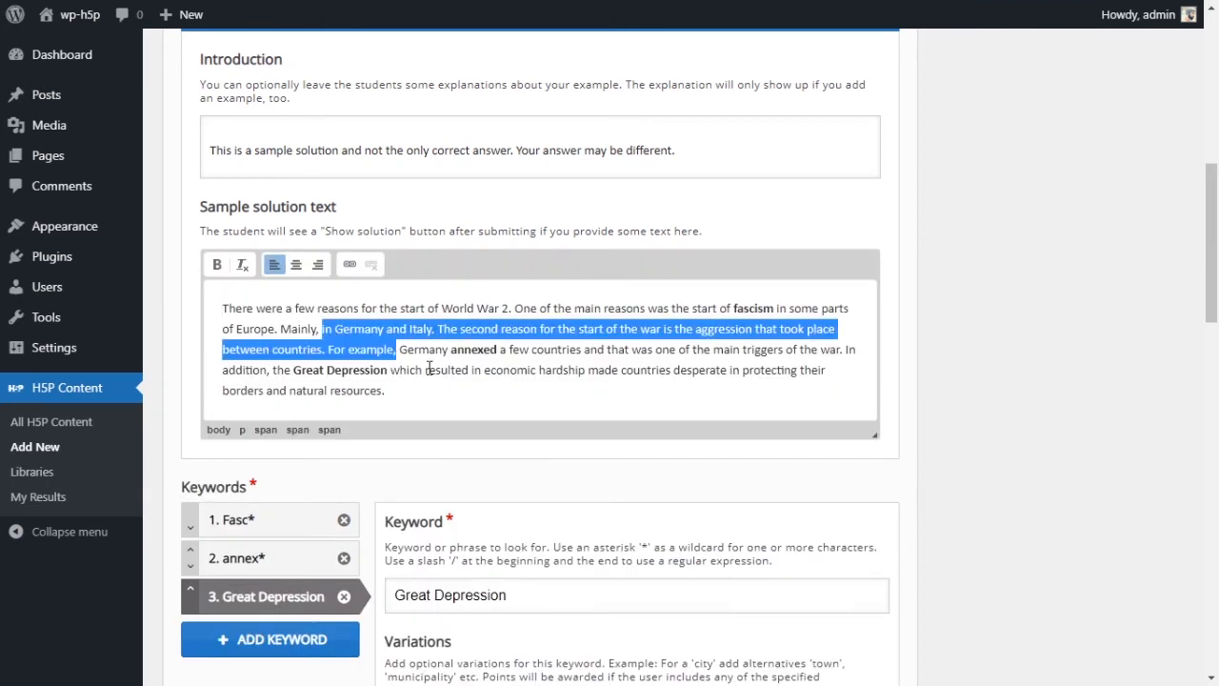
scroll(463, 375, "up", 2)
left_click(412, 340)
scroll(505, 376, "down", 15)
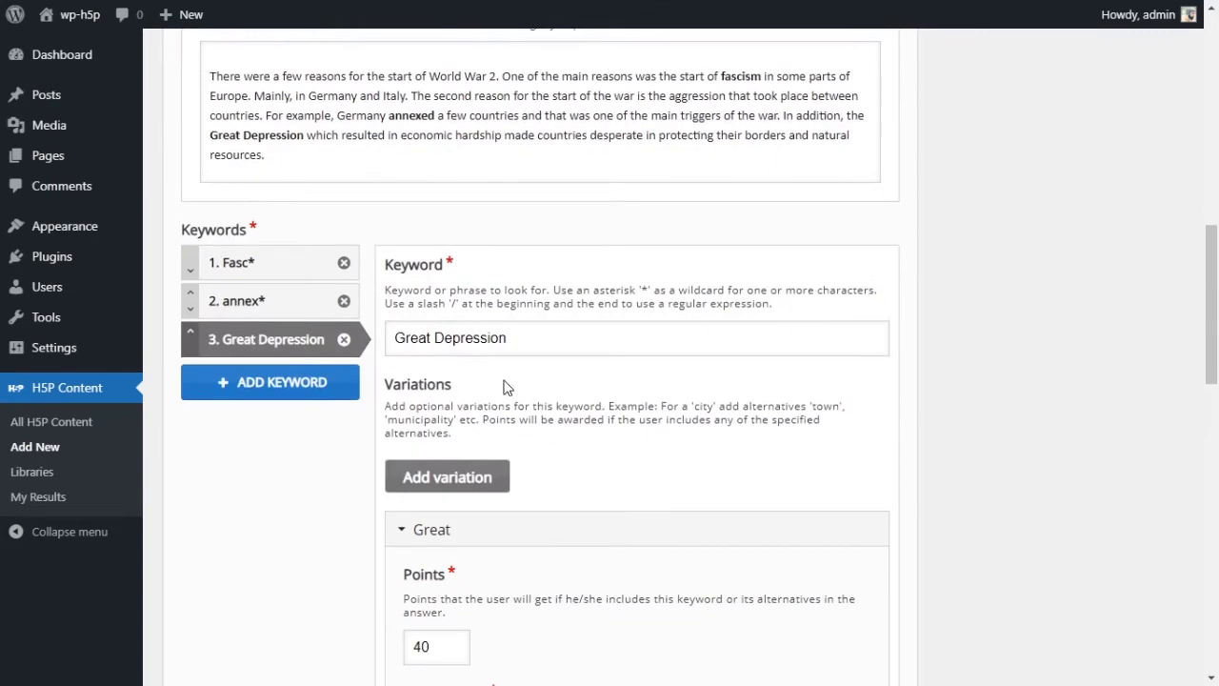
- Try out a second score range in the overall feedback and delete it
scroll(477, 383, "down", 3)
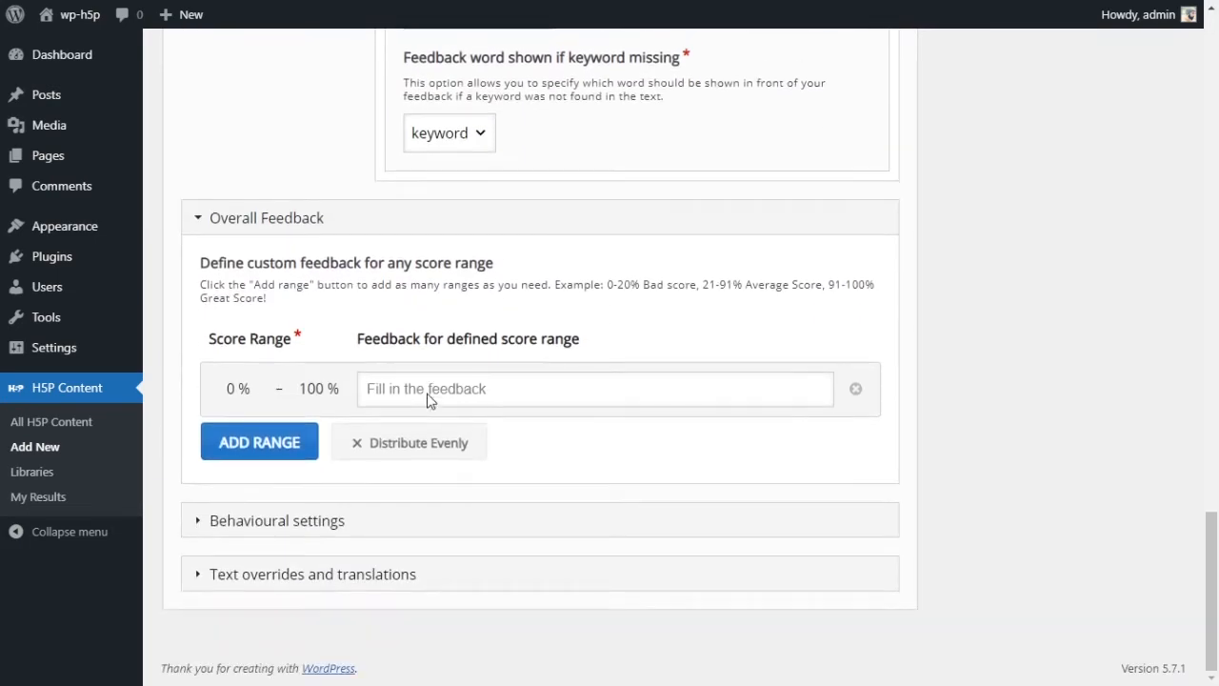
scroll(405, 364, "up", 5)
scroll(386, 348, "down", 5)
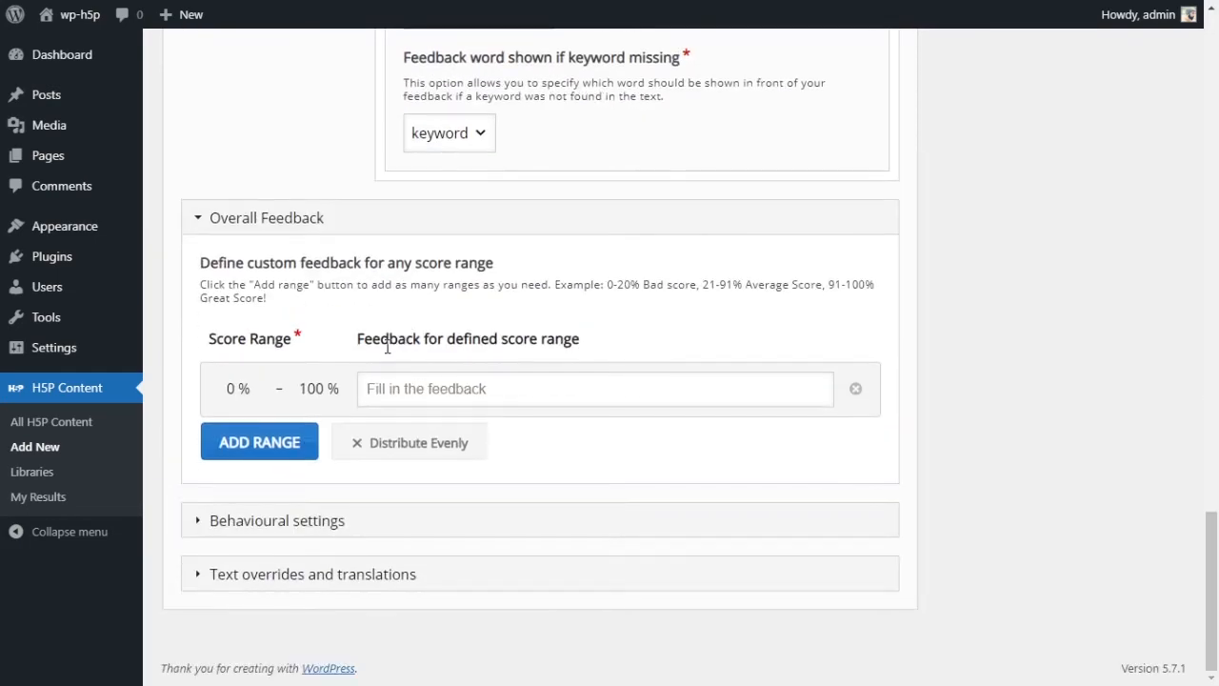
left_click(198, 220)
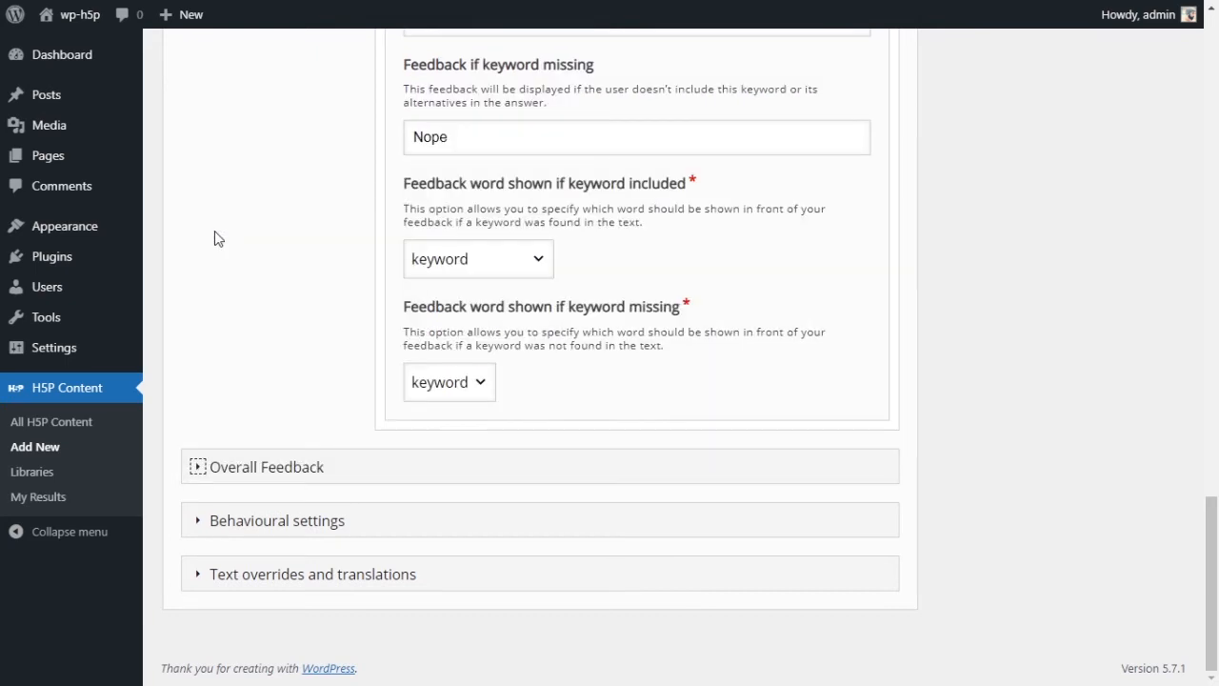
left_click(196, 467)
scroll(286, 447, "down", 3)
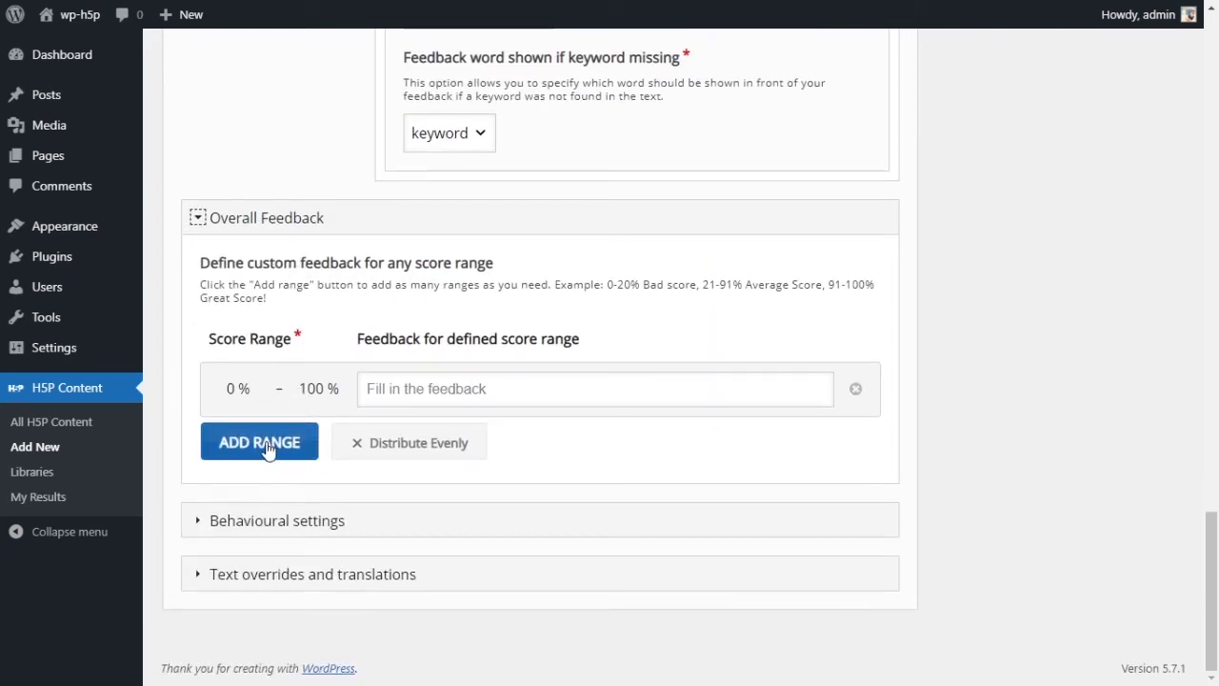
left_click(408, 385)
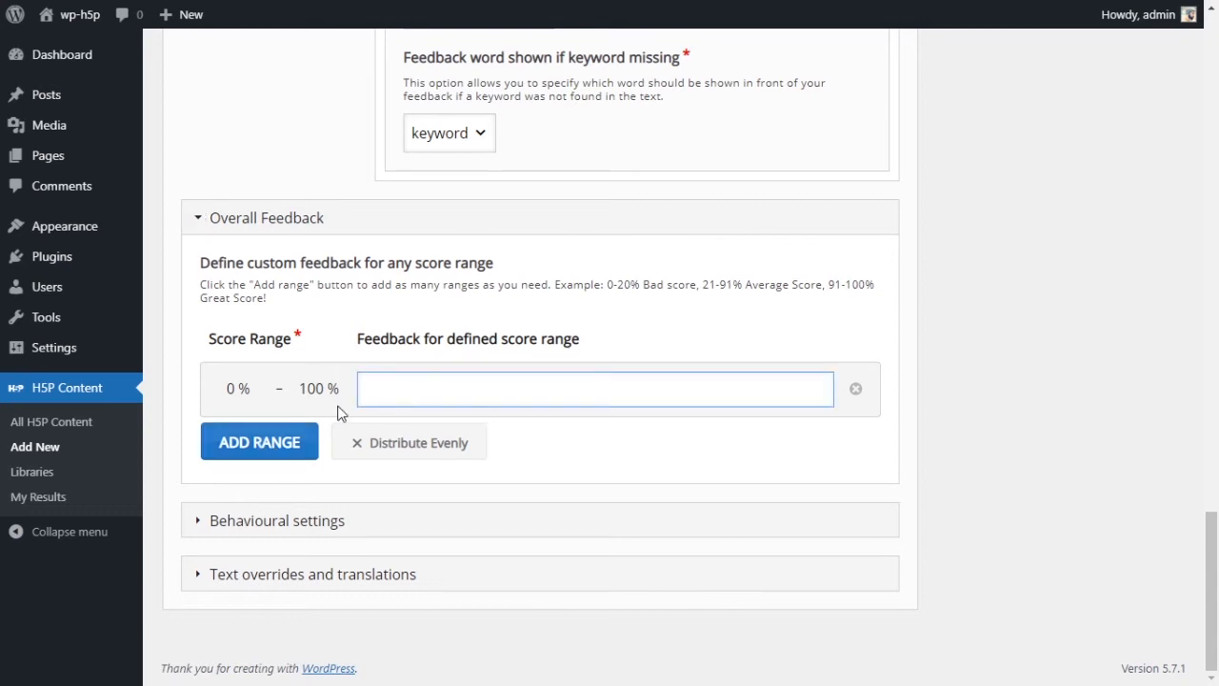
left_click(286, 438)
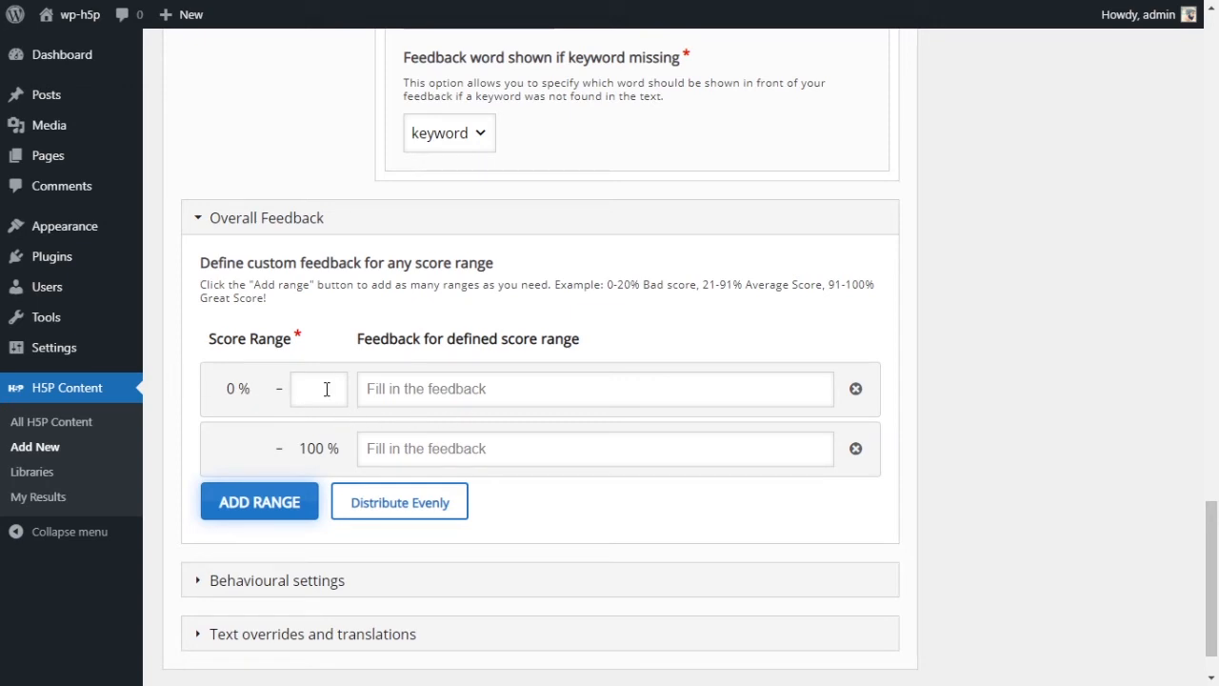
scroll(479, 403, "down", 1)
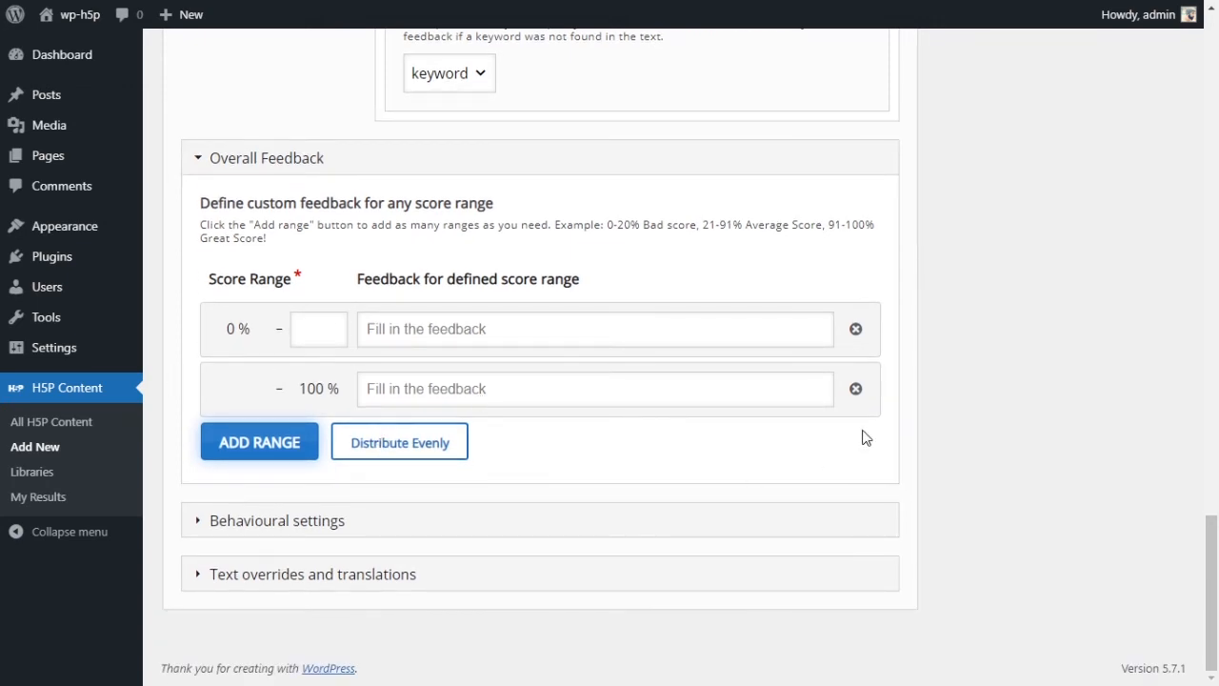
left_click(855, 389)
left_click(623, 511)
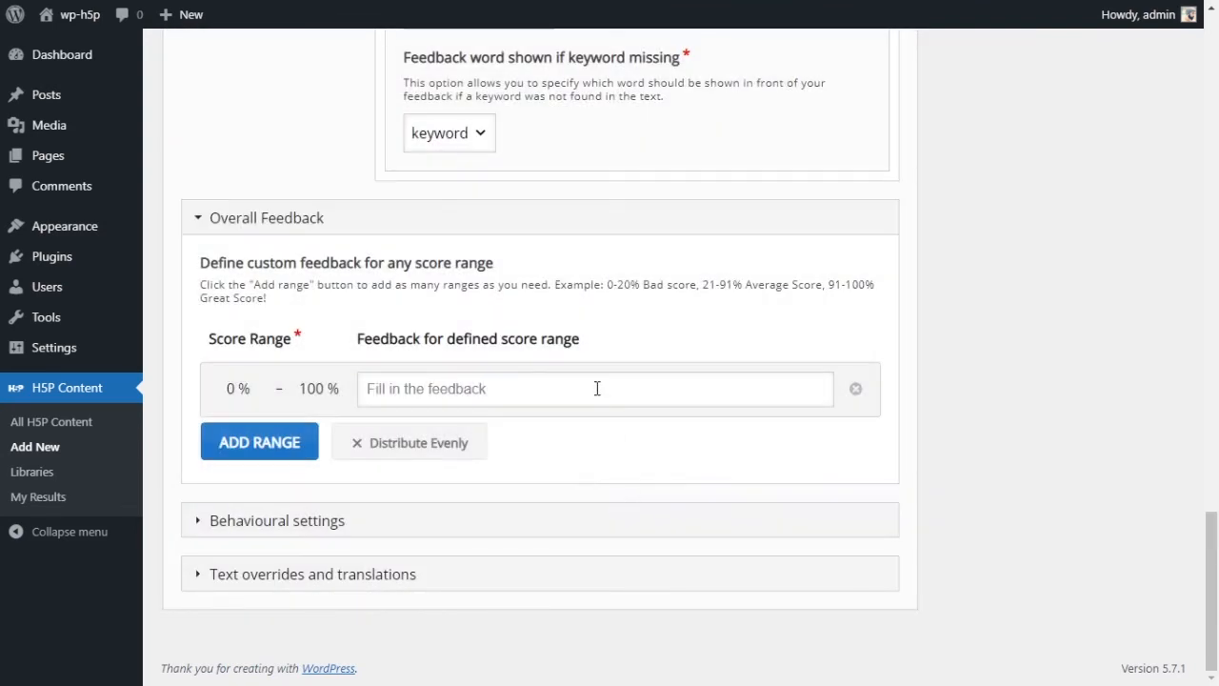
- Expand the behavioural settings and set the minimum number of characters to 1000 and the maximum to 15000
left_click(240, 522)
scroll(425, 470, "down", 3)
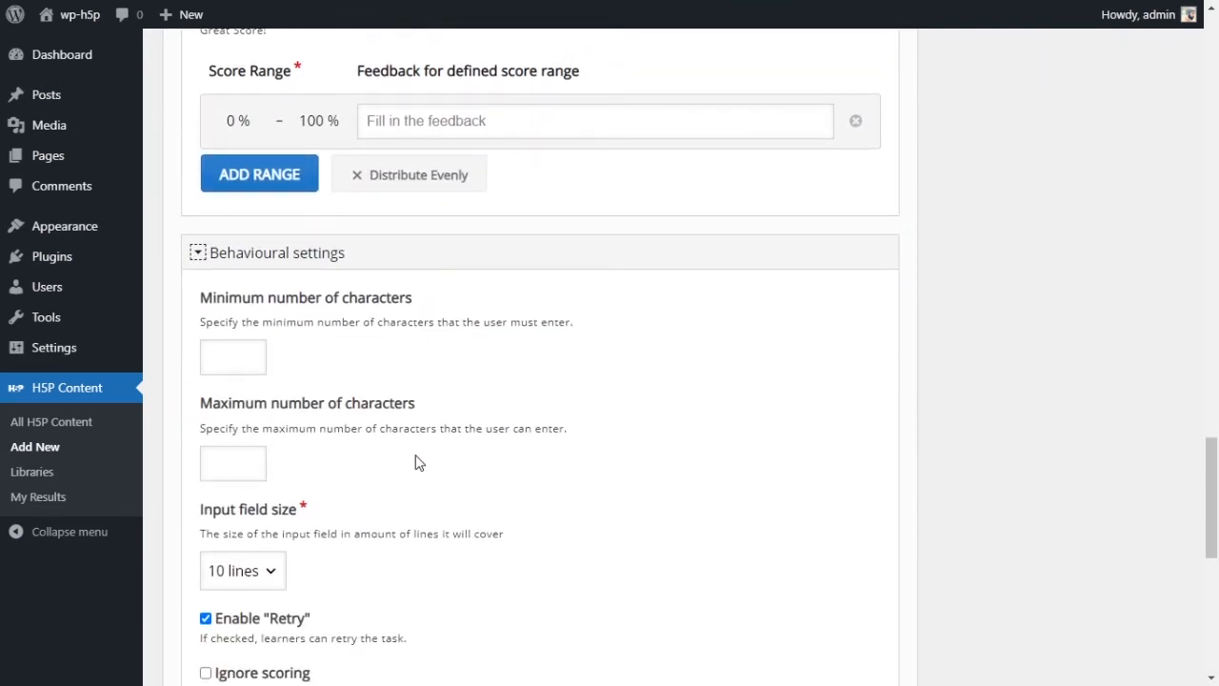
left_click(240, 355)
left_click_drag(1216, 566, 1179, 553)
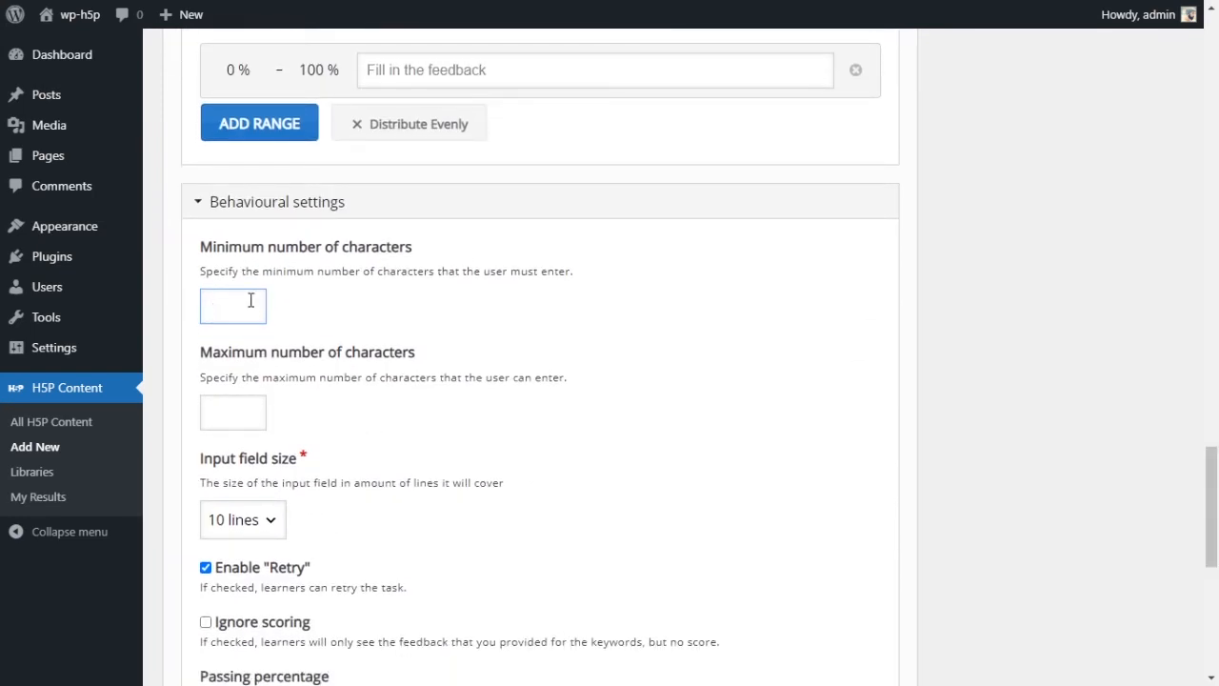
type("000")
key("Tab")
type("15000")
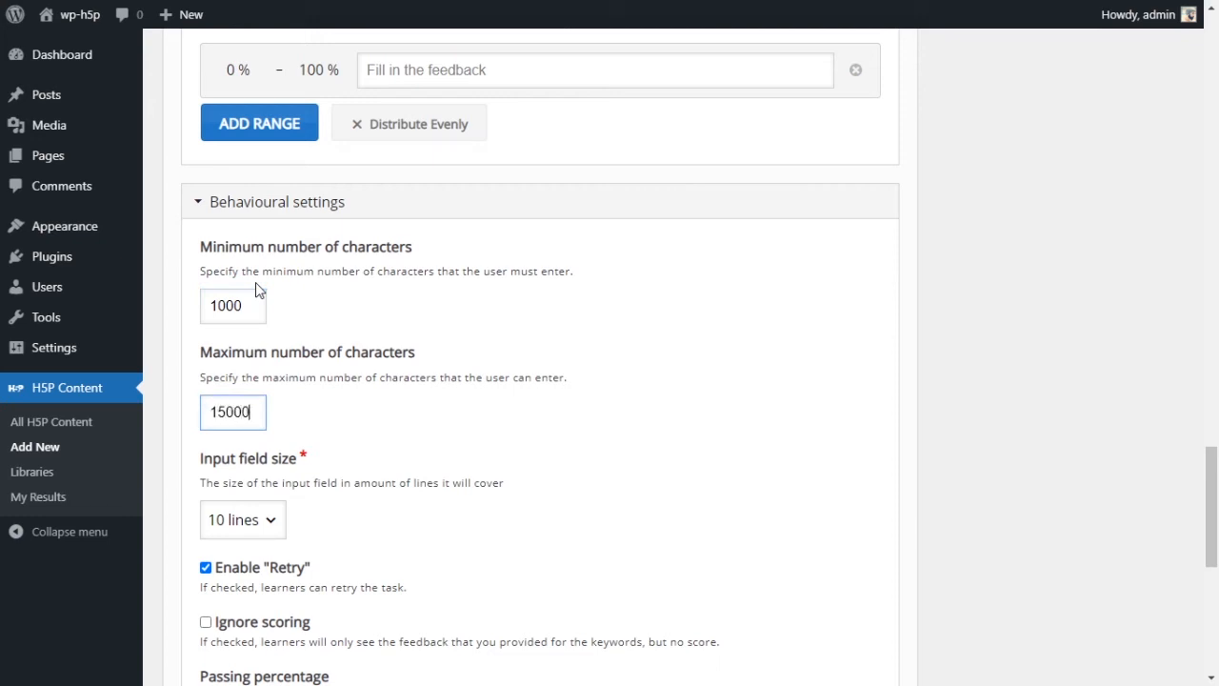
- Try an input field size of 1 line and set it back to 10 lines
key("Tab")
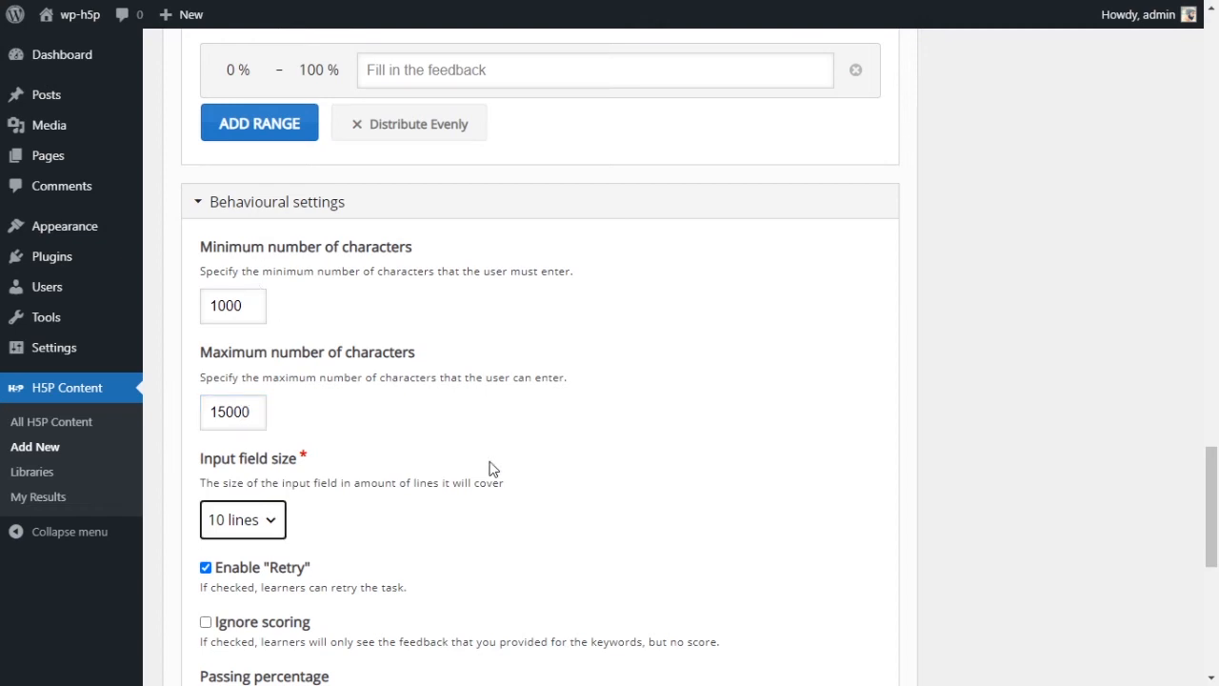
scroll(386, 462, "down", 2)
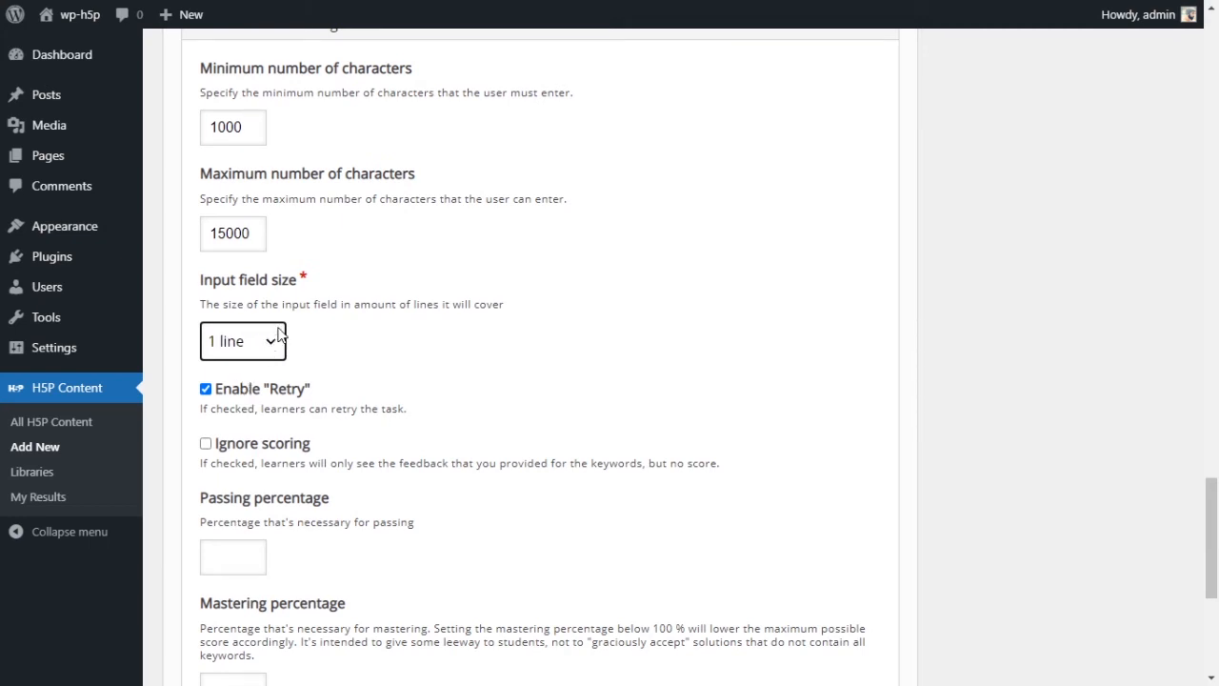
left_click(278, 336)
left_click(251, 410)
left_click(440, 371)
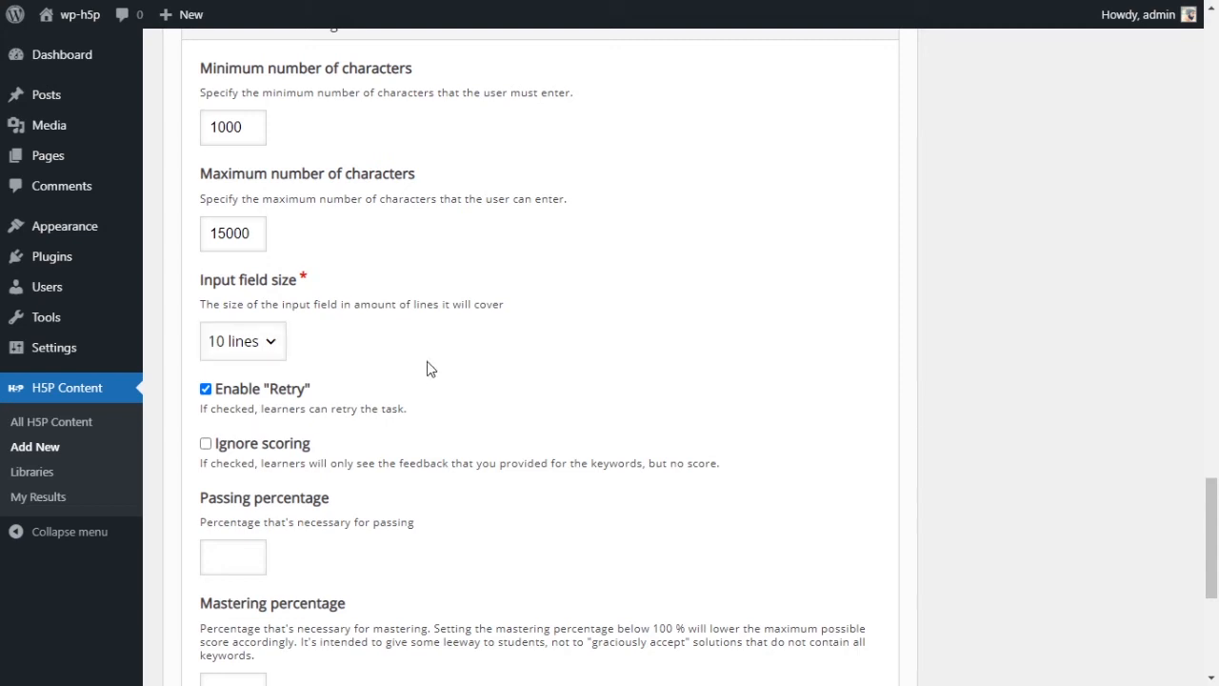
- Try out the Ignore scoring option and turn it off again
scroll(424, 369, "down", 2)
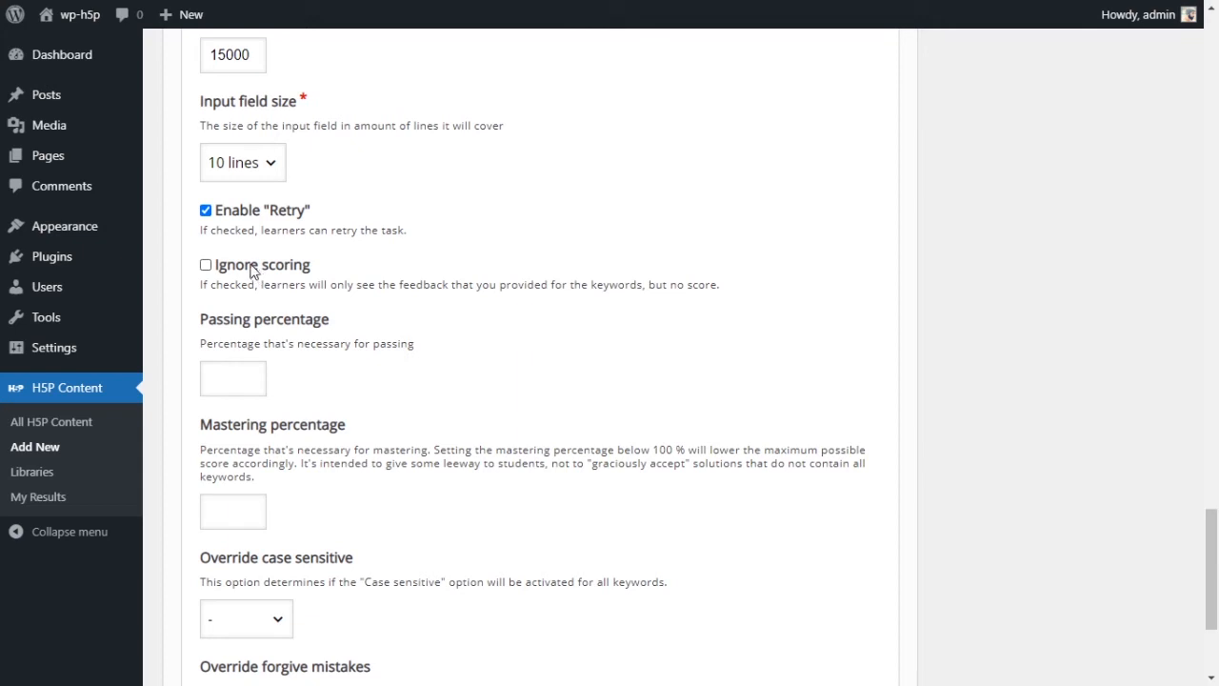
left_click(286, 267)
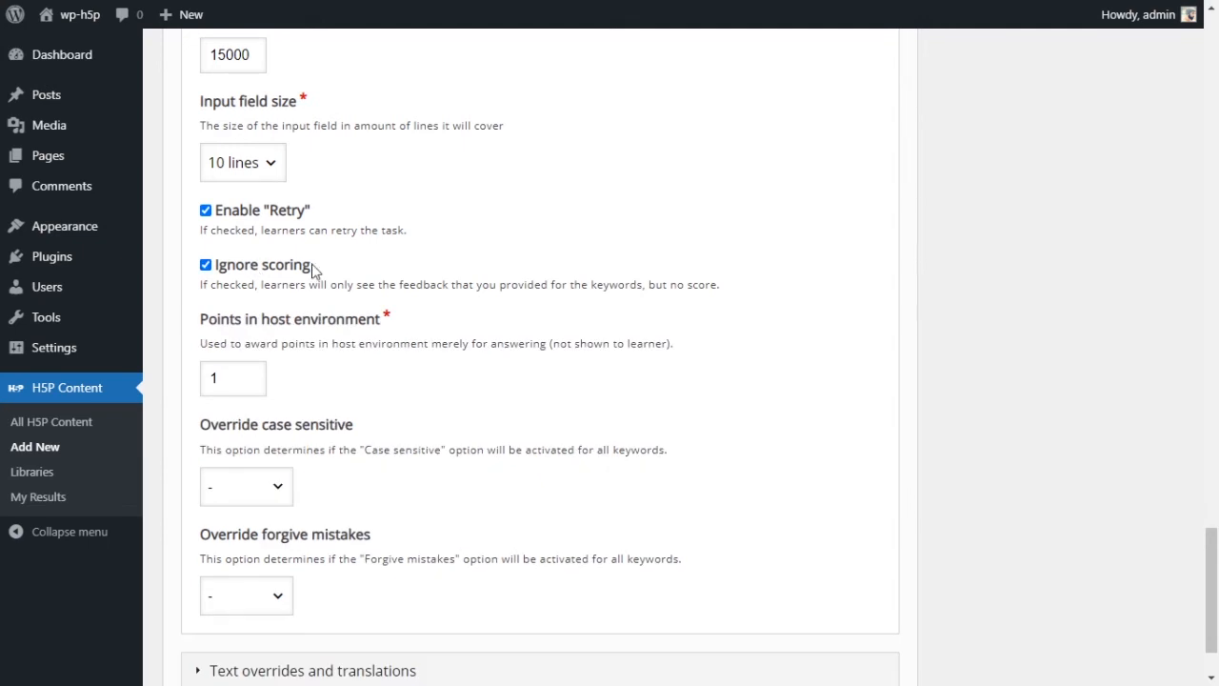
left_click(302, 270)
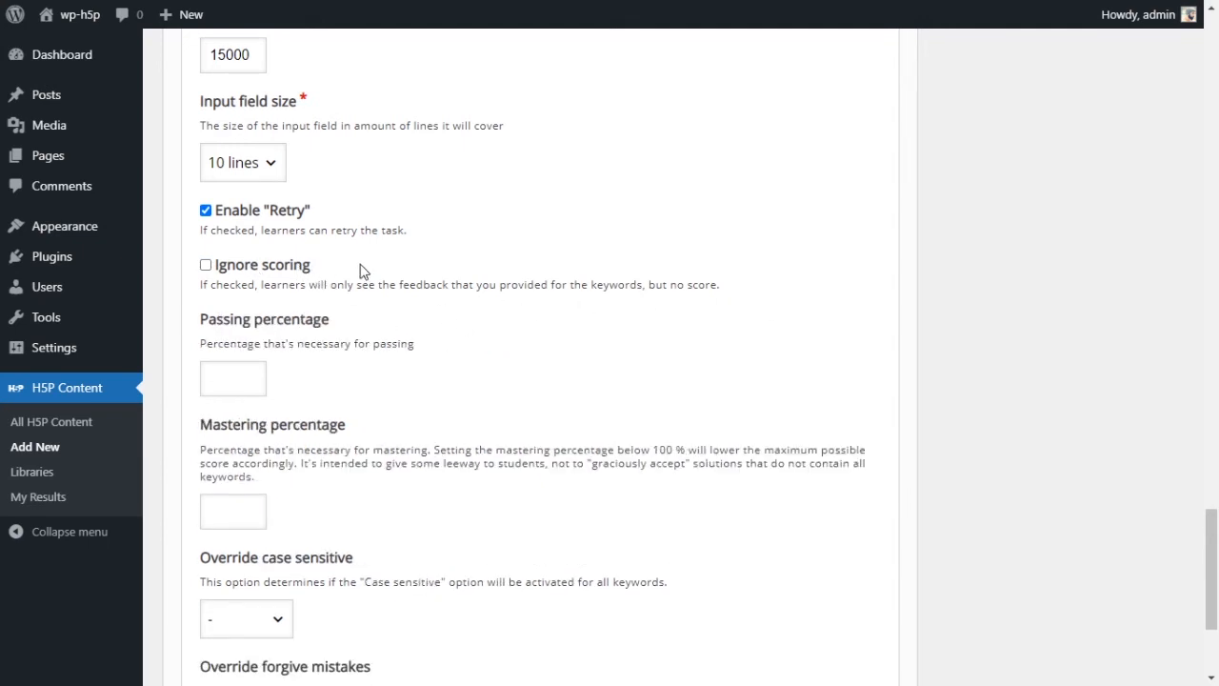
- Set the passing percentage to 50
left_click(245, 379)
type("50")
left_click(426, 417)
- Read the mastering percentage description, try the values 100 and 50, and clear the field
scroll(480, 404, "down", 2)
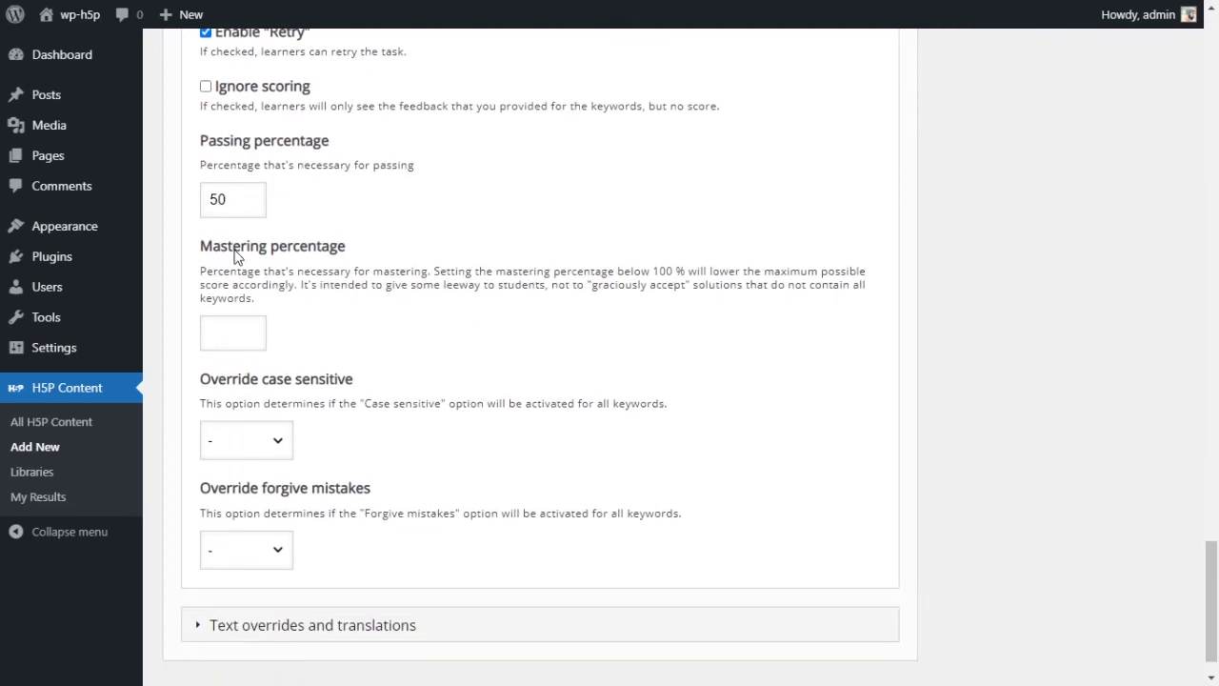
left_click_drag(202, 246, 373, 249)
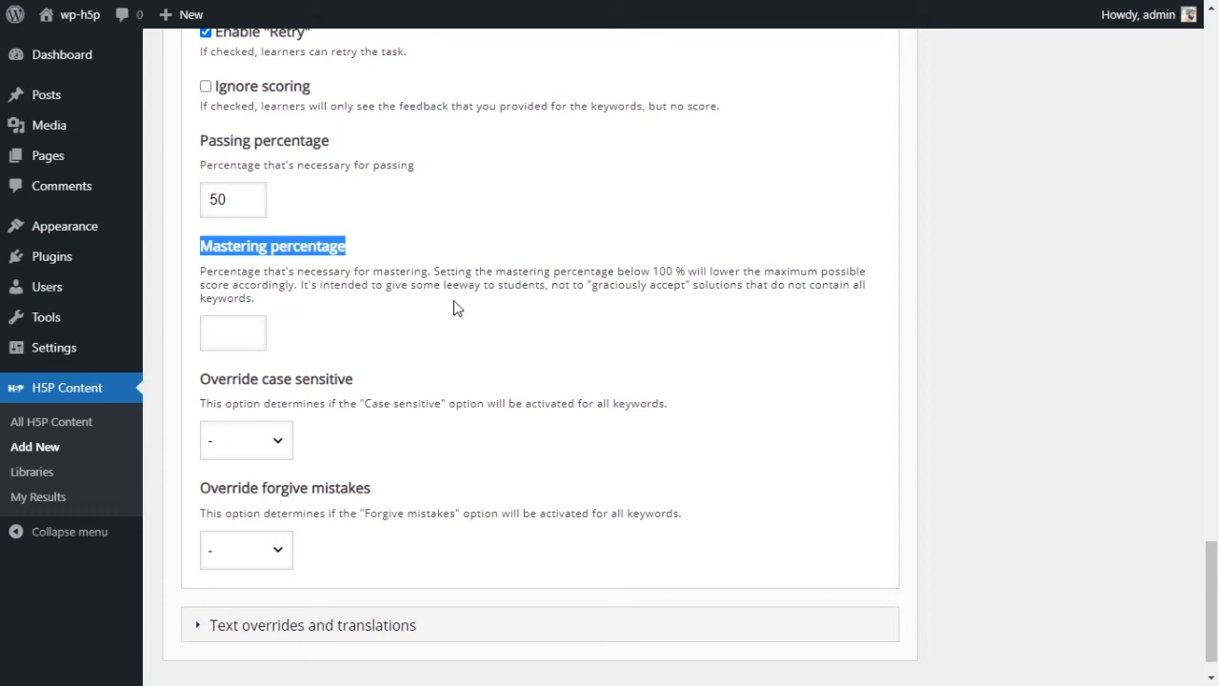
left_click_drag(441, 285, 527, 286)
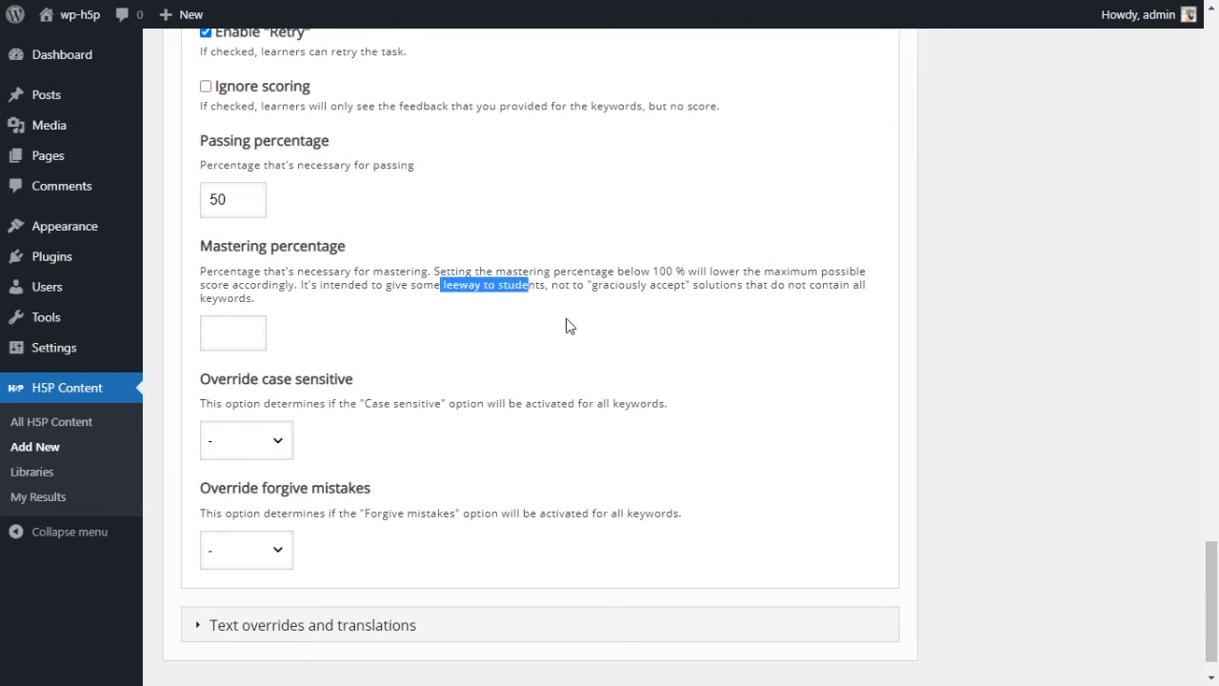
scroll(385, 322, "down", 1)
left_click(379, 255)
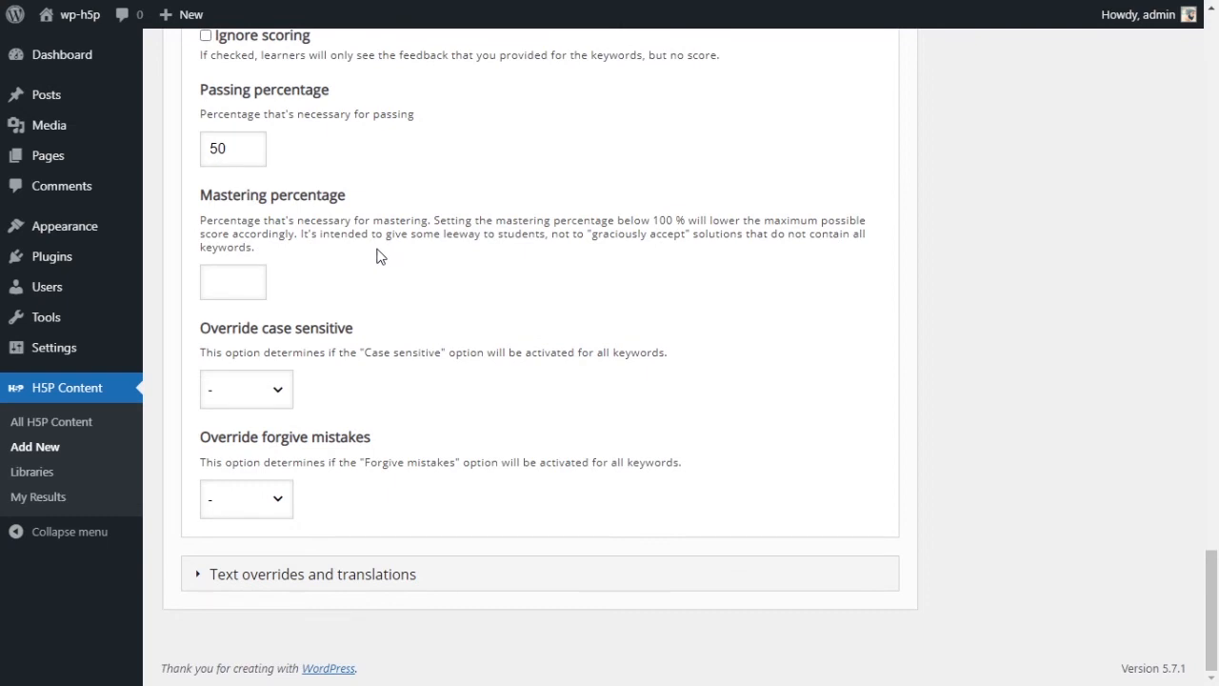
left_click(234, 276)
type("100")
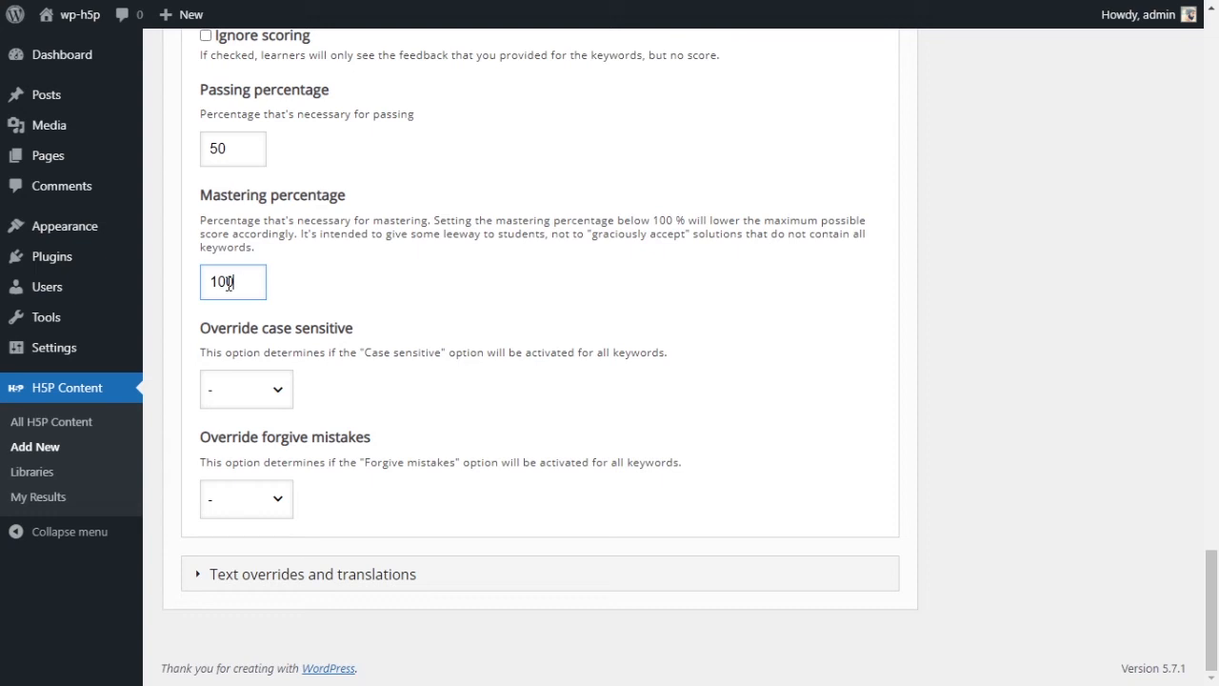
key("BackSpace")
key("BackSpace")
key("BackSpace")
type("50")
key("BackSpace")
key("BackSpace")
left_click(358, 285)
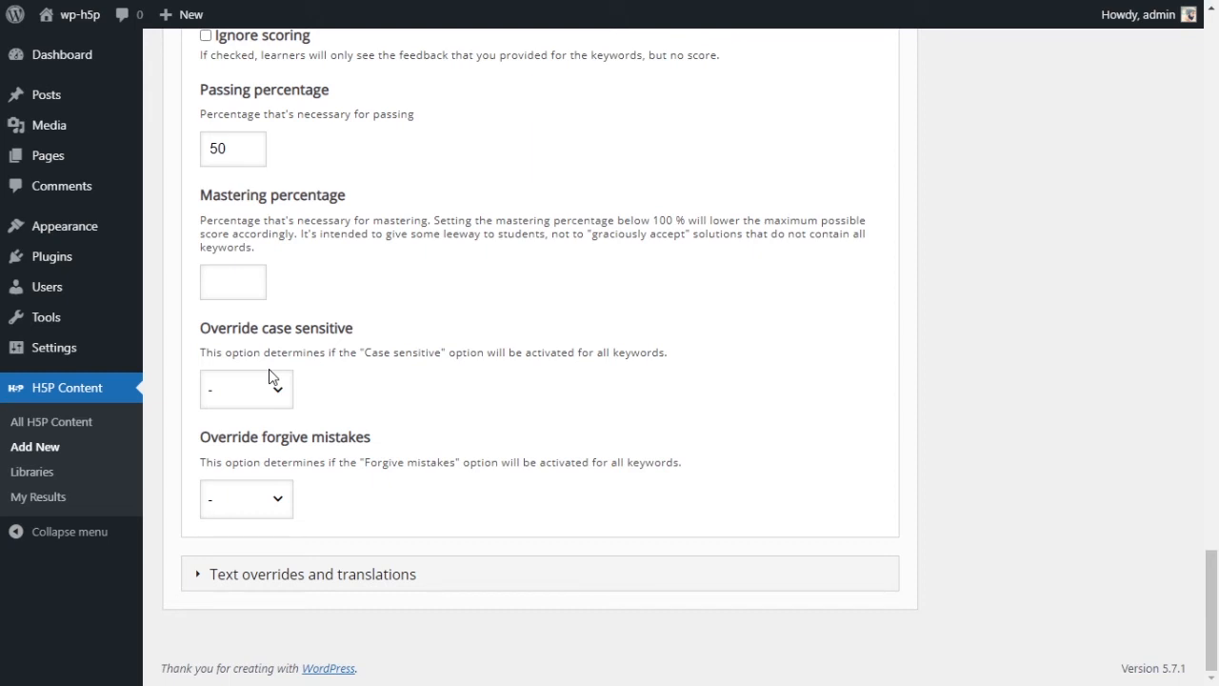
- Look through the Fasc*, annex* and Great Depression keywords before considering the override settings
scroll(270, 377, "up", 20)
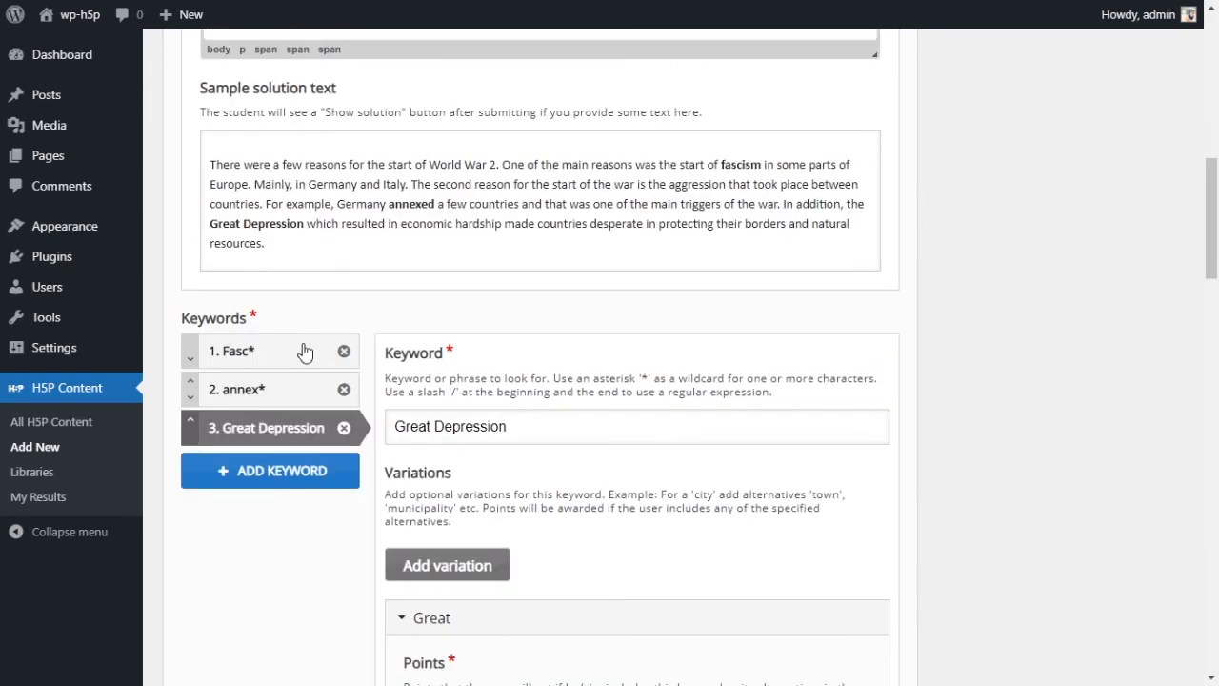
left_click(211, 384)
scroll(228, 361, "down", 1)
left_click(255, 291)
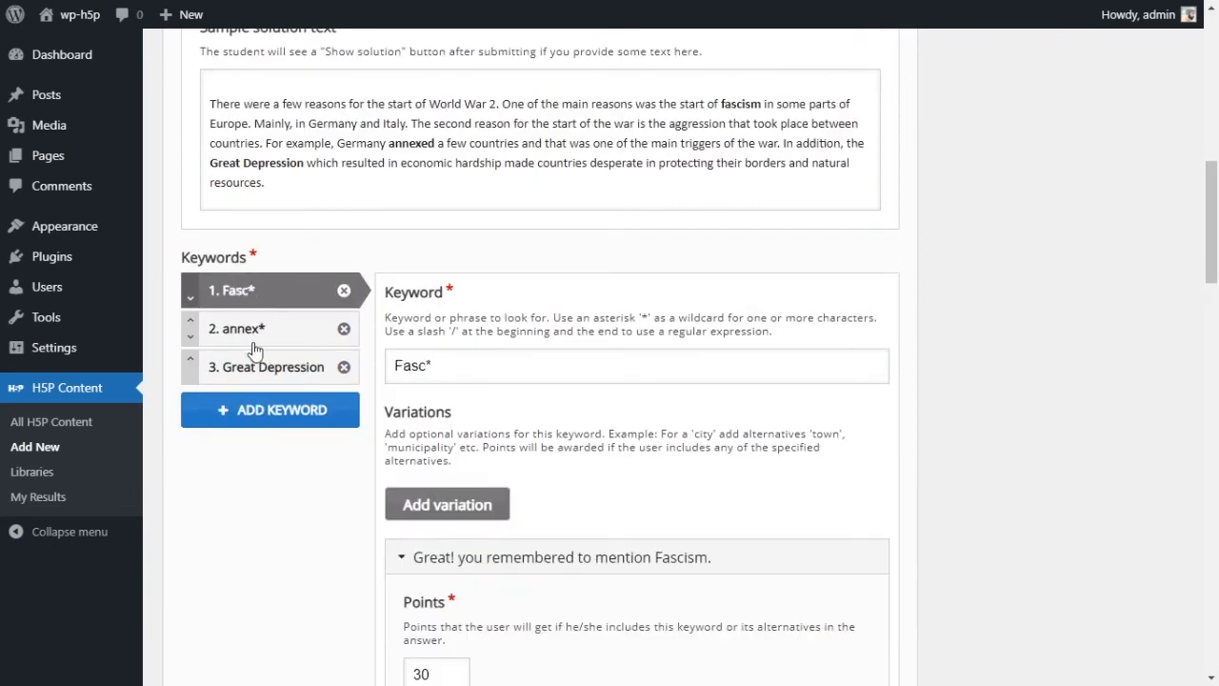
left_click(247, 341)
left_click(244, 367)
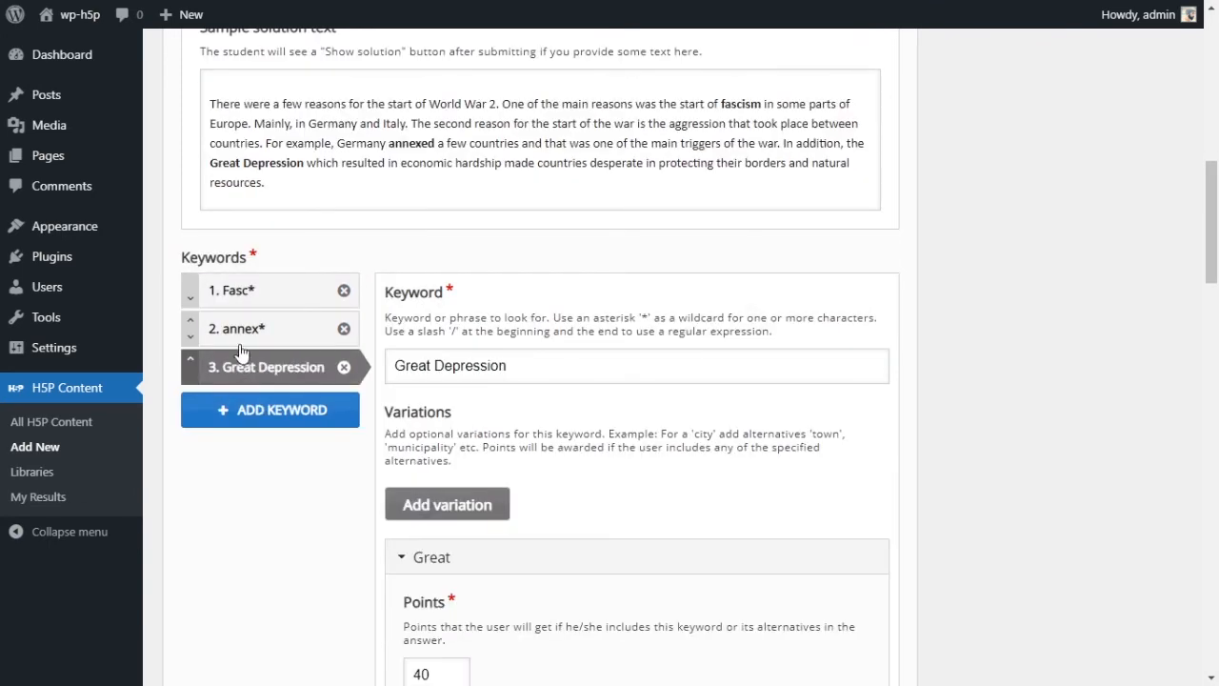
- Examine the choices for overriding case sensitivity for all keywords in the behavioural settings
scroll(346, 362, "down", 2)
scroll(345, 358, "down", 15)
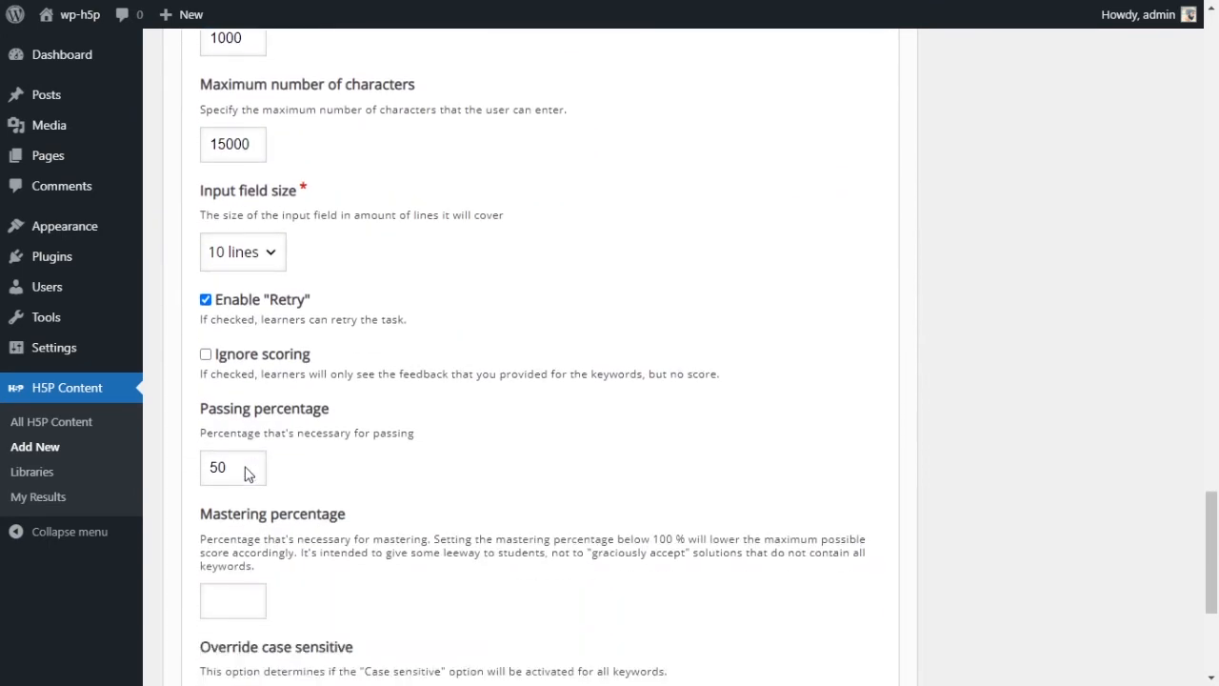
scroll(253, 456, "down", 5)
left_click(253, 427)
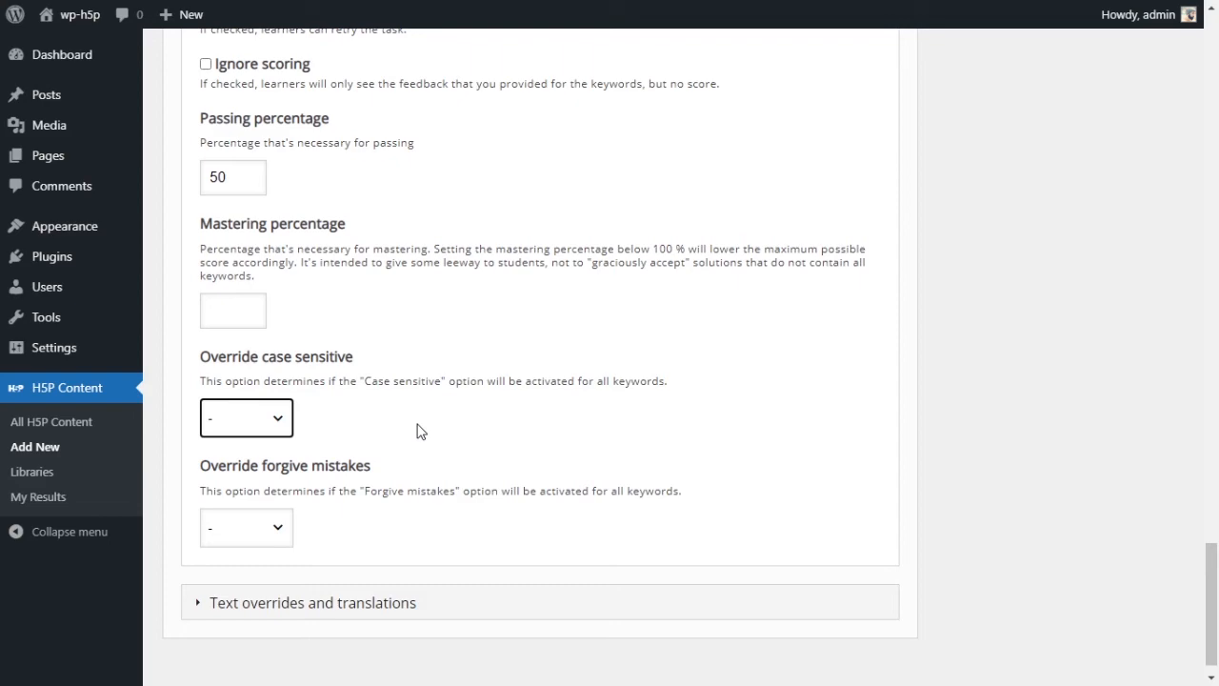
scroll(417, 430, "up", 8)
scroll(416, 428, "down", 8)
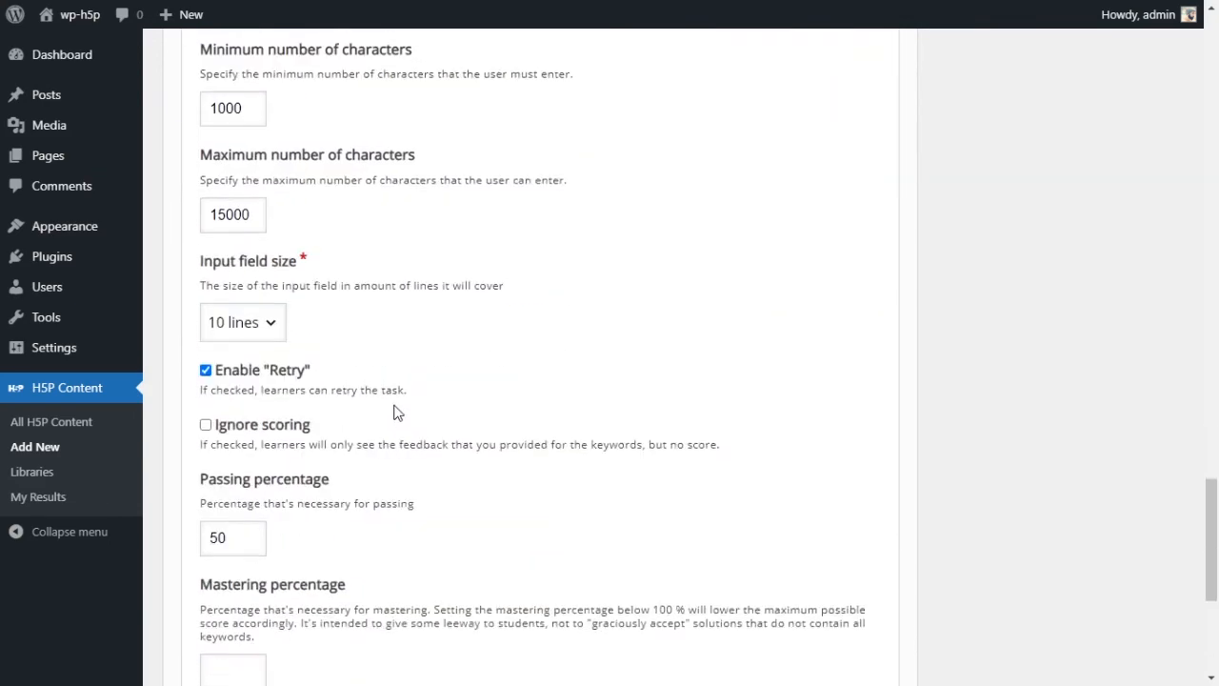
- Set the case sensitivity override for all keywords to Enabled, and compare it with the Great Depression keyword's settings
left_click(281, 394)
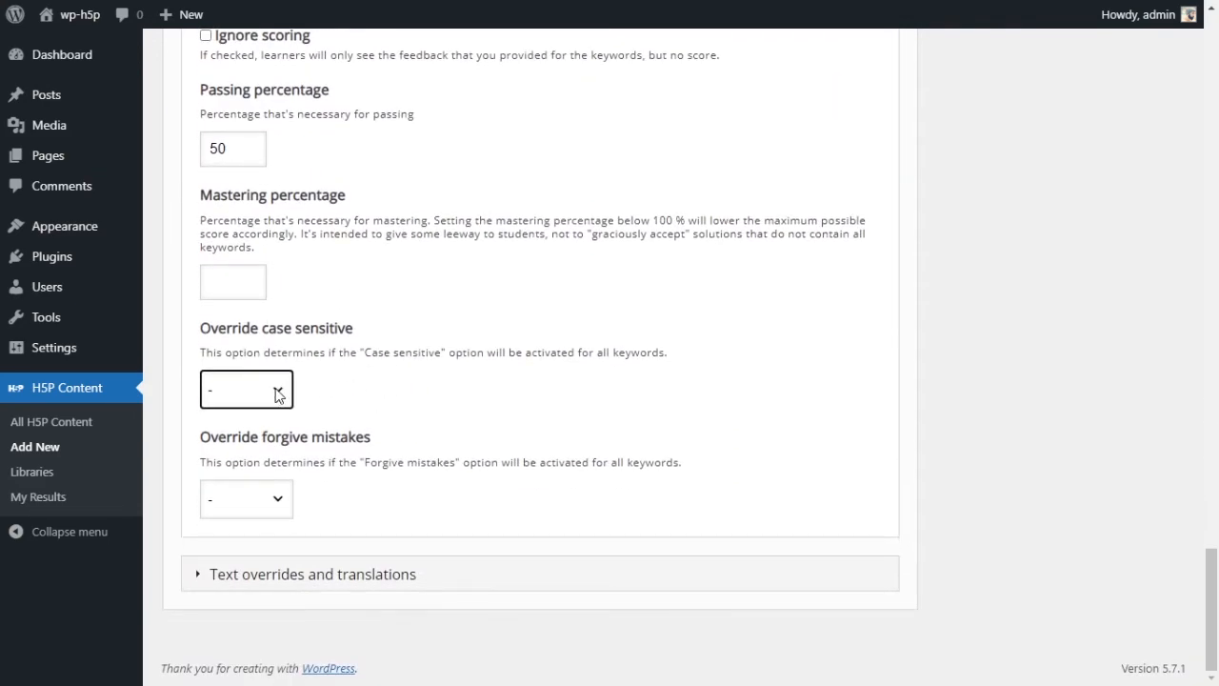
left_click(257, 444)
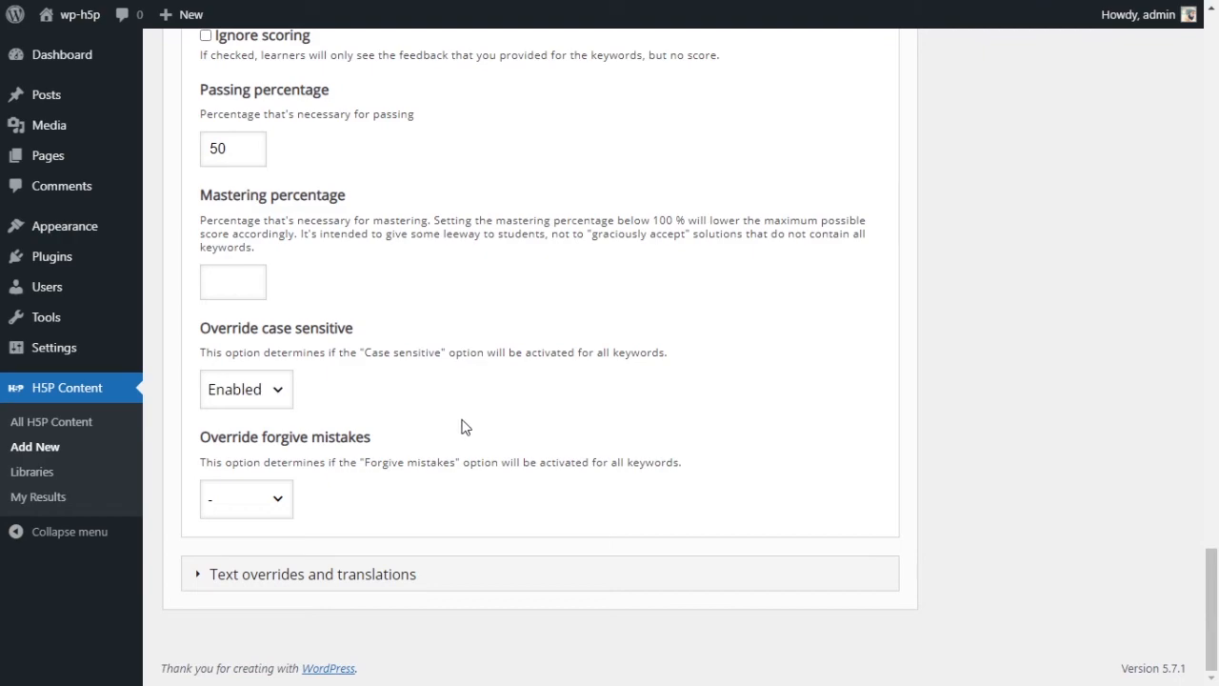
scroll(729, 571, "up", 6)
scroll(730, 571, "up", 15)
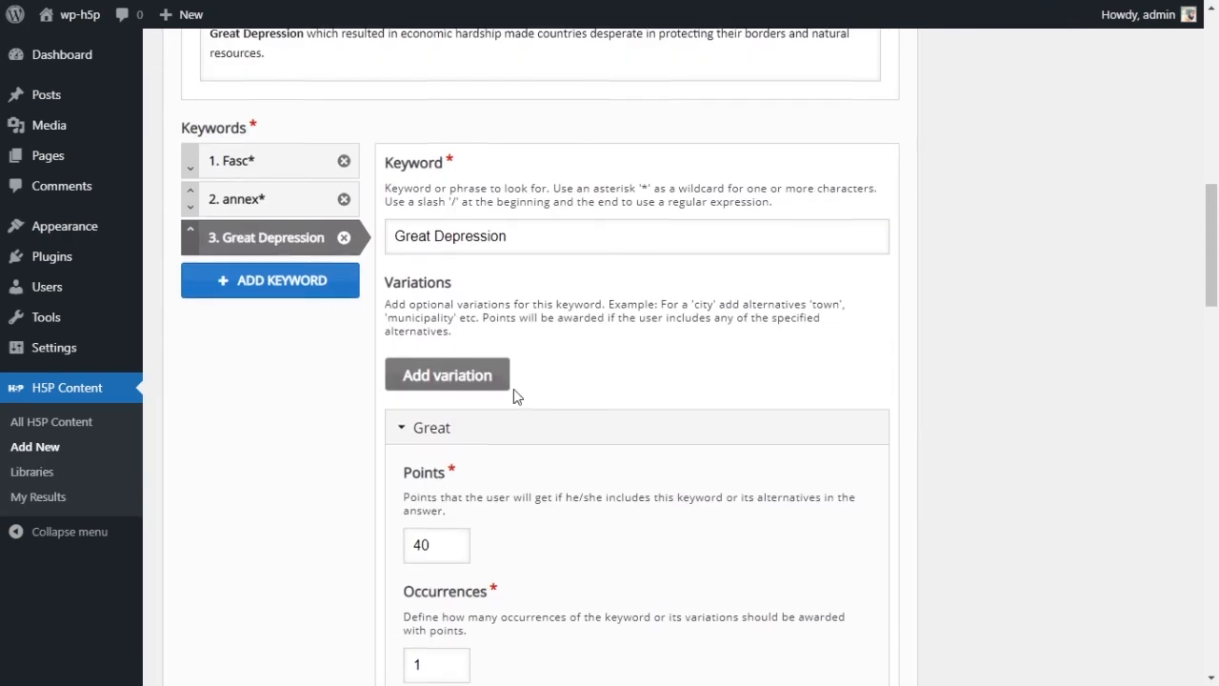
scroll(514, 394, "down", 15)
scroll(509, 394, "down", 3)
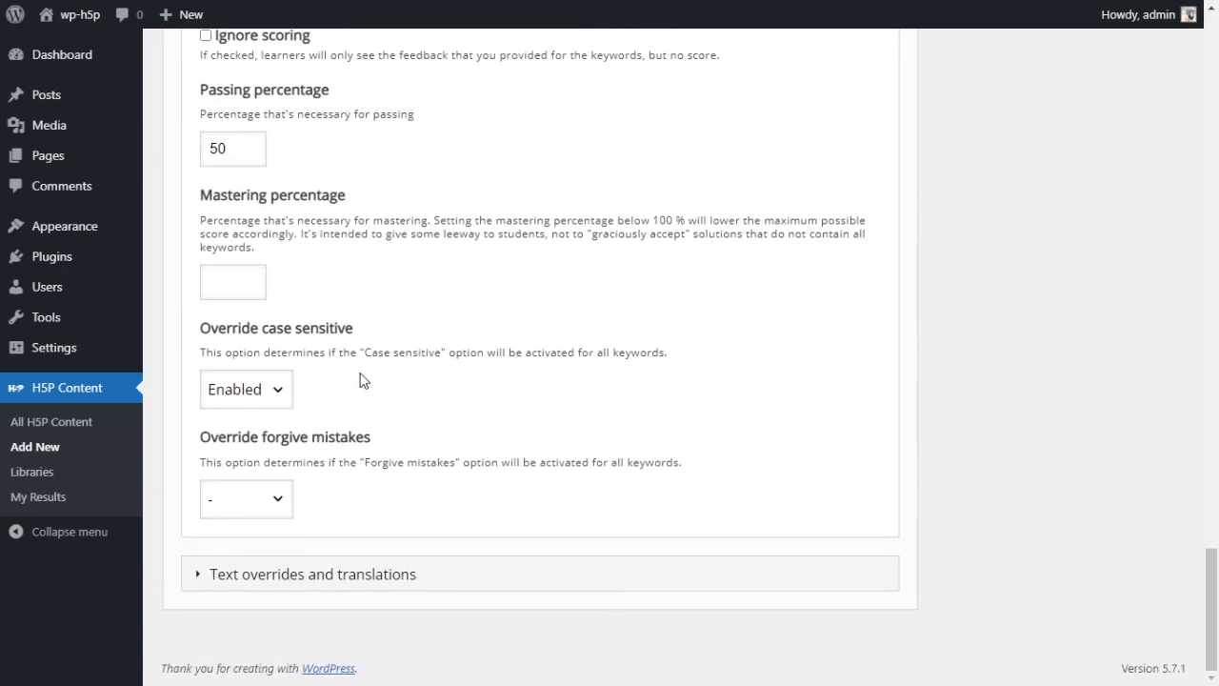
- Set the forgive mistakes override for all keywords to Enabled
left_click(265, 506)
left_click(265, 558)
left_click_drag(367, 463, 444, 464)
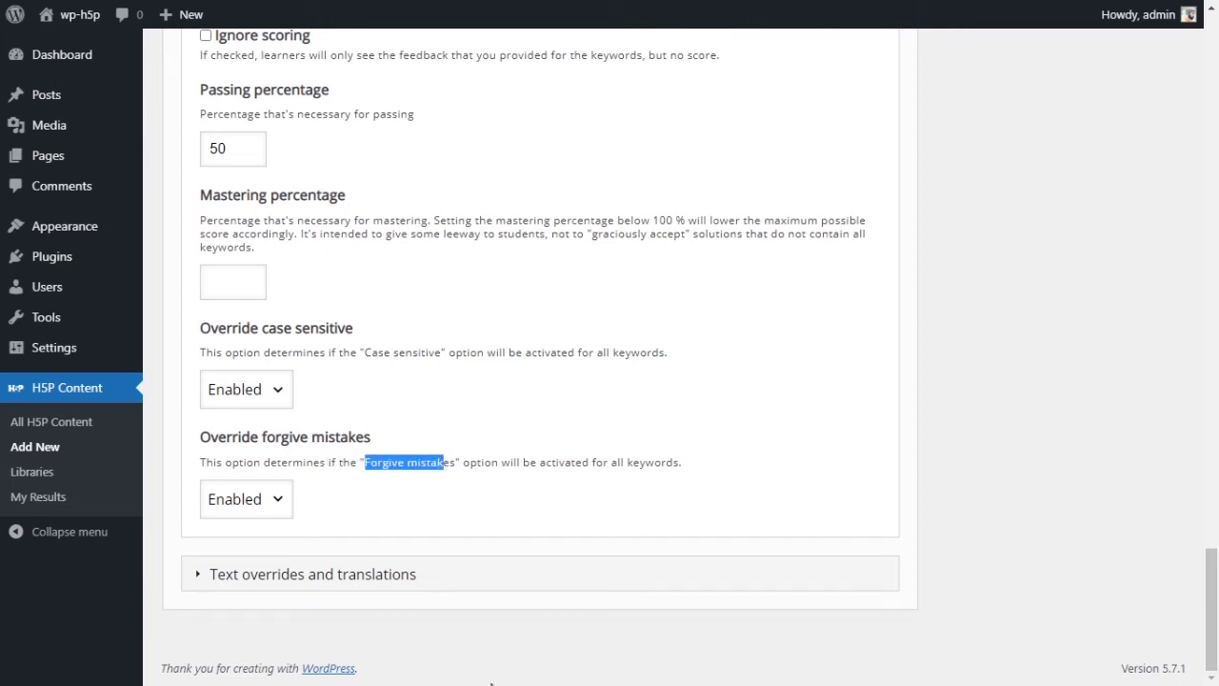
left_click(434, 493)
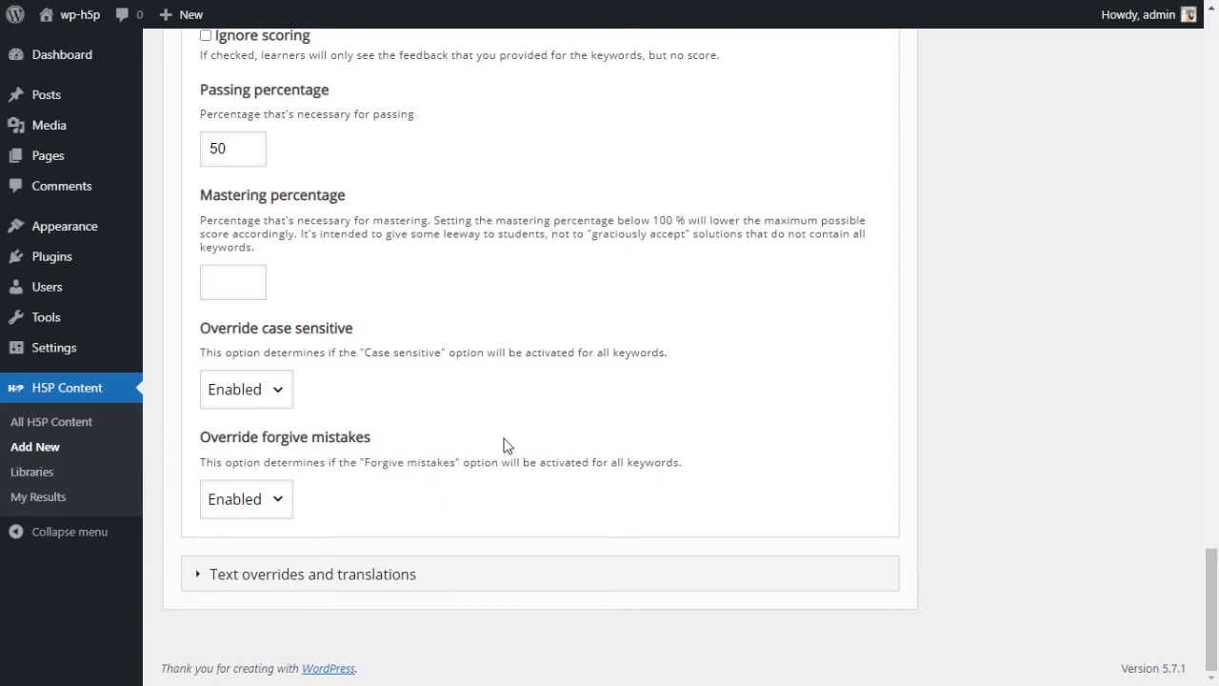
scroll(394, 525, "up", 5)
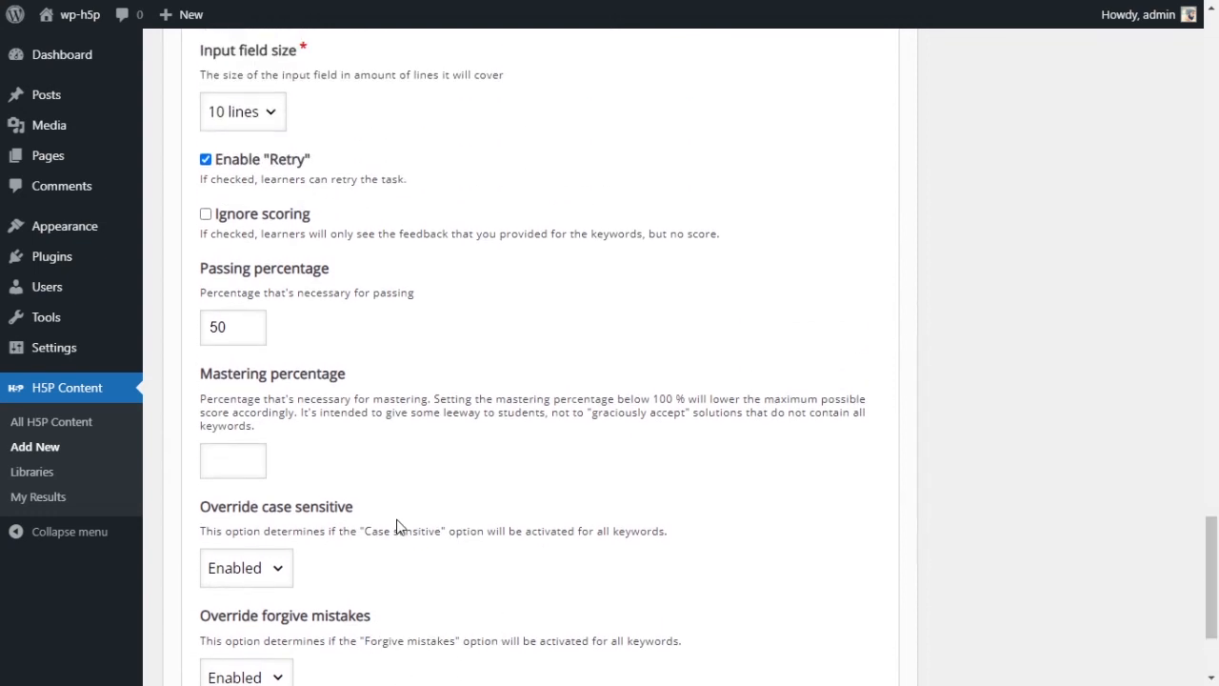
scroll(400, 526, "down", 5)
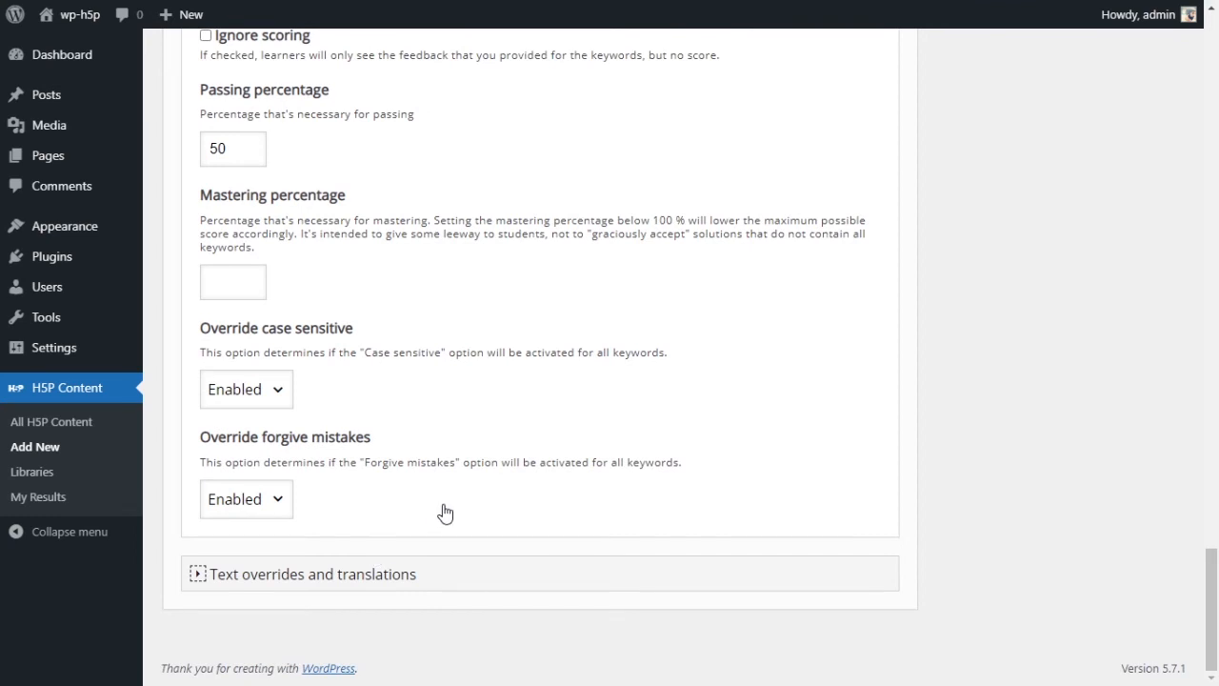
- Expand the text overrides and translations and look through the essay's label and message texts
left_click(448, 573)
scroll(454, 492, "down", 5)
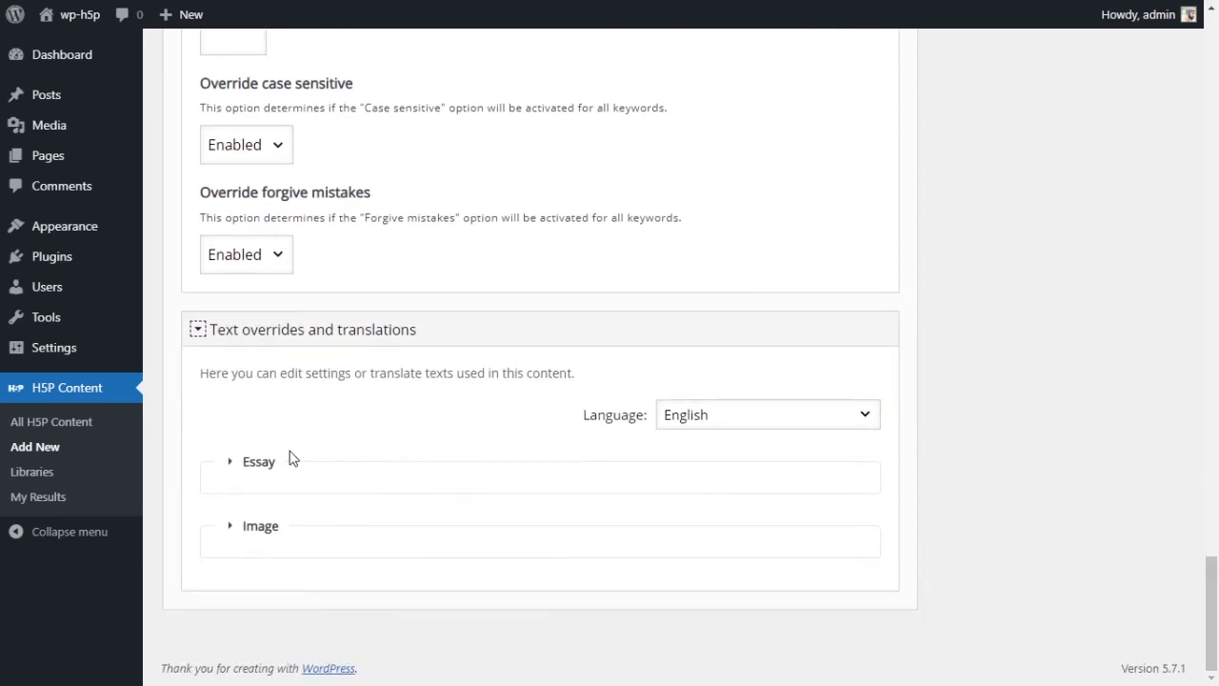
left_click(231, 462)
scroll(349, 389, "down", 7)
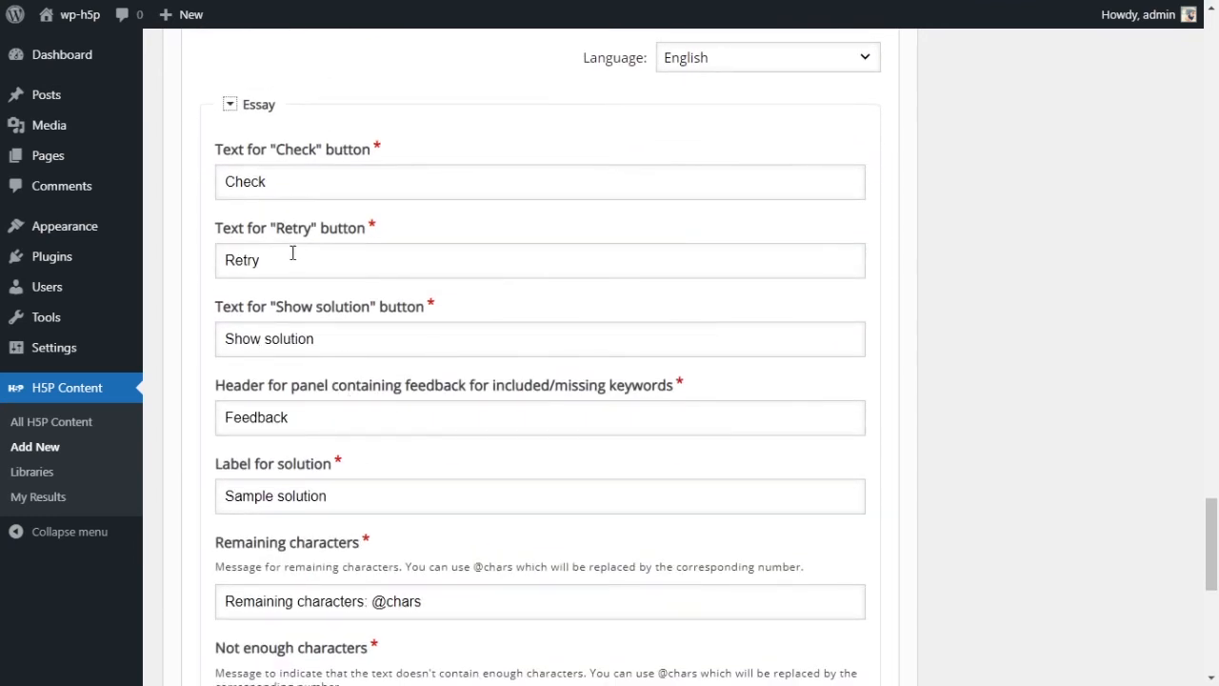
scroll(400, 238, "down", 8)
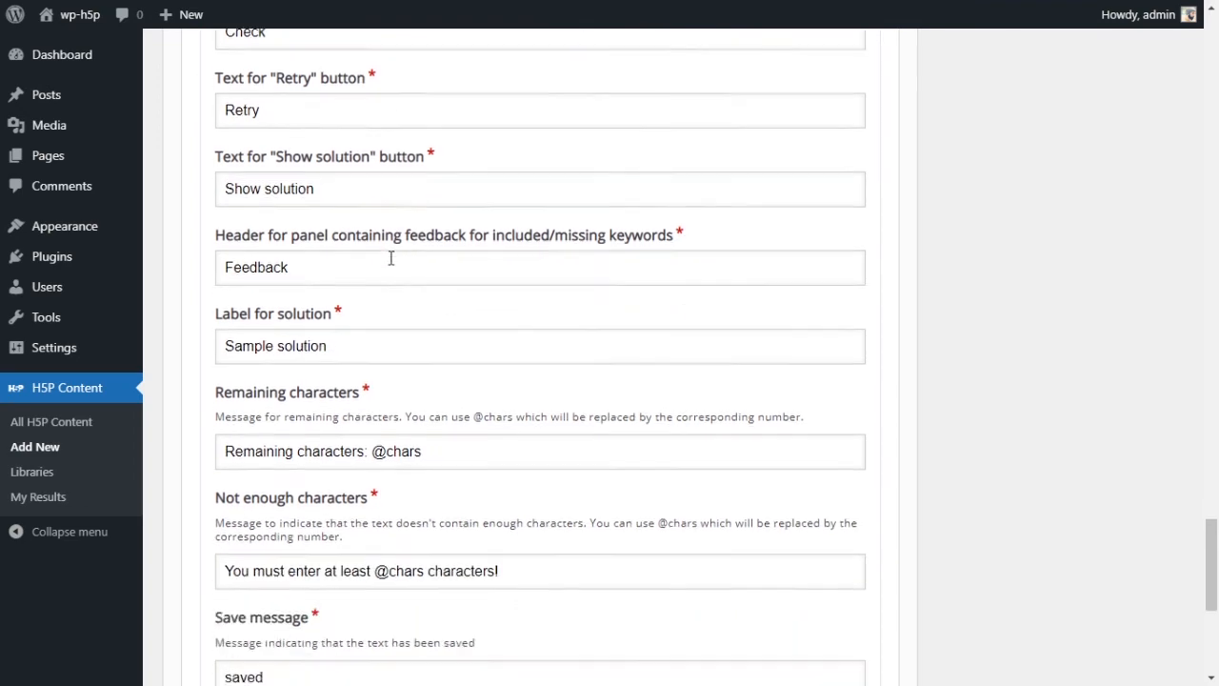
scroll(390, 258, "down", 3)
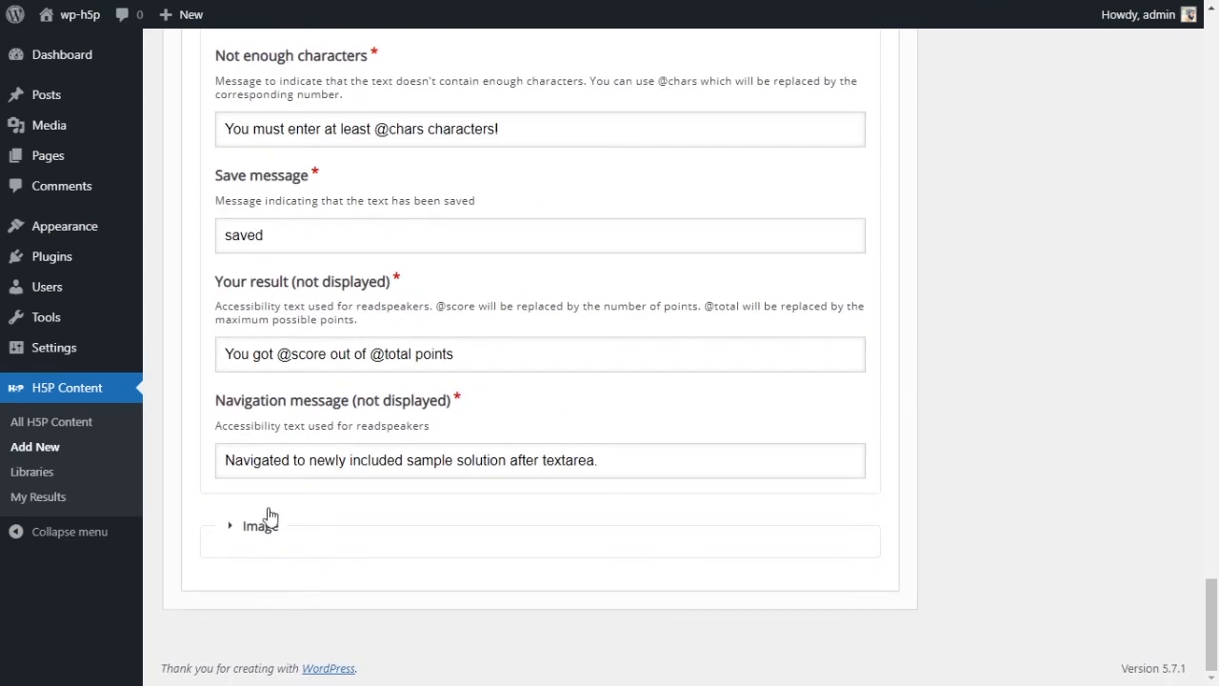
left_click(286, 522)
scroll(511, 467, "up", 12)
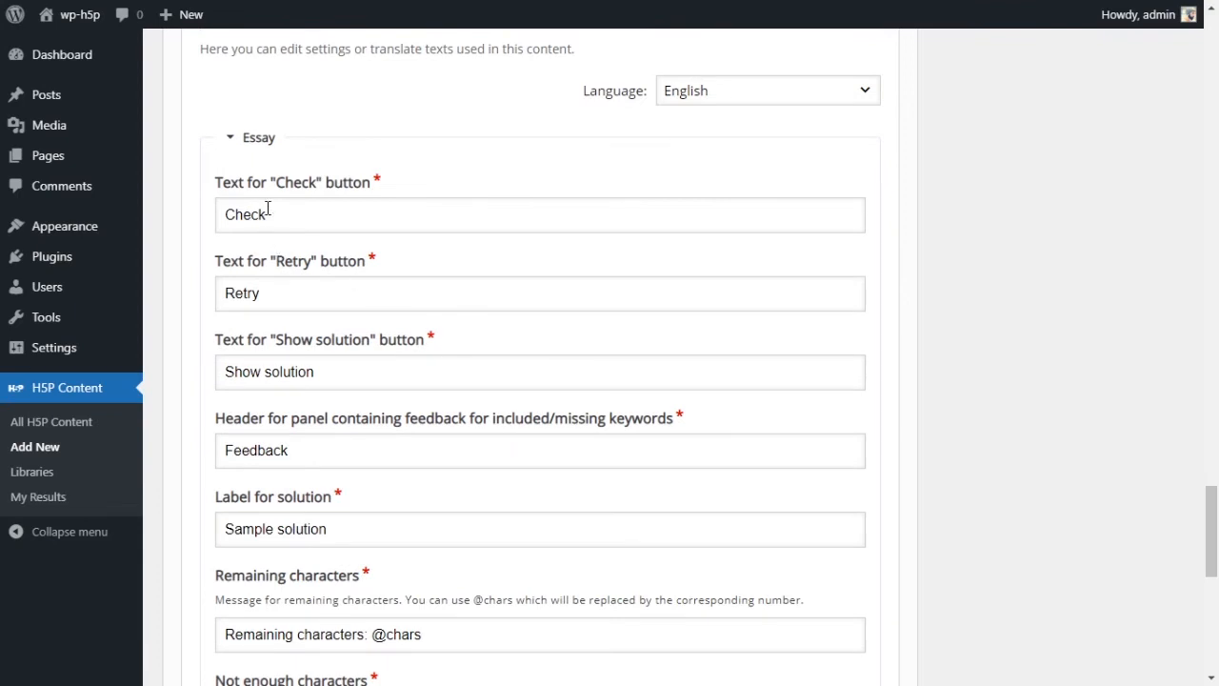
- Change the text of the essay's Check button to "Check my essay"
left_click(269, 211)
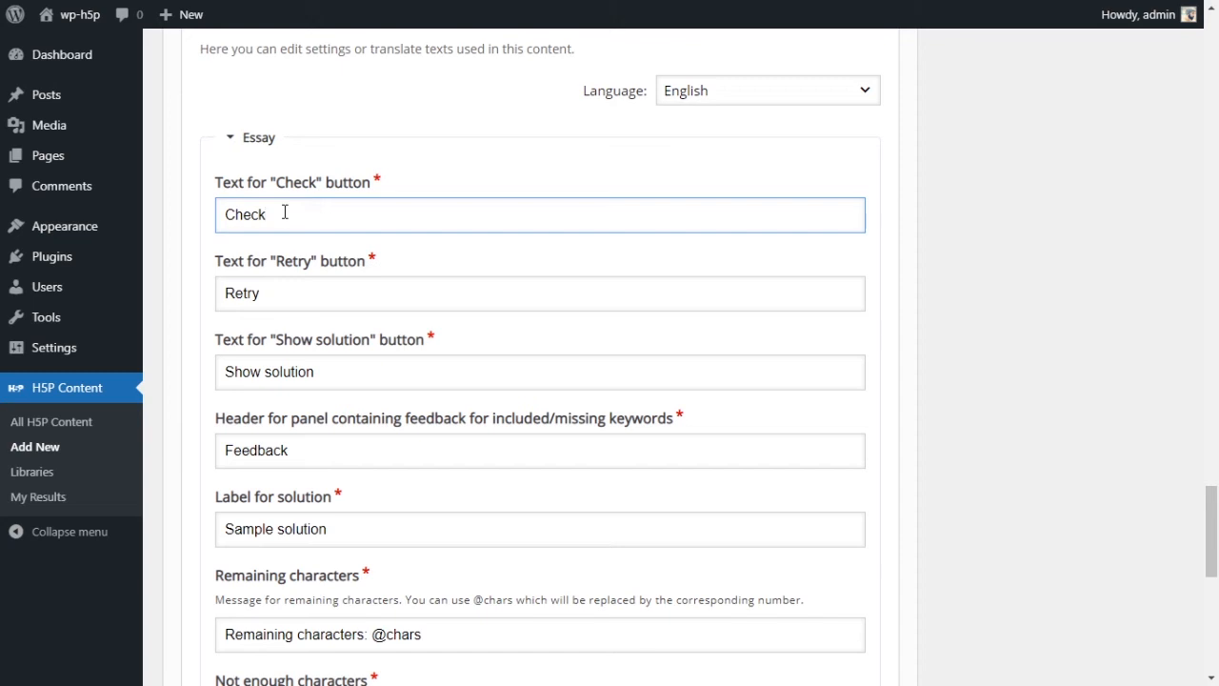
type("my esay")
left_click(300, 215)
type("ssay")
left_click(400, 256)
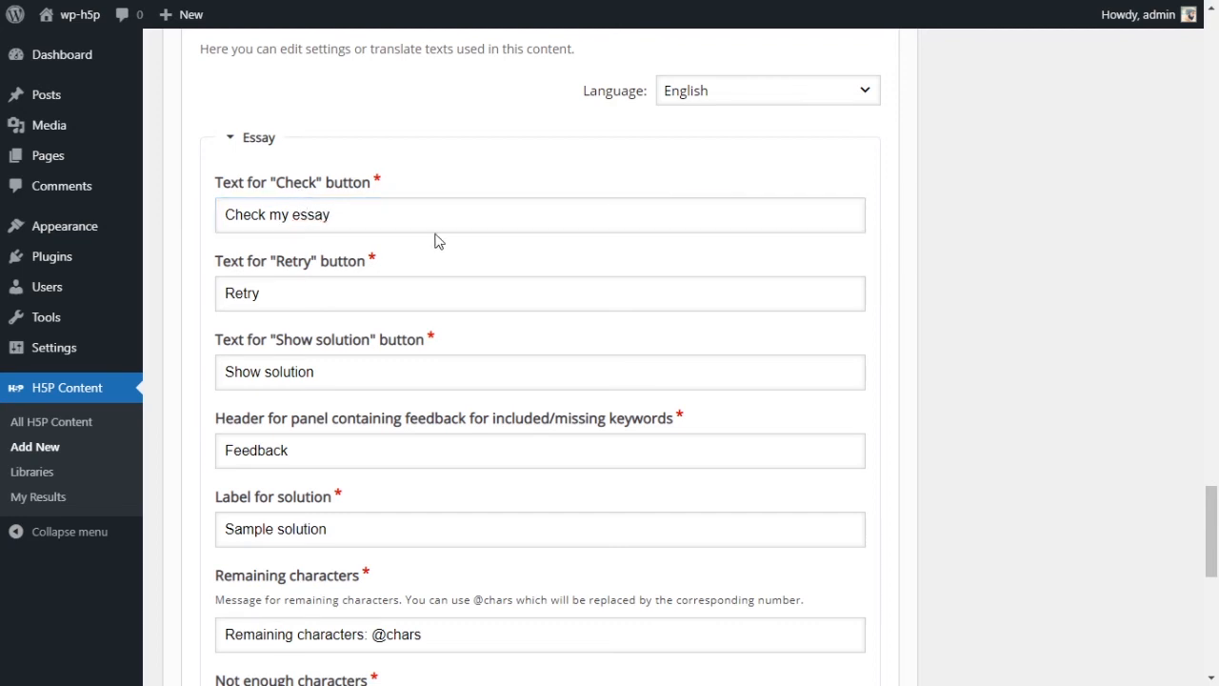
- Change the Retry button's text to "Redo" and view the language choices without changing the language
scroll(618, 255, "up", 1)
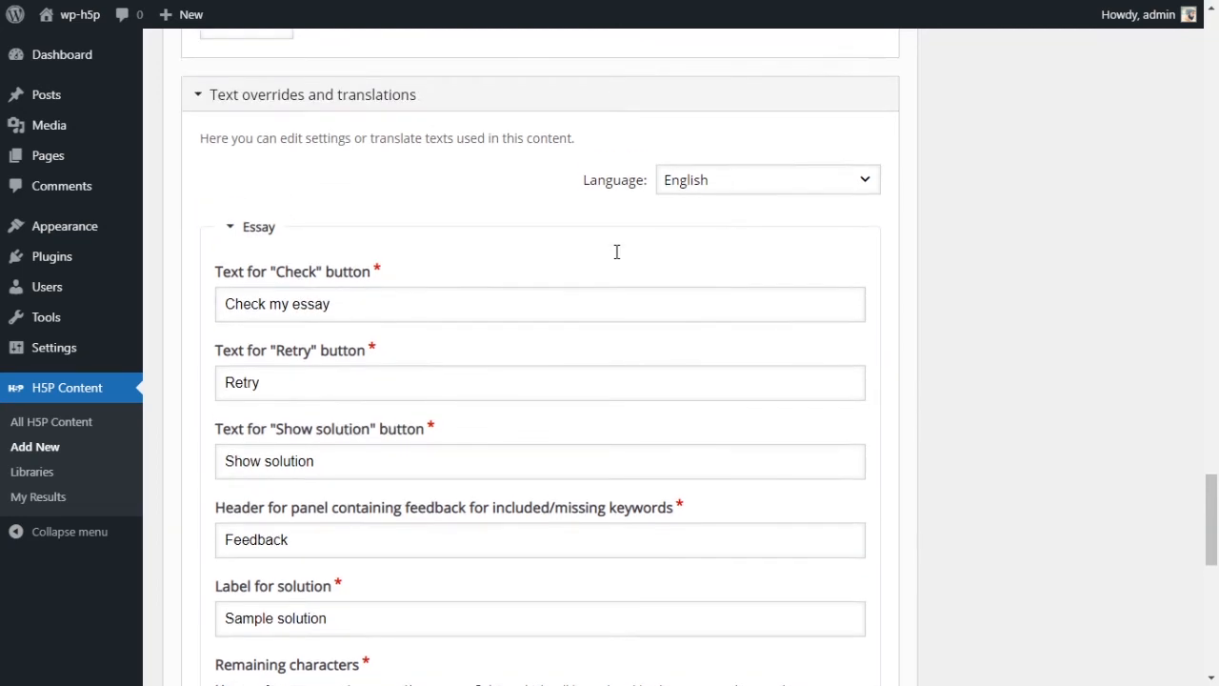
double_click(382, 381)
type("redo")
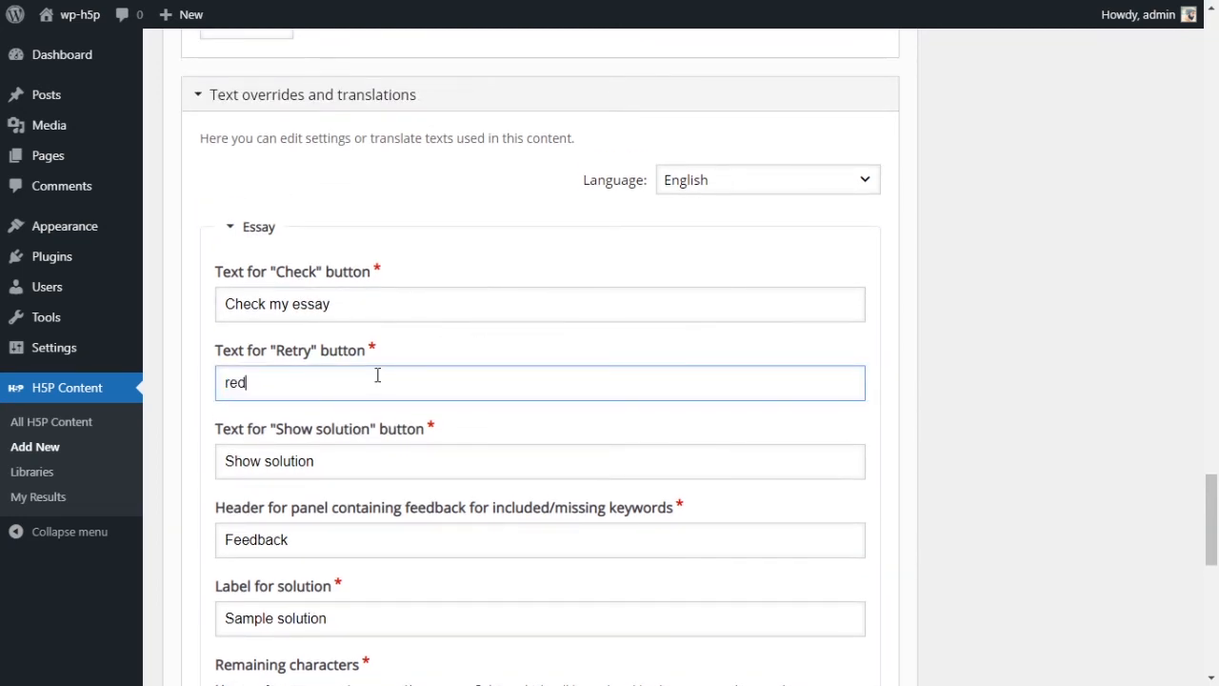
key("Left")
key("Left")
key("Left")
key("BackSpace")
type("R")
left_click(804, 179)
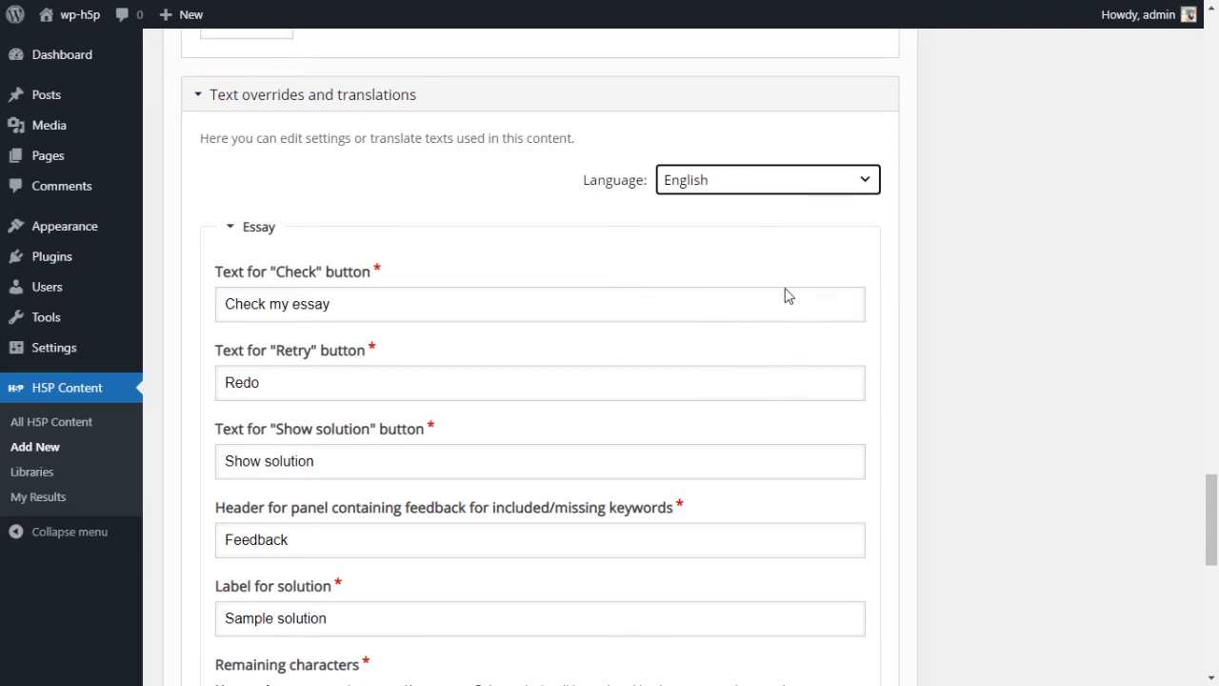
left_click(960, 204)
- Turn off the display of the toolbar below the content and create the essay activity
scroll(909, 263, "up", 1)
scroll(906, 265, "up", 20)
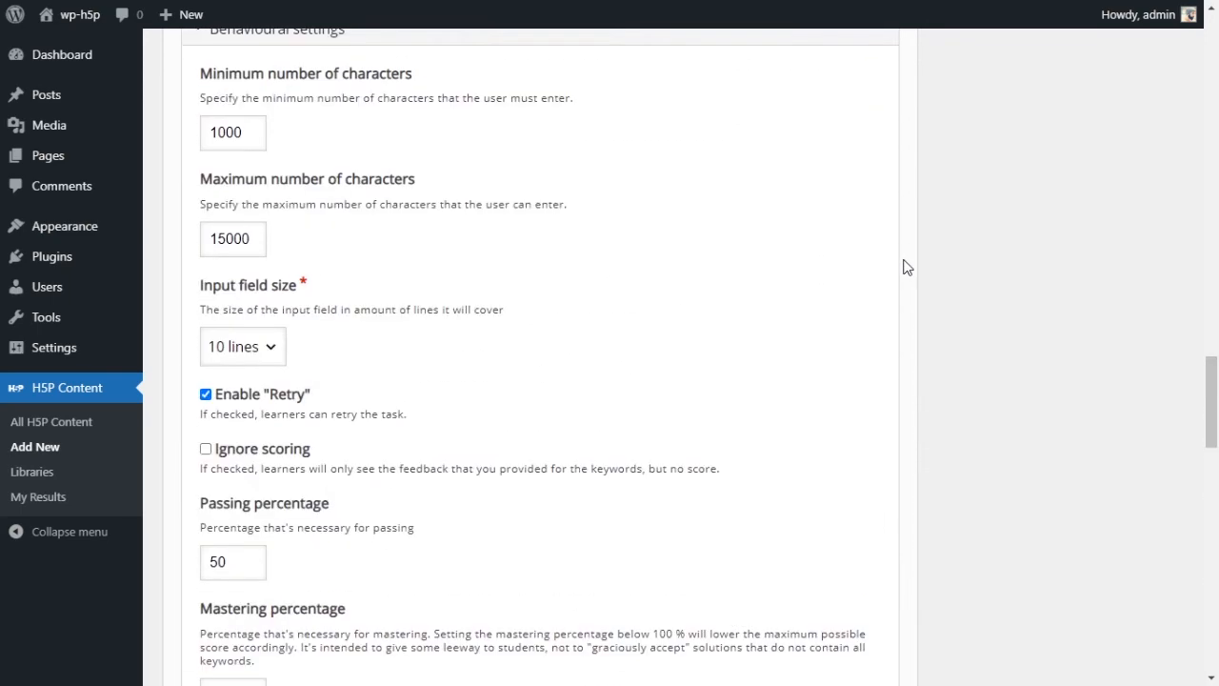
scroll(890, 267, "up", 10)
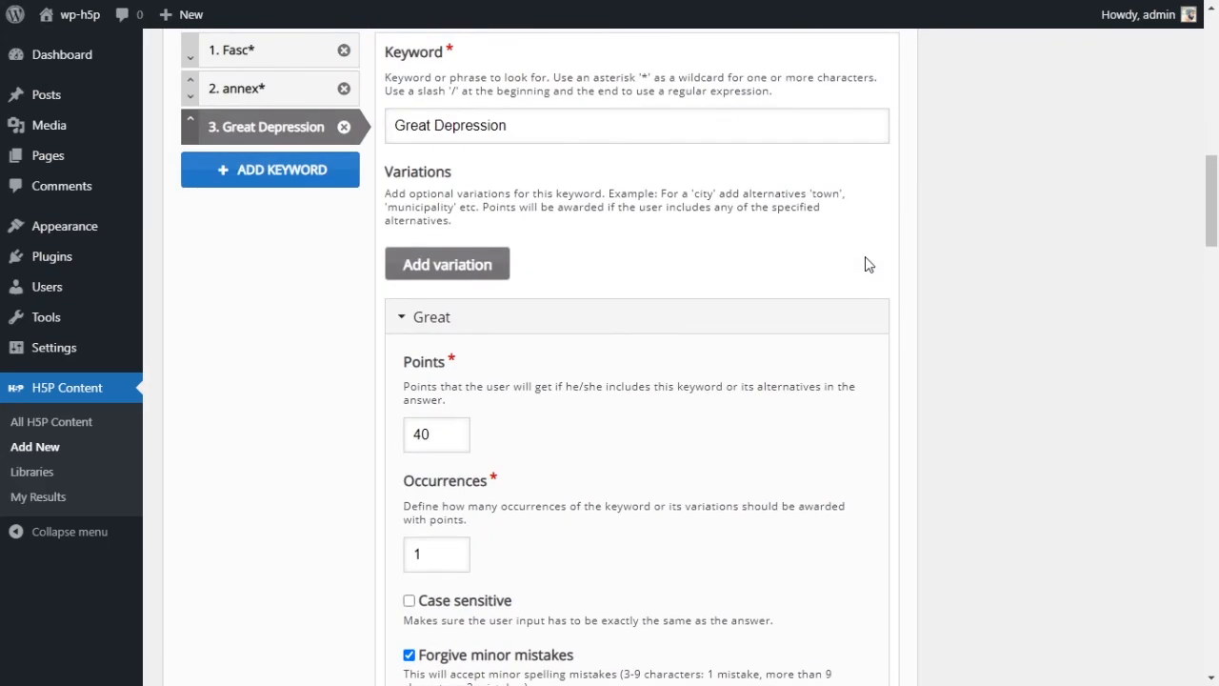
scroll(860, 263, "up", 10)
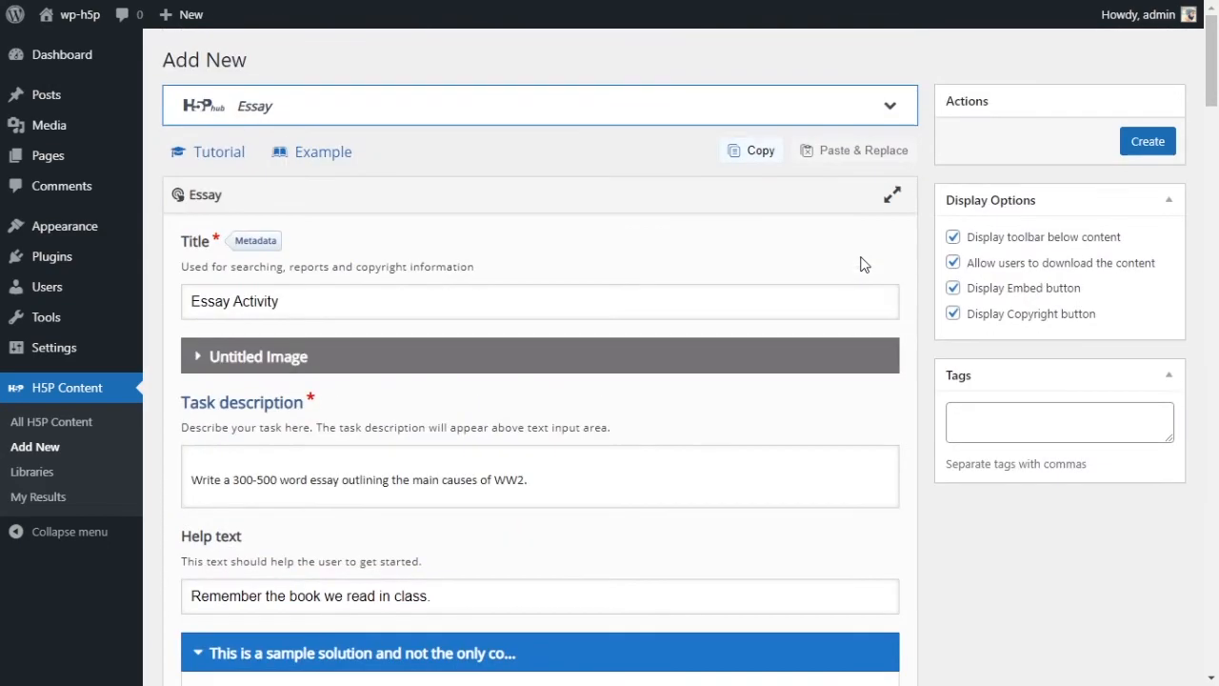
left_click(949, 264)
left_click(954, 238)
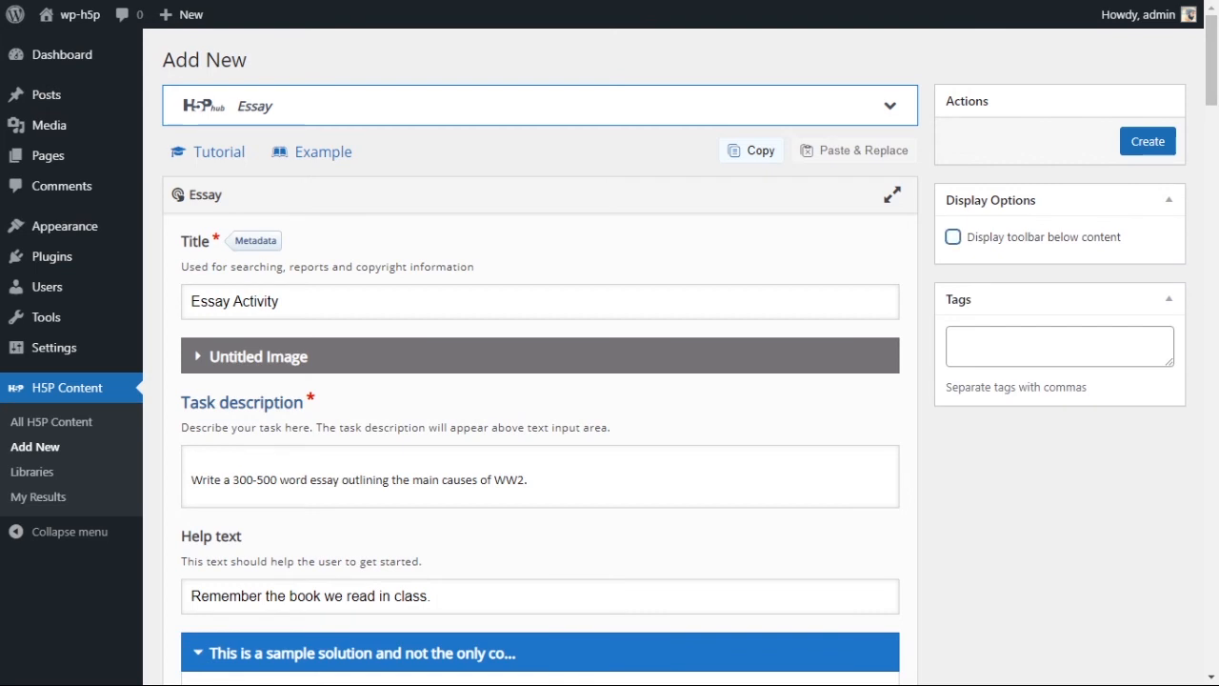
left_click(1135, 156)
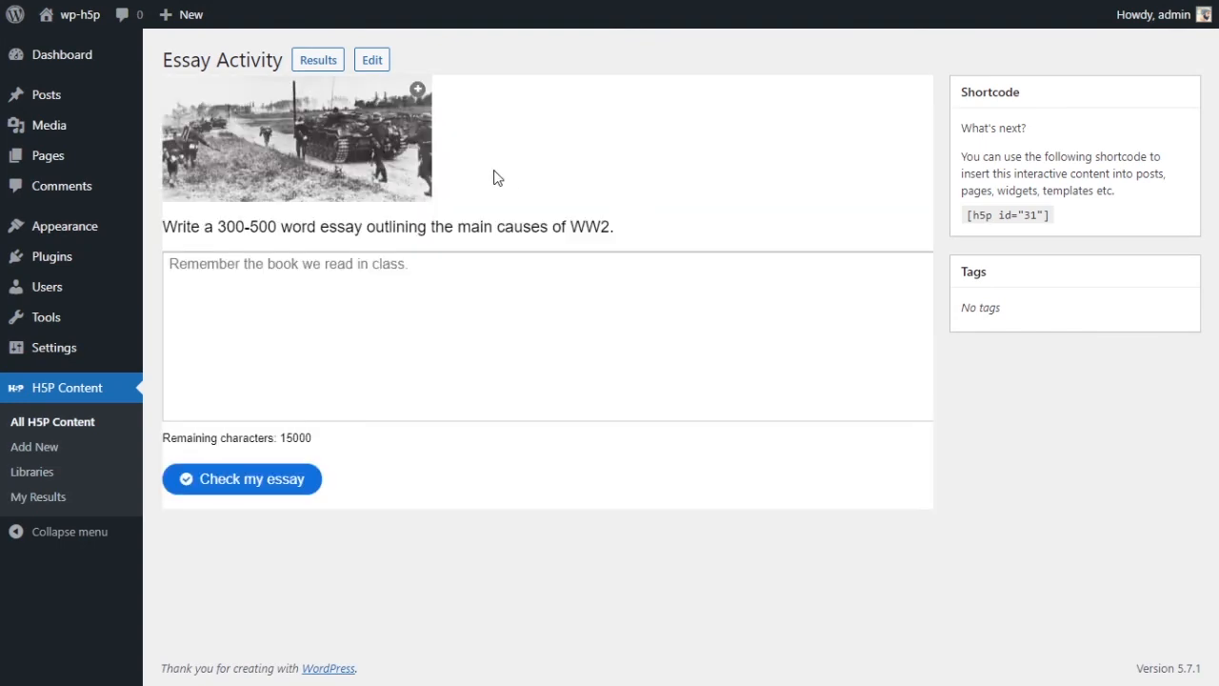
- Enlarge and shrink the image in the published essay, and read the task description
left_click(417, 89)
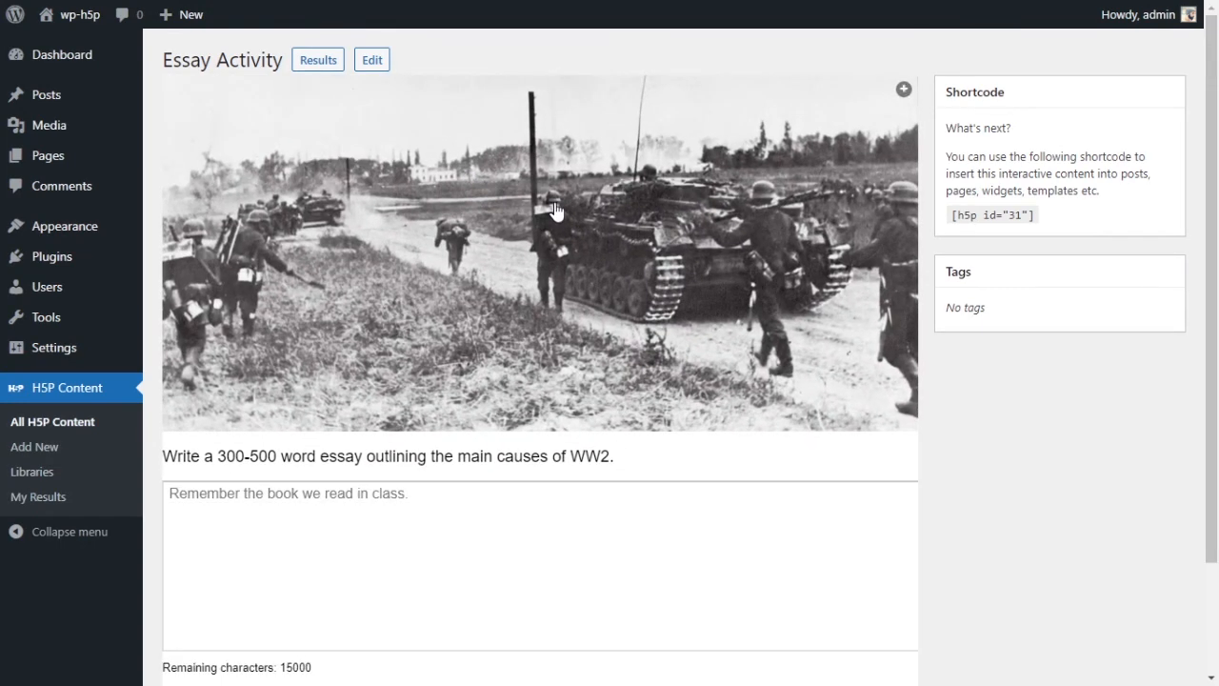
left_click(554, 208)
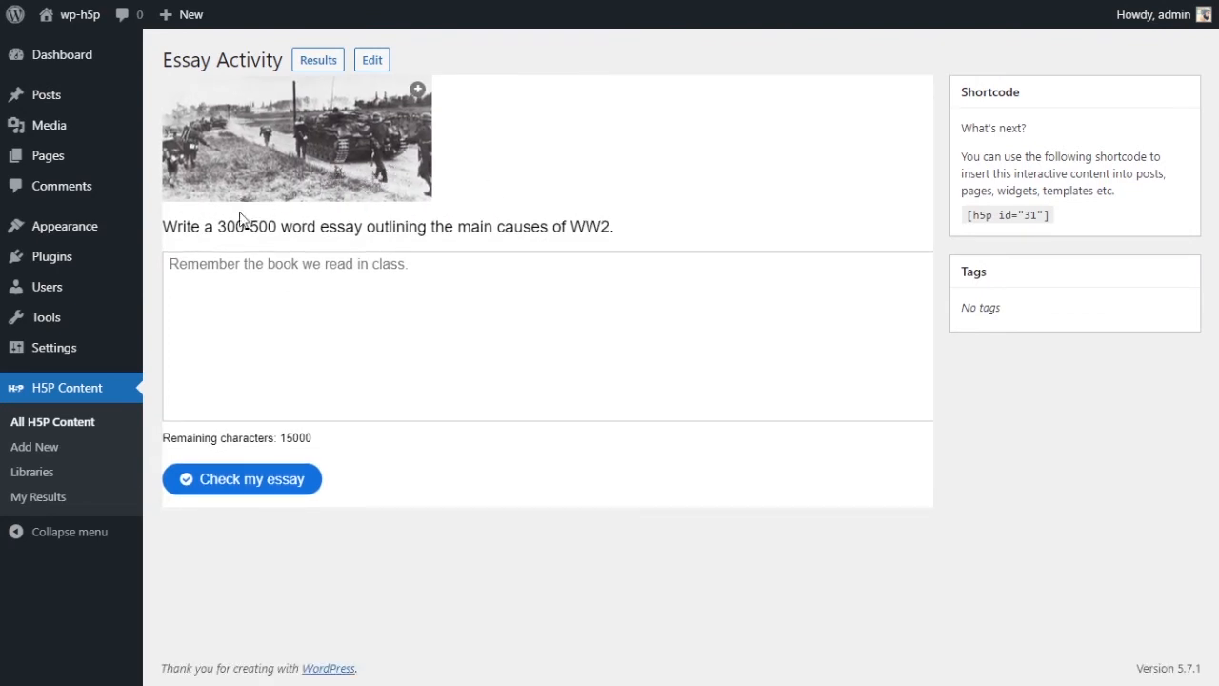
left_click_drag(177, 226, 588, 245)
left_click_drag(552, 231, 547, 308)
- Write the essay answer "World War 2 happened because of annexation, occupation, and fascism."
left_click(545, 317)
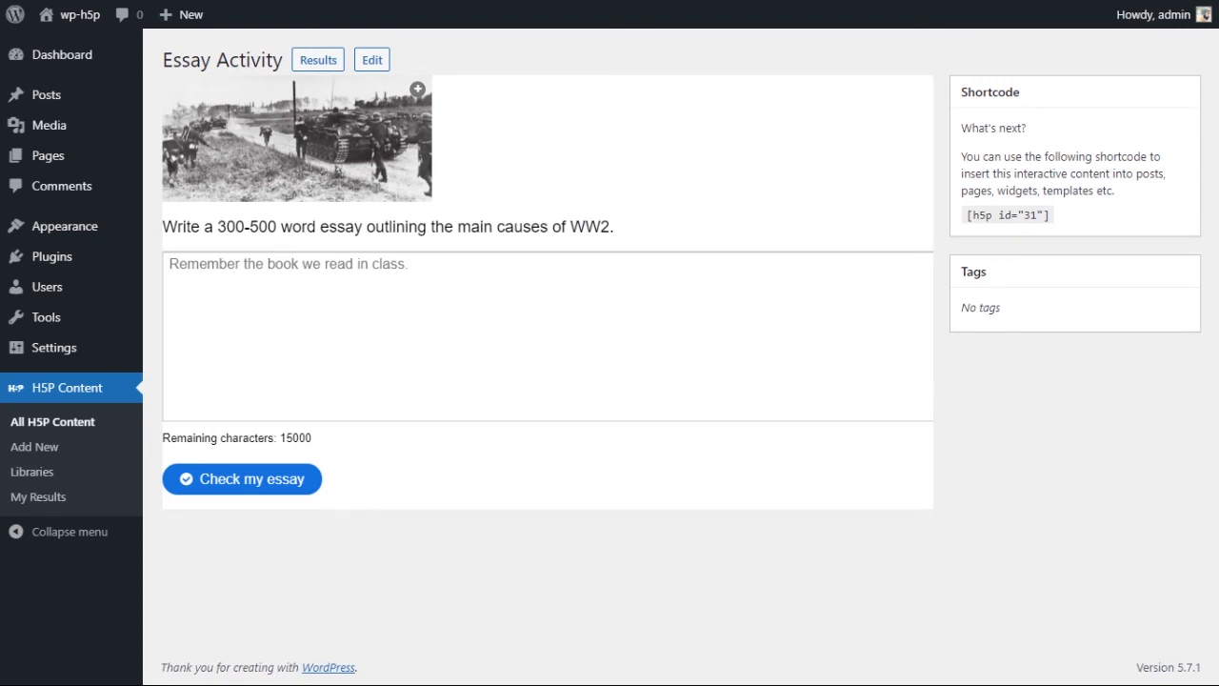
type("Wor")
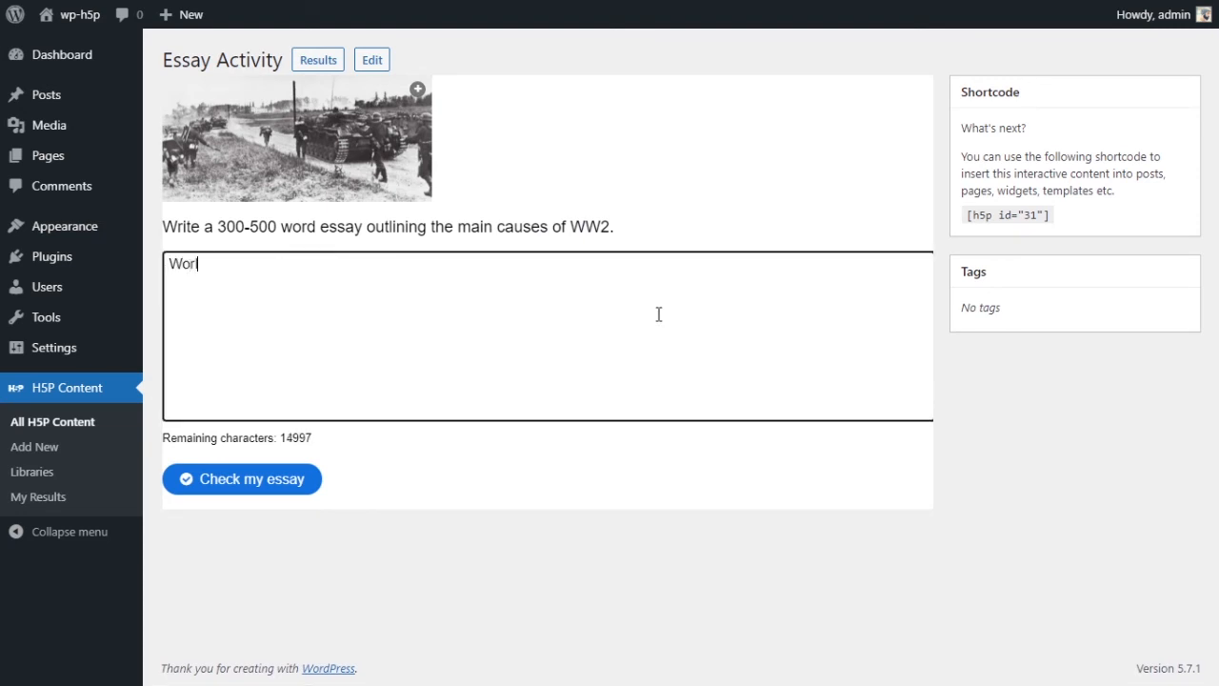
type("ld War 2 happened be")
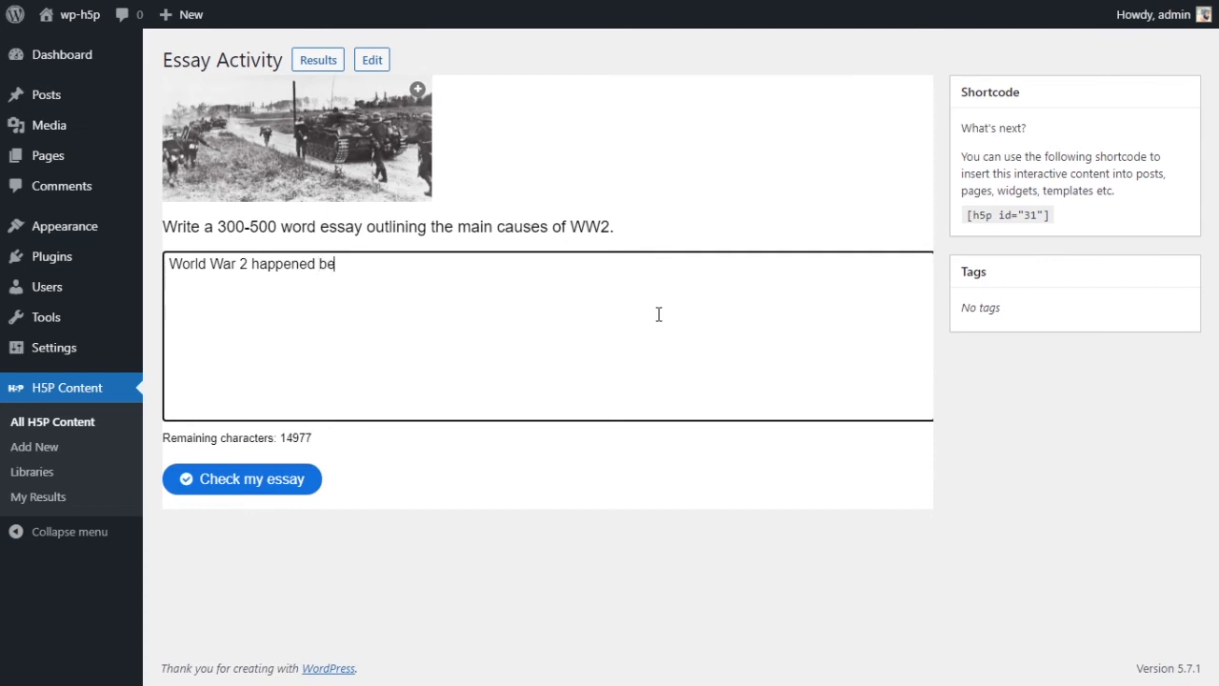
type("caaue")
key("BackSpace")
key("BackSpace")
type("se of ")
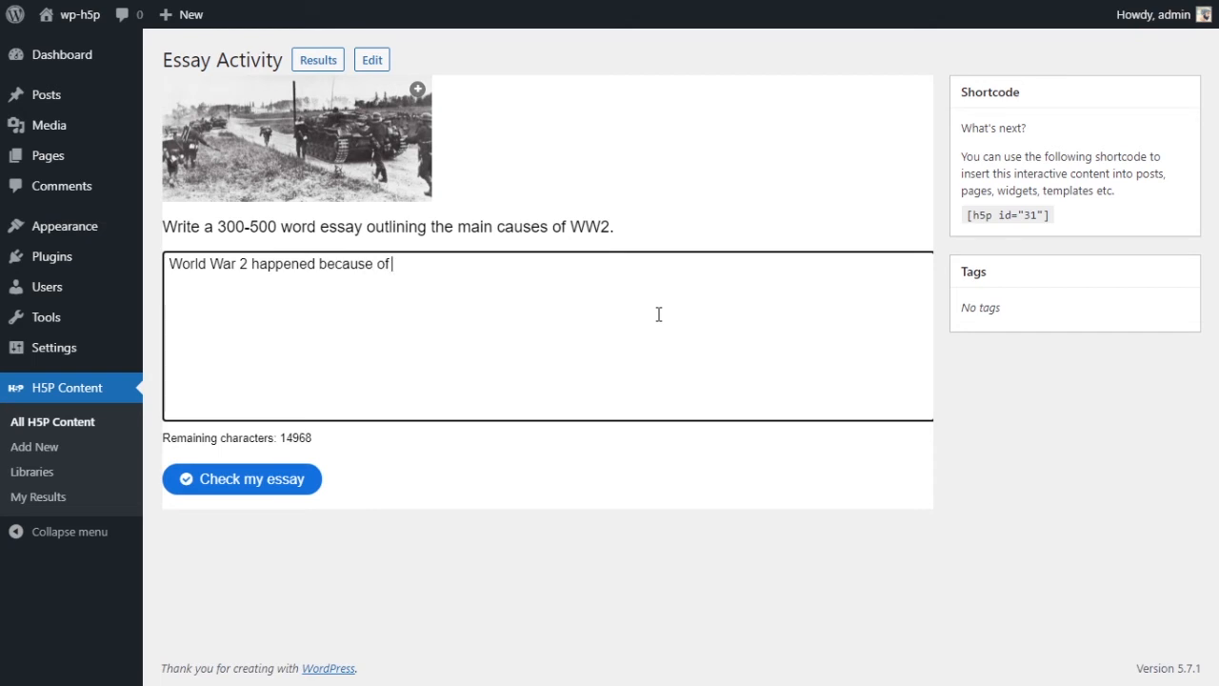
type("annixation,")
left_click(421, 269)
key("BackSpace")
type("e")
left_click(523, 273)
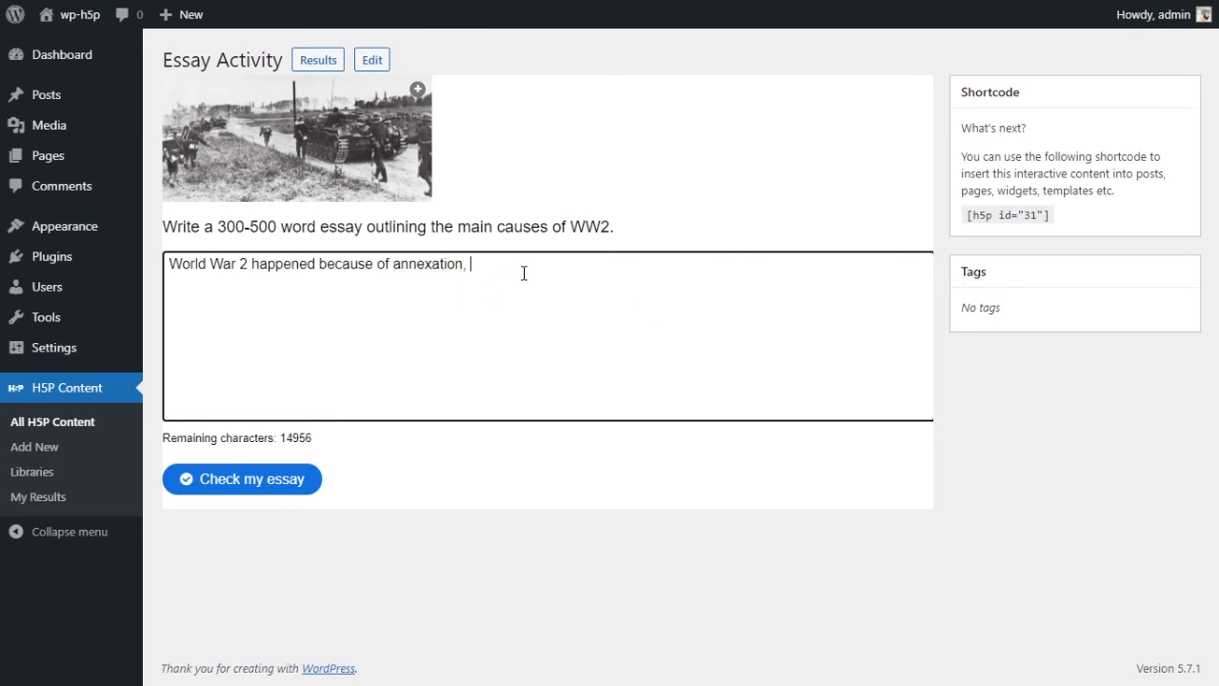
type("occupation,, aand fascism.")
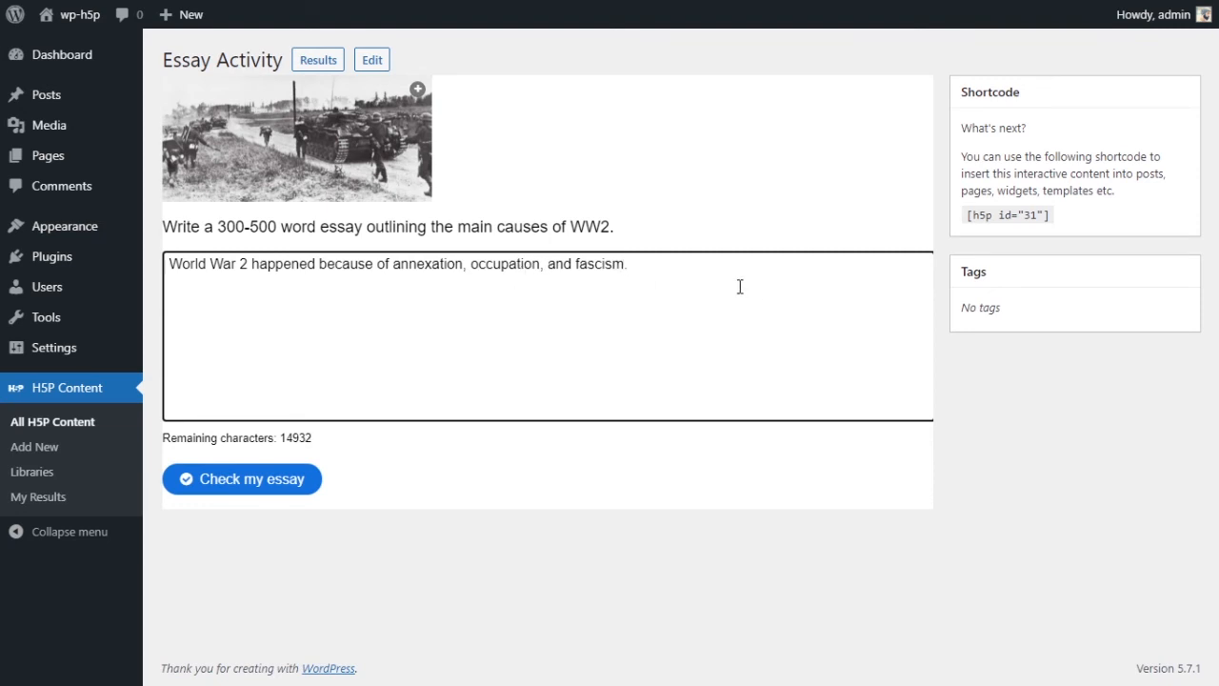
- Review the words annexation, occupation and fascism in the answer, and submit the essay for checking
double_click(416, 264)
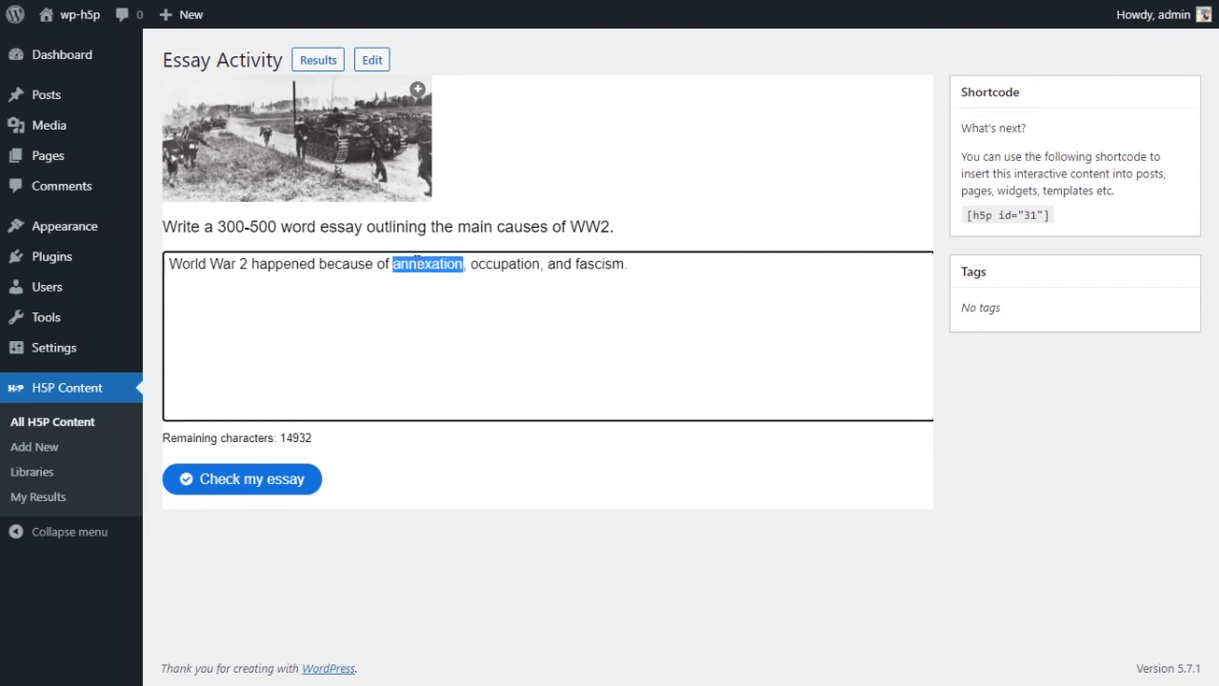
left_click(514, 268)
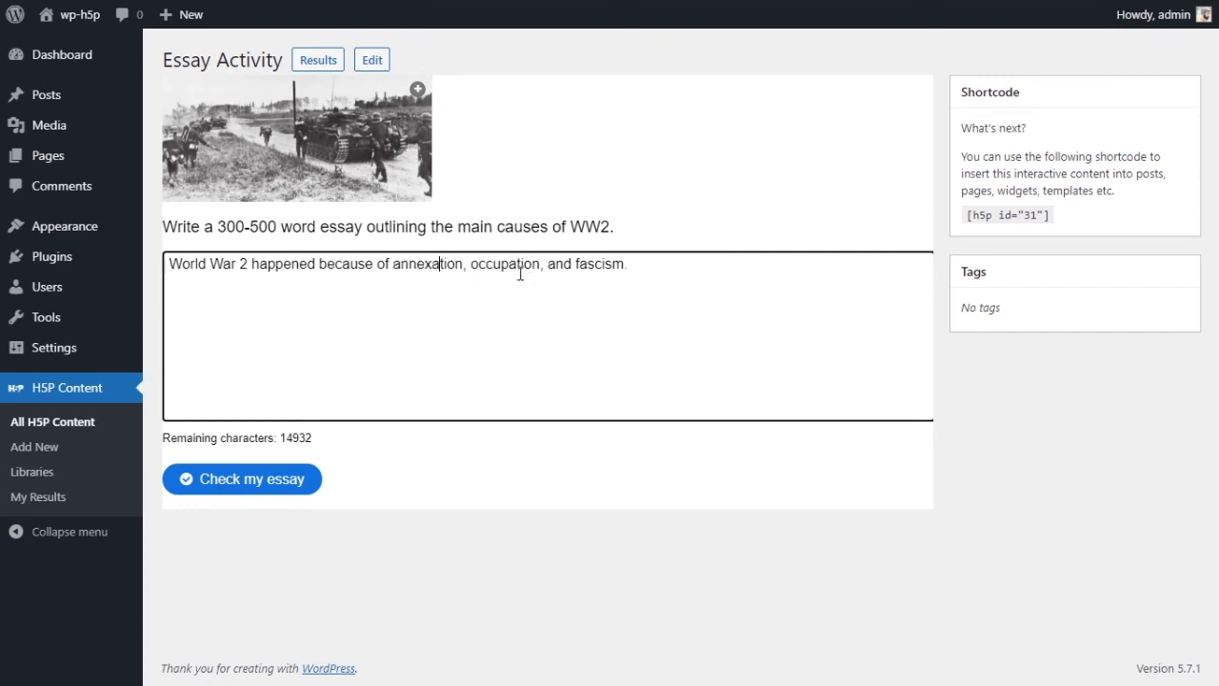
double_click(514, 265)
double_click(590, 265)
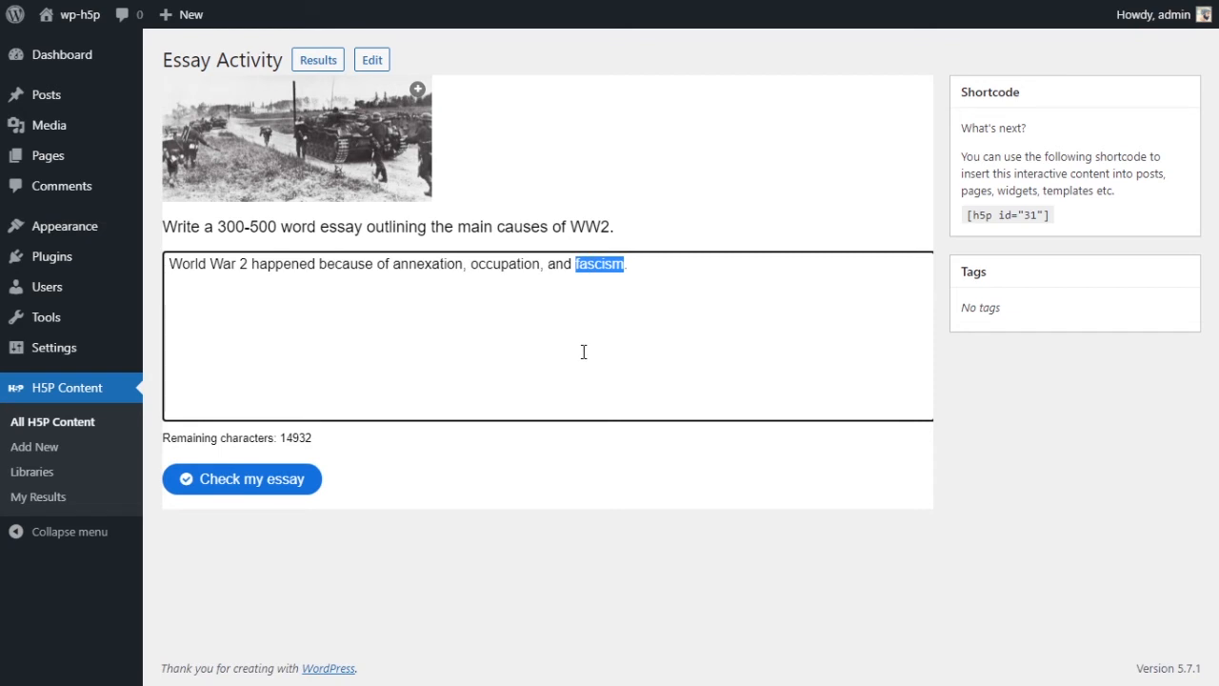
key("Left")
left_click(307, 481)
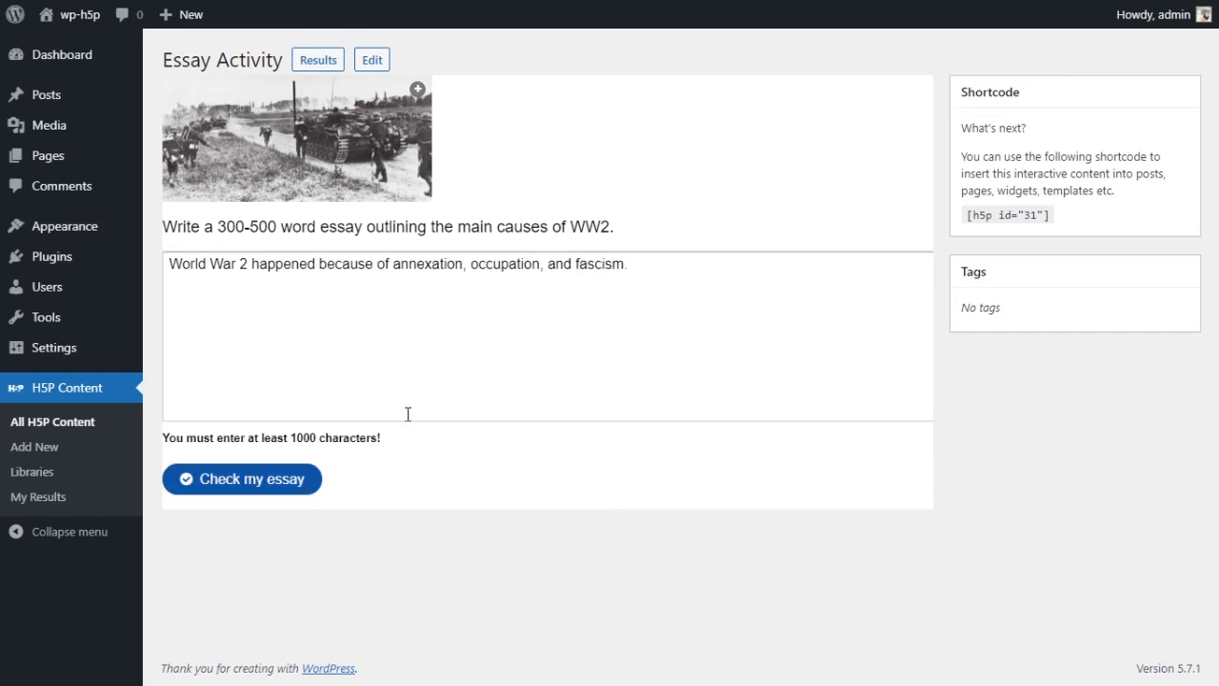
- Lengthen the essay answer past the 1000-character minimum by repeating "This is a sample solution" after the first sentence
left_click_drag(163, 438, 555, 350)
left_click_drag(677, 280, 168, 267)
left_click(661, 293)
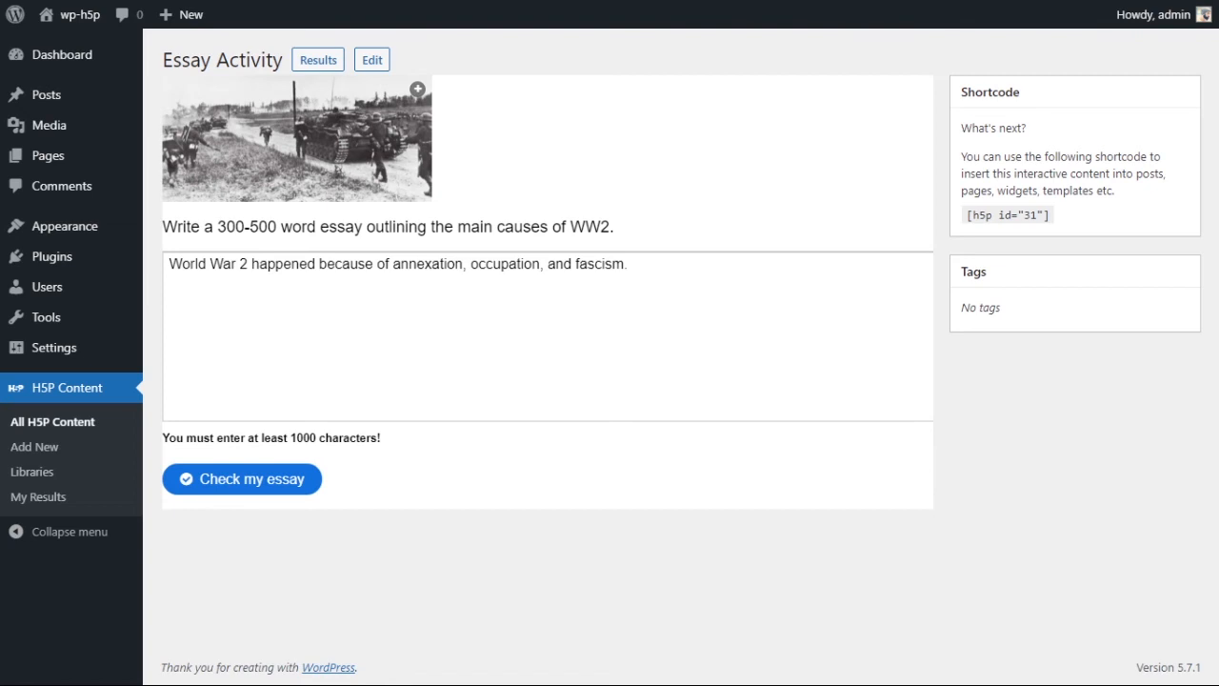
left_click(719, 303)
key("ctrl+v")
key("ctrl+v")
key("ctrl+v")
key("ctrl+v")
key("ctrl+v")
key("ctrl+v")
key("ctrl+v")
key("ctrl+v")
key("ctrl+v")
key("ctrl+v")
key("ctrl+v")
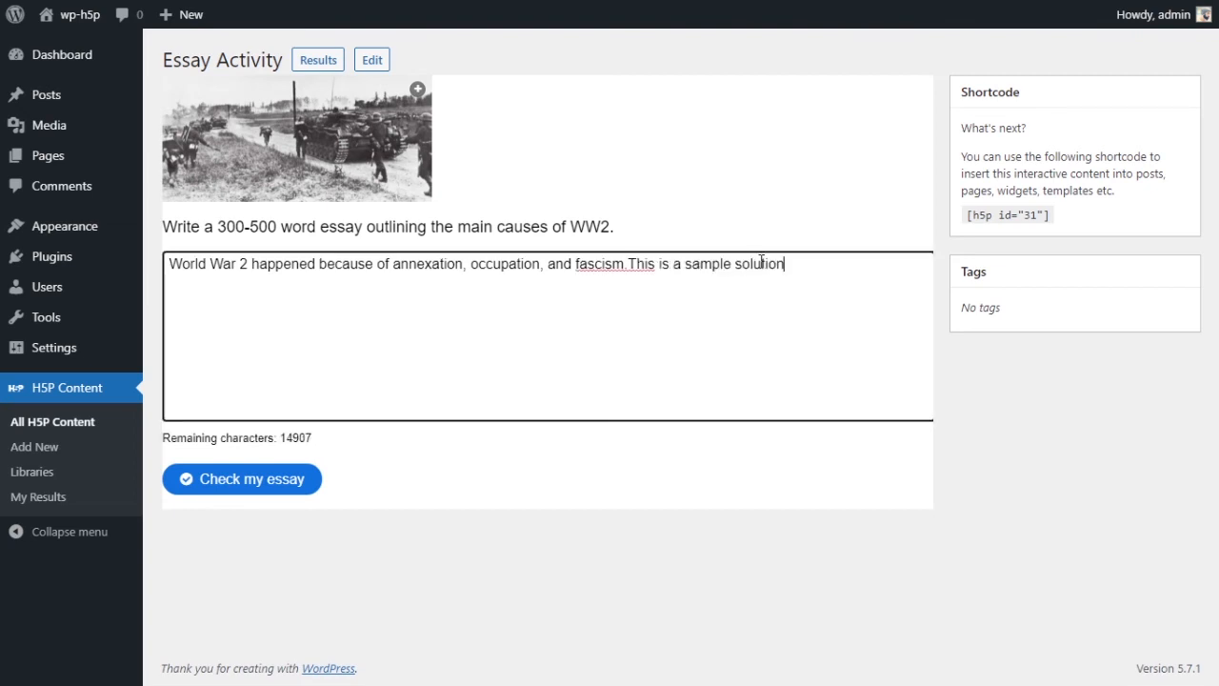
key("ctrl+v")
key("ctrl+v")
key("ctrl+v")
key("ctrl+v")
key("ctrl+v")
key("ctrl+v")
key("ctrl+v")
key("ctrl+v")
key("ctrl+v")
key("ctrl+v")
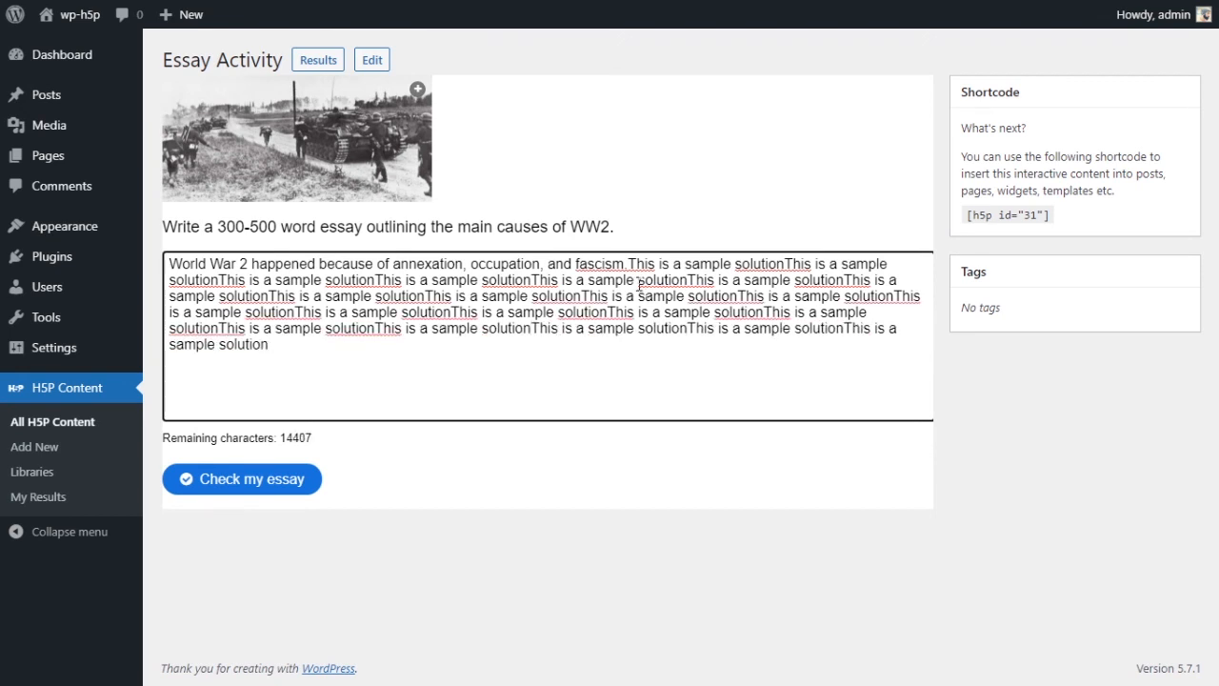
key("ctrl+v")
key("ctrl+v")
key("ctrl+v")
key("ctrl+v")
key("ctrl+v")
key("ctrl+v")
key("ctrl+v")
key("ctrl+v")
key("ctrl+v")
key("ctrl+v")
key("ctrl+v")
key("ctrl+v")
key("ctrl+v")
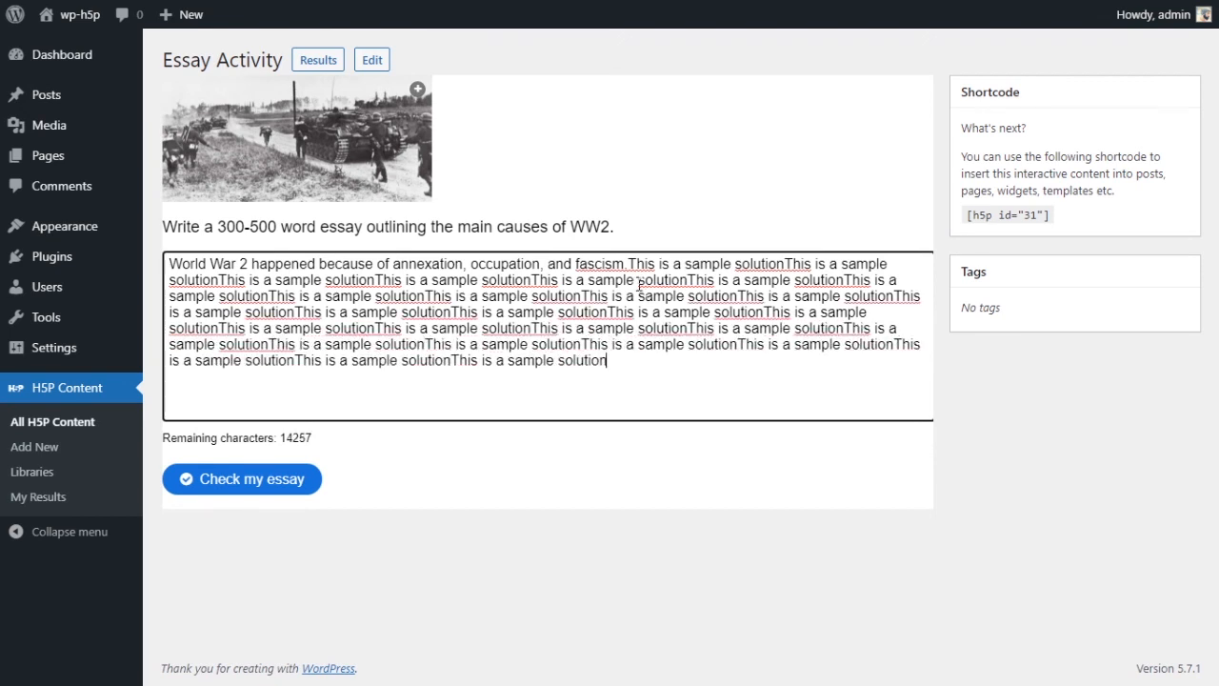
type("This is a sample solution")
type("This is a sample solution")
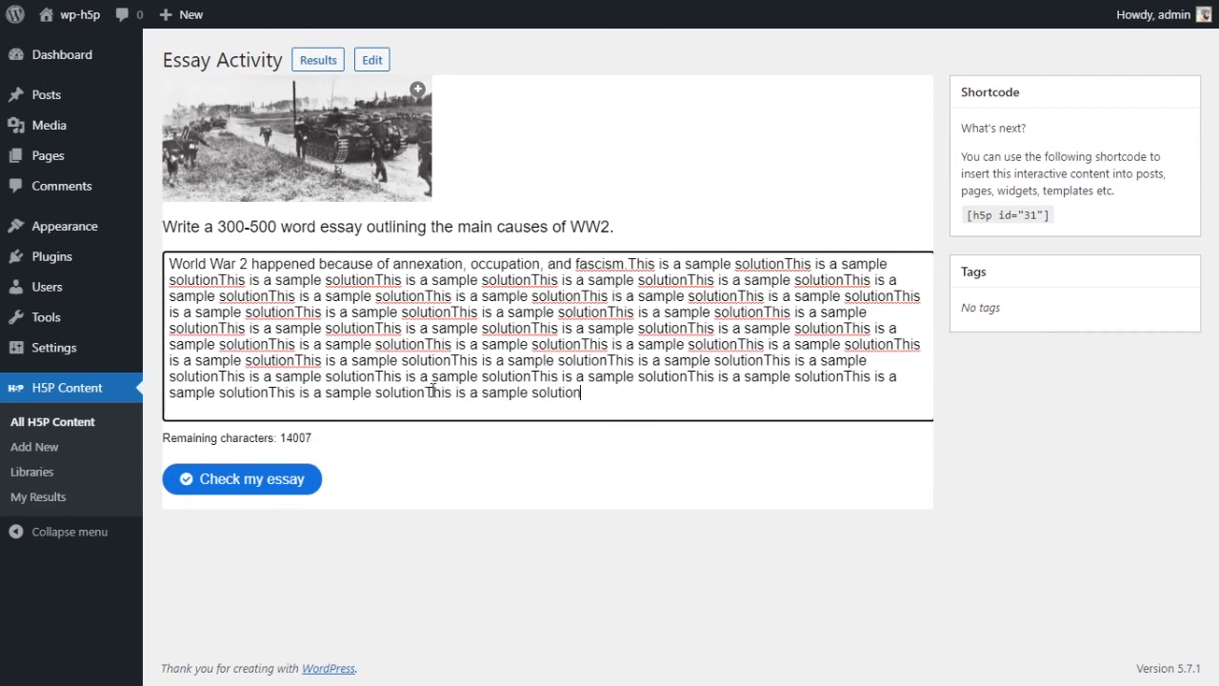
- Add another "This is a sample solution" after a space at the answer's end, and insert a space after "fascism."
triple_click(282, 433)
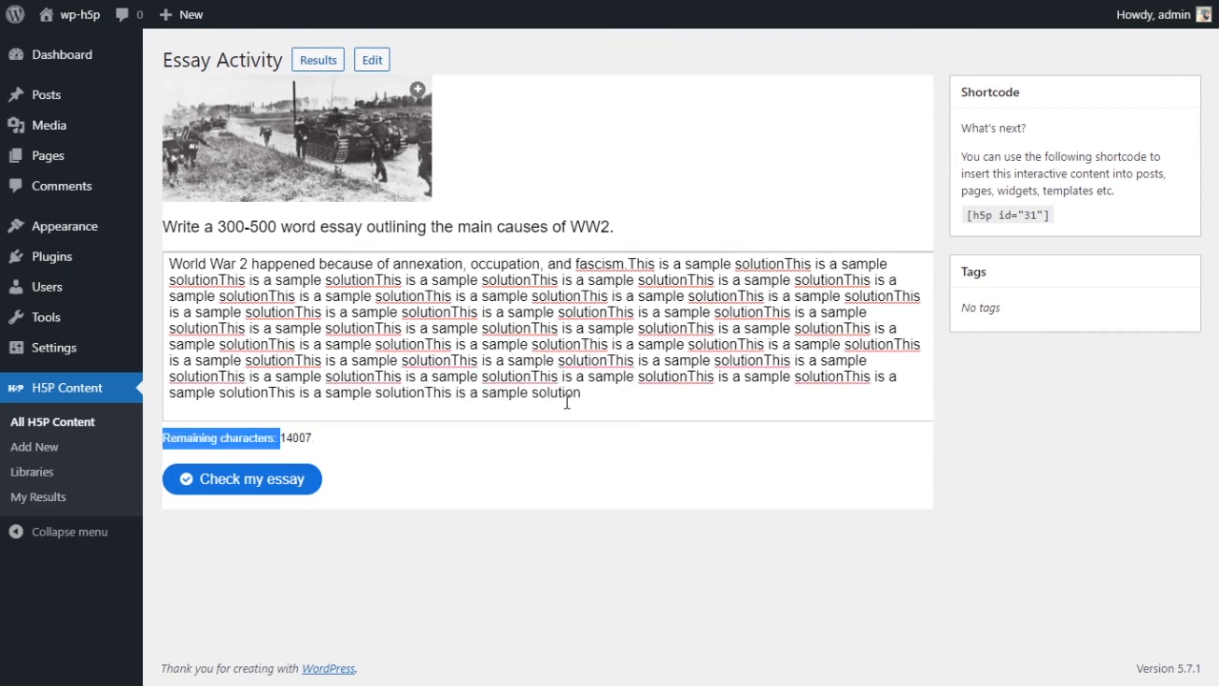
left_click(604, 393)
type("This is a sample solution")
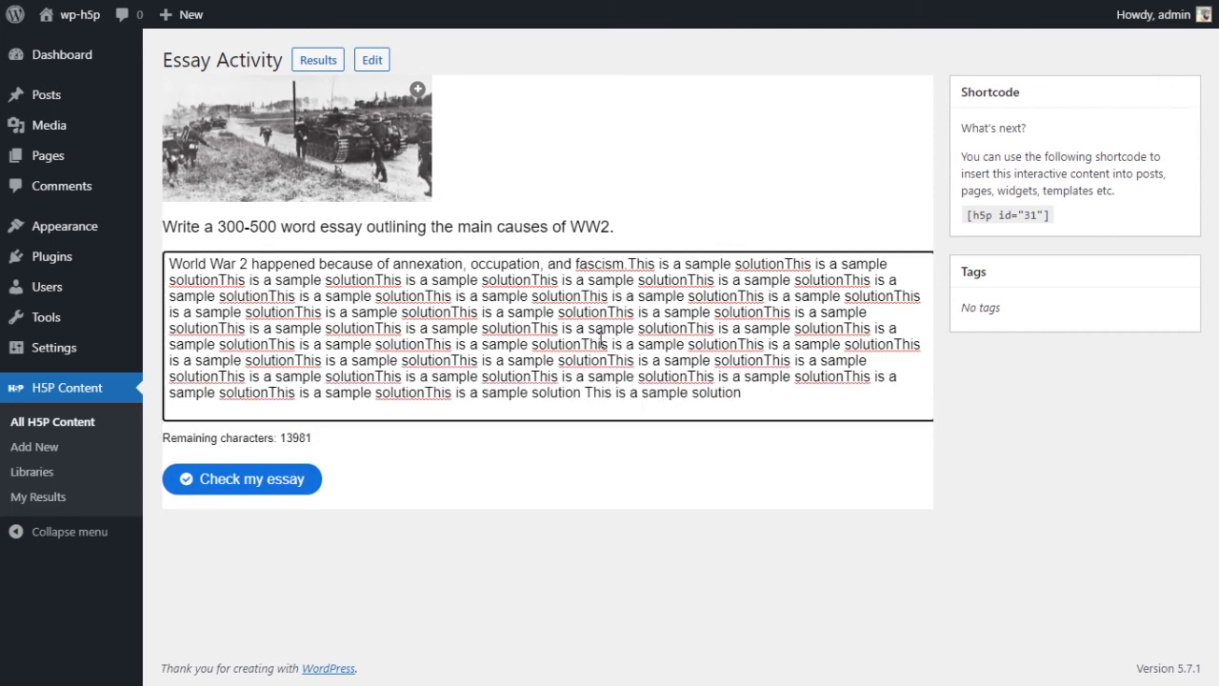
left_click(628, 263)
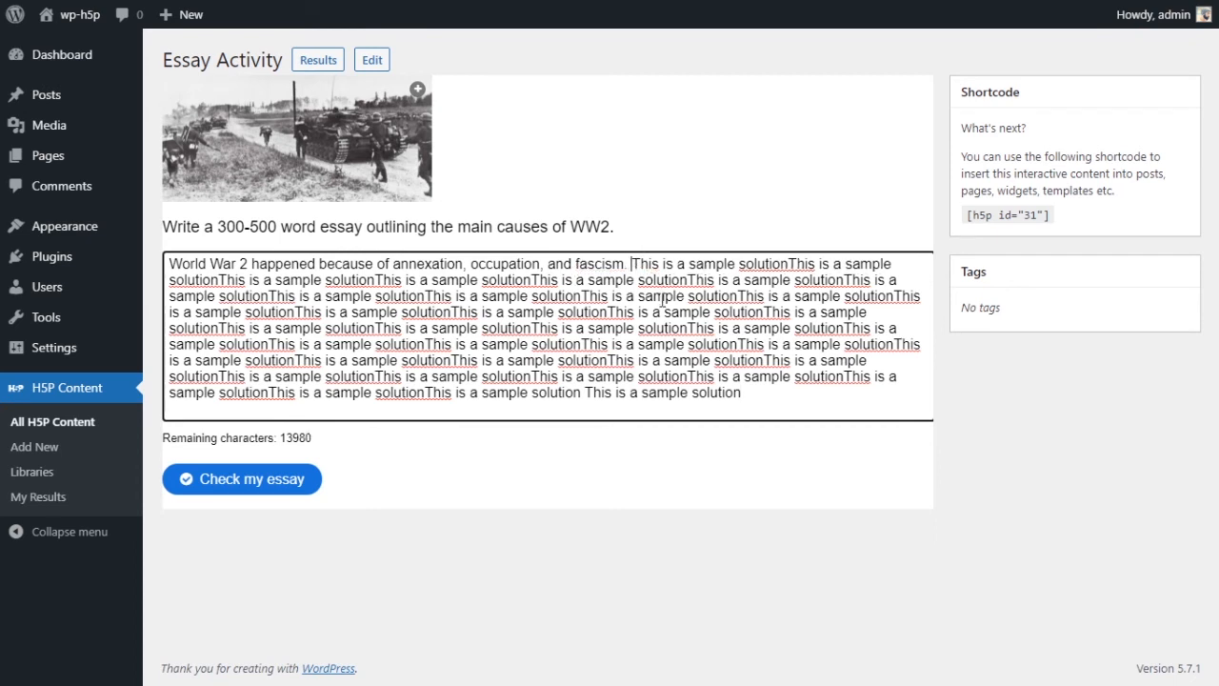
- Check the remaining characters, look over the filler sentences in the answer, and submit the essay for checking
triple_click(286, 438)
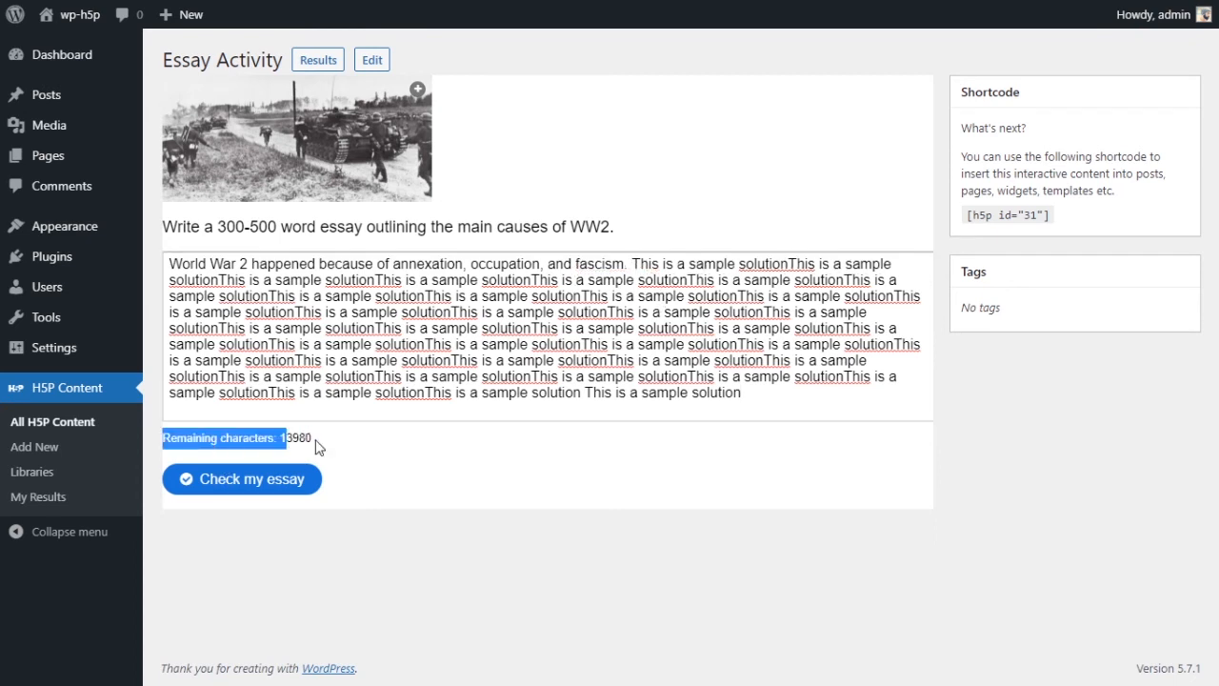
left_click(318, 444)
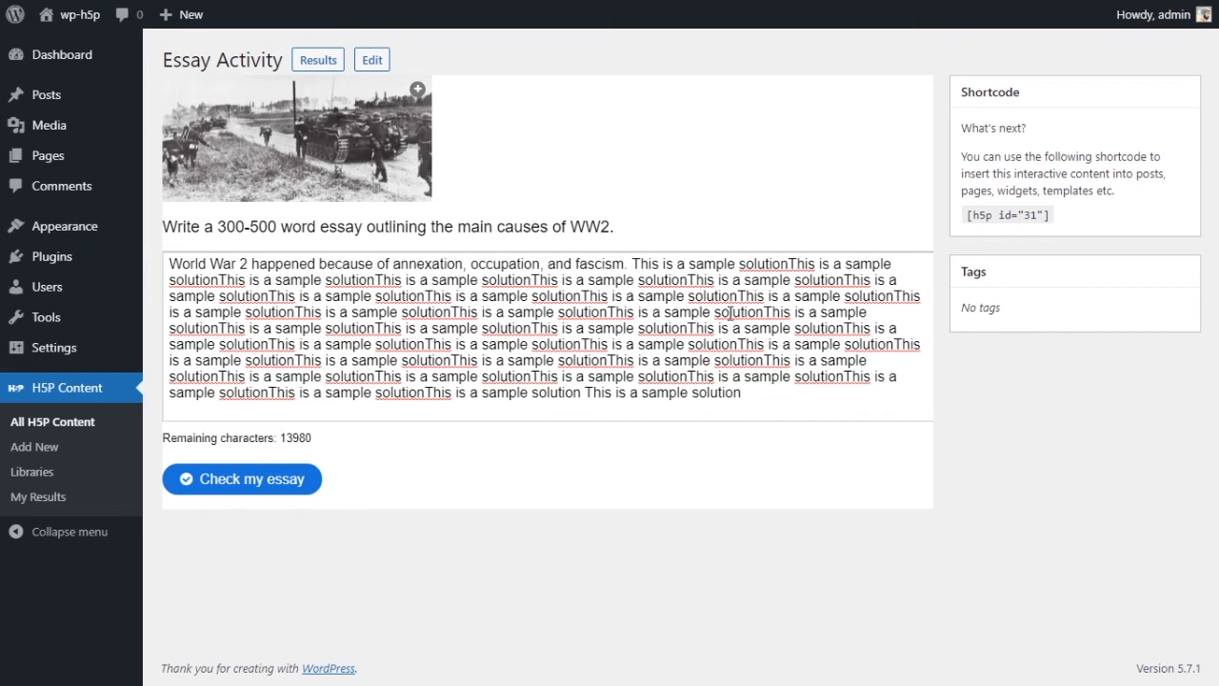
left_click_drag(632, 267, 754, 441)
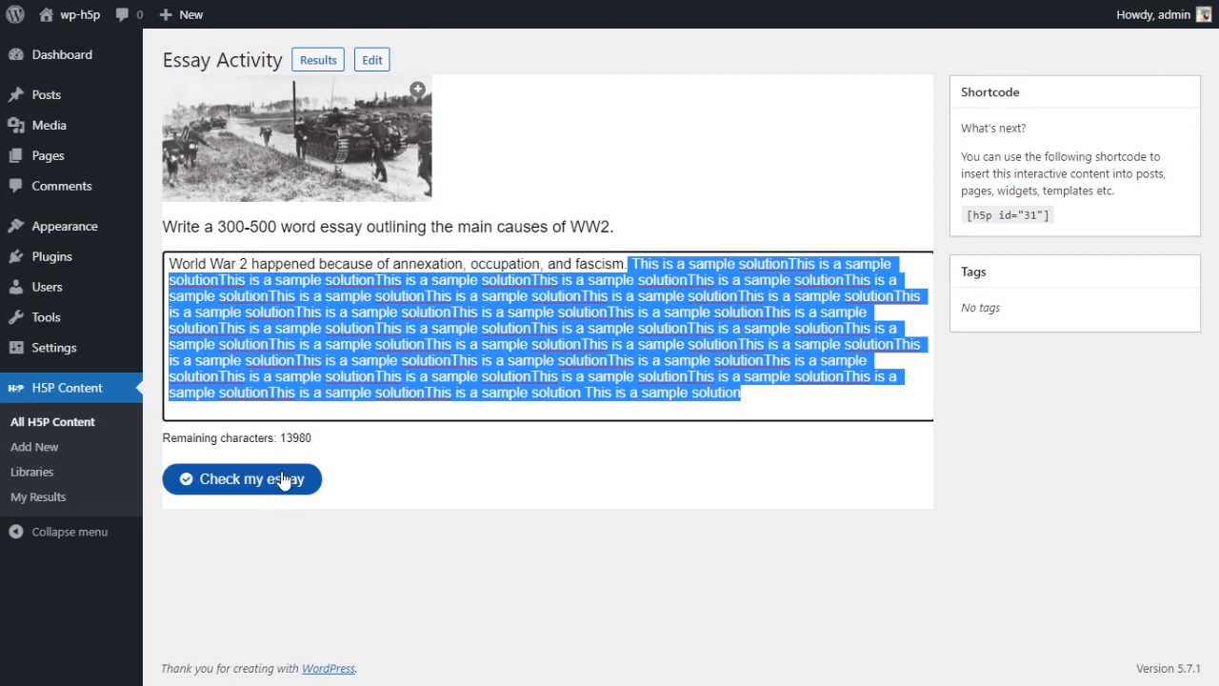
left_click(252, 479)
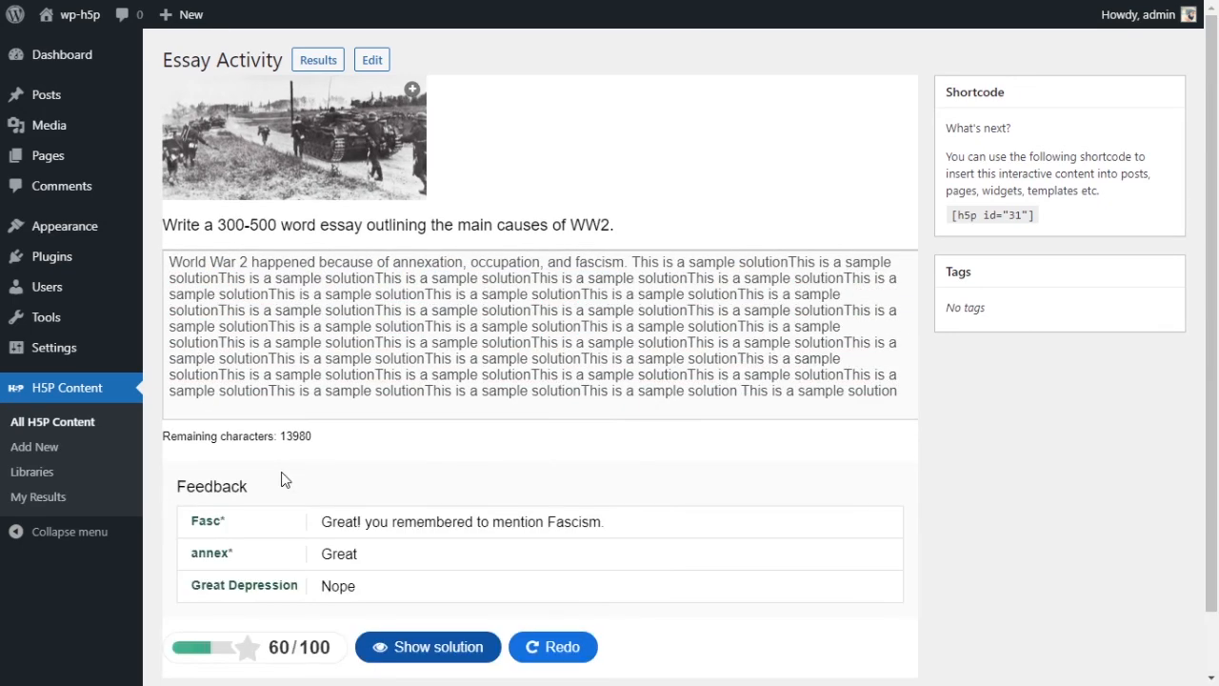
- Review the feedback for the keywords Fasc* and annex* and compare it with the matching words in the answer
scroll(281, 479, "down", 1)
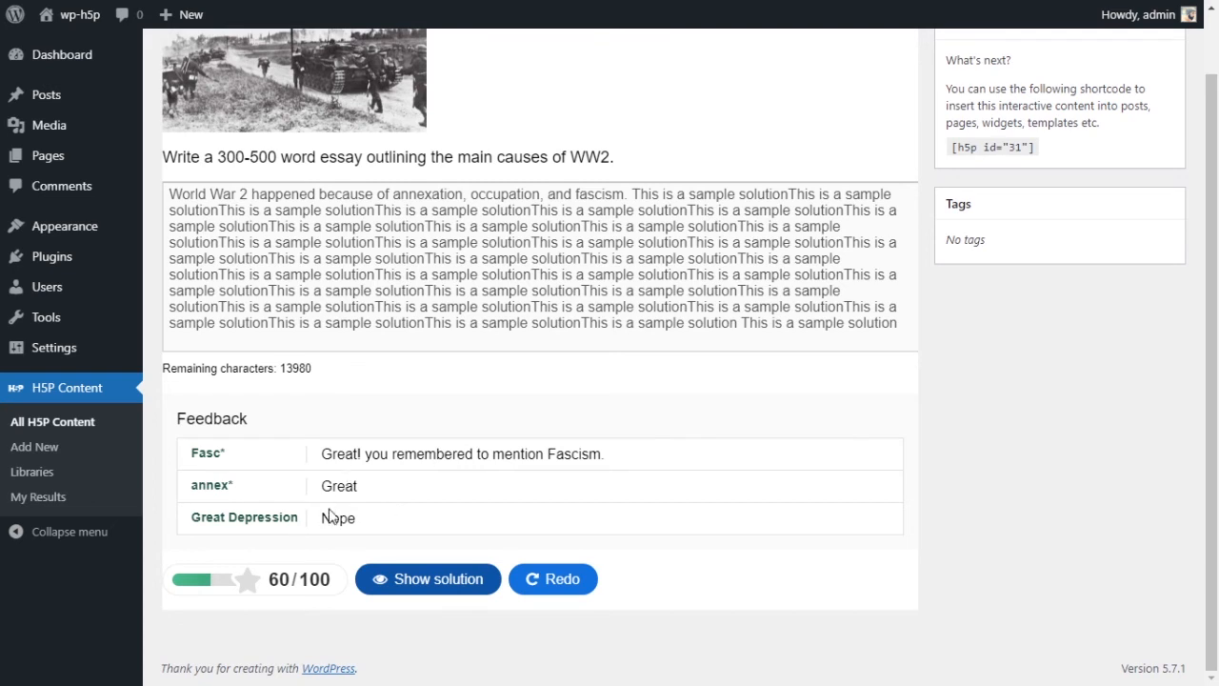
left_click_drag(307, 520, 190, 519)
left_click(424, 190)
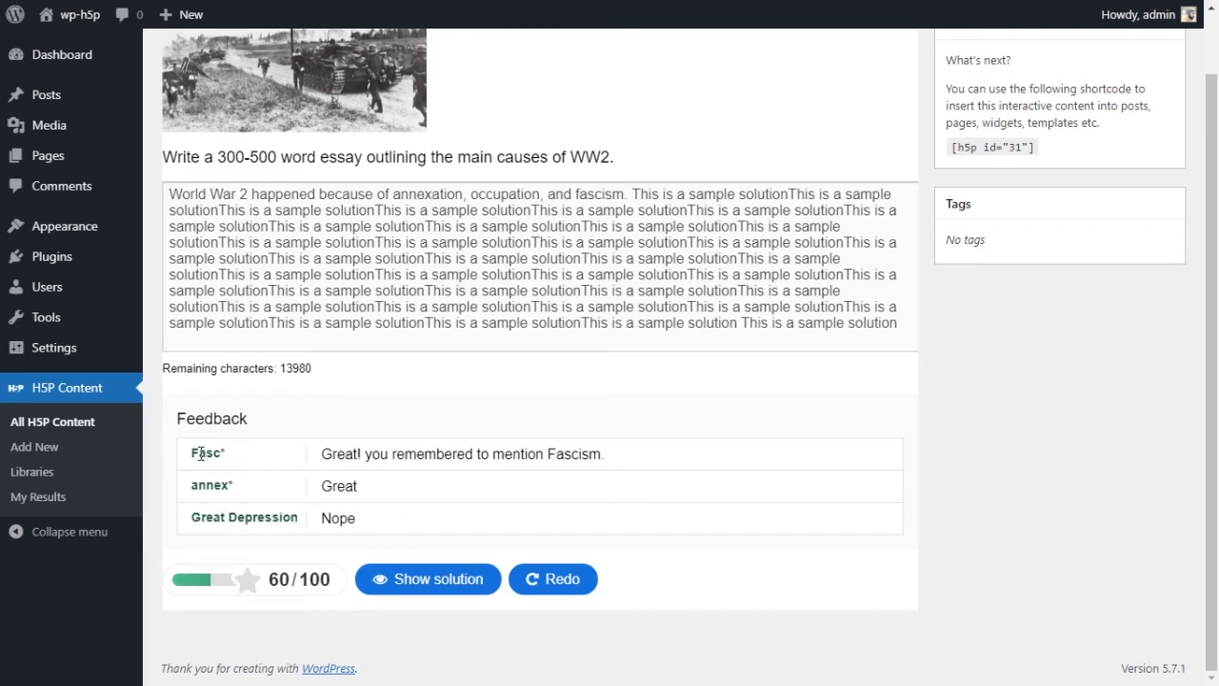
mouse_move(200, 453)
left_mouse_down()
mouse_move(231, 445)
mouse_move(221, 446)
left_mouse_up()
left_click_drag(577, 195, 624, 195)
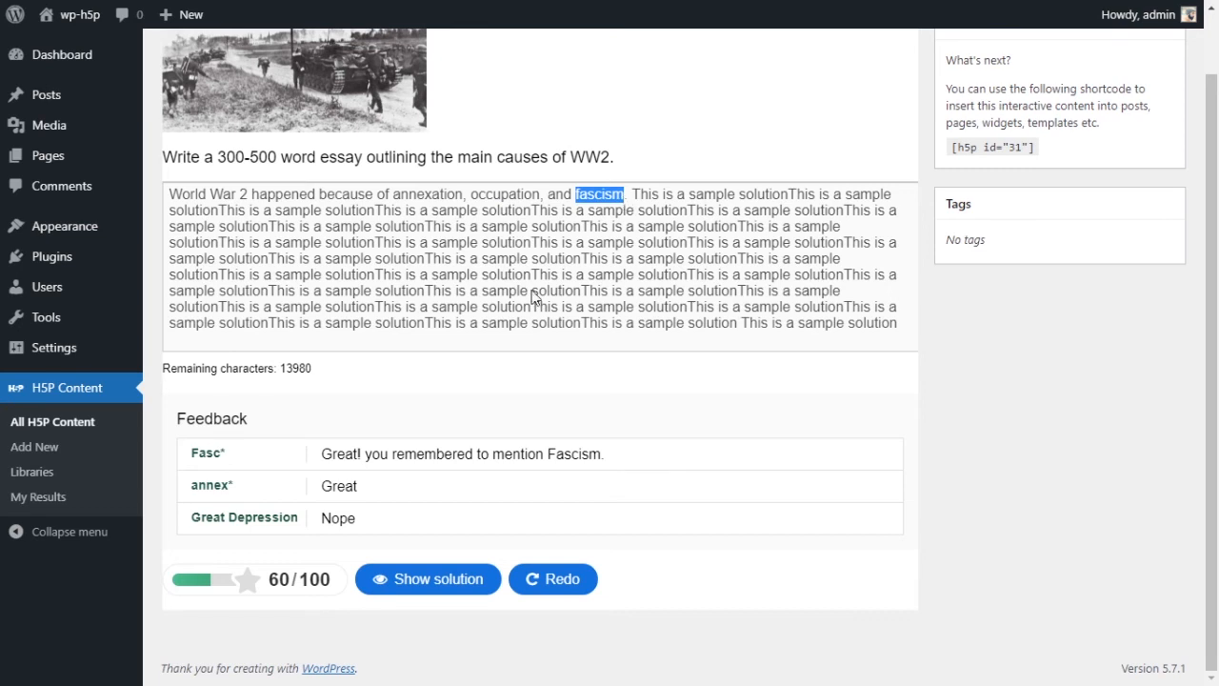
left_click_drag(192, 485, 227, 473)
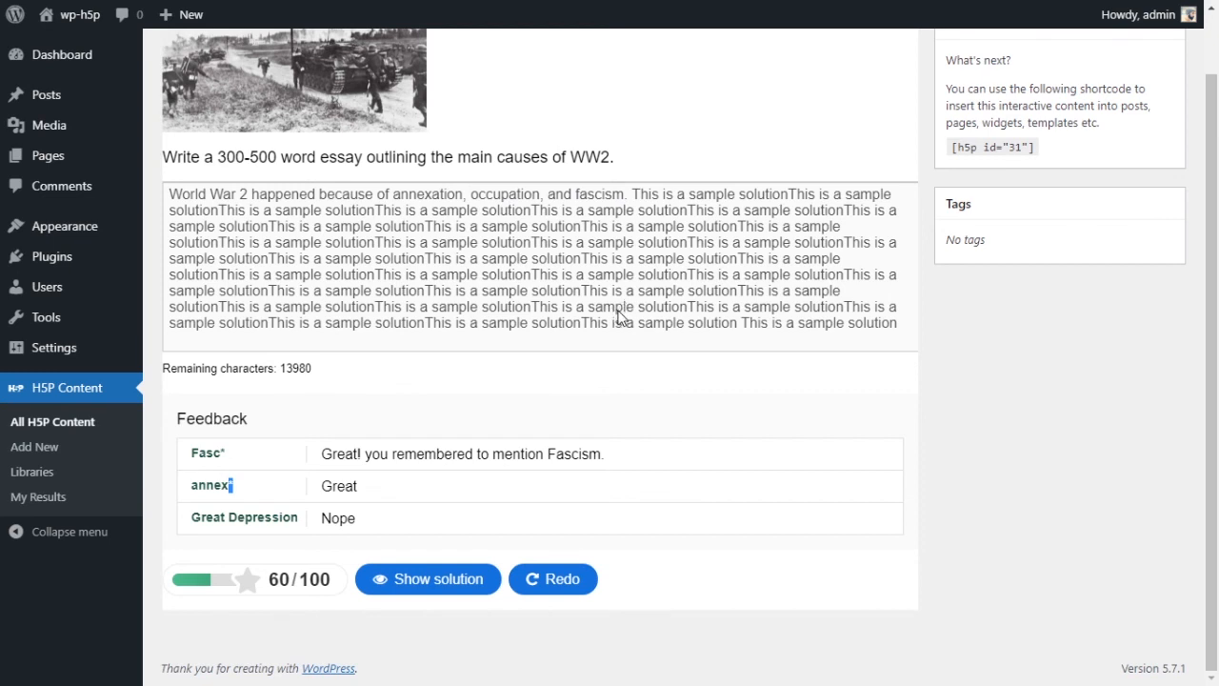
double_click(335, 486)
left_click(353, 486)
double_click(337, 453)
left_click_drag(372, 454, 688, 493)
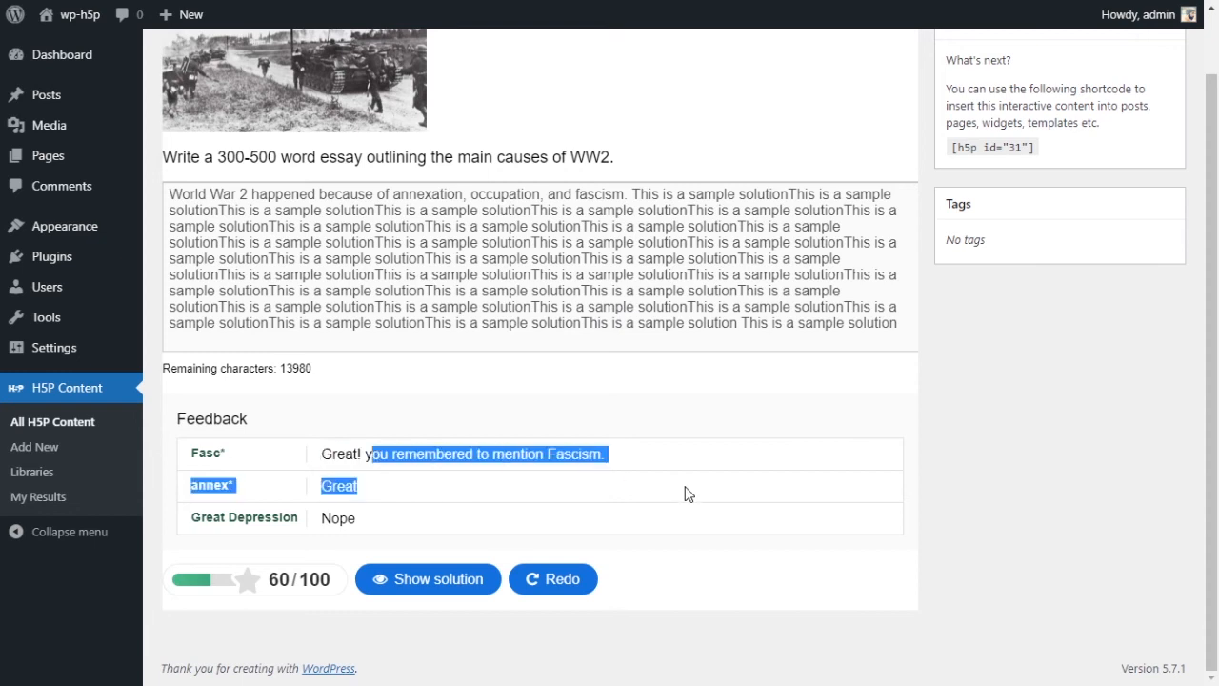
left_click(657, 496)
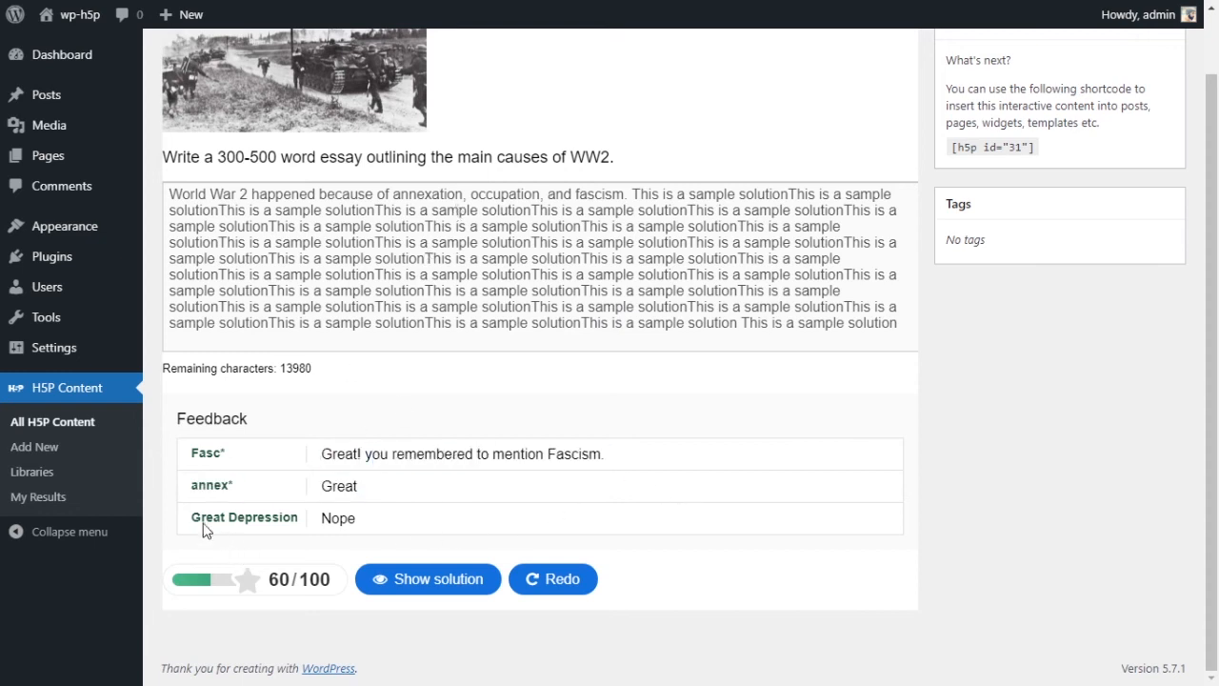
- Examine the feedback for Great Depression against the words fascism and occupation in the answer
left_click_drag(203, 523, 334, 519)
left_click(301, 521)
left_click_drag(576, 195, 620, 198)
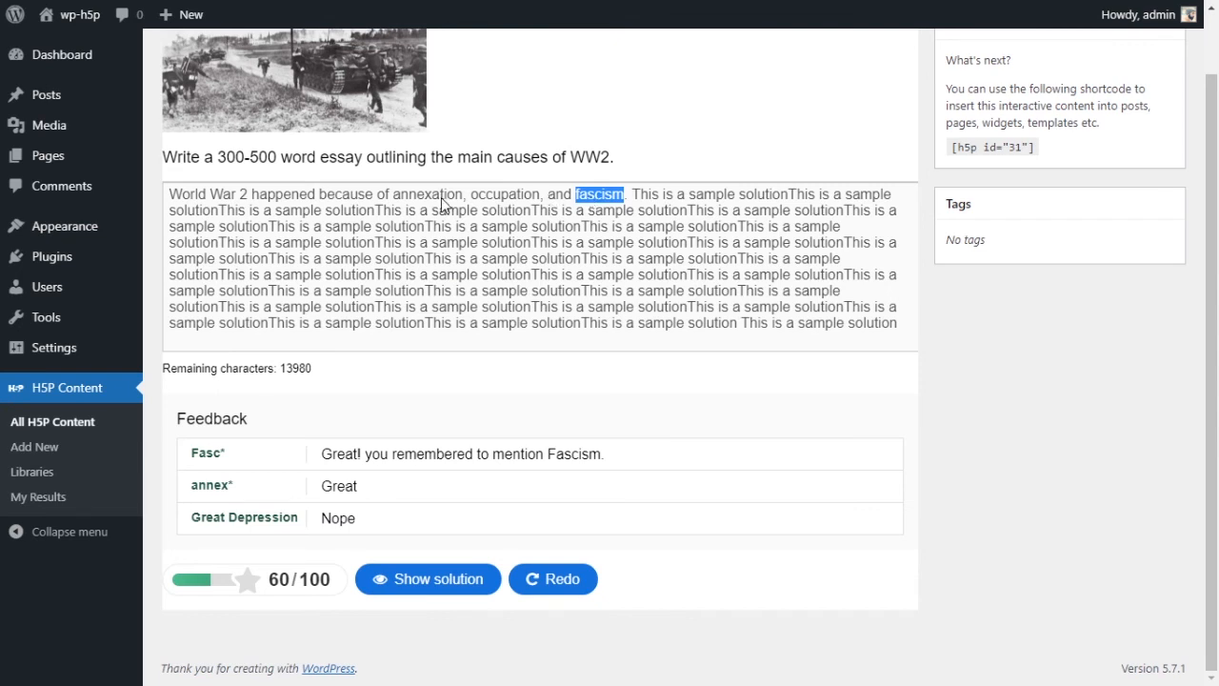
double_click(483, 203)
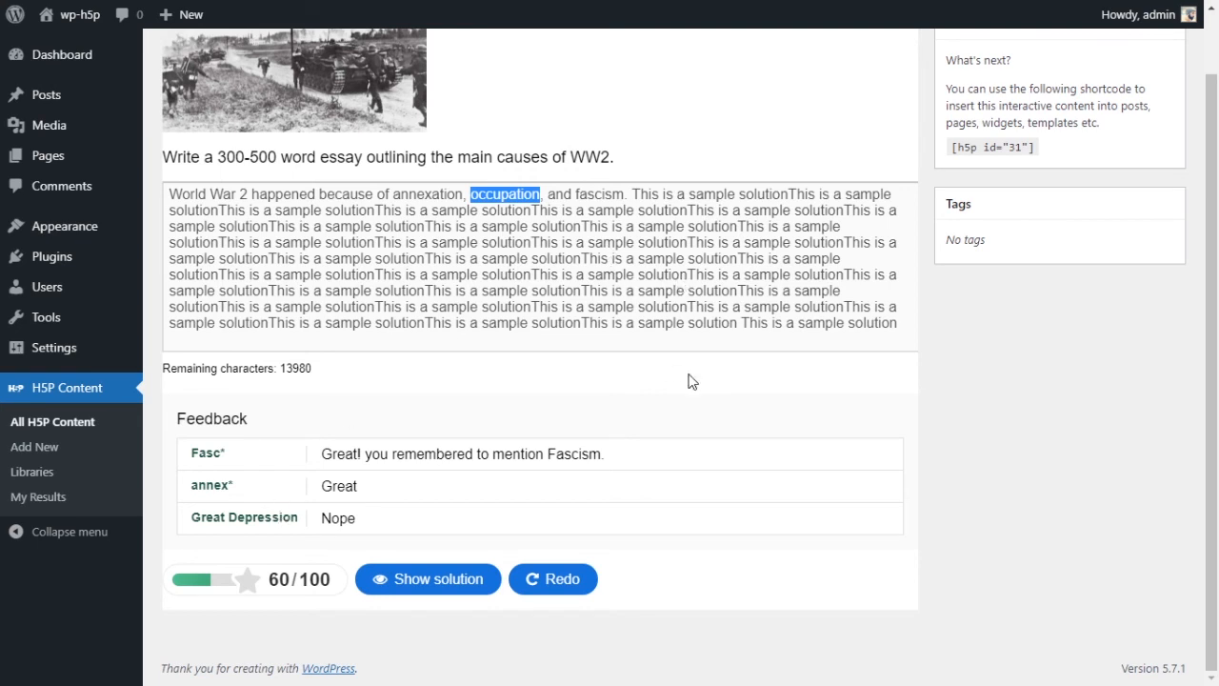
left_click(783, 343)
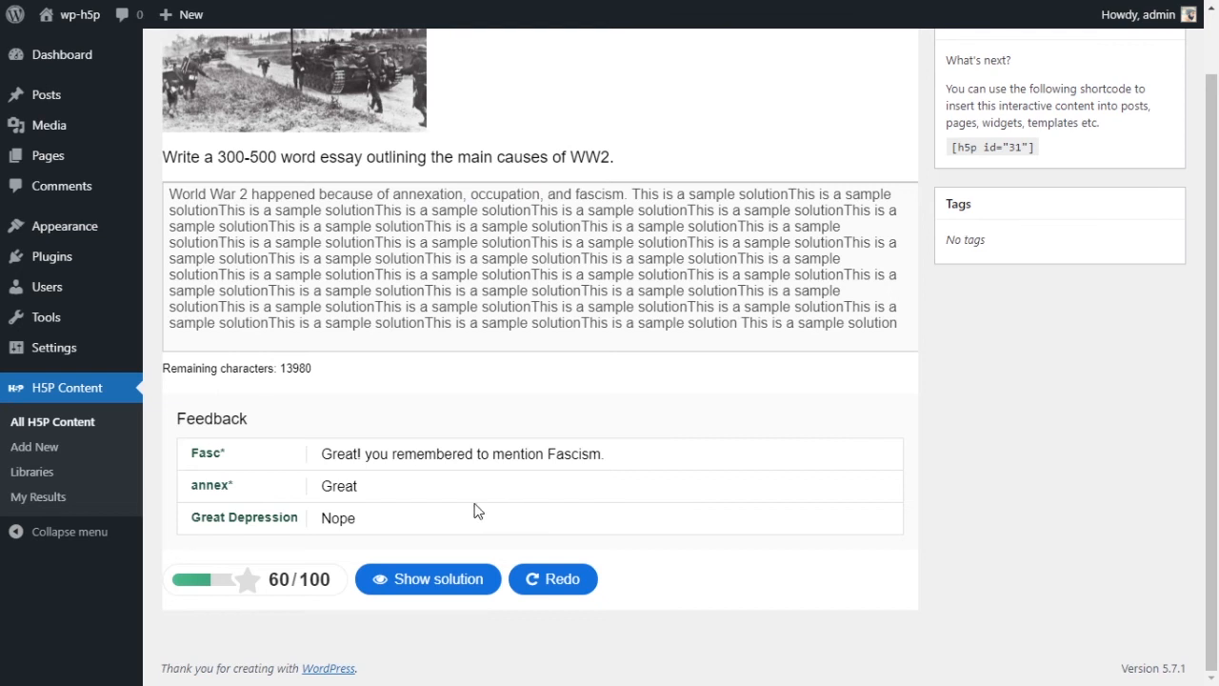
- Show the solution, and read its introduction and the full sample text
left_click(427, 581)
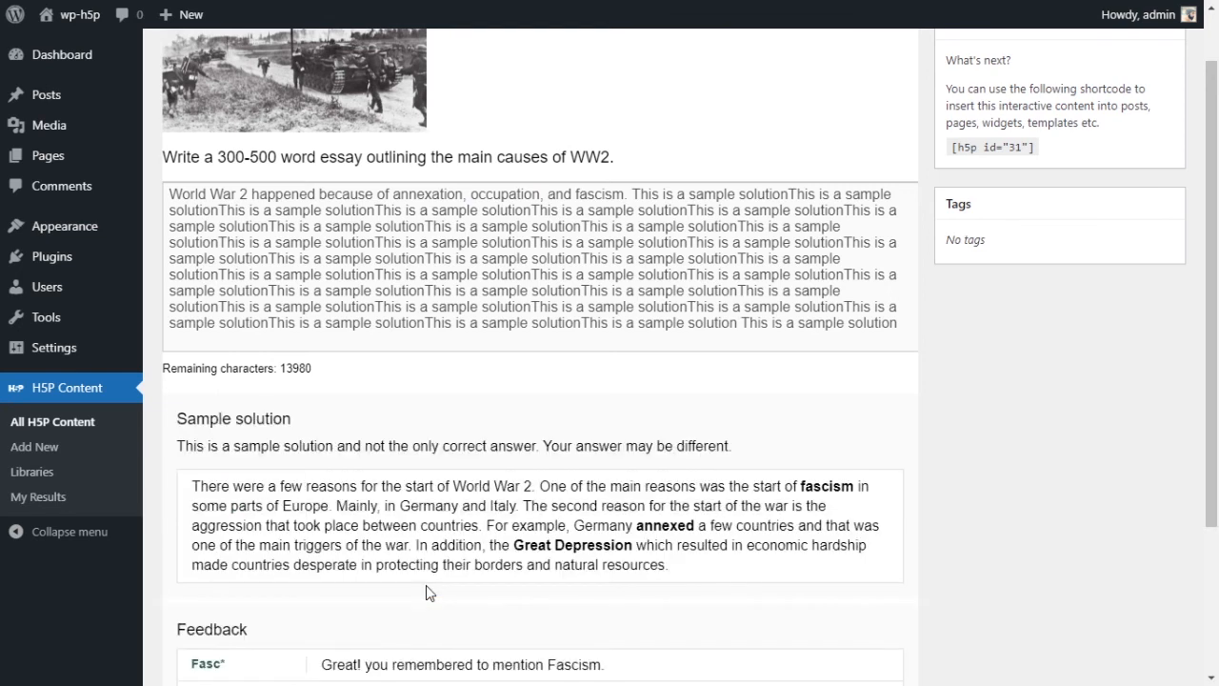
scroll(409, 571, "down", 1)
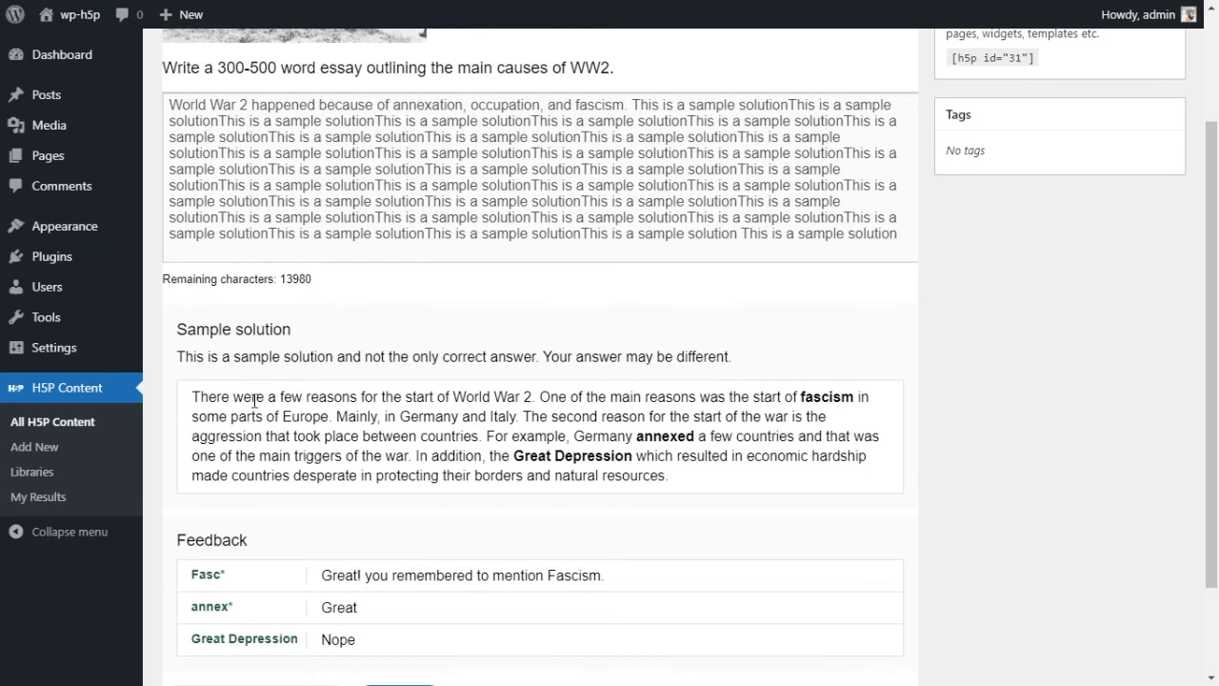
left_click_drag(186, 356, 733, 371)
left_click(502, 436)
left_click_drag(194, 396, 661, 476)
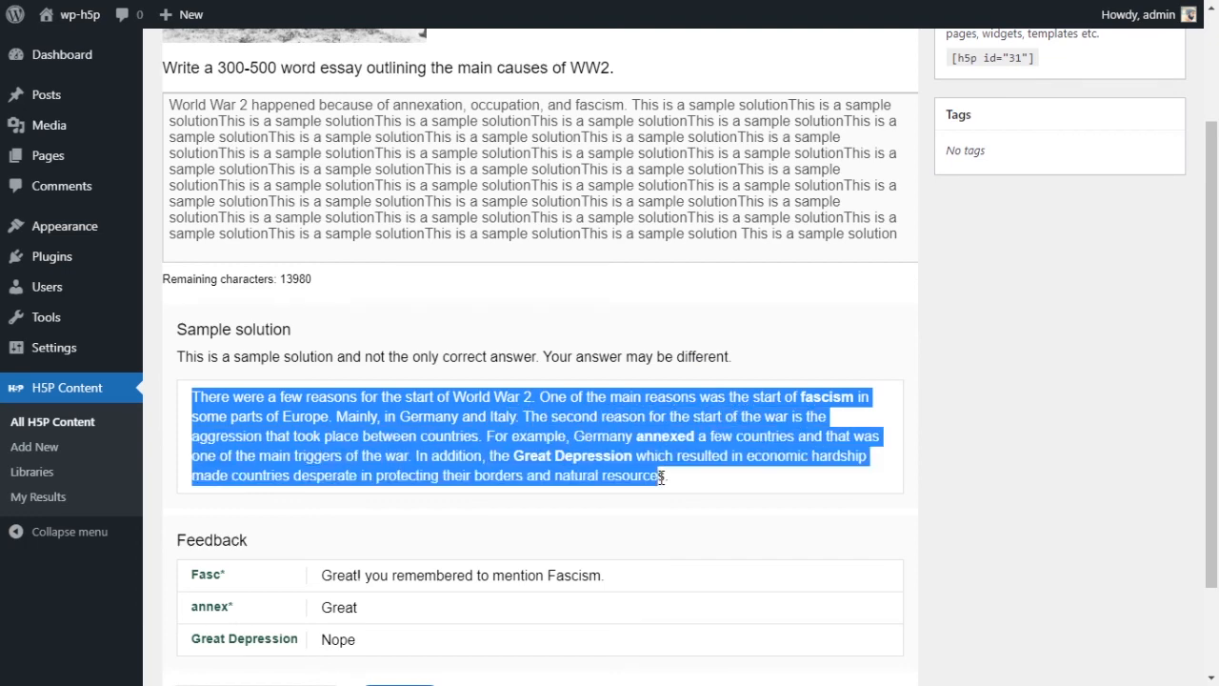
left_click(733, 503)
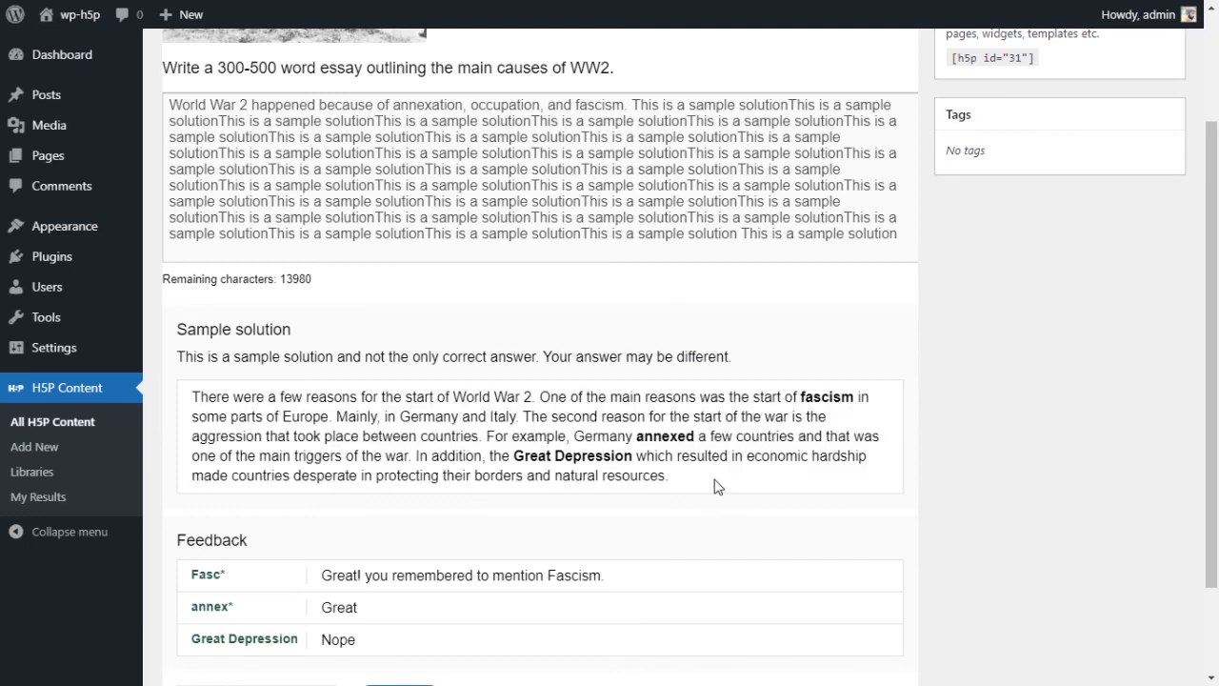
- Examine the bold keywords fascism, annexed and Great Depression in the sample solution, and look through the whole checked activity
double_click(819, 397)
double_click(671, 436)
double_click(535, 457)
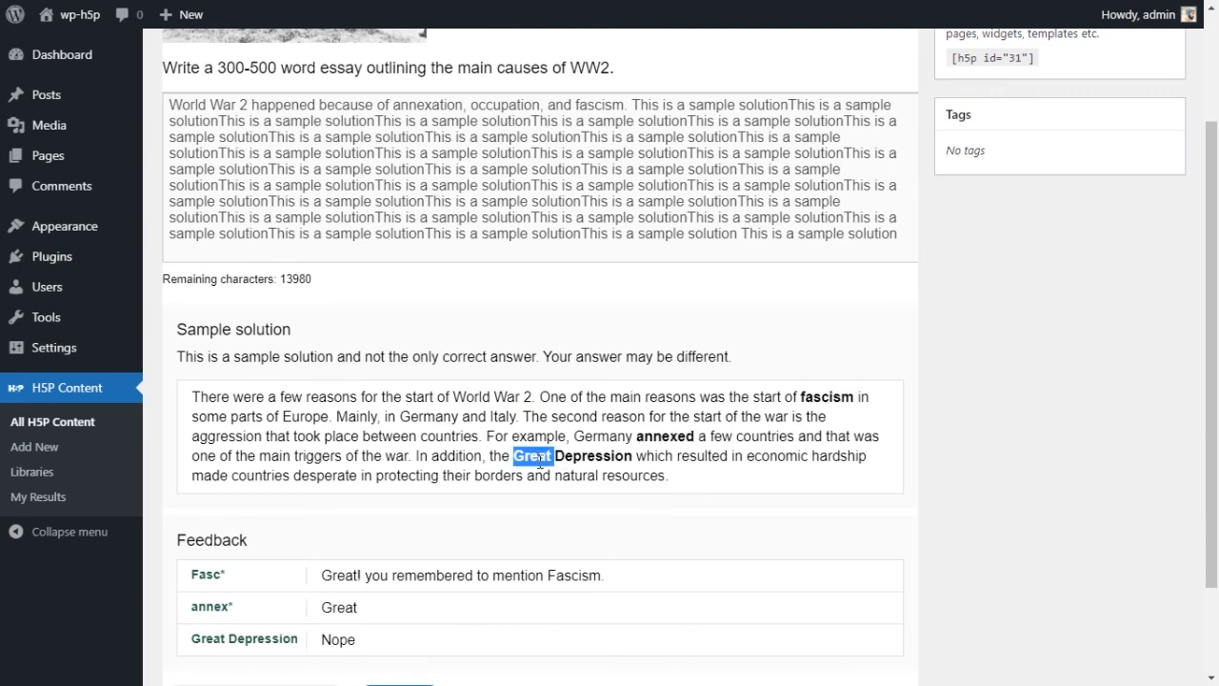
left_click(546, 494)
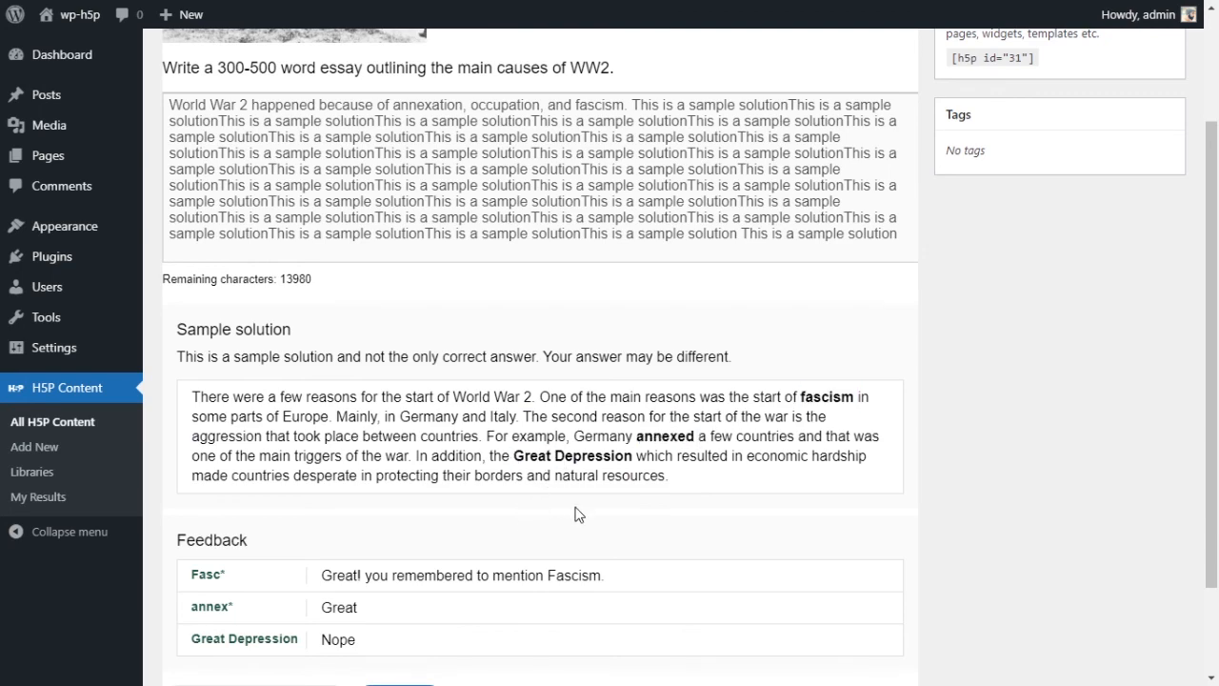
scroll(577, 512, "down", 2)
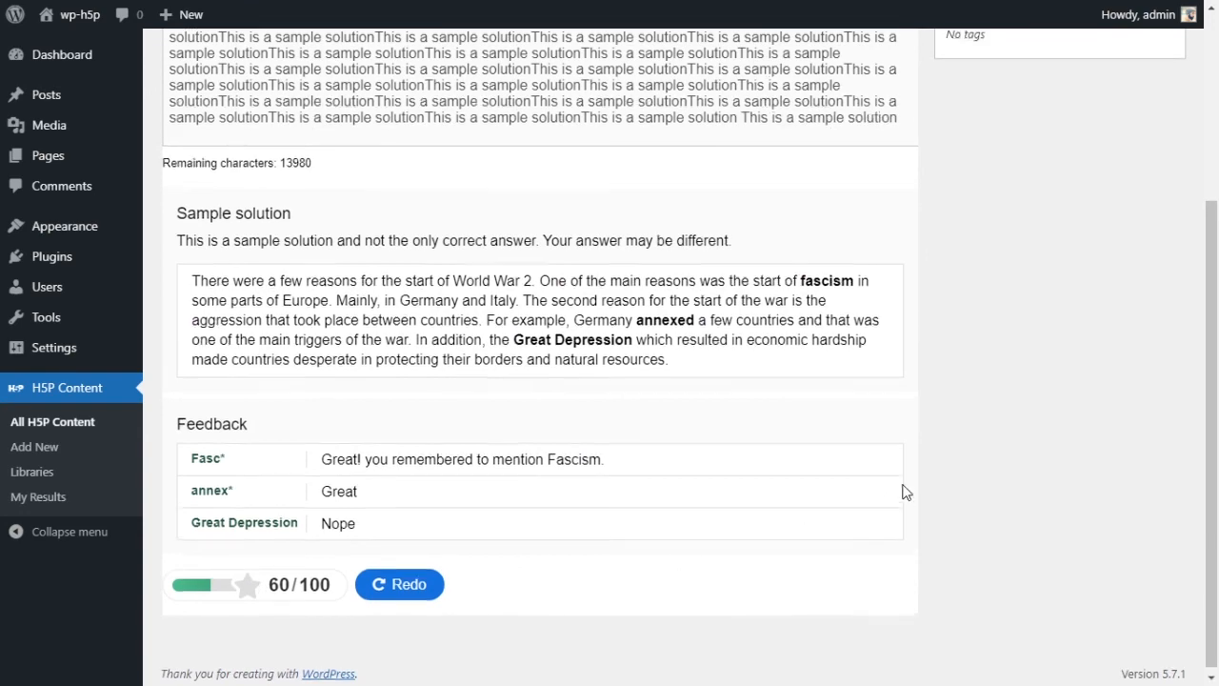
scroll(904, 492, "up", 3)
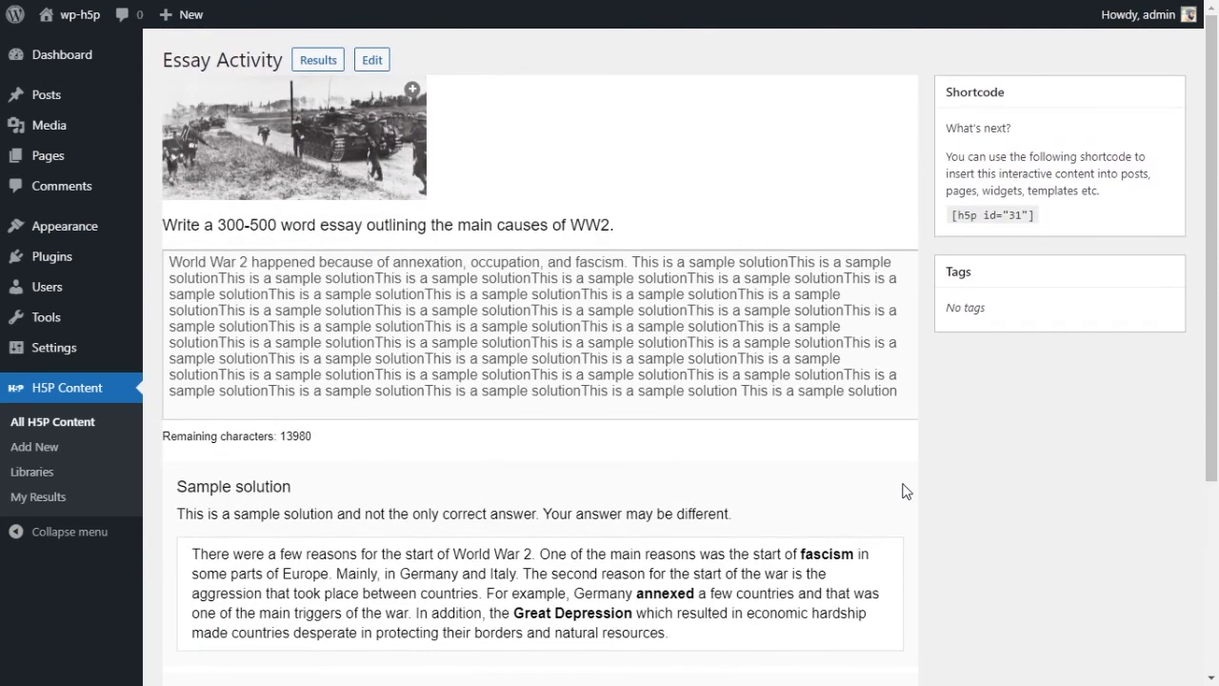
scroll(748, 469, "down", 1)
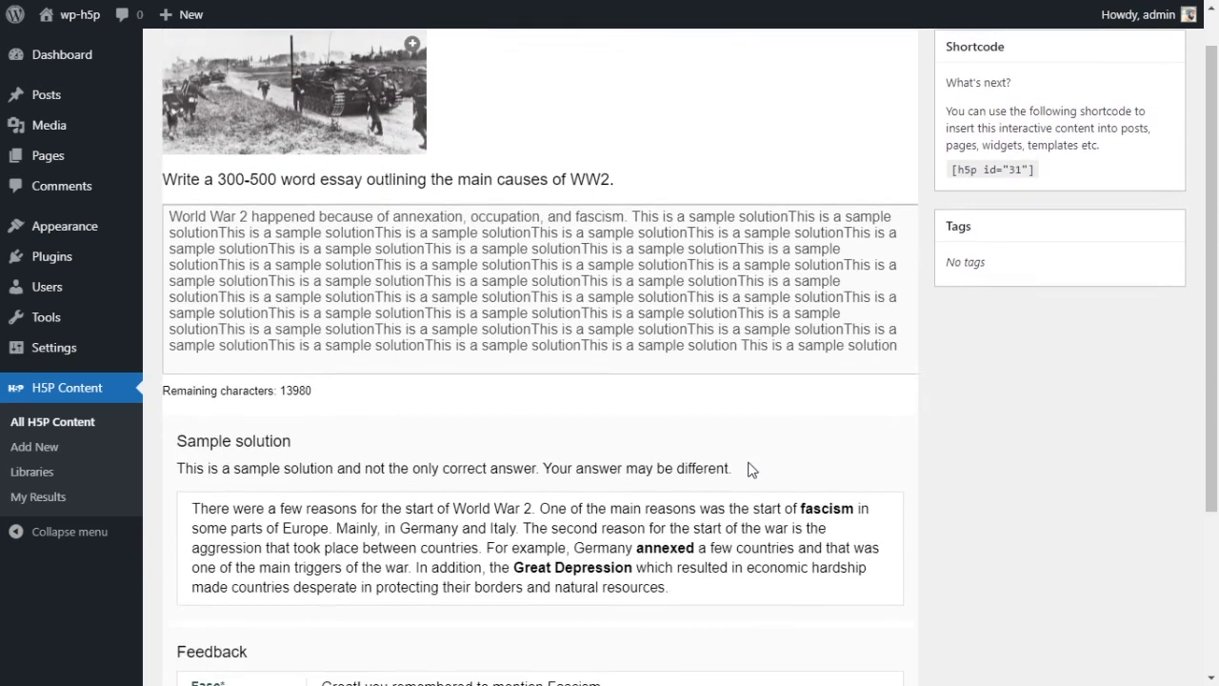
scroll(733, 471, "down", 3)
scroll(724, 471, "up", 3)
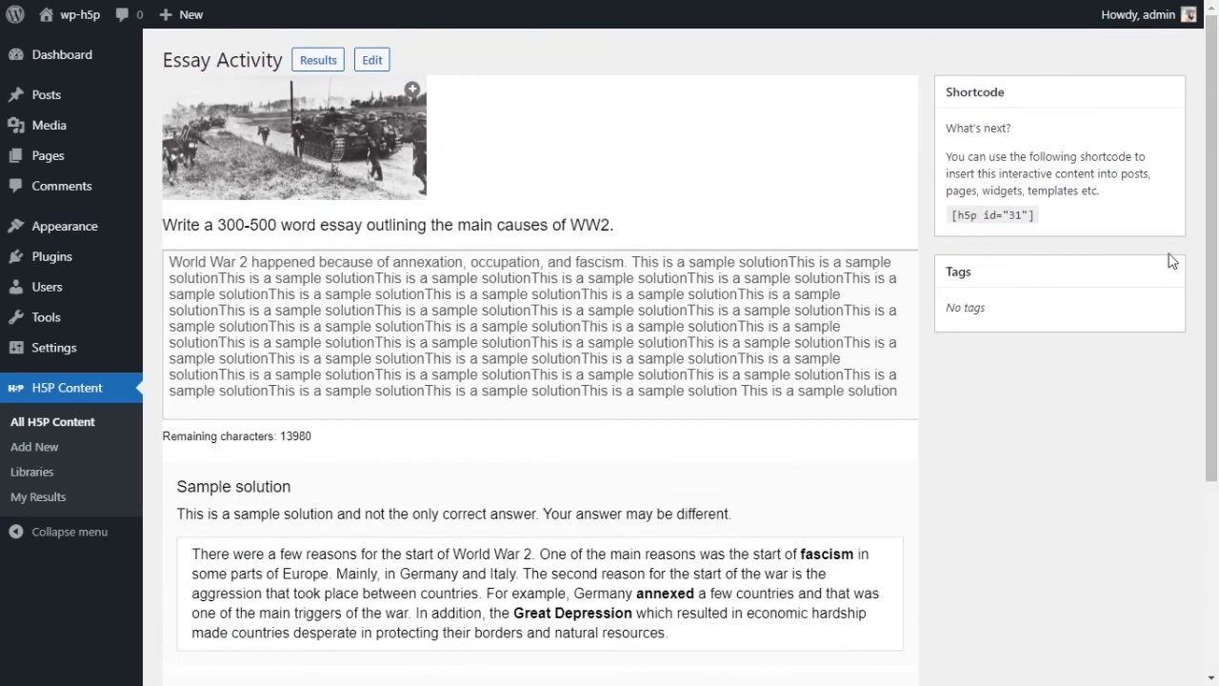
- Copy the shortcode [h5p id="31"] of the essay activity and start a new post
left_click_drag(955, 215, 1042, 230)
key("ctrl+c")
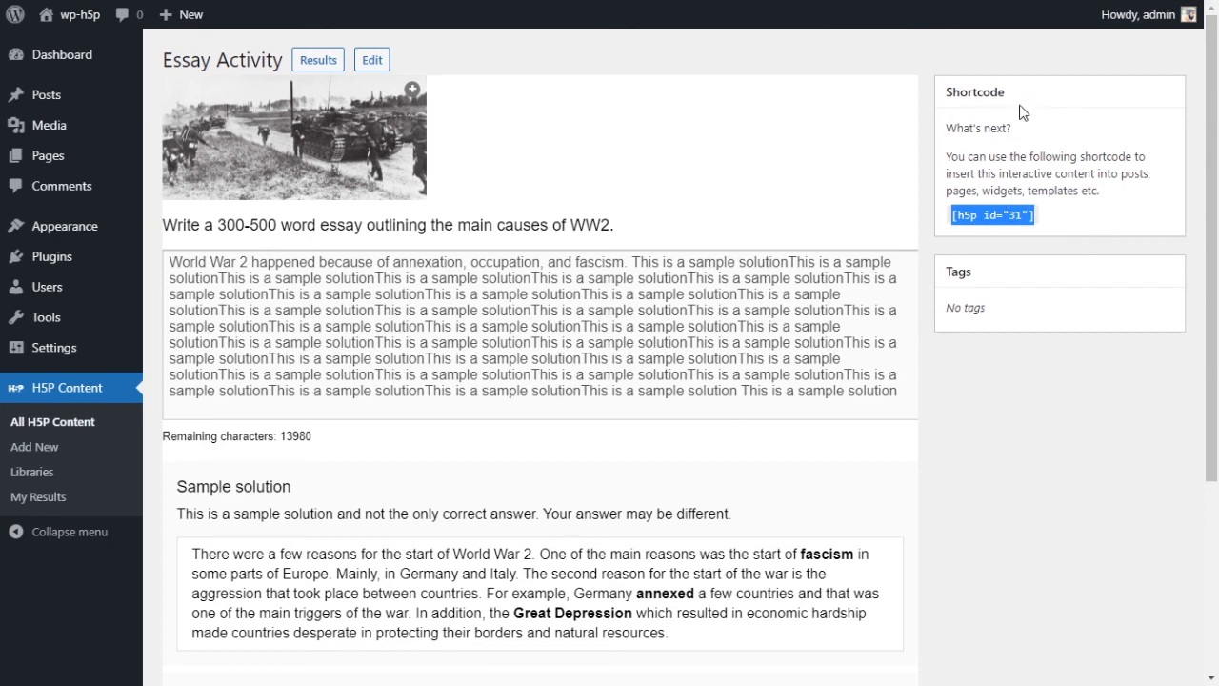
mouse_move(79, 176)
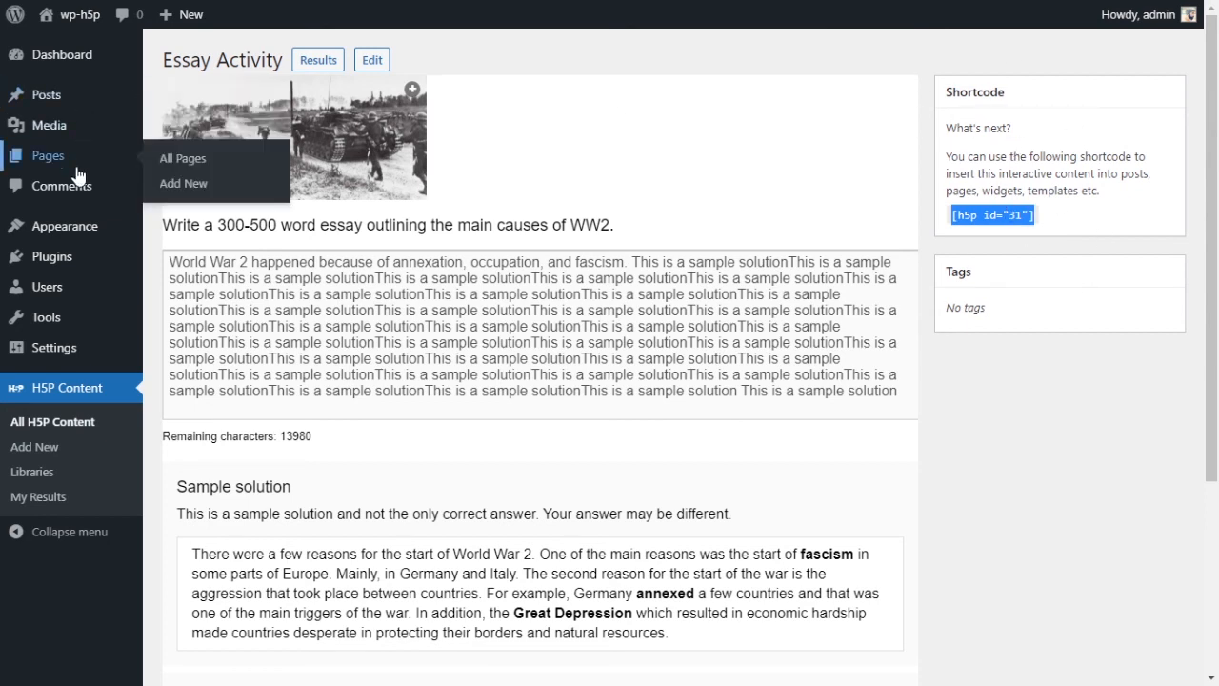
mouse_move(81, 112)
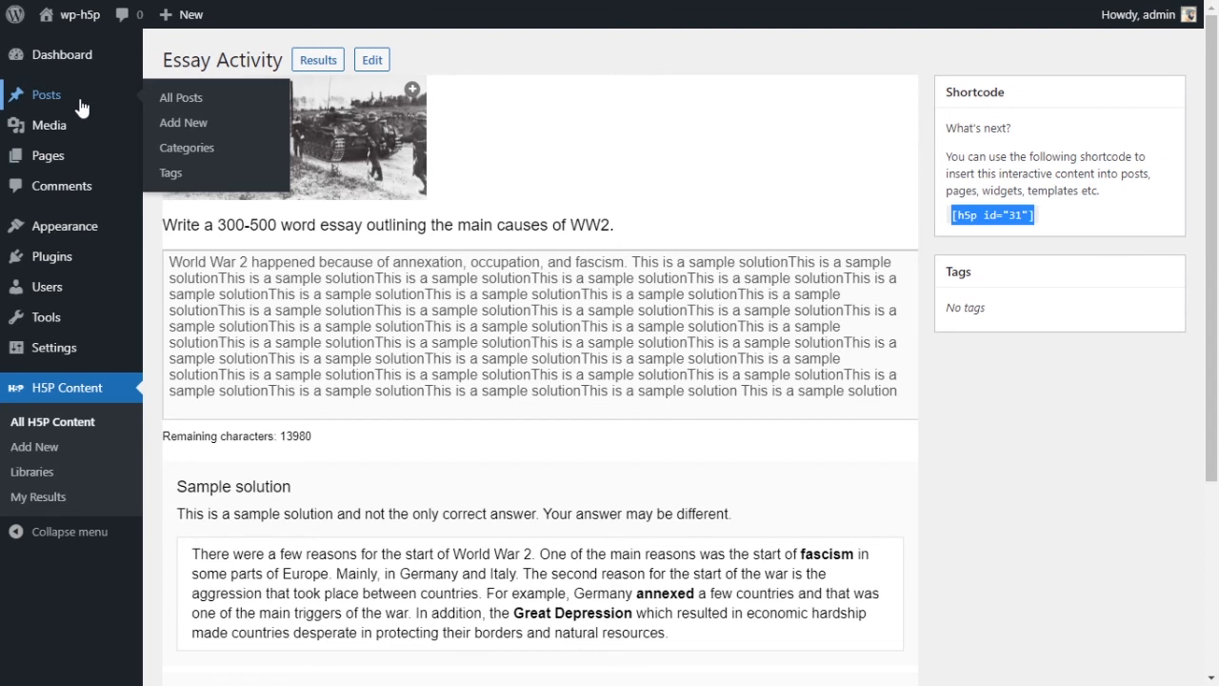
left_click(246, 135)
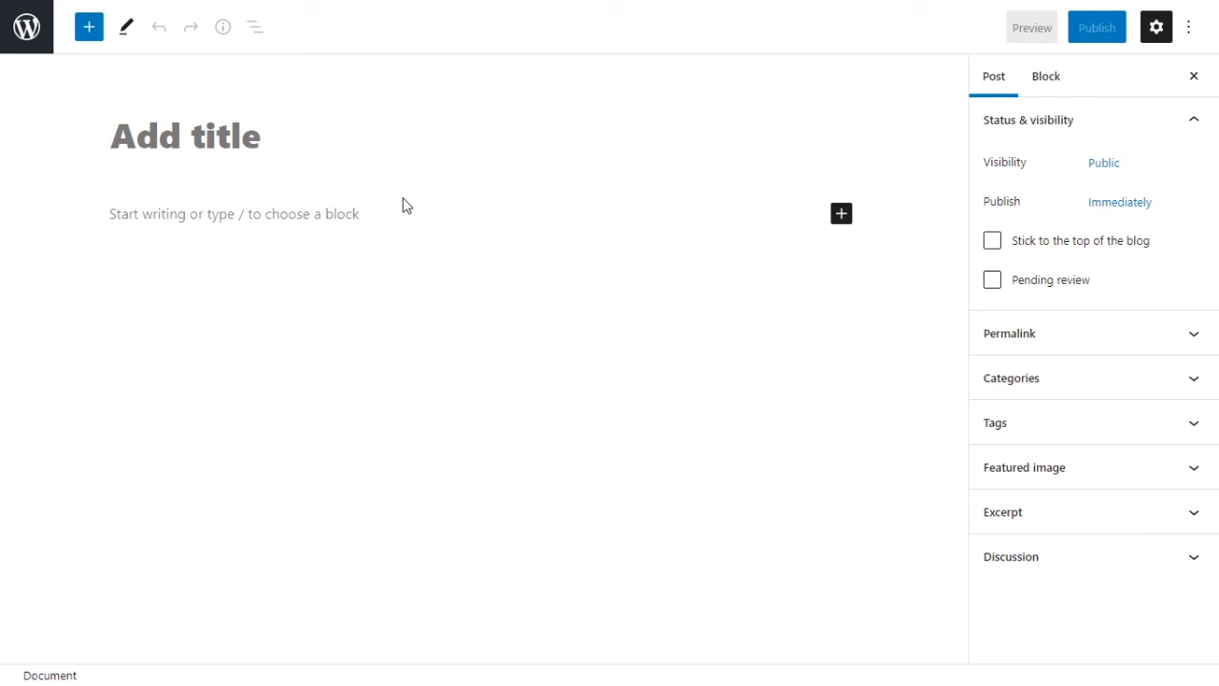
- Title the new post "#15 Essay Activity"
type("#15 ")
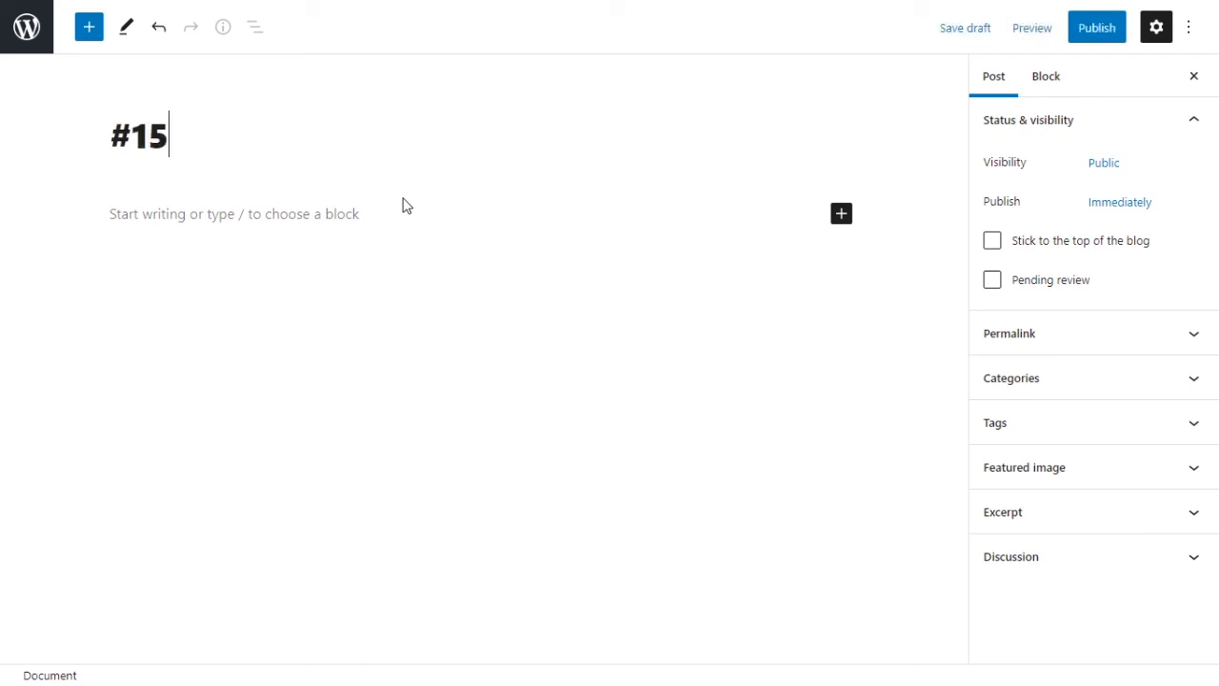
type("Essa")
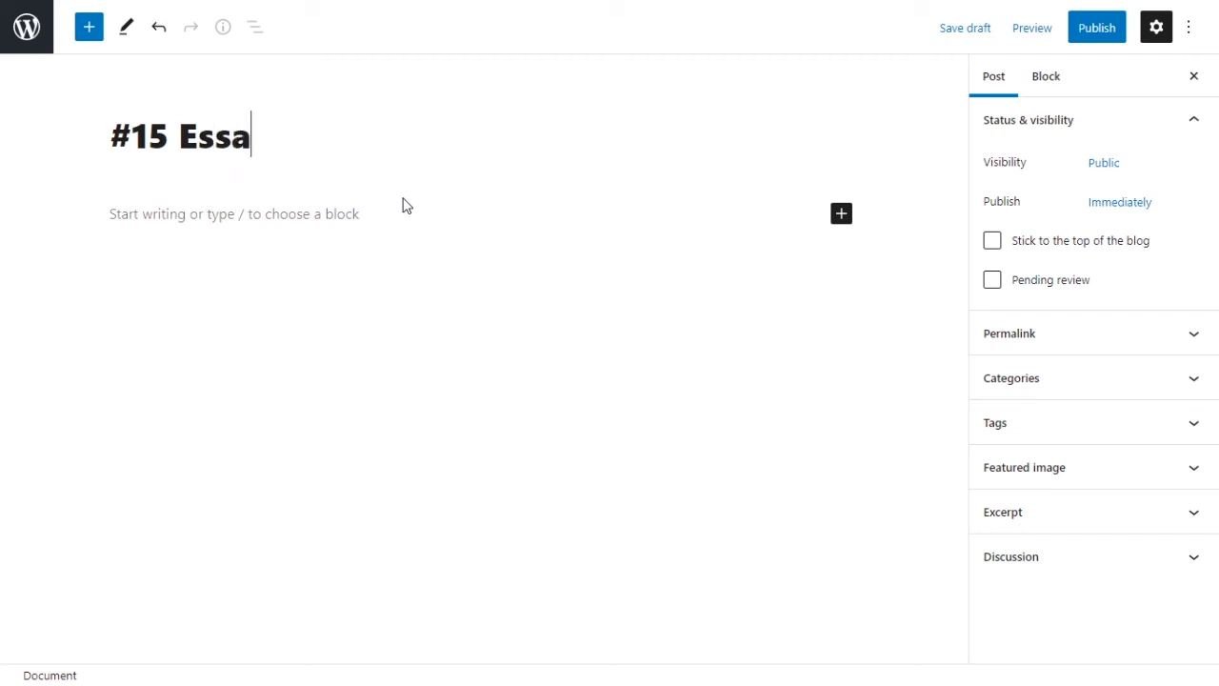
type("y Activity")
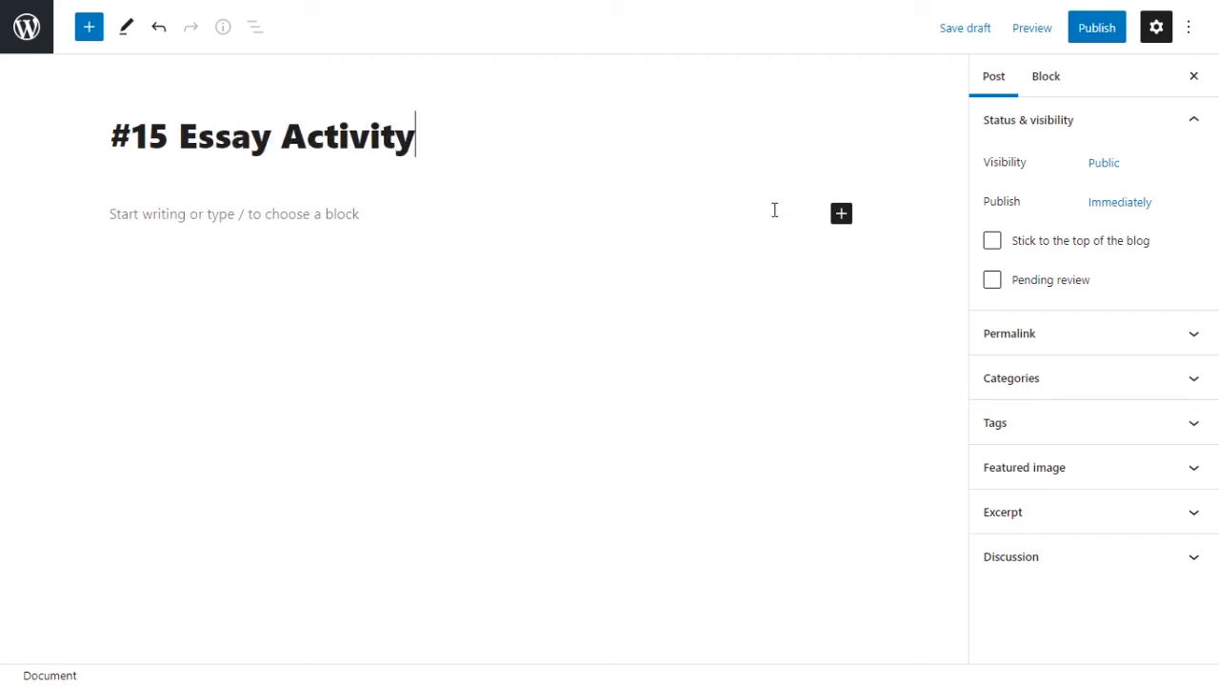
- Add a Shortcode block to the post and paste [h5p id="31"] into it
left_click(840, 213)
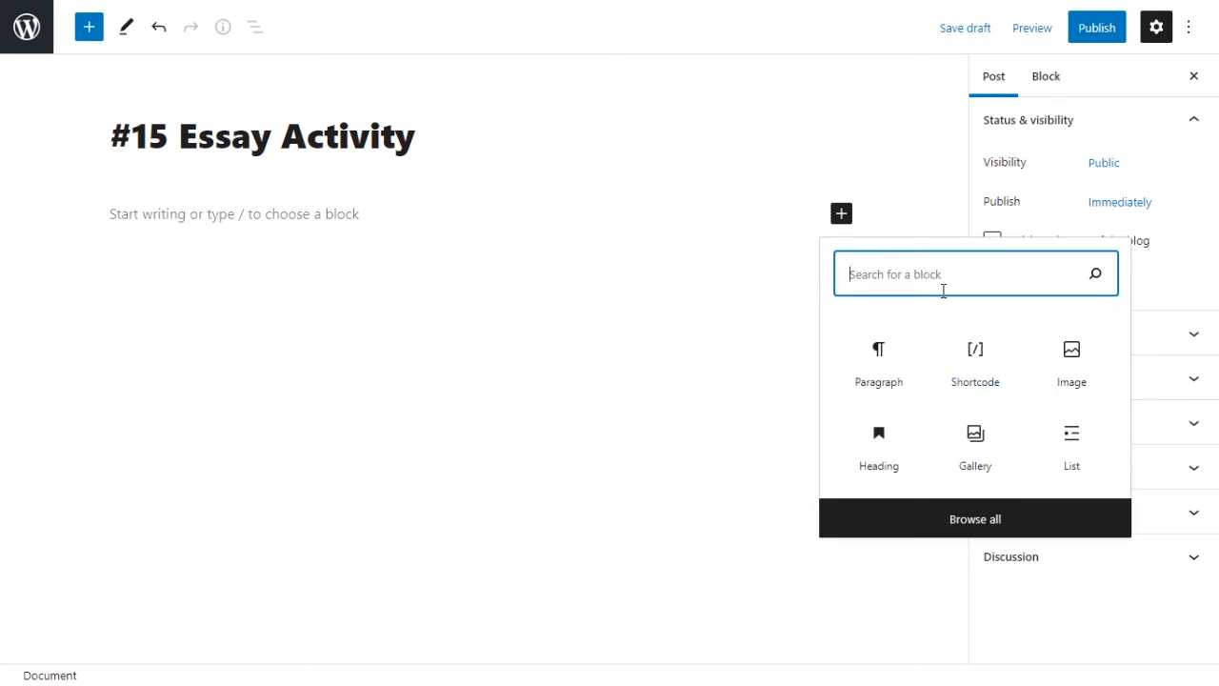
type("short")
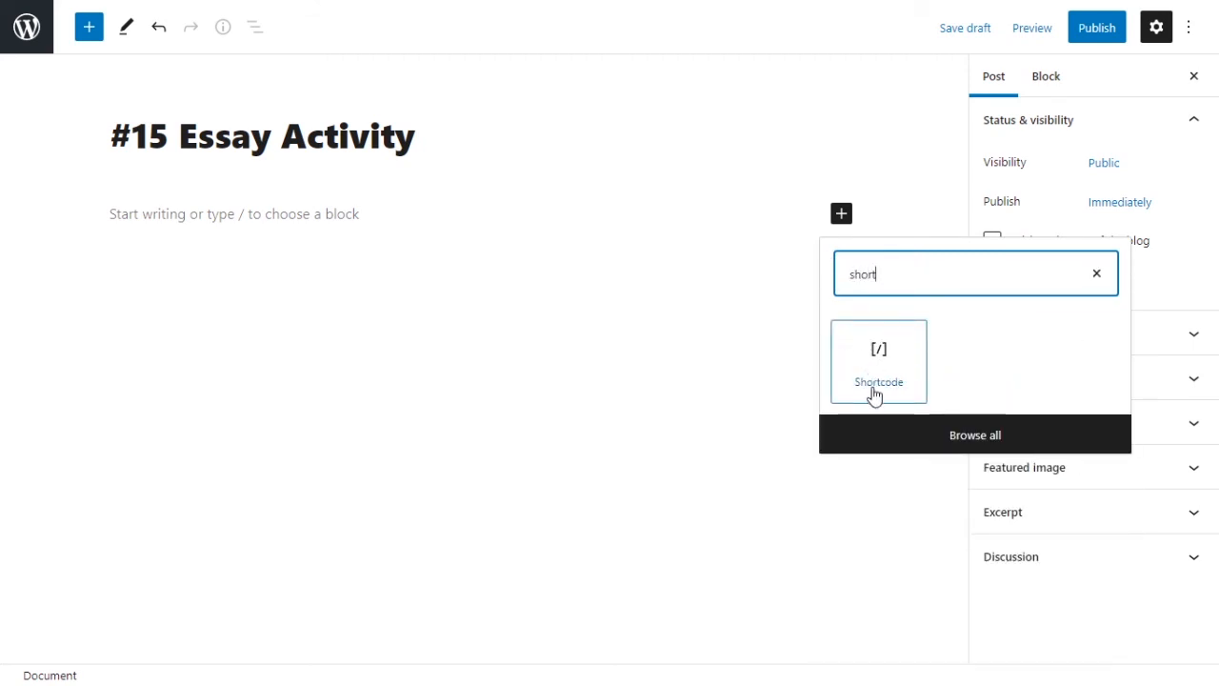
left_click(902, 368)
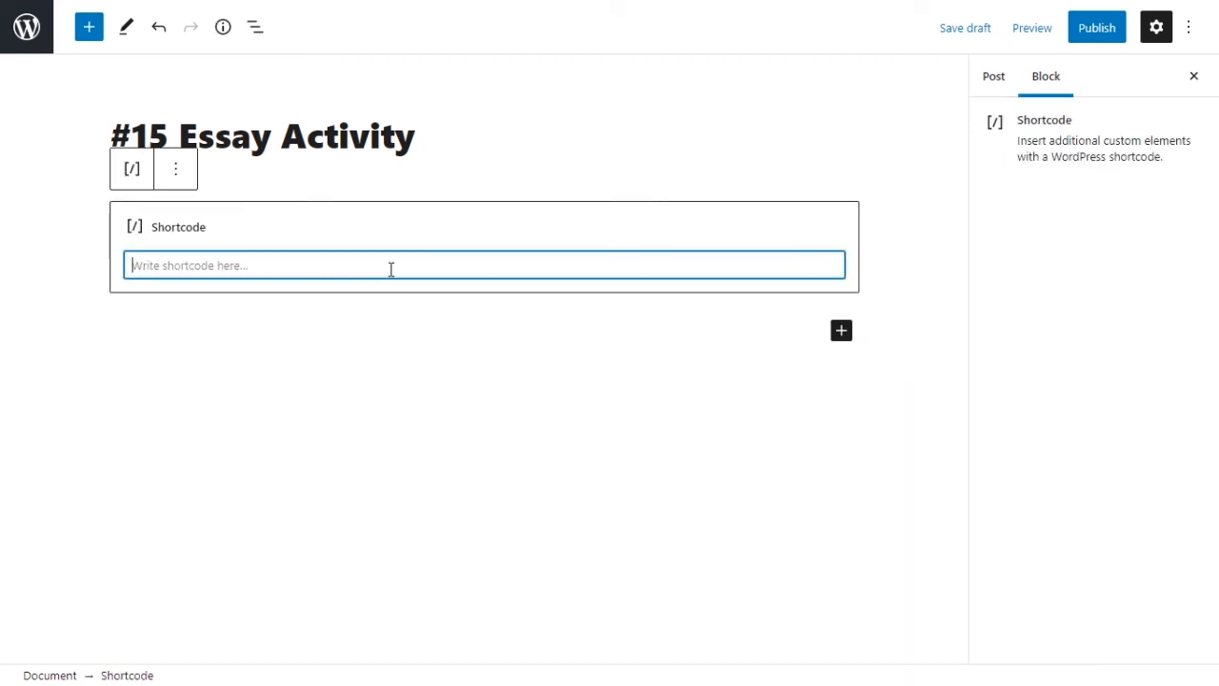
key("alt+Tab")
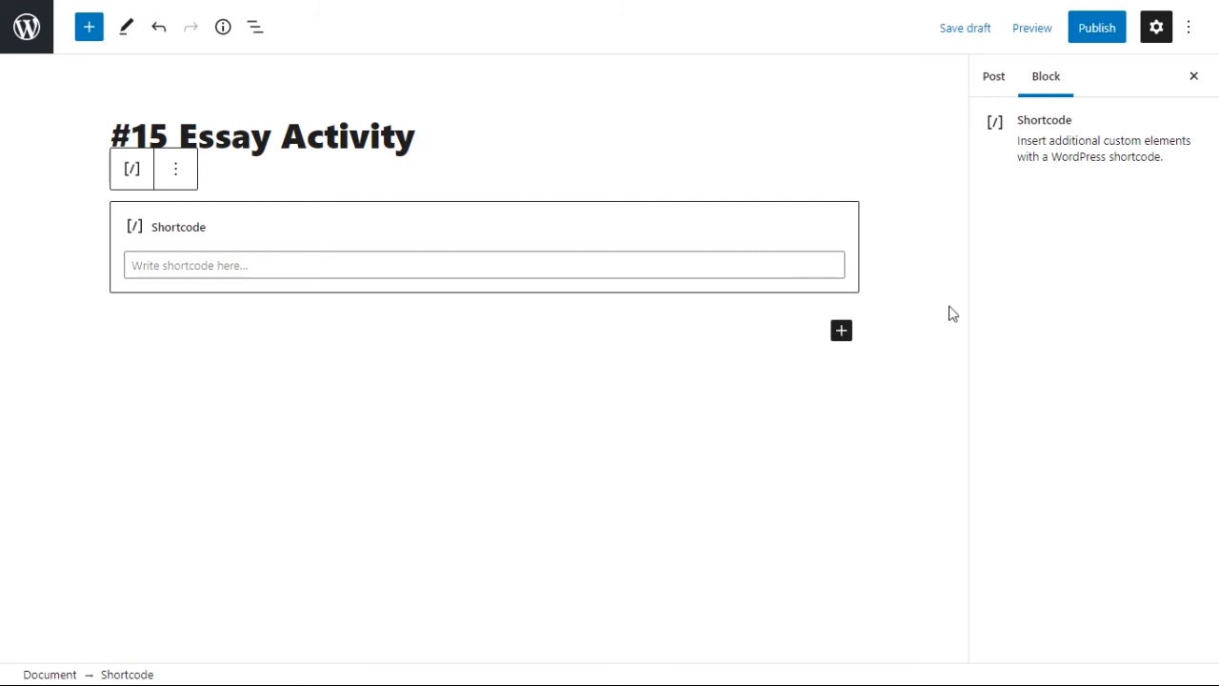
left_click(599, 261)
key("ctrl+v")
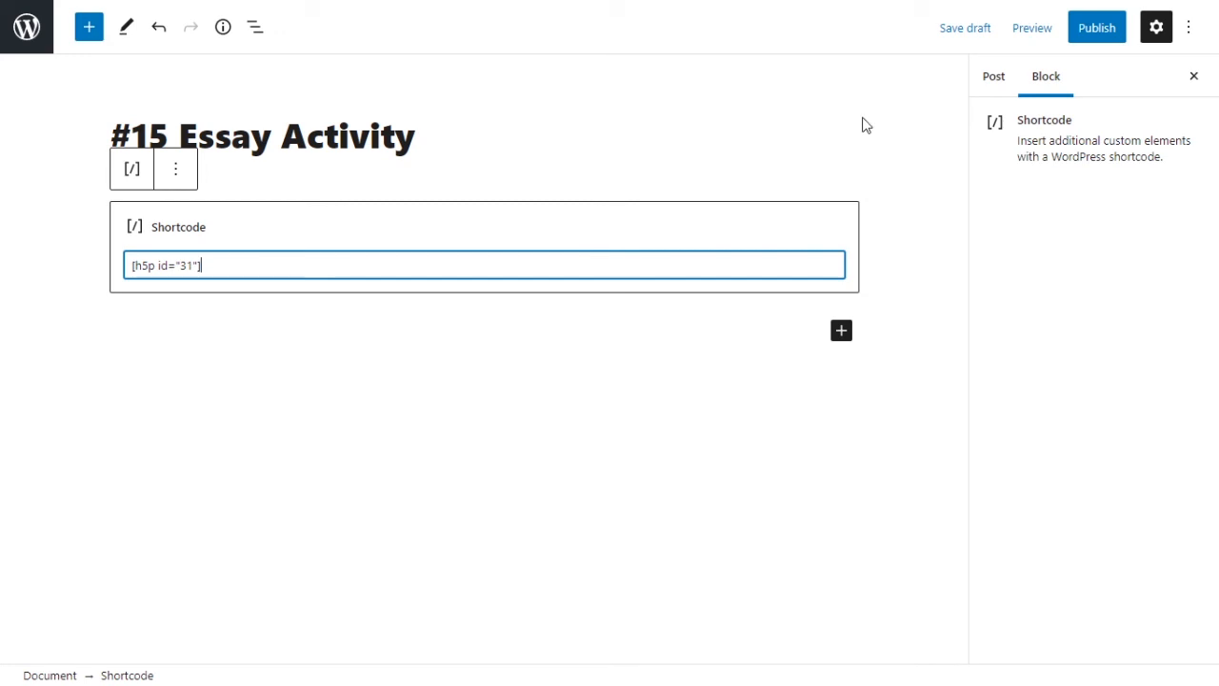
- Publish the essay activity post and open the live post
left_click(1108, 32)
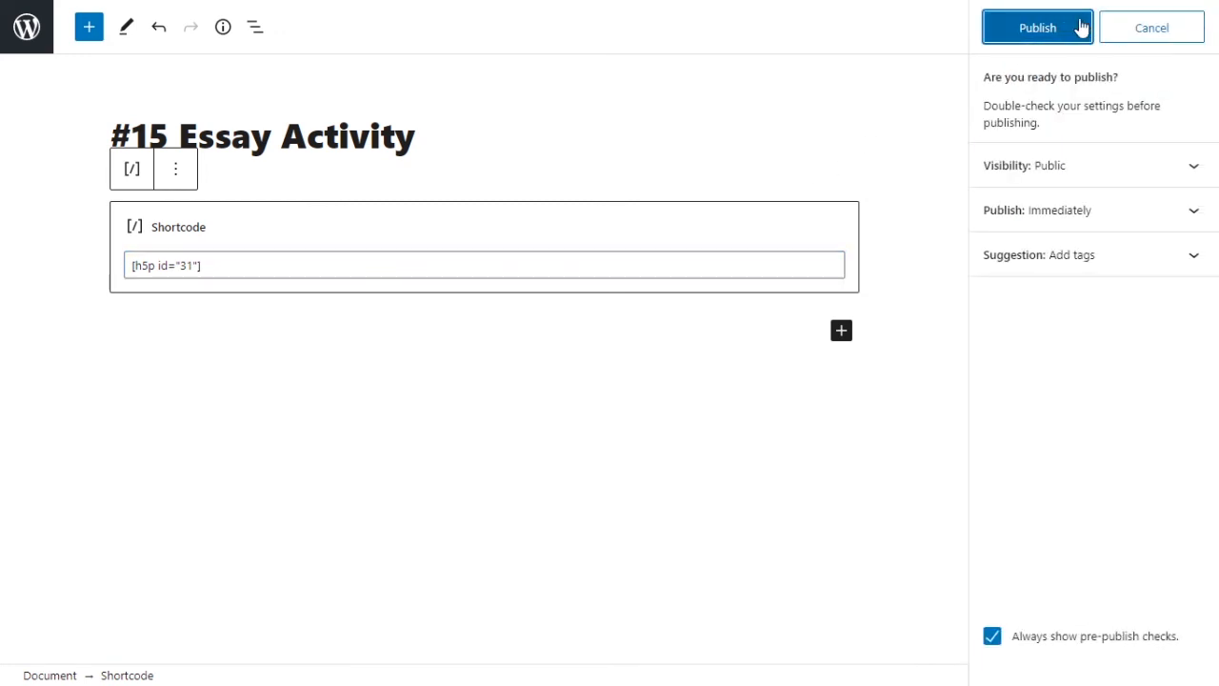
left_click(1080, 27)
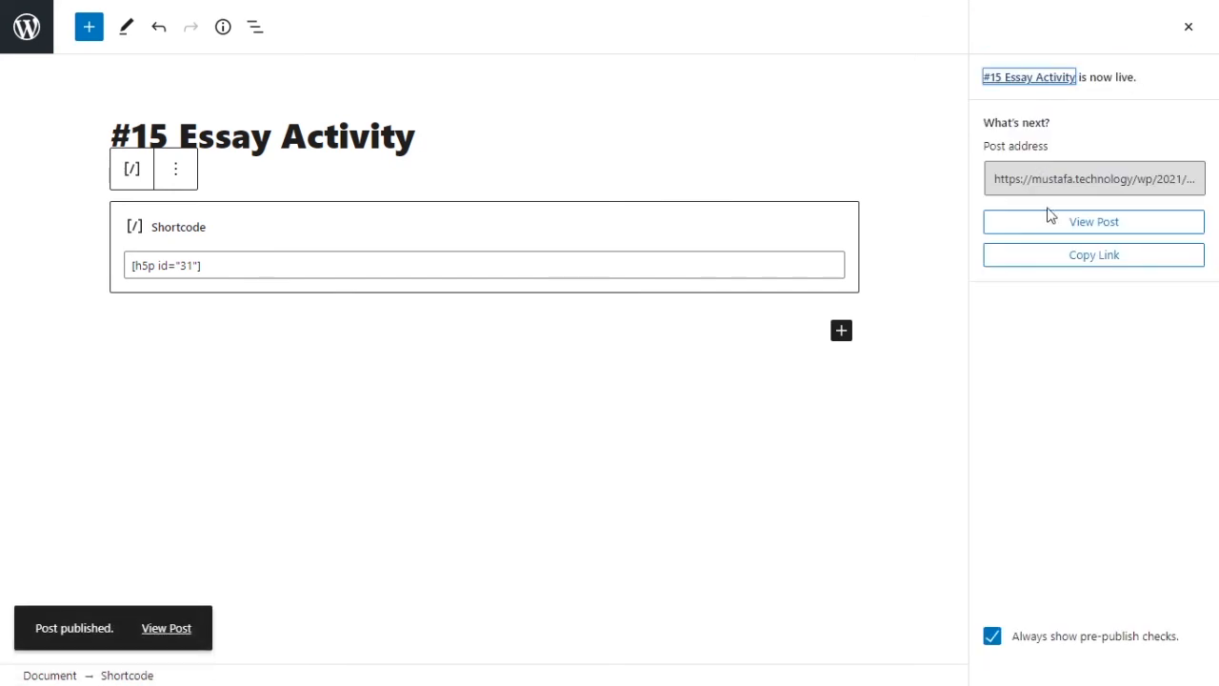
left_click(1053, 222)
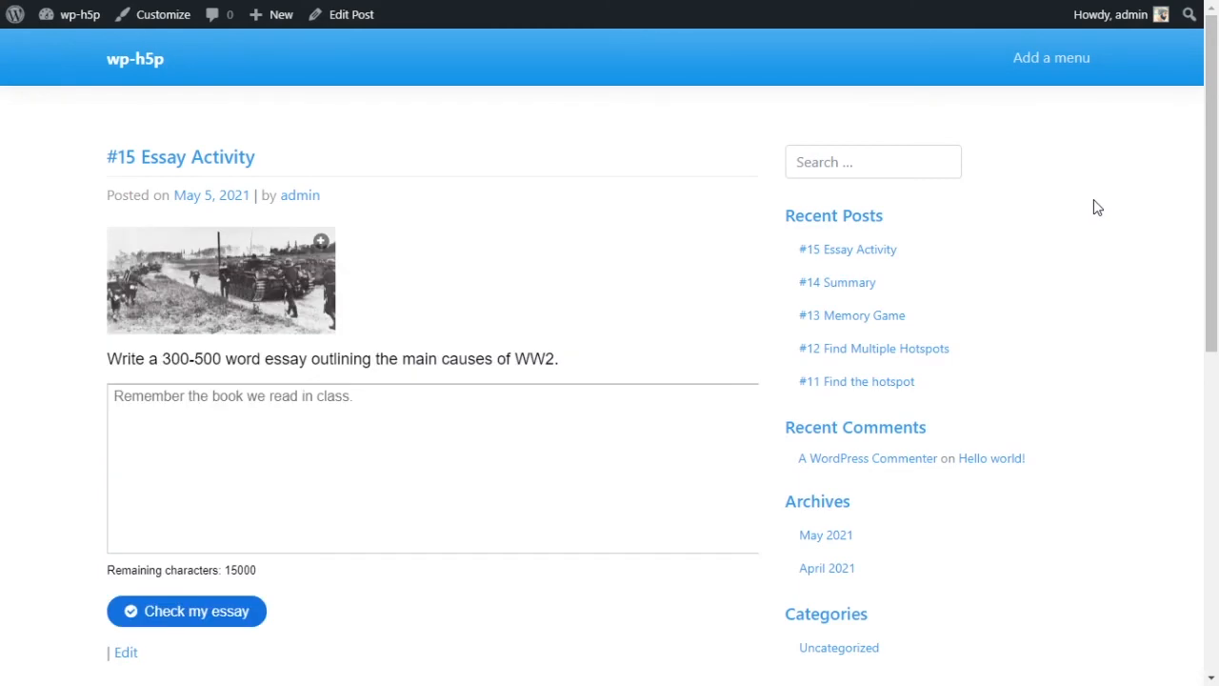
- Enlarge the tank photo, look through the published task and answer field, and shrink the photo again
left_click(197, 270)
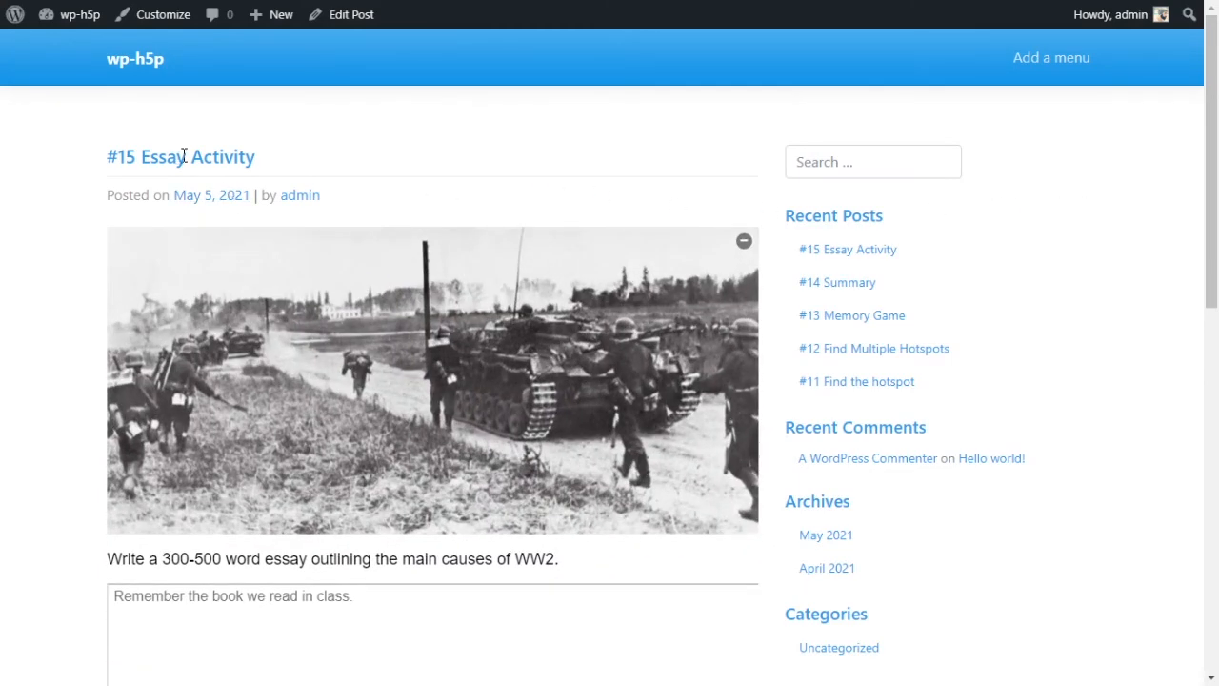
scroll(251, 253, "down", 2)
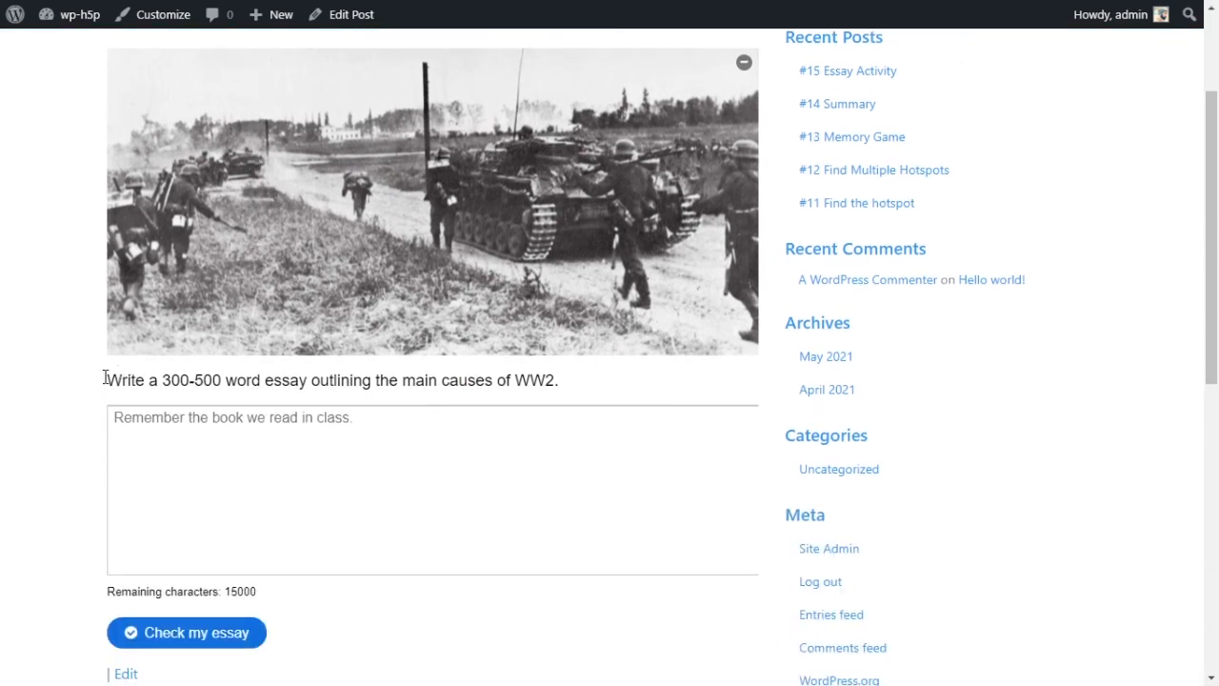
left_click_drag(104, 378, 551, 400)
left_click(537, 431)
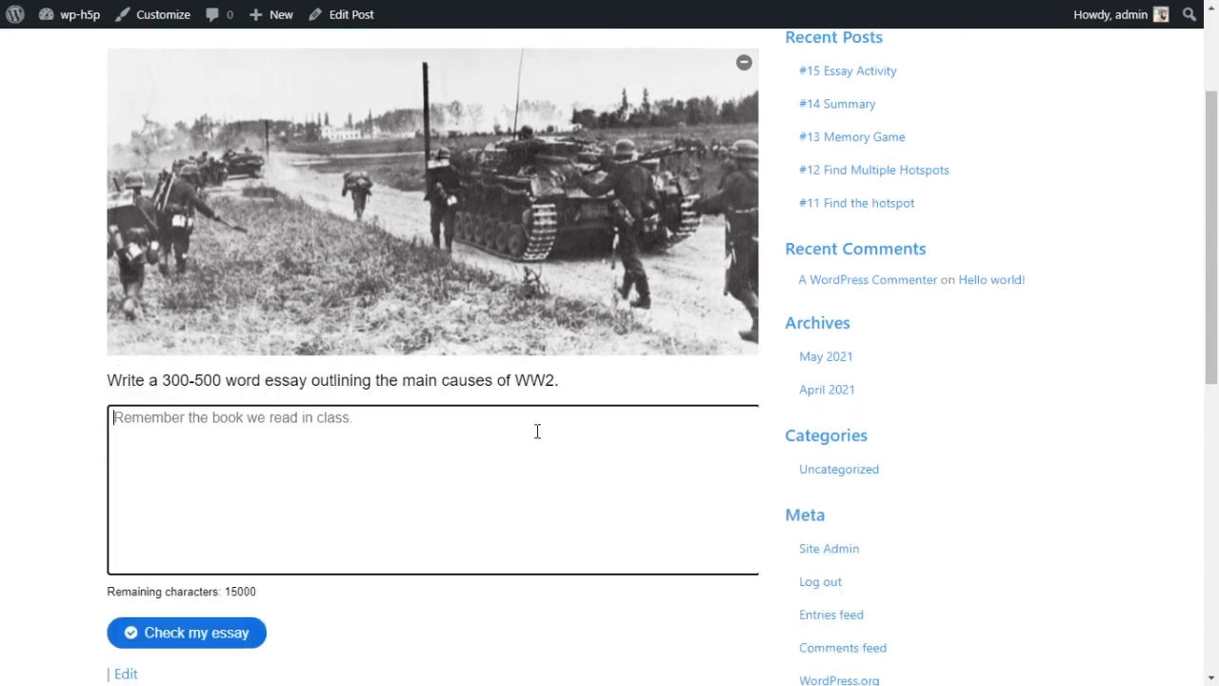
scroll(493, 435, "down", 1)
scroll(511, 429, "up", 3)
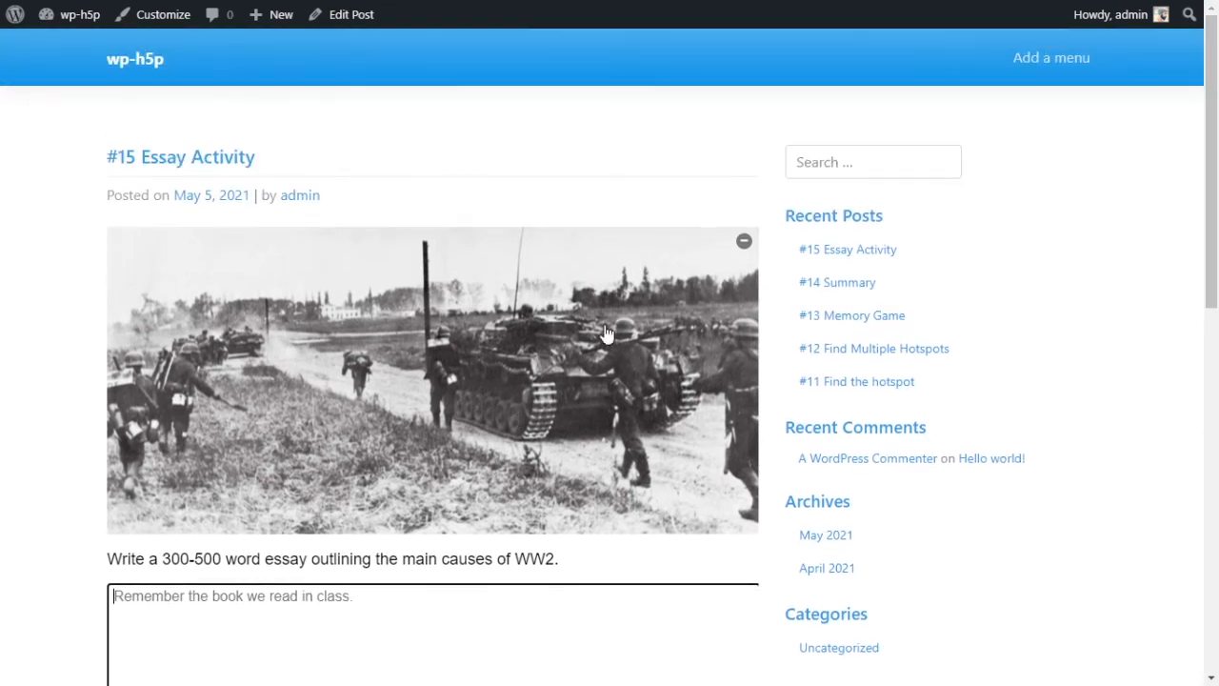
left_click(746, 240)
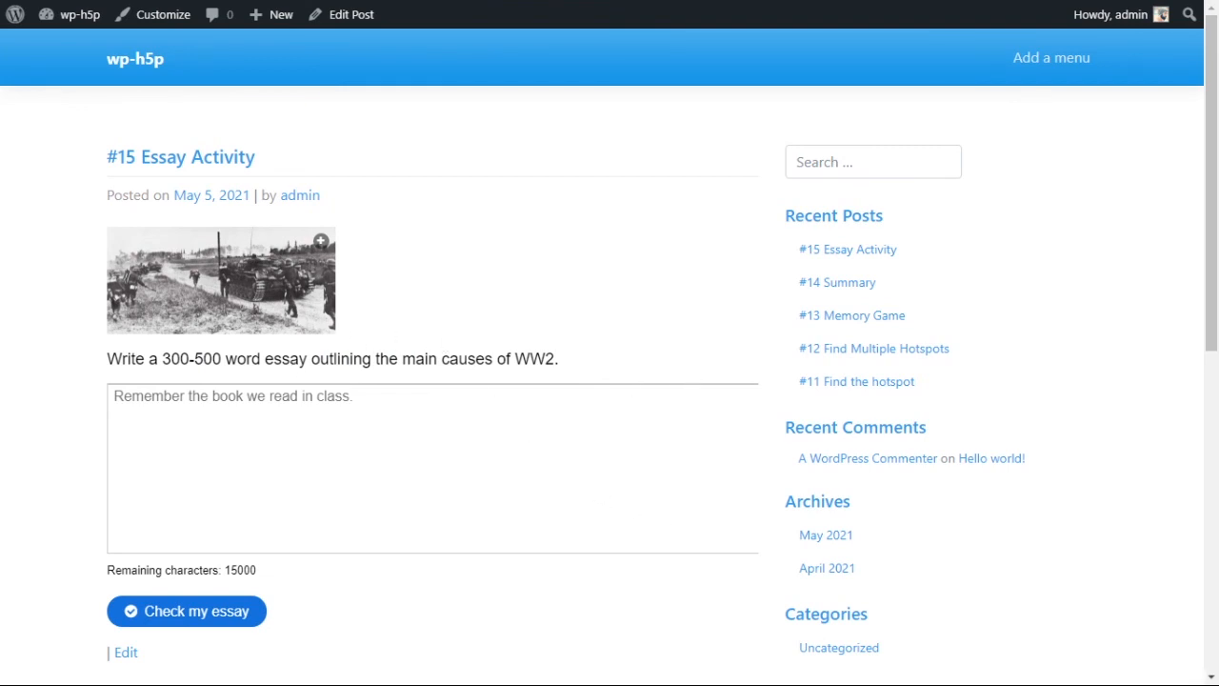
- Start the essay answer with the words "WW2 happened because of", spelled correctly
left_click(427, 506)
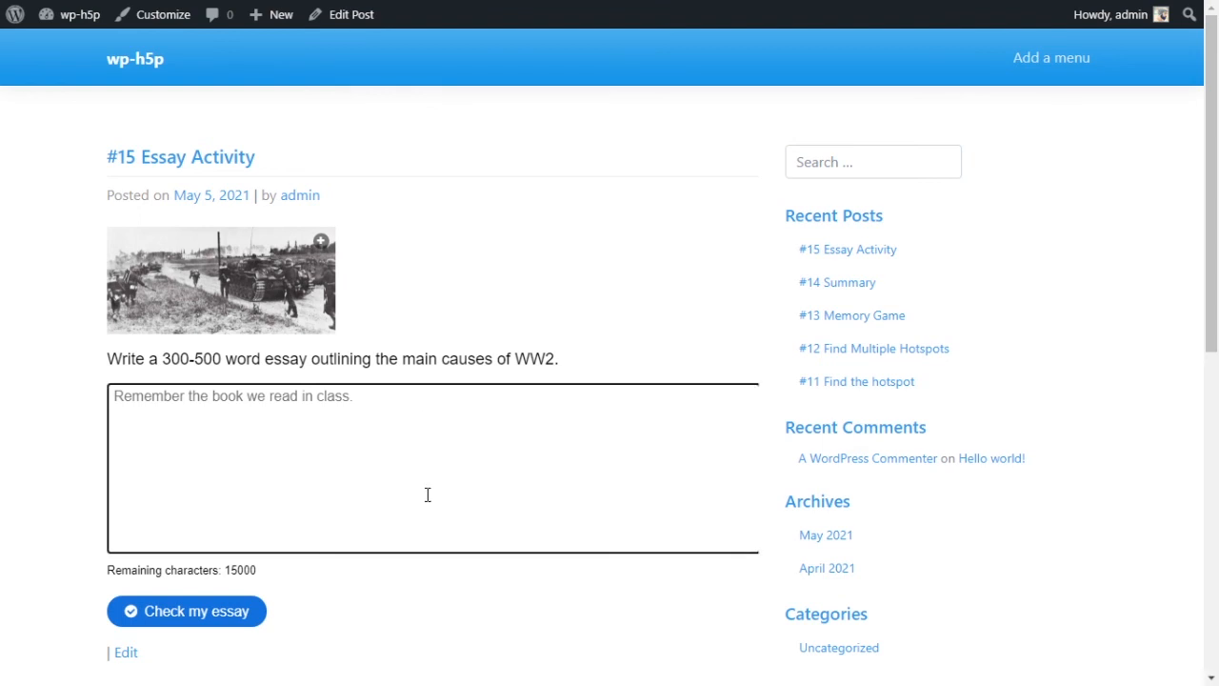
type("WW")
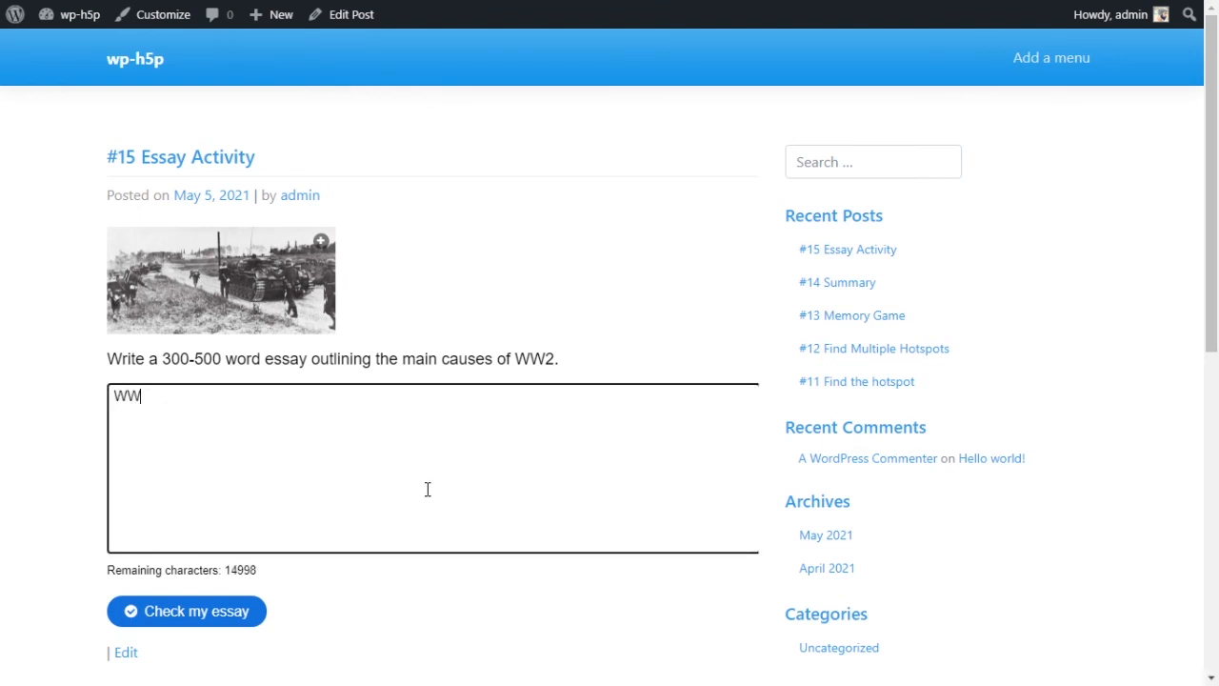
type("2 hapened because of")
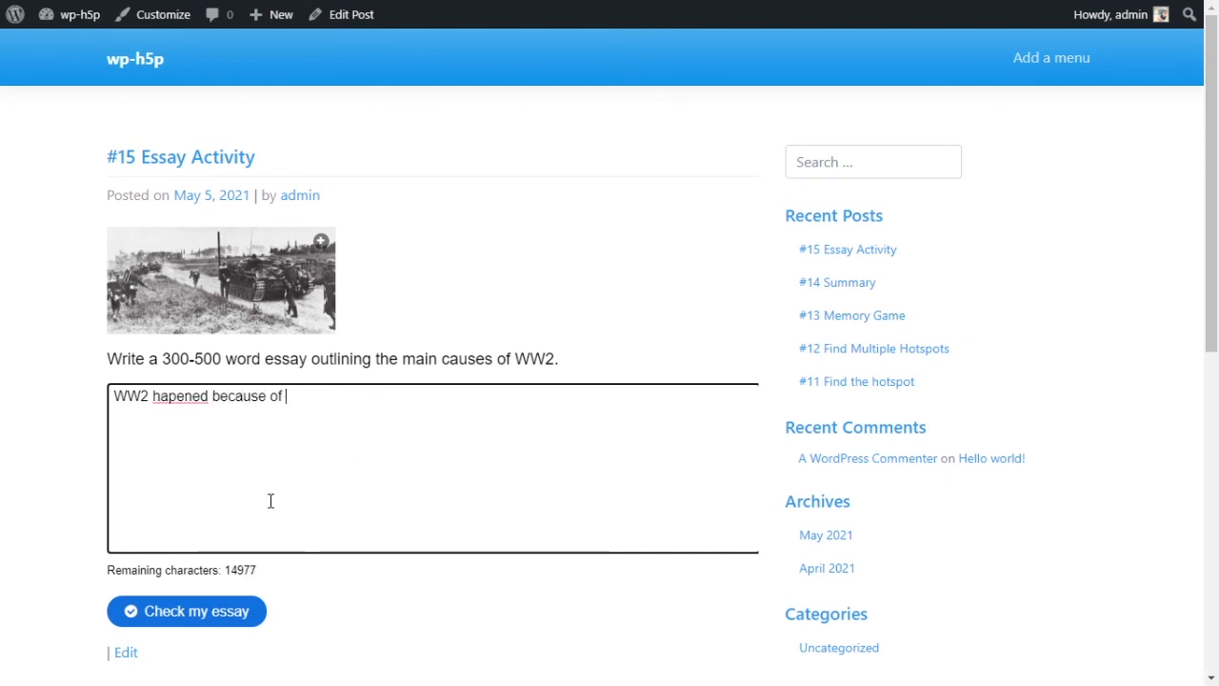
left_click(169, 397)
type("p")
left_click(365, 401)
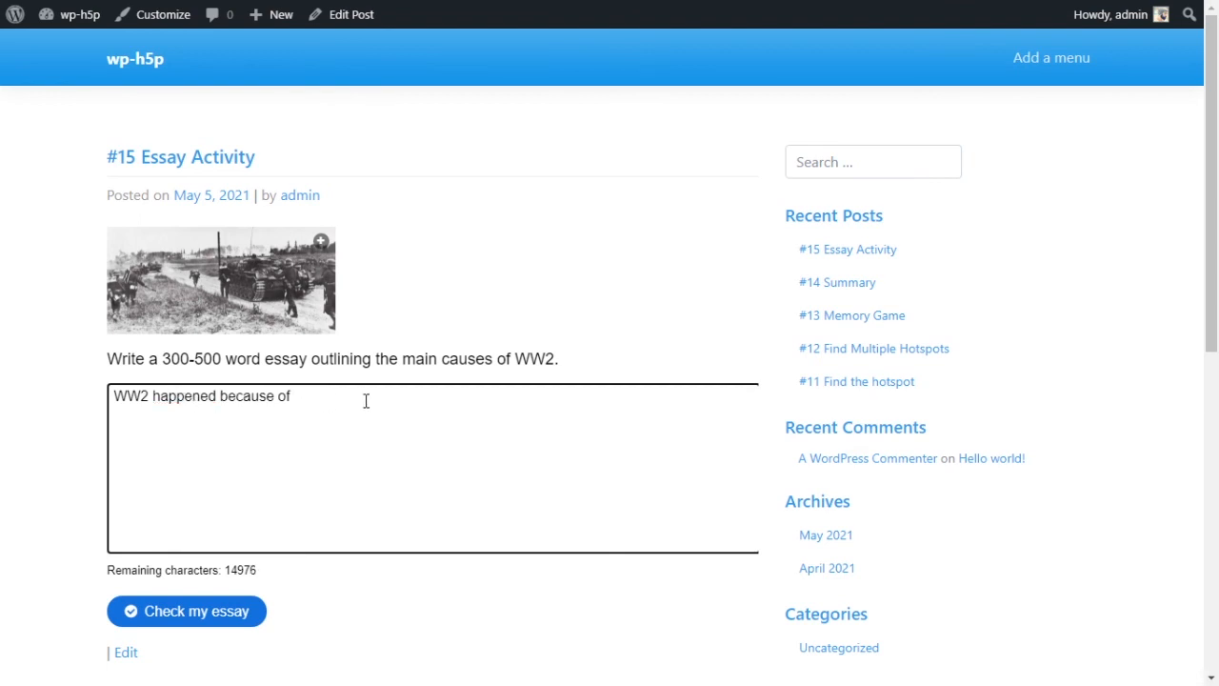
type("Ann")
key("BackSpace")
key("BackSpace")
key("BackSpace")
key("F10")
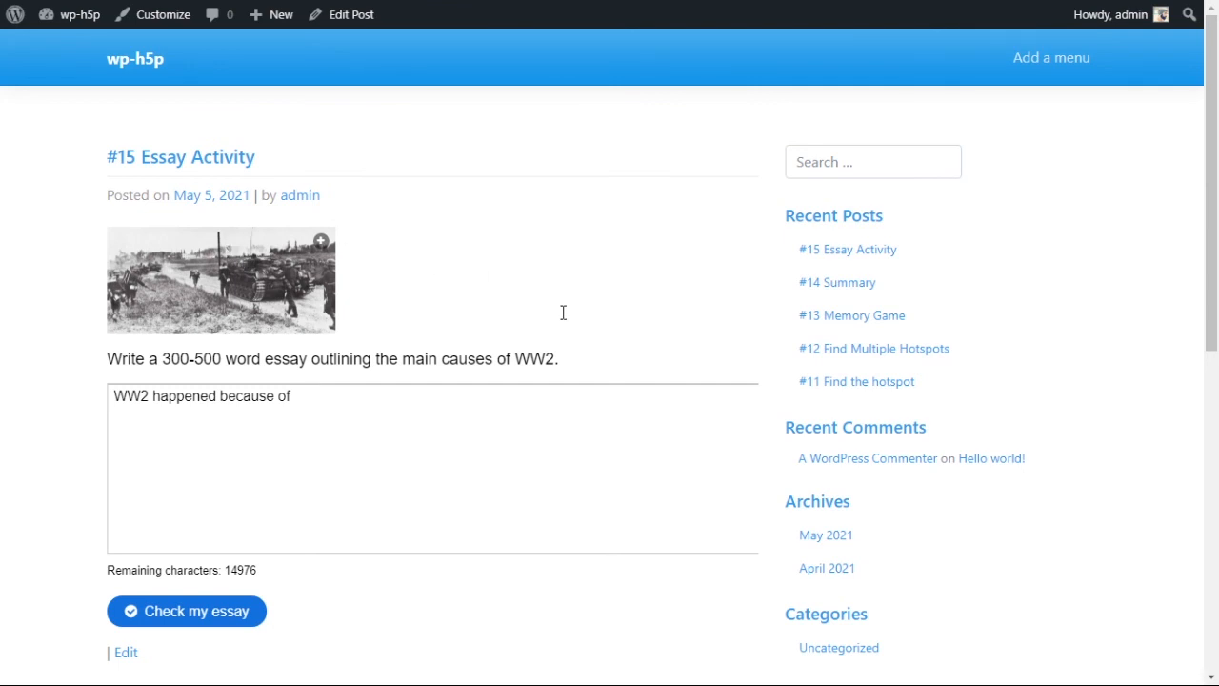
- Complete the essay sentence with "invasion, fascism, and the great depression."
left_click(442, 384)
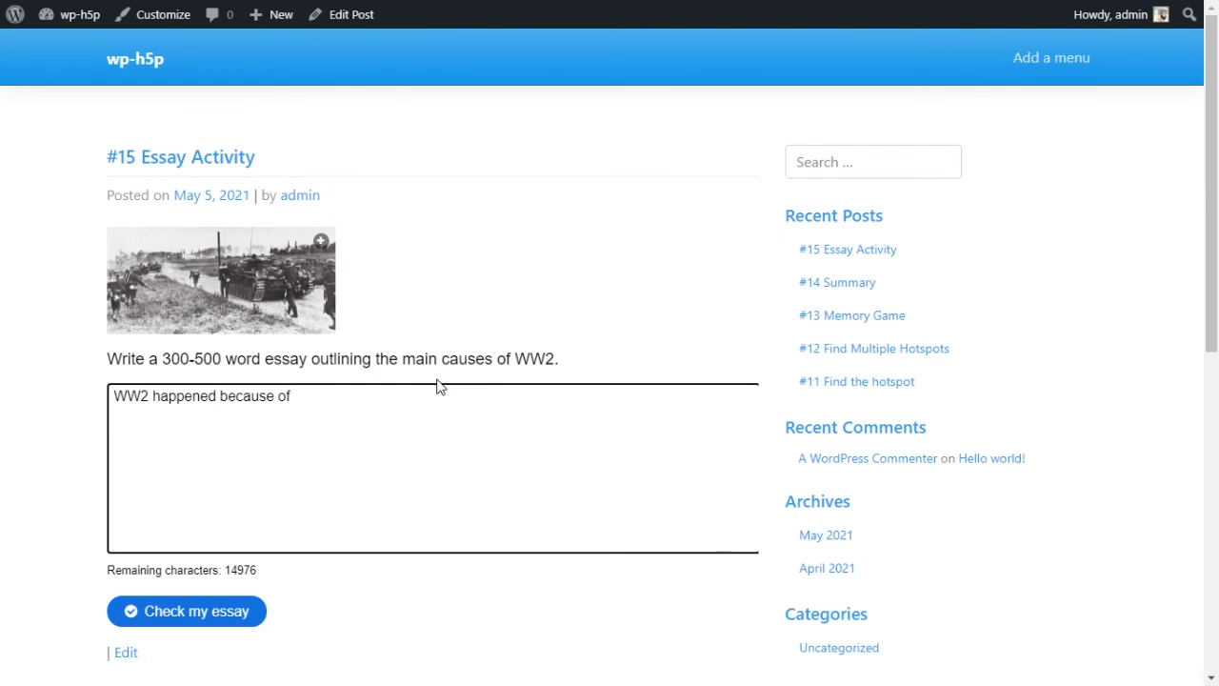
type("invassion")
key("BackSpace")
key("BackSpace")
key("BackSpace")
key("BackSpace")
type("ion")
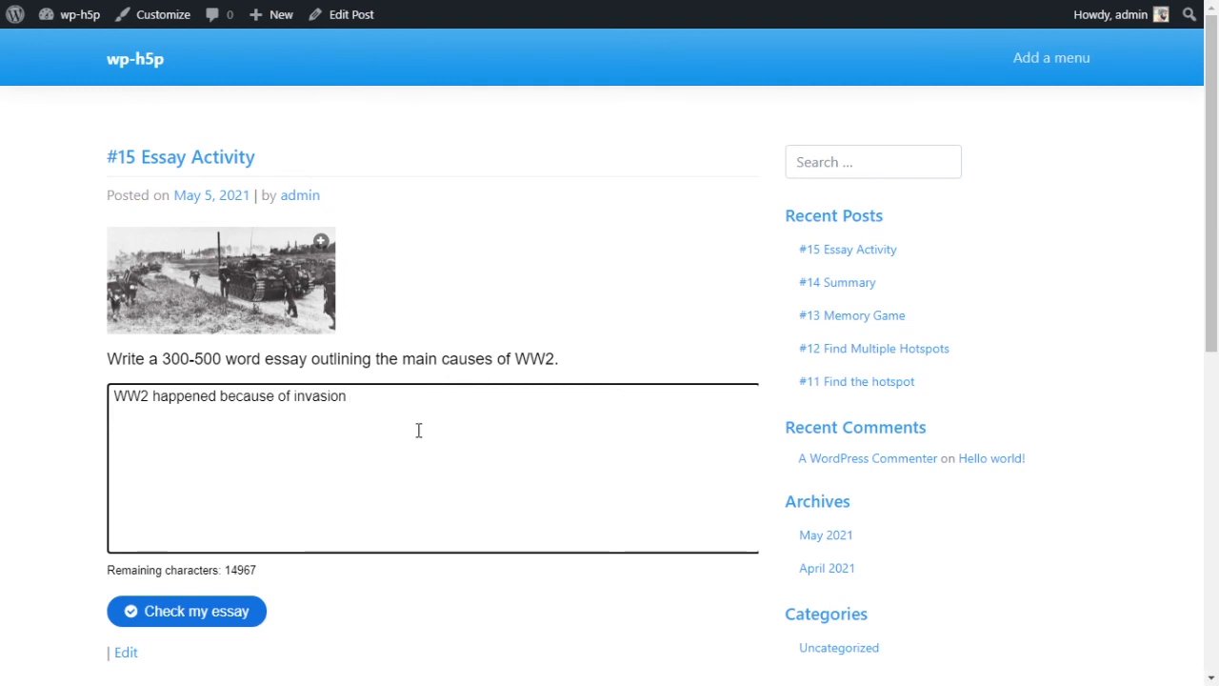
key("BackSpace")
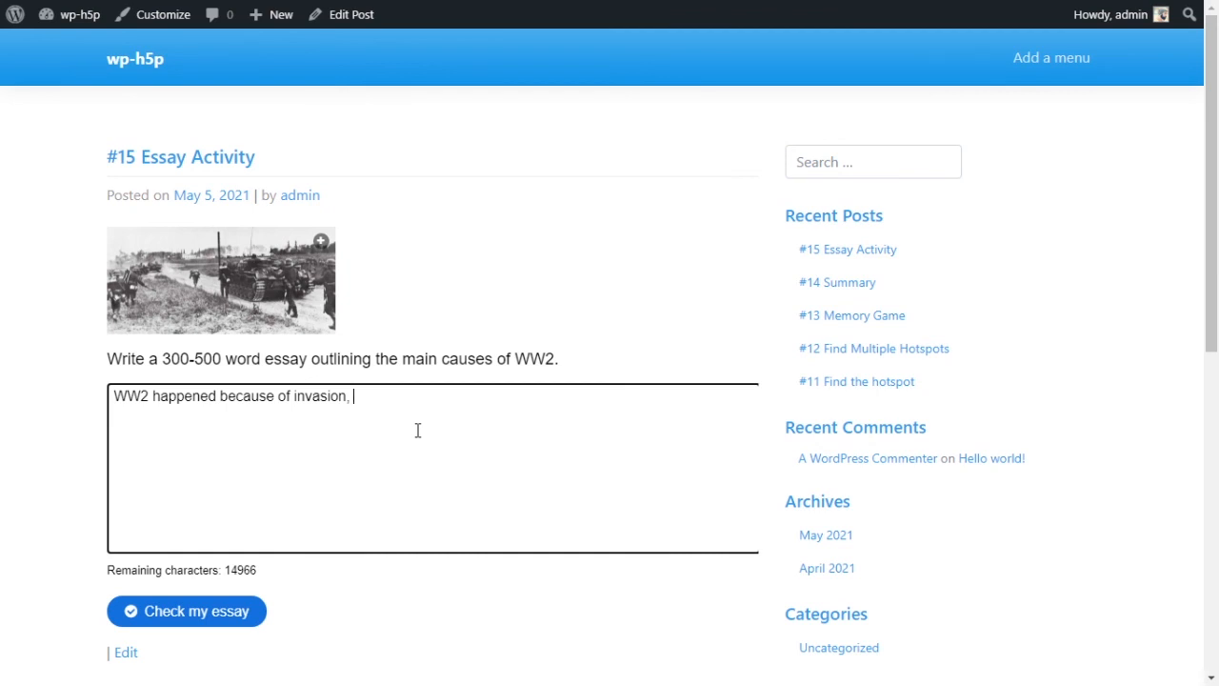
type("fascism")
key("BackSpace")
type(", a")
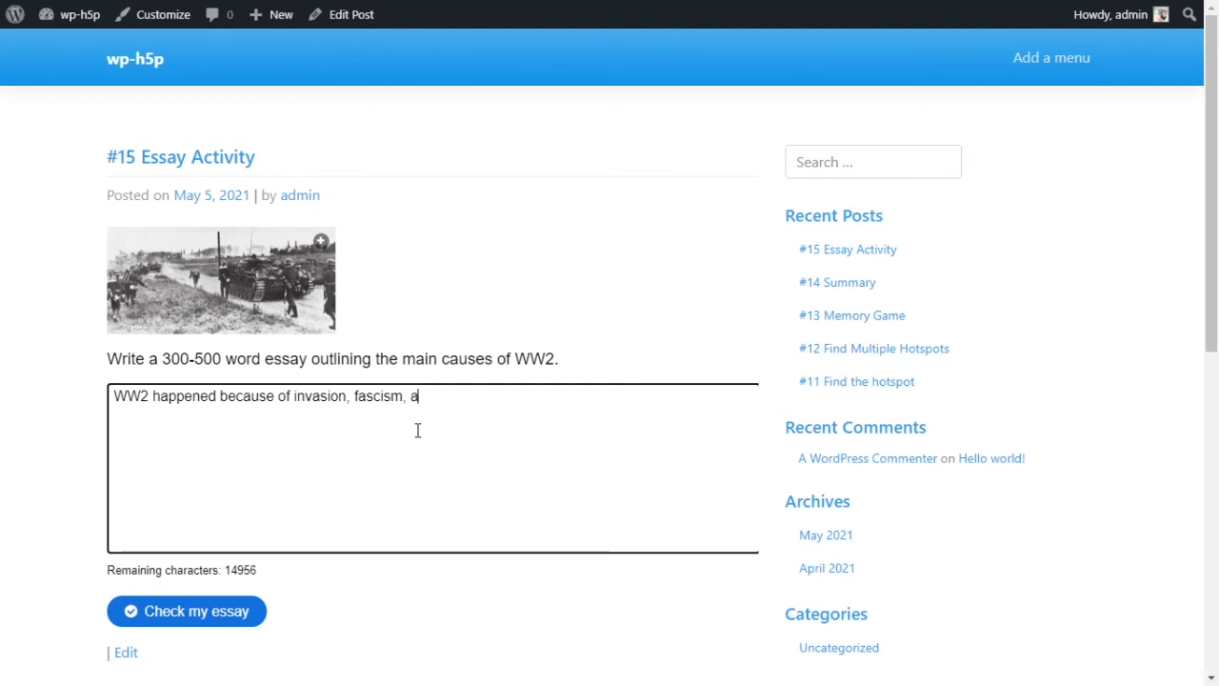
type("nd the great")
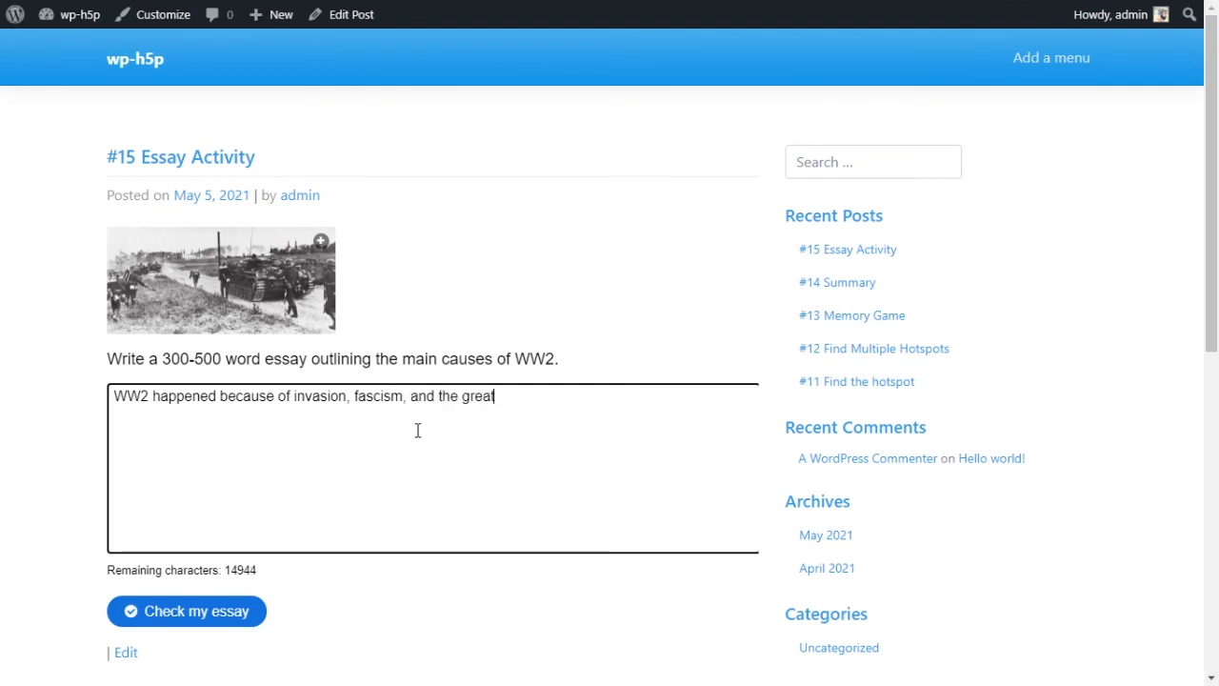
type(" depression")
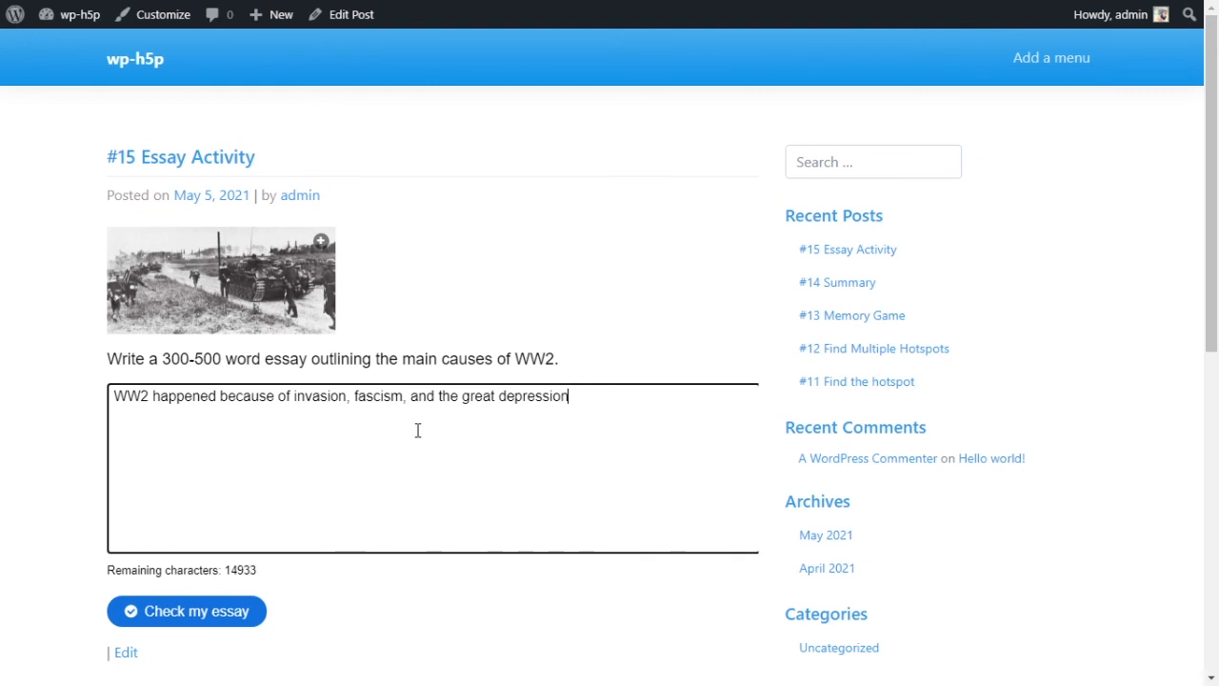
type(".")
left_click(812, 360)
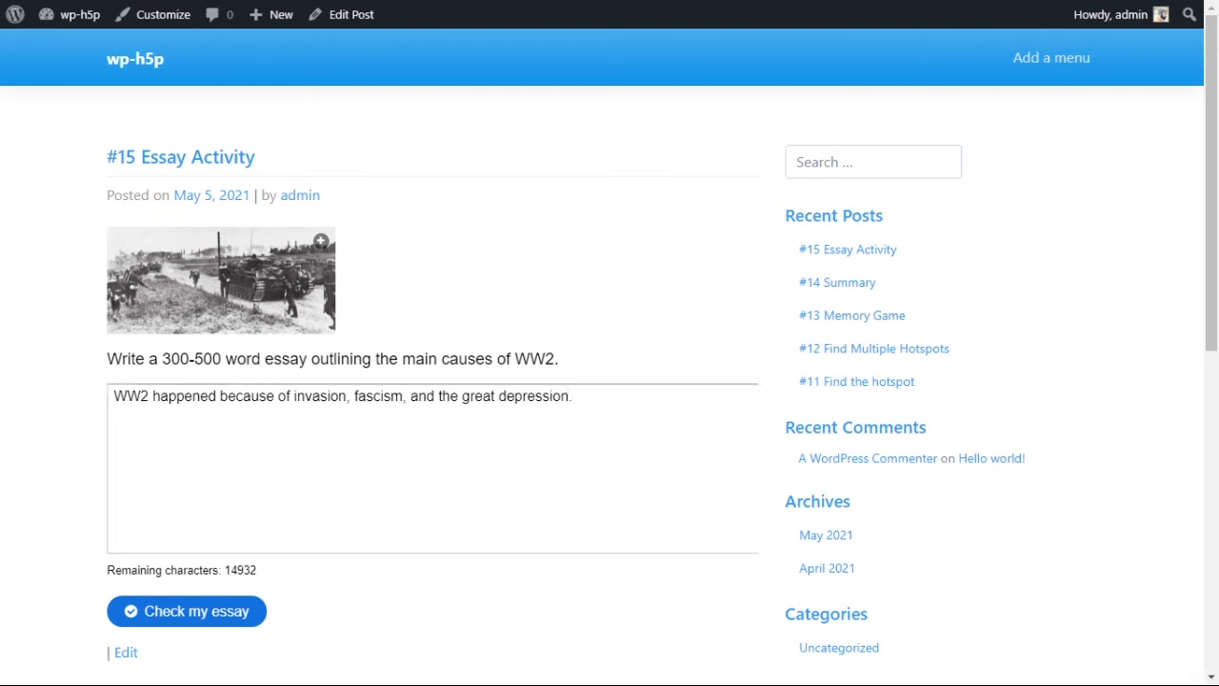
- Pad the essay after its first sentence with repeated copies of "This is a sample solution" until the text overfills the answer field
left_click(665, 418)
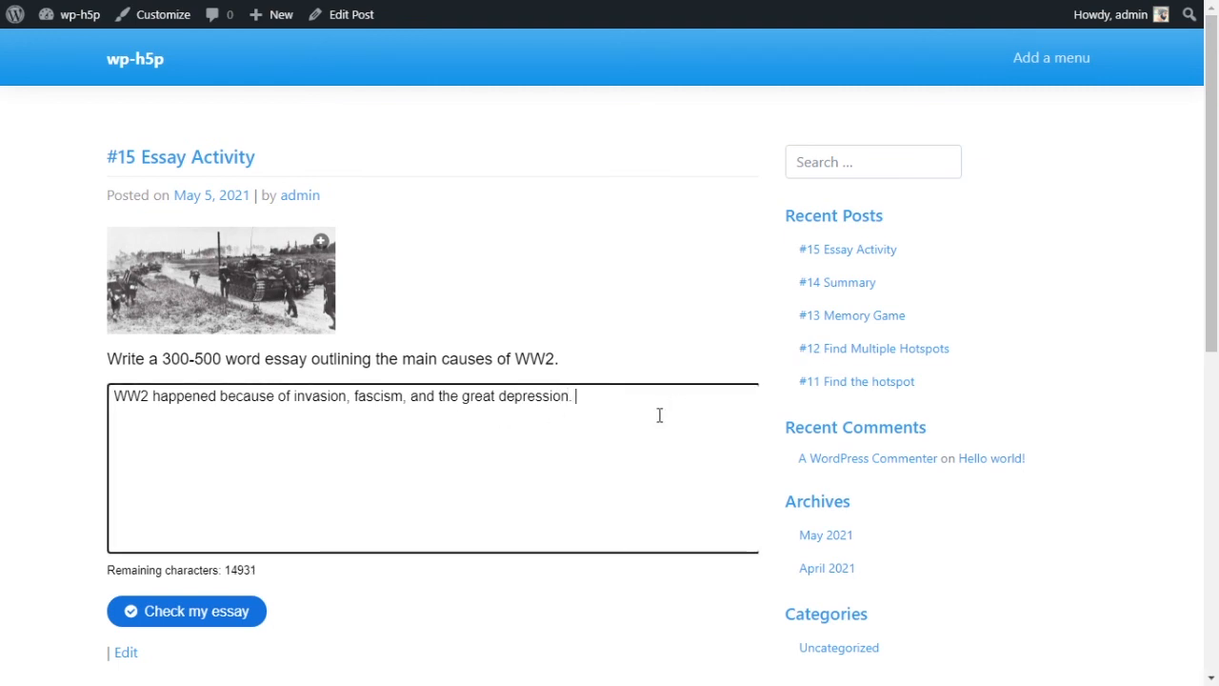
type("This is a sample solution")
type("This is a sample solution")
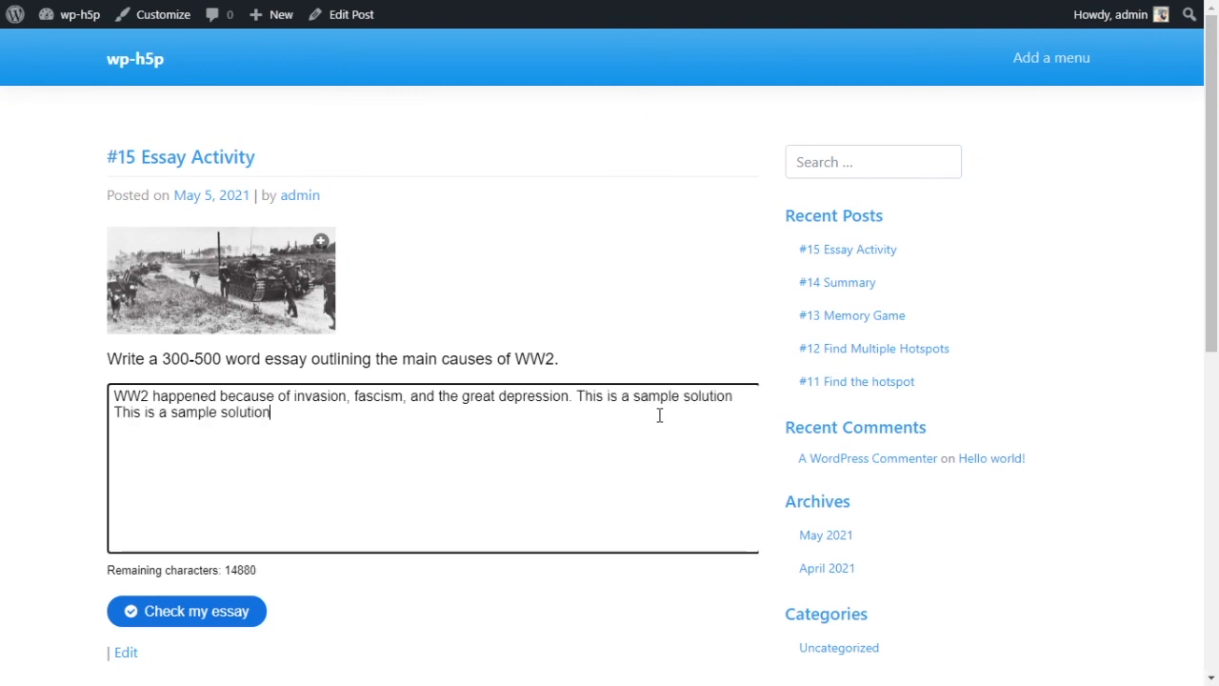
key("ctrl+v")
key("ctrl+v")
key("ctrl+v")
key("ctrl+v")
key("ctrl+v")
key("ctrl+v")
key("ctrl+v")
key("ctrl+v")
key("ctrl+v")
key("ctrl+v")
key("ctrl+v")
key("ctrl+v")
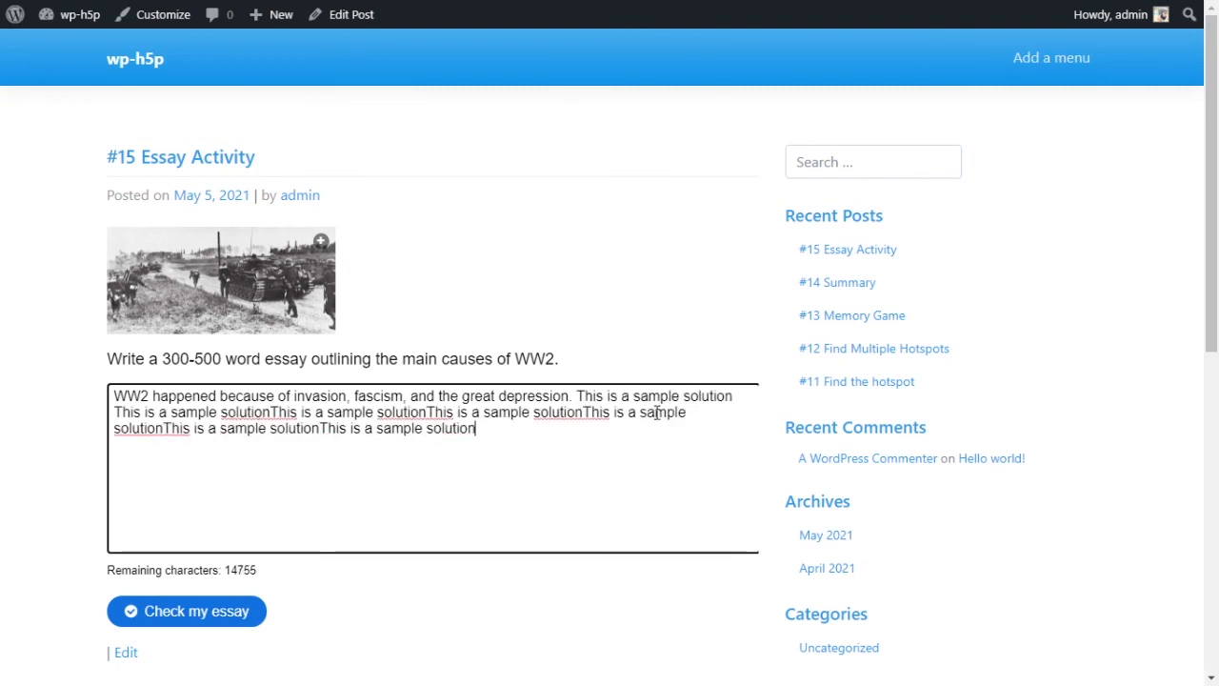
key("ctrl+v")
key("ctrl+v")
key("ctrl+v")
key("ctrl+v")
key("ctrl+v")
key("ctrl+v")
key("ctrl+v")
key("ctrl+v")
key("ctrl+v")
key("ctrl+v")
key("ctrl+v")
key("ctrl+v")
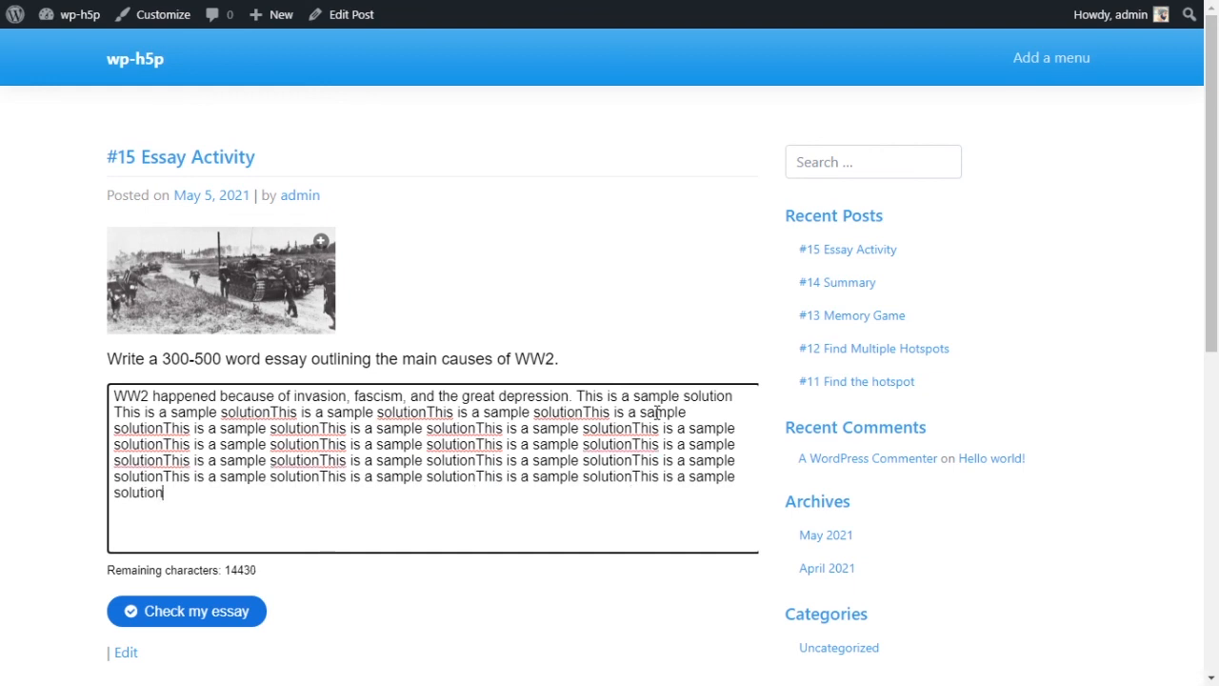
key("ctrl+v")
key("ctrl+v")
key("ctrl+v")
key("ctrl+v")
key("ctrl+v")
key("ctrl+v")
key("ctrl+v")
key("ctrl+v")
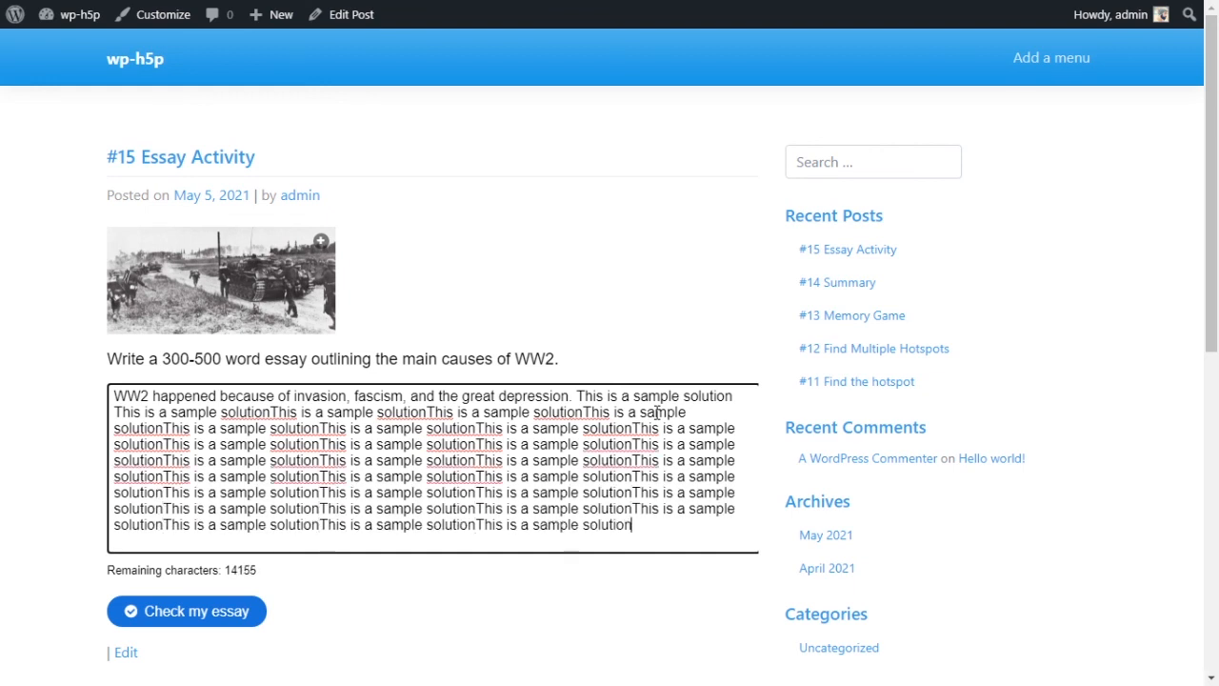
key("ctrl+v")
key("ctrl+v")
key("ctrl+v")
key("ctrl+v")
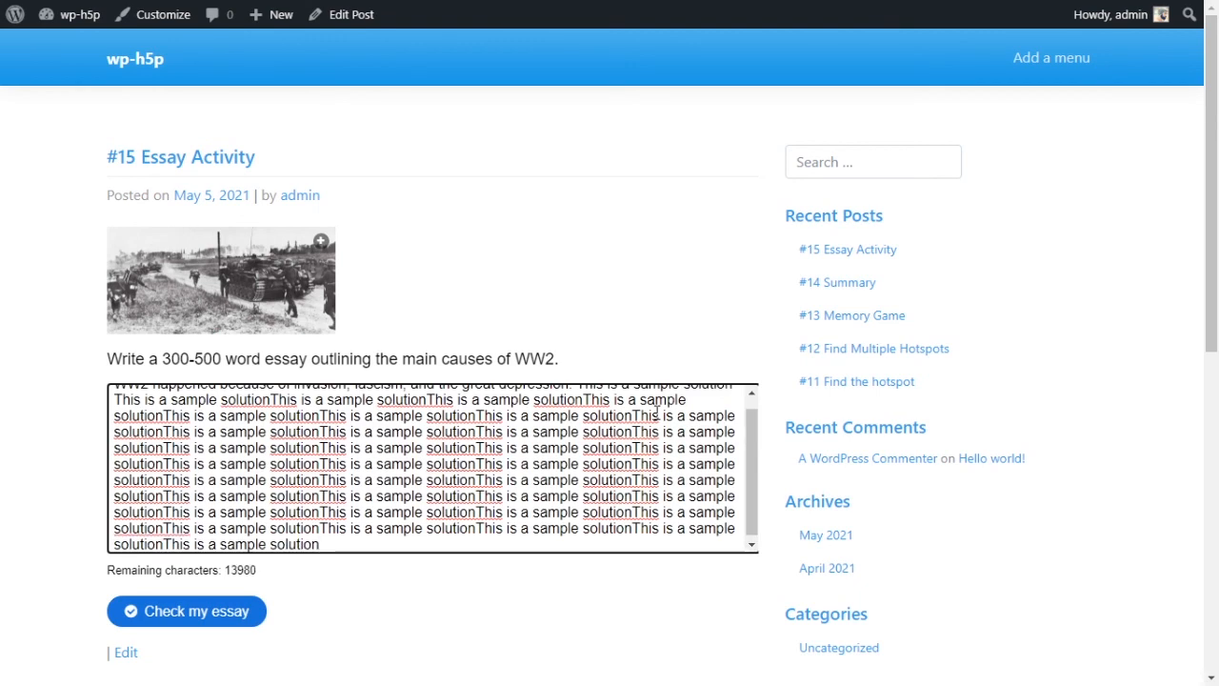
scroll(533, 411, "up", 1)
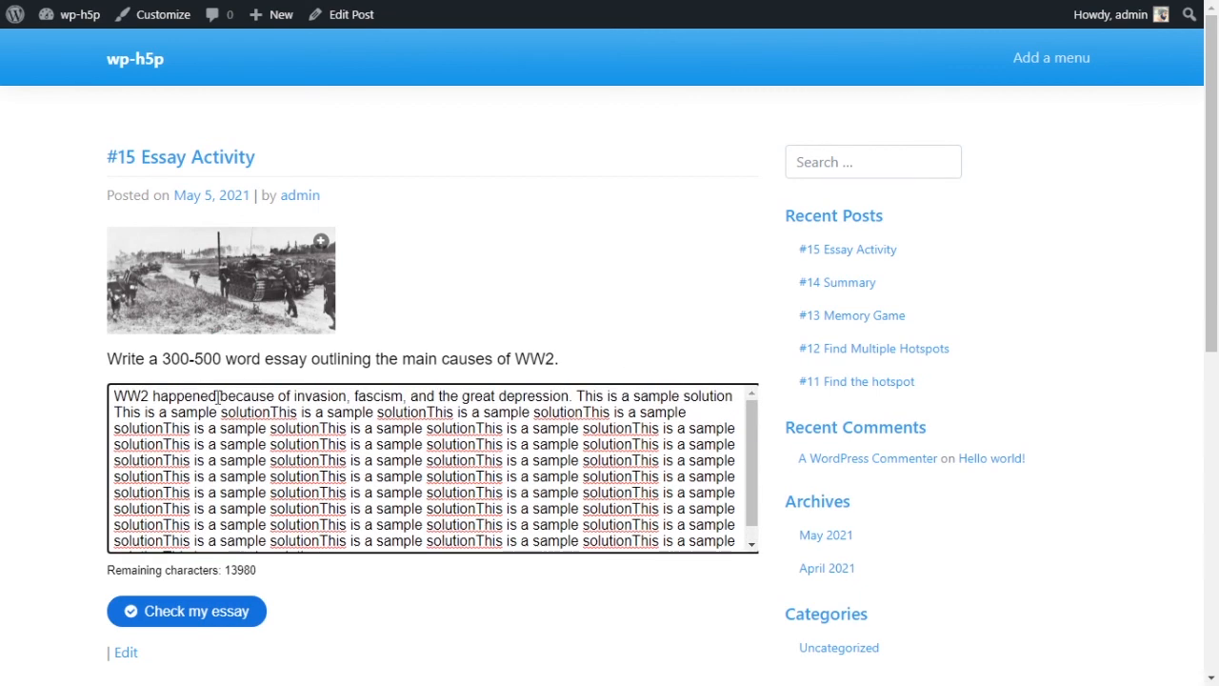
- Check the padded essay and review the keyword feedback and score below the answer
left_click_drag(295, 391, 551, 396)
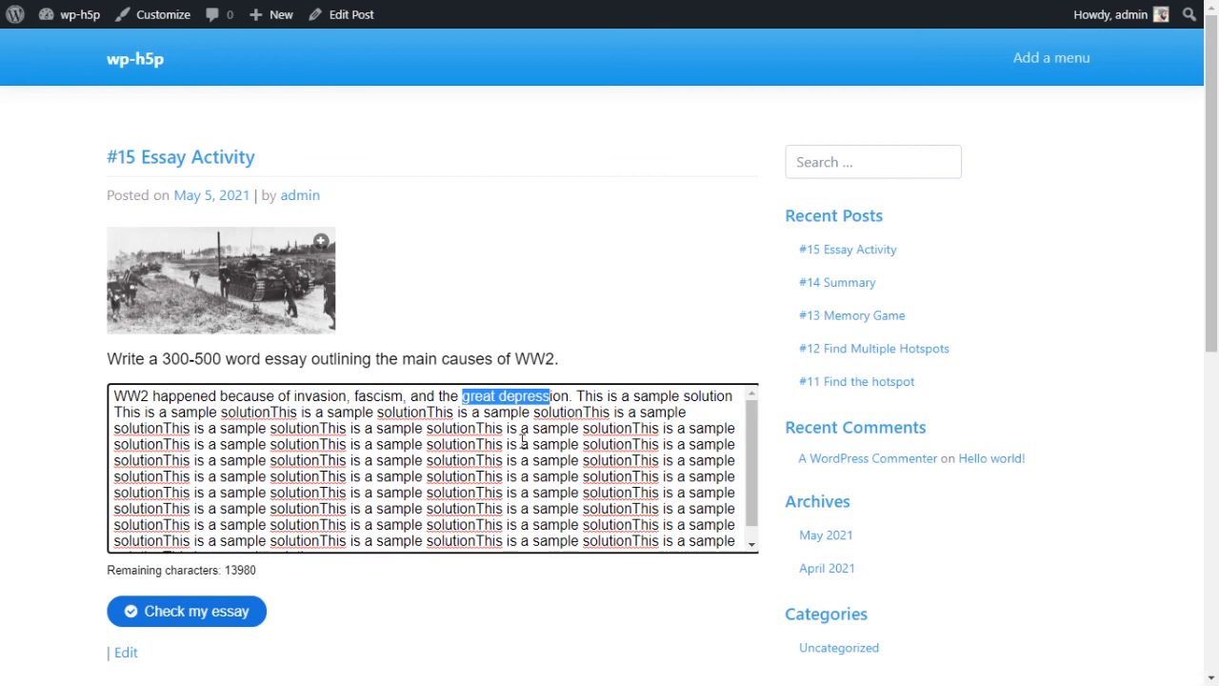
left_click(469, 463)
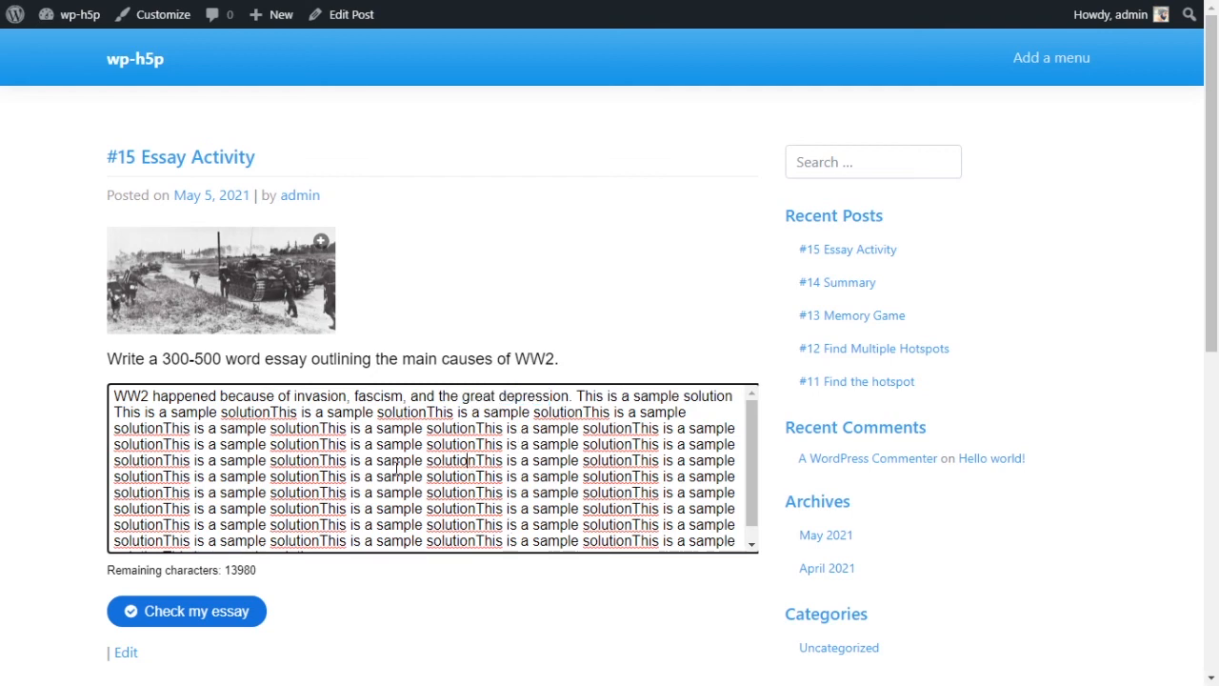
scroll(324, 505, "down", 1)
scroll(291, 500, "up", 1)
scroll(29, 450, "down", 1)
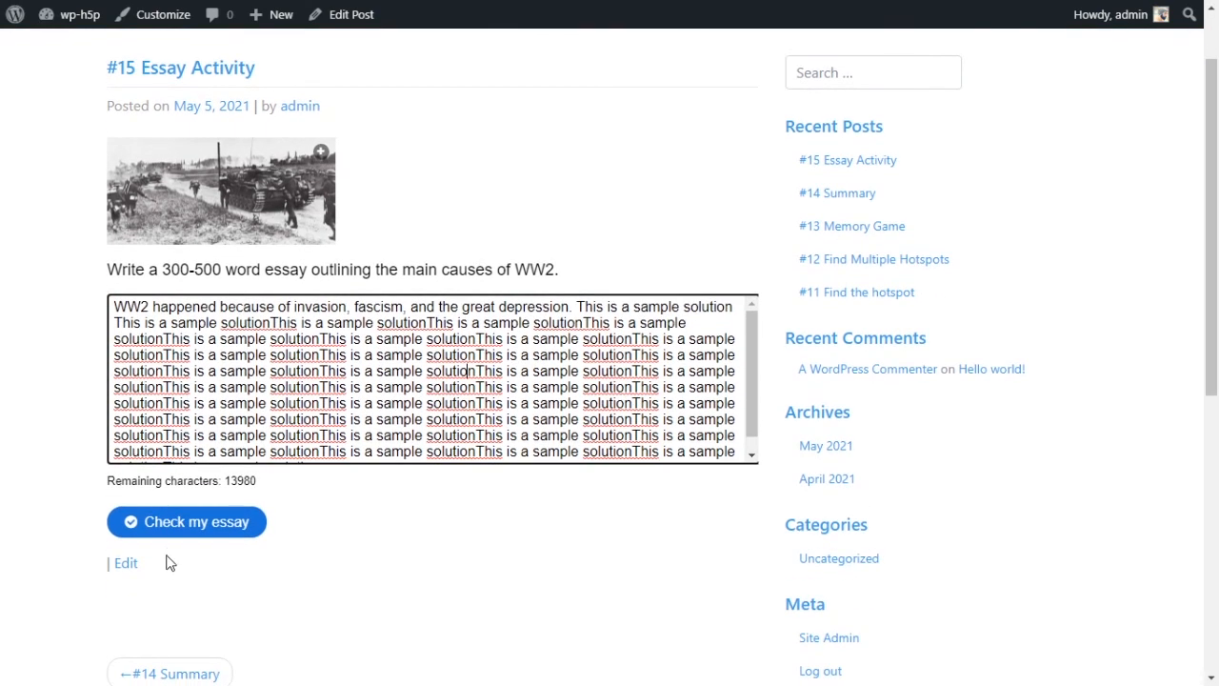
left_click(166, 521)
scroll(80, 481, "down", 3)
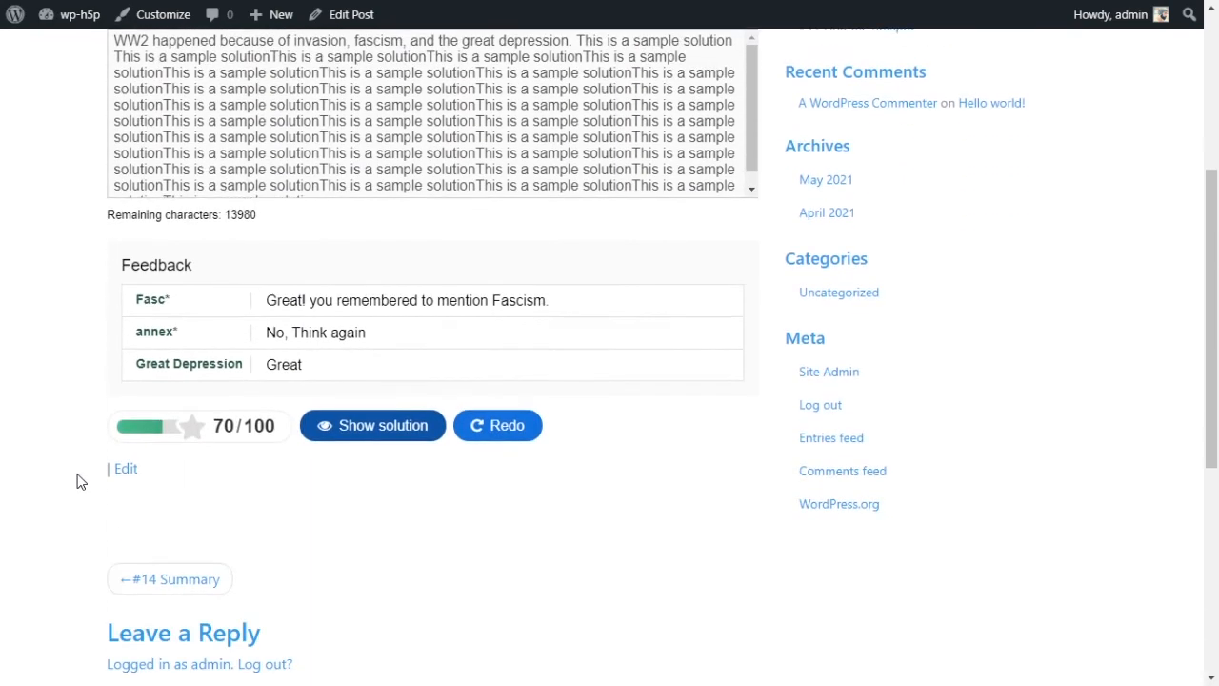
scroll(152, 470, "up", 1)
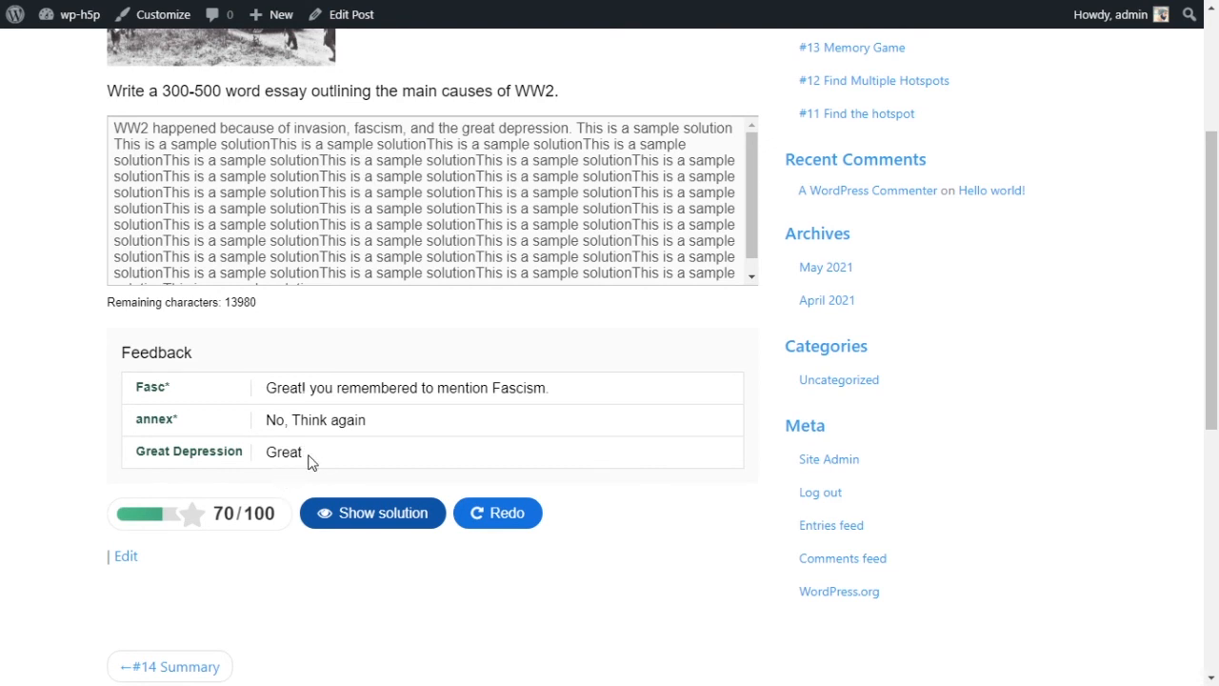
scroll(348, 458, "up", 1)
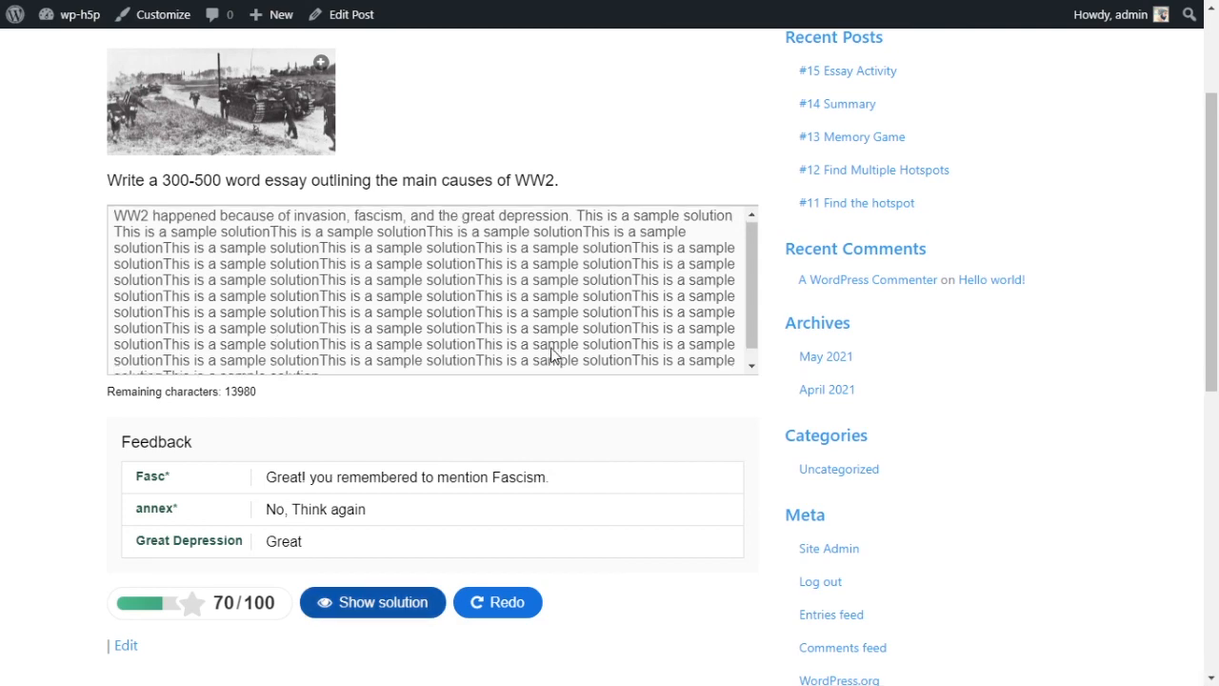
scroll(553, 353, "down", 3)
scroll(433, 304, "up", 1)
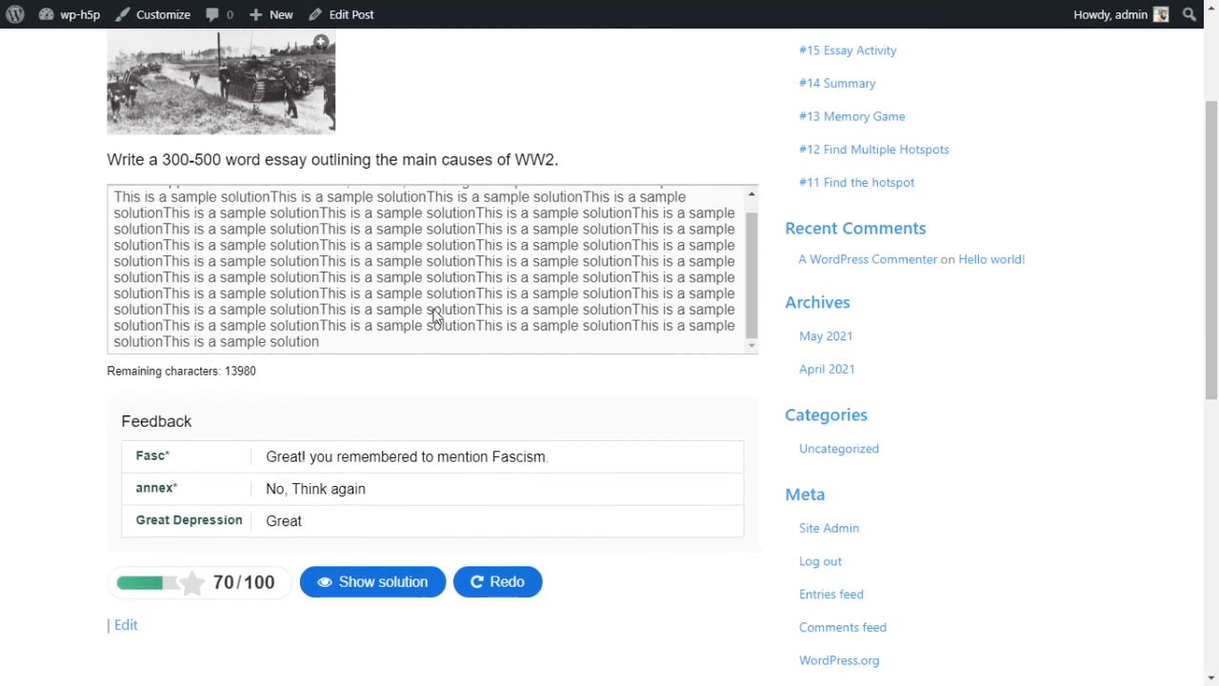
- Redo the essay attempt and add the keyword pattern "invad*" a few blank lines below the existing text
left_click(509, 600)
left_click(375, 363)
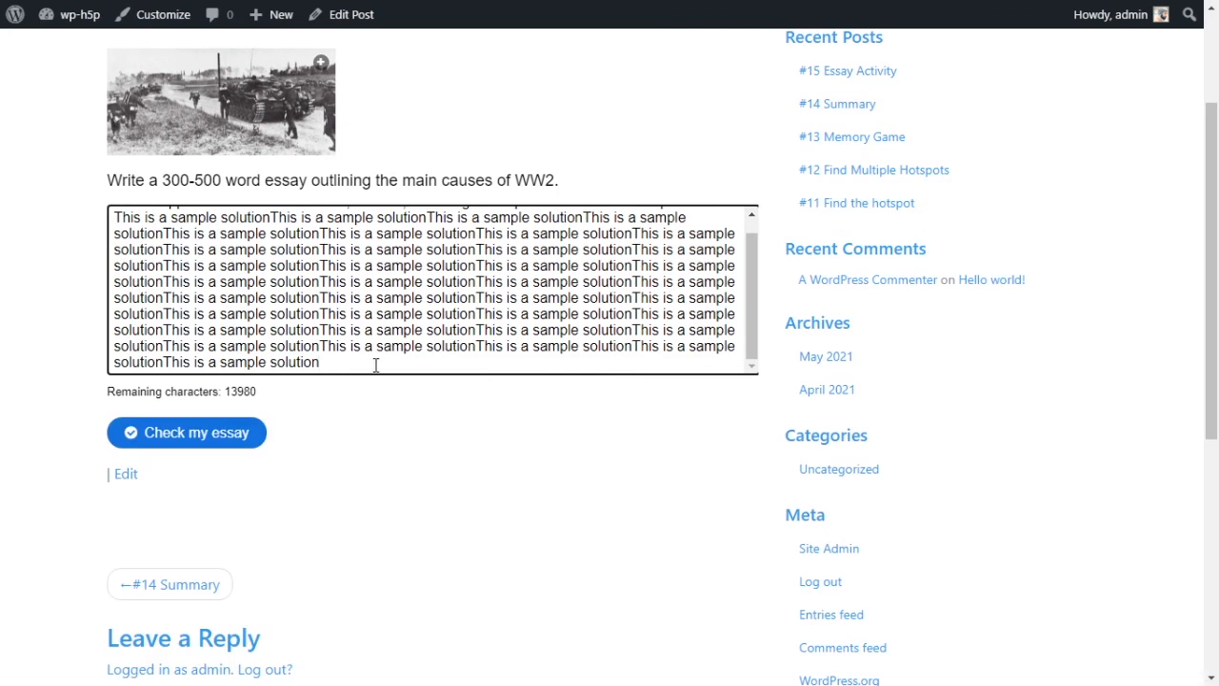
key("Return")
key("Return")
key("Return")
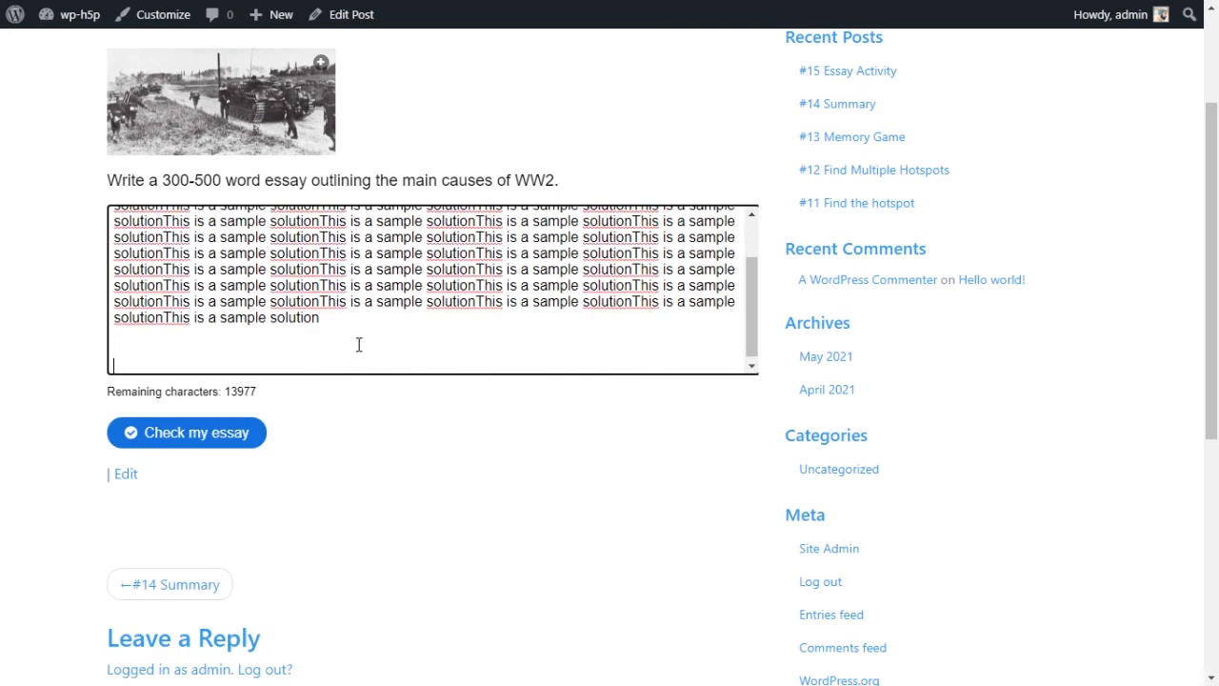
type("invad*")
- Shorten the keyword pattern under the essay to "inva*" and highlight it
left_click_drag(171, 364, 109, 364)
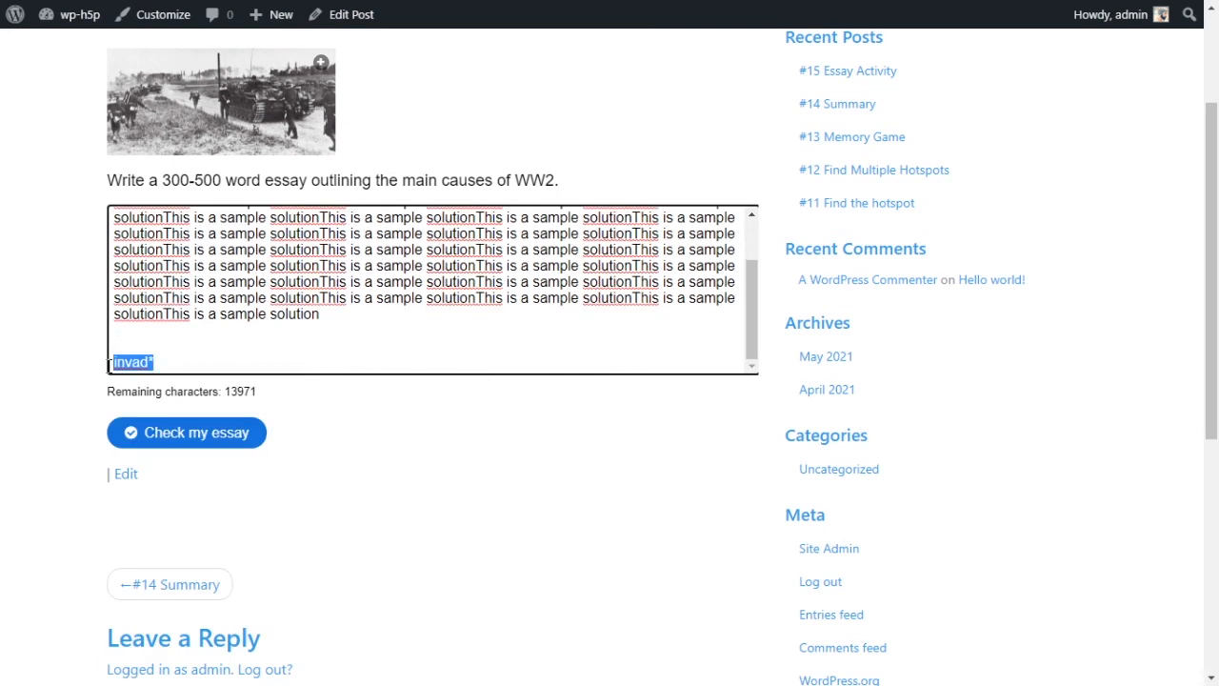
left_click(192, 366)
left_click_drag(141, 362, 149, 362)
key("BackSpace")
left_click_drag(187, 362, 100, 369)
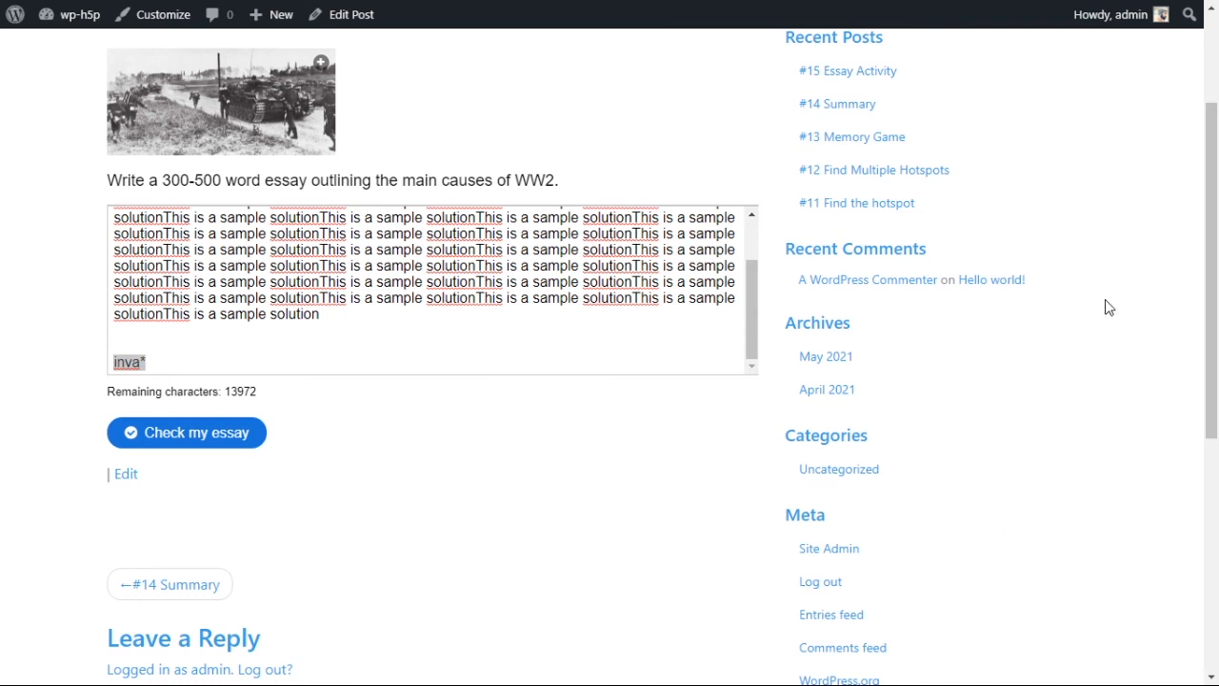
- Reload the post and paste the copied essay text, without the "inva*" line, into the empty answer field
left_click(317, 355)
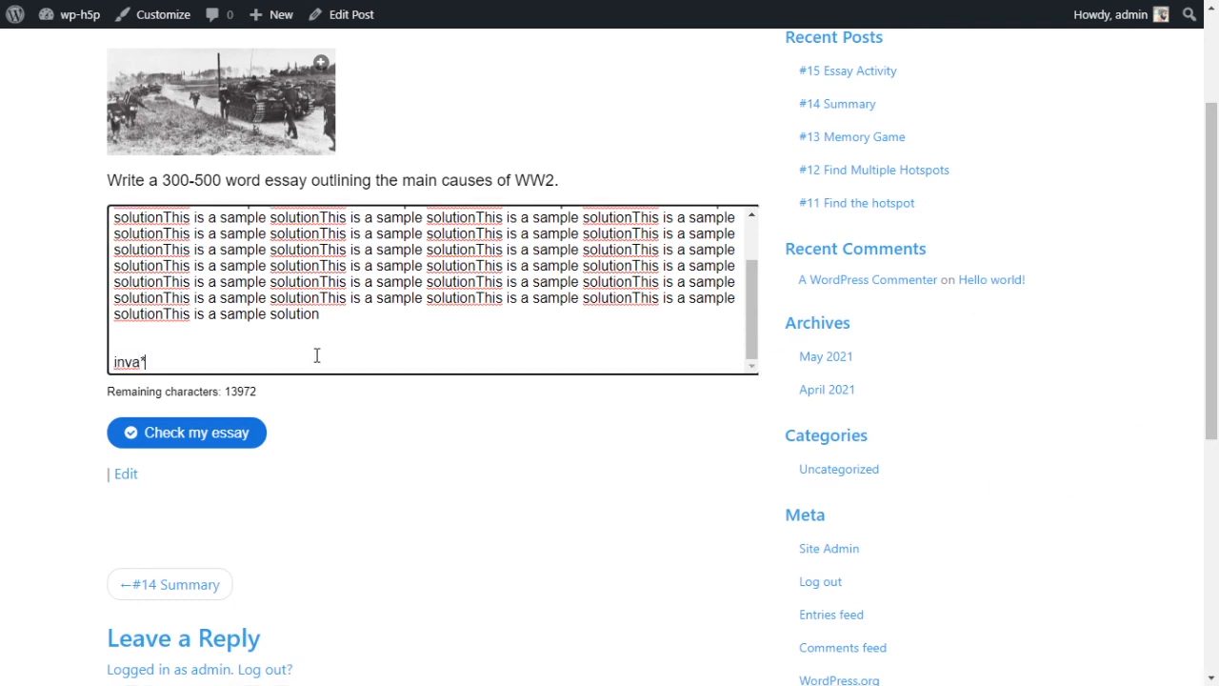
left_click_drag(335, 343, 52, 171)
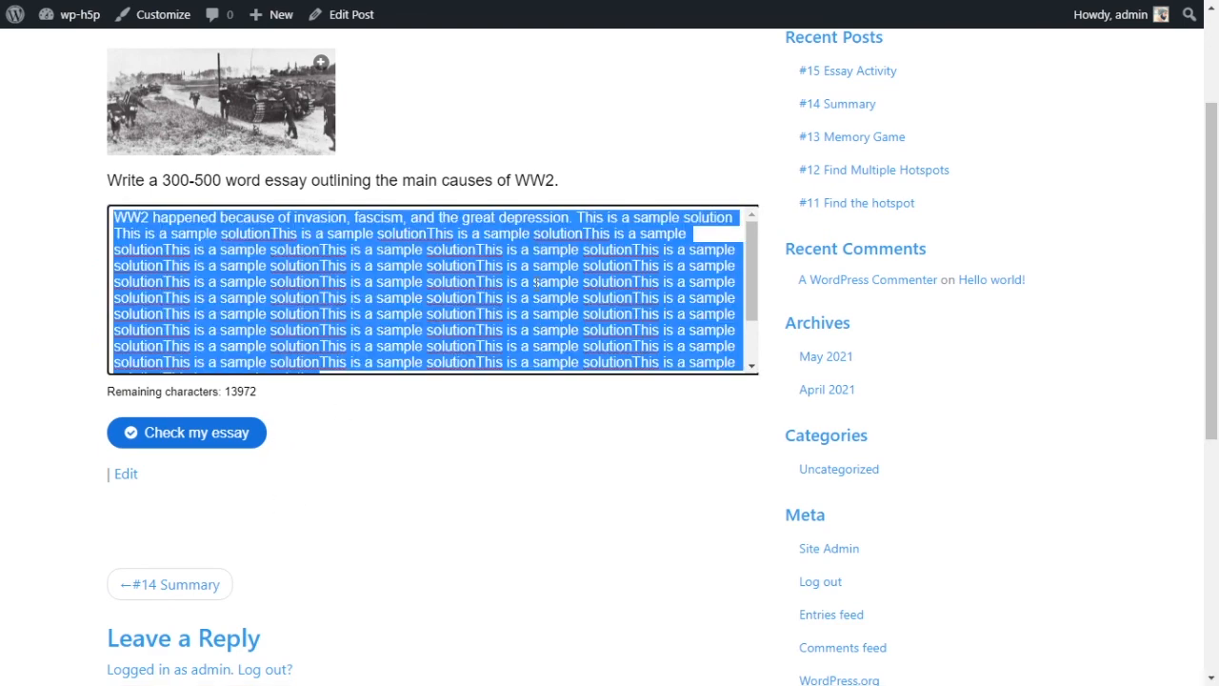
left_click(680, 167)
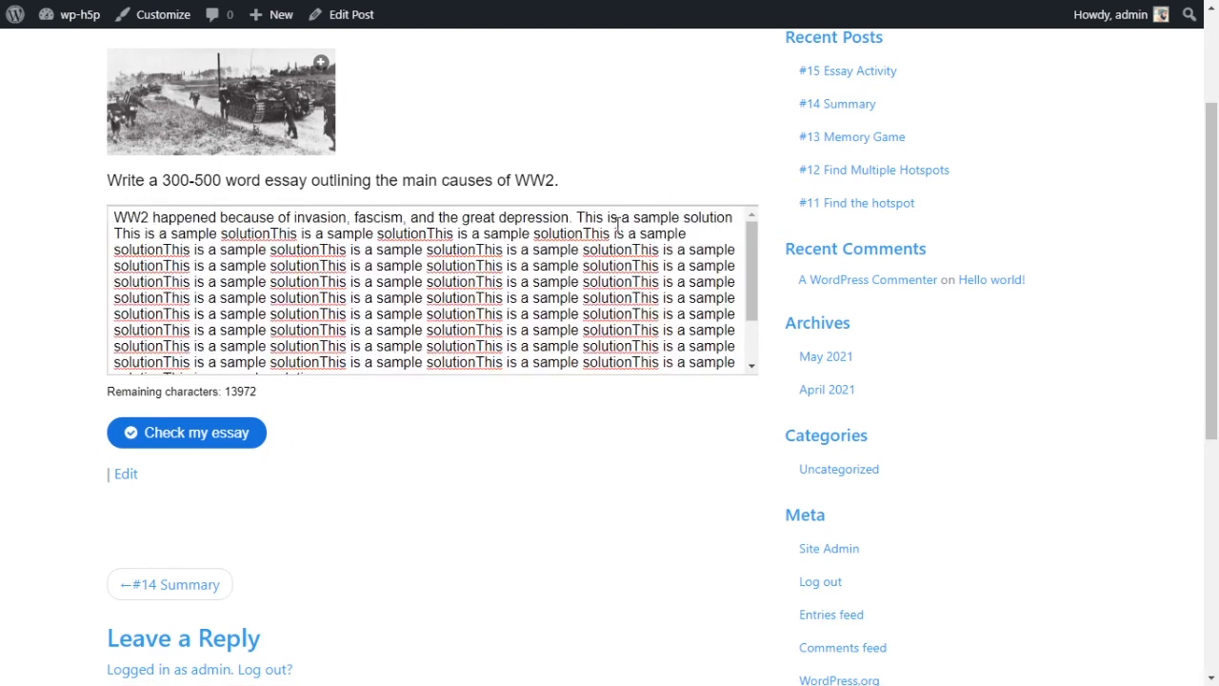
key("F5")
left_click(428, 323)
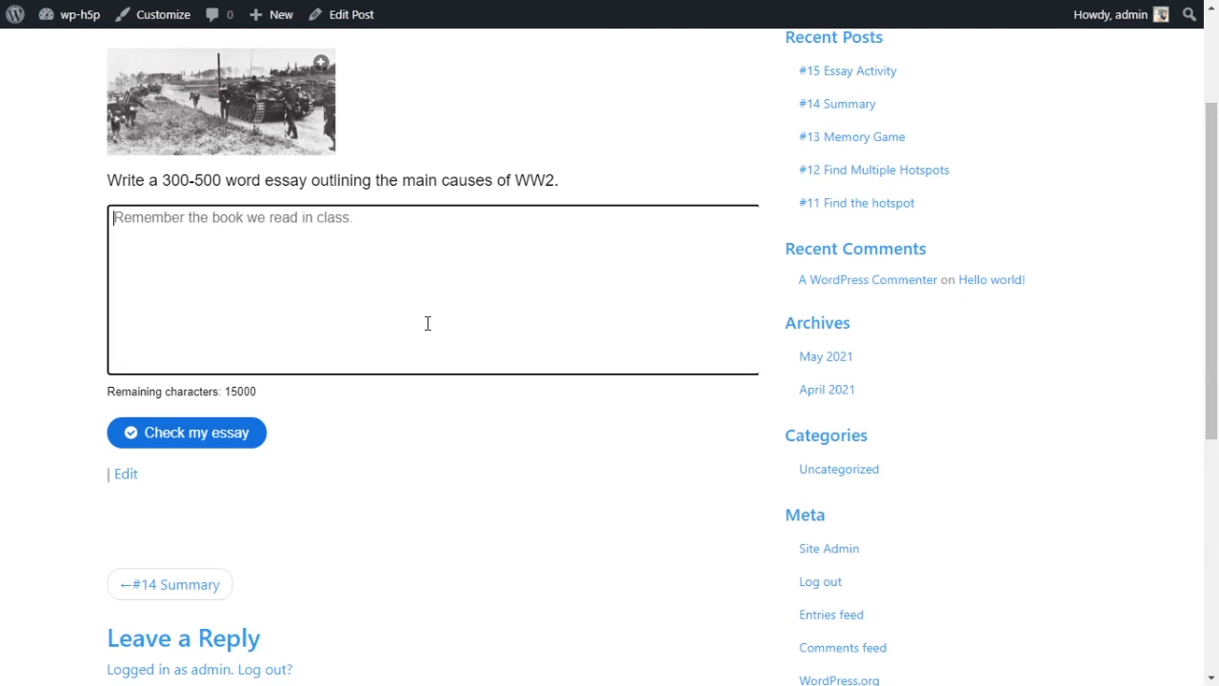
key("ctrl+v")
scroll(427, 321, "up", 2)
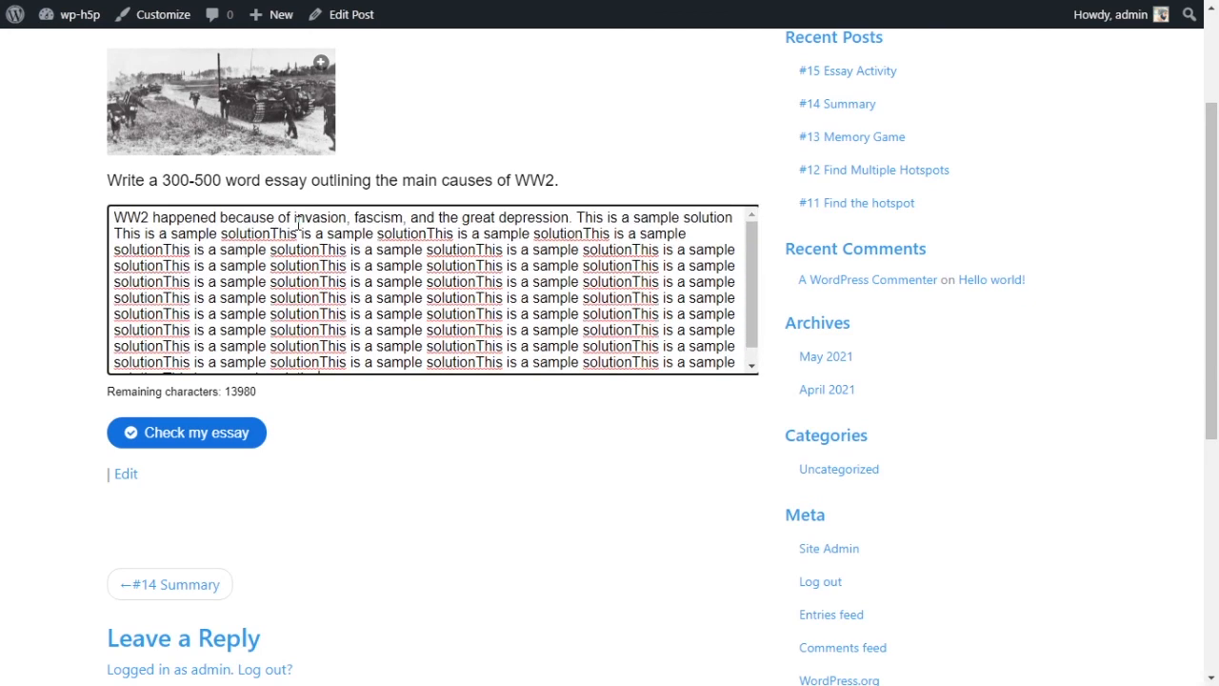
- Highlight "invasion", "fascism" and "great depression" in the essay's first sentence, then check the essay again
double_click(316, 218)
double_click(385, 218)
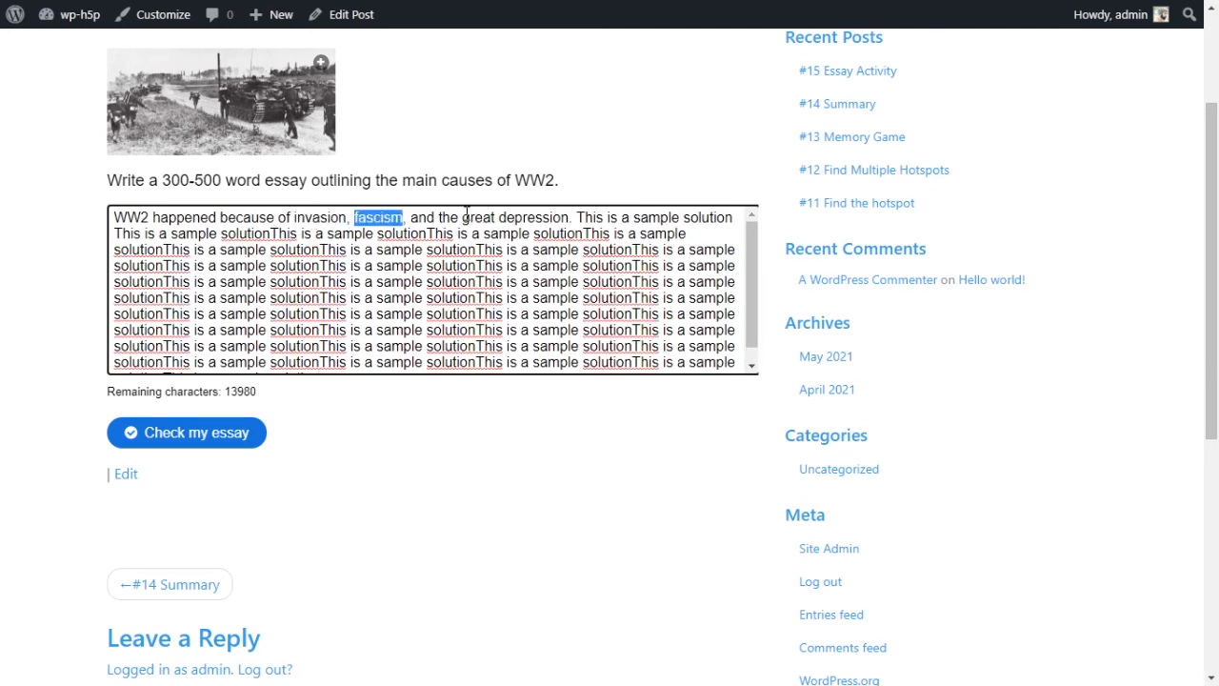
left_click_drag(464, 218, 562, 223)
left_click(550, 222)
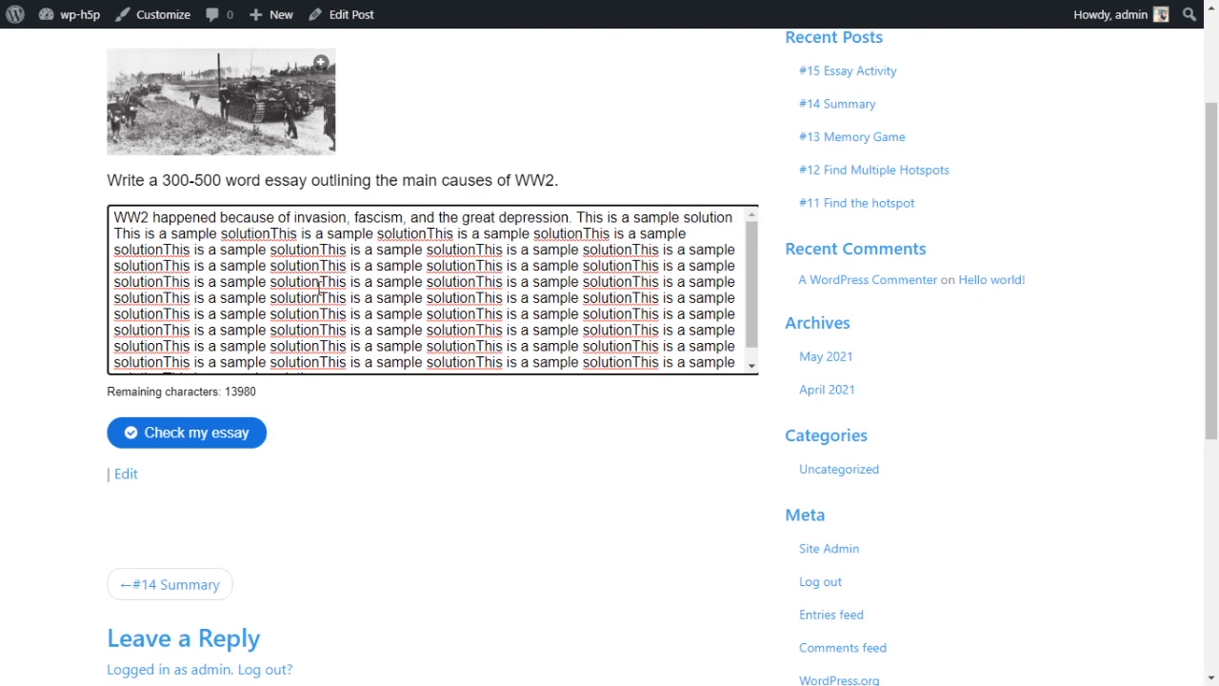
scroll(319, 285, "down", 1)
left_click(220, 444)
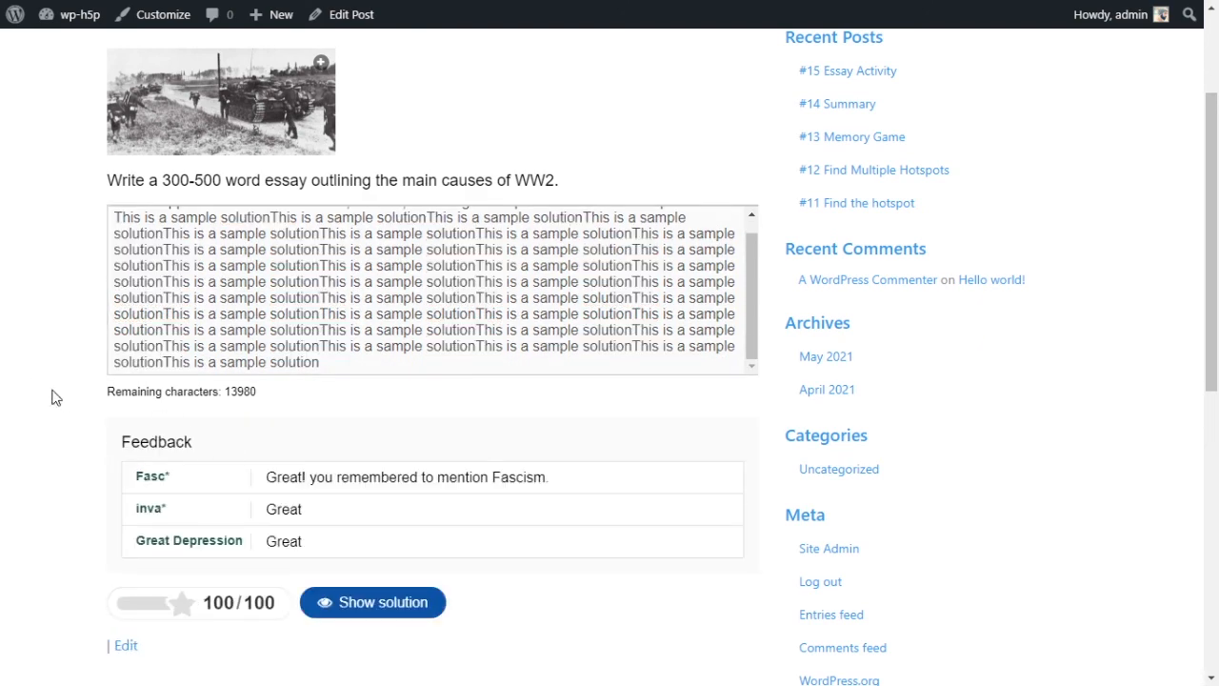
- Compare the feedback keywords with the causes named in the essay's first sentence
scroll(19, 385, "down", 1)
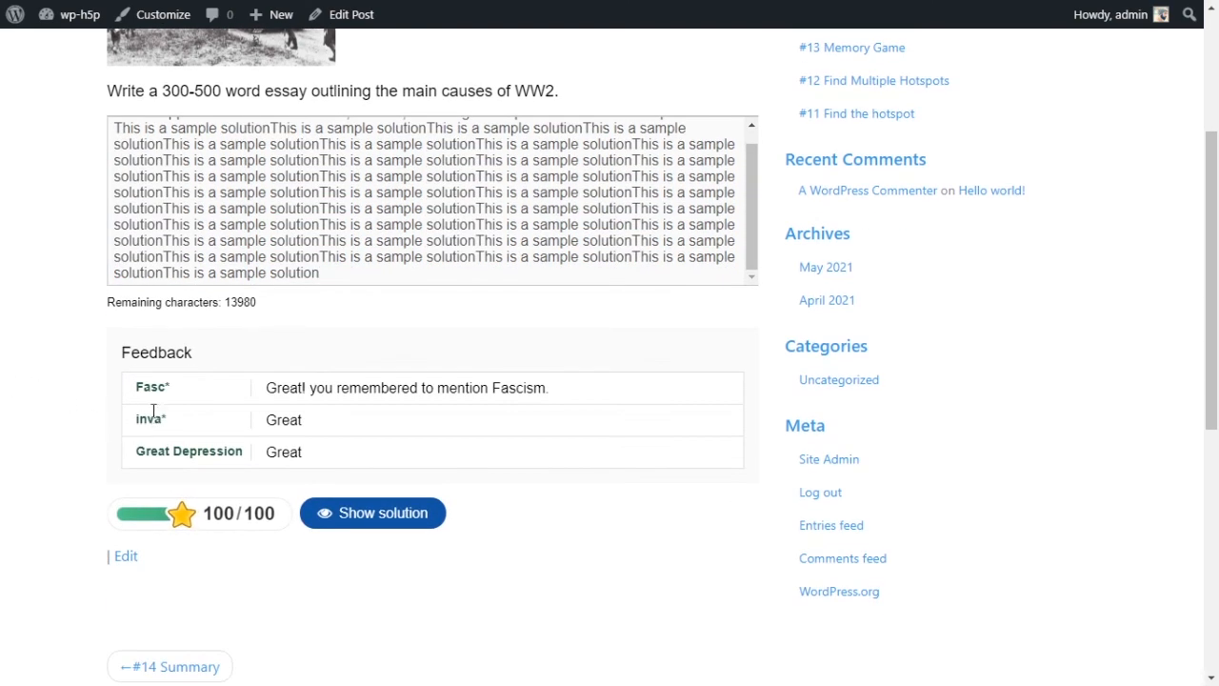
left_click_drag(143, 387, 238, 459)
left_click(336, 457)
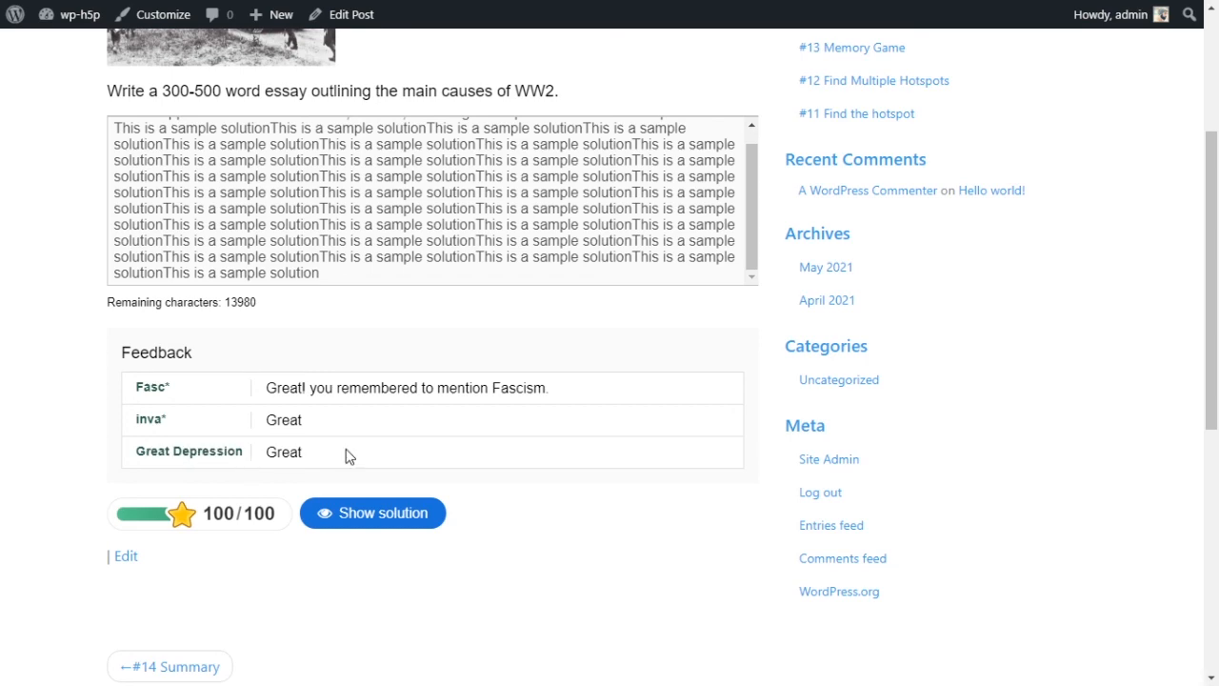
scroll(345, 457, "up", 2)
scroll(394, 397, "up", 2)
left_click_drag(236, 304, 589, 309)
scroll(379, 403, "down", 1)
scroll(342, 505, "down", 2)
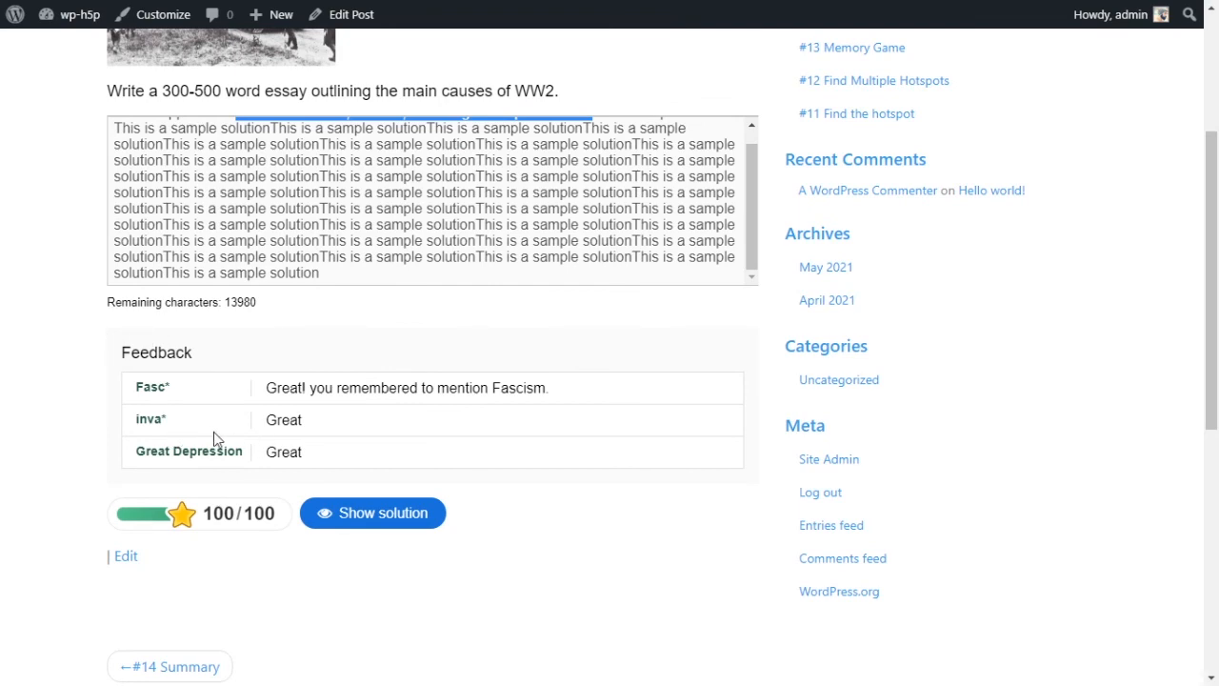
- Show the sample solution and read through its highlighted keywords
left_click(333, 520)
scroll(342, 400, "down", 2)
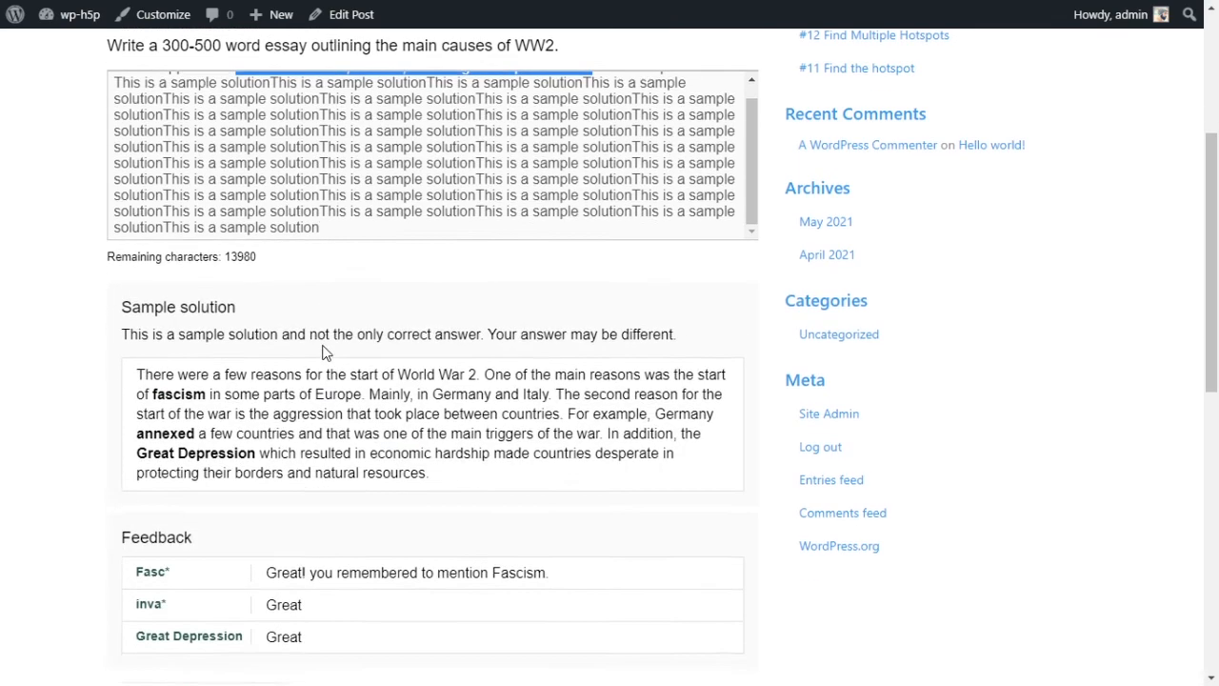
scroll(171, 473, "up", 5)
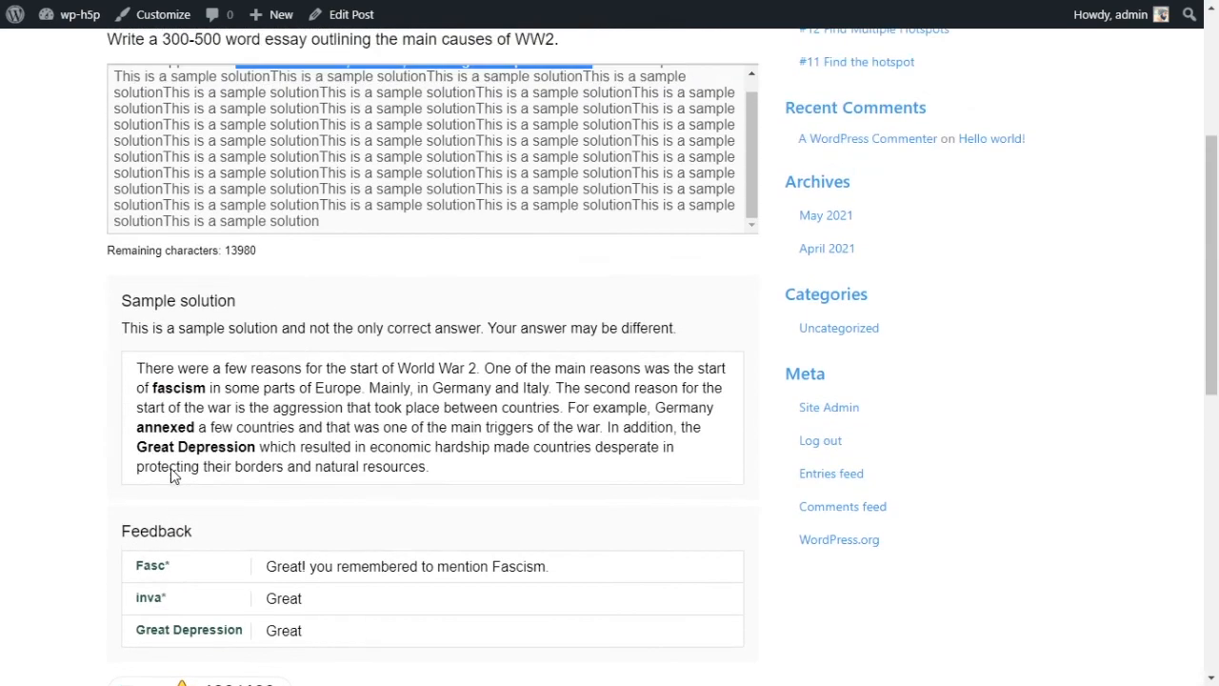
left_click(217, 435)
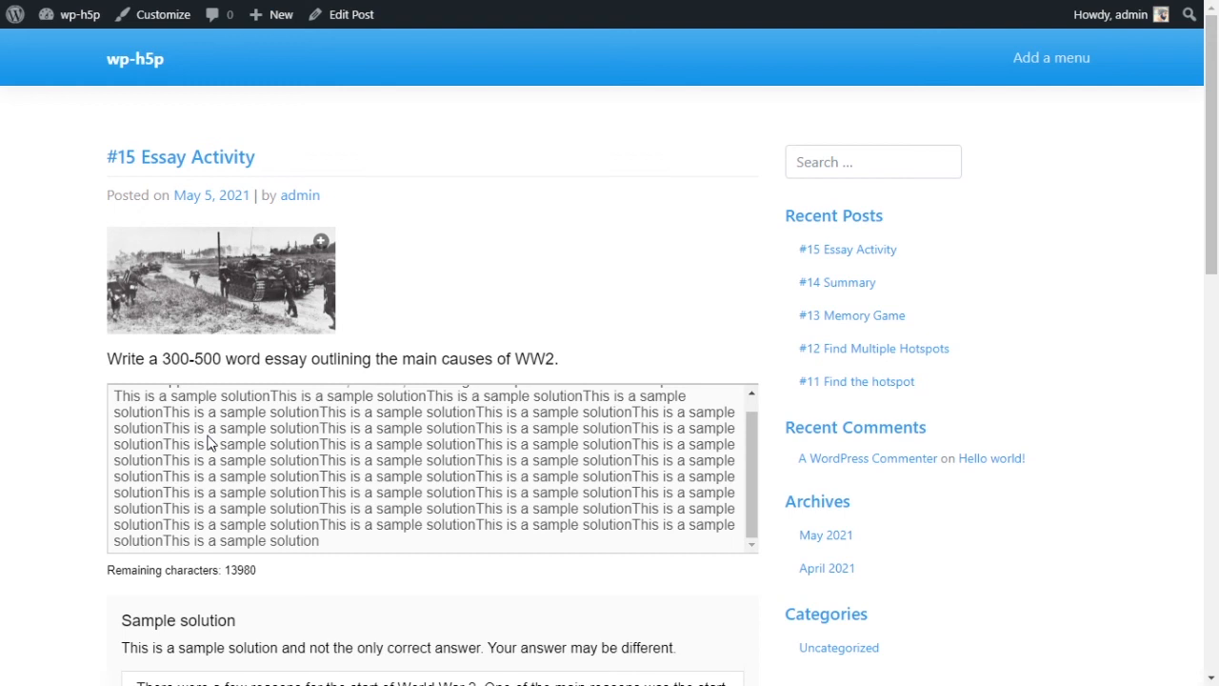
- Look over the finished essay activity once more, from the photo and task to the sample solution
scroll(362, 464, "up", 1)
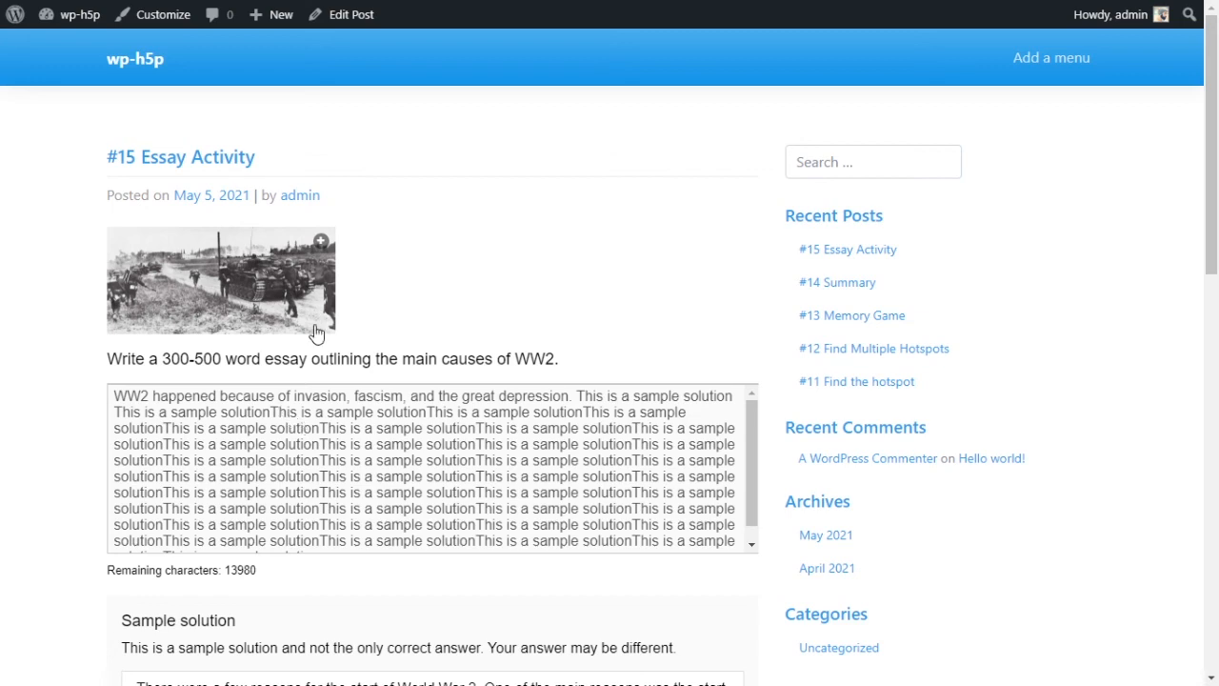
scroll(314, 333, "down", 2)
scroll(307, 331, "down", 1)
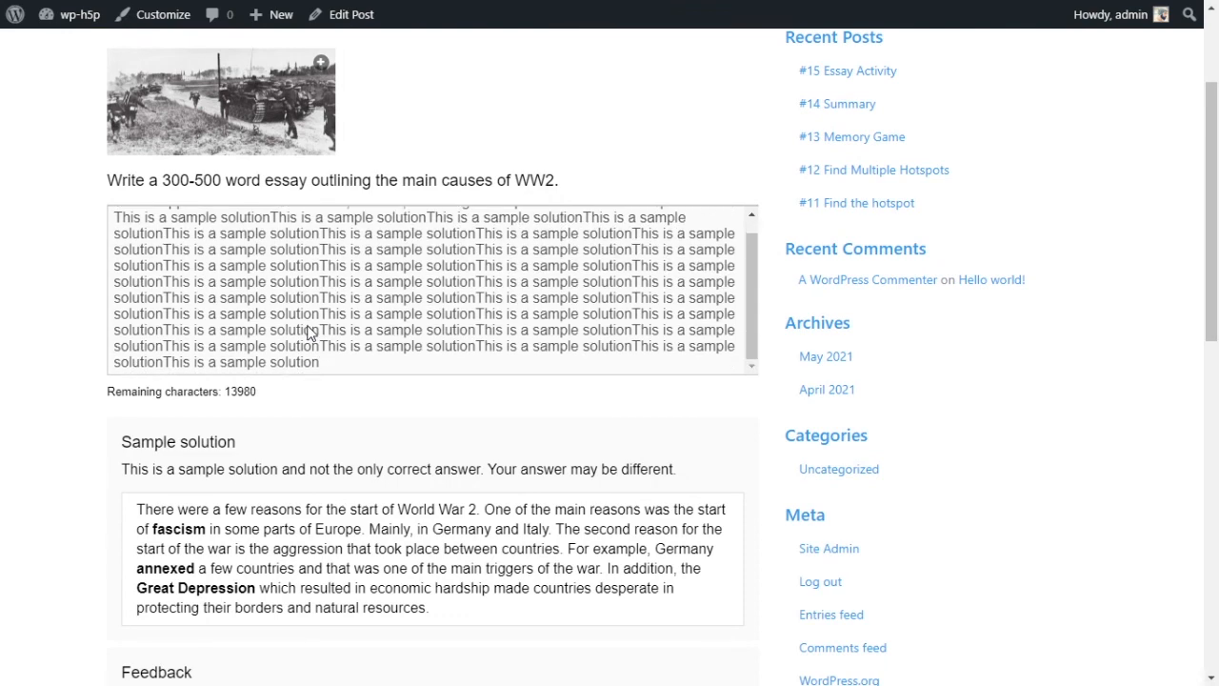
scroll(267, 467, "down", 2)
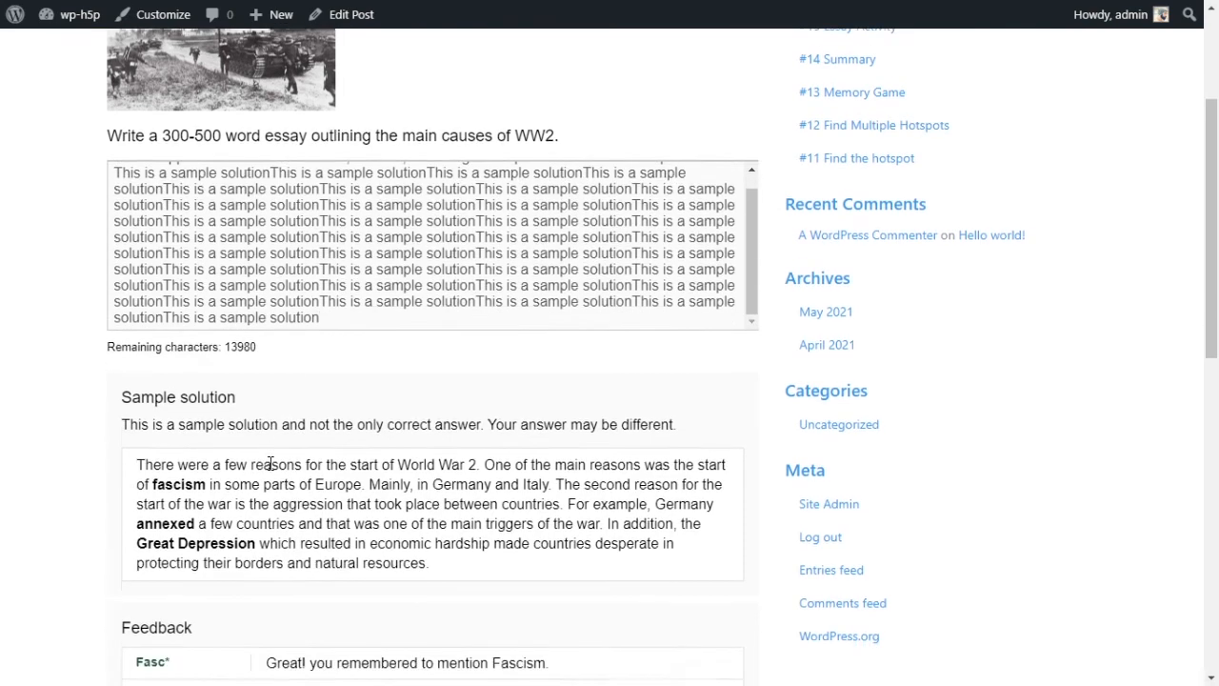
scroll(270, 467, "up", 2)
scroll(269, 467, "up", 2)
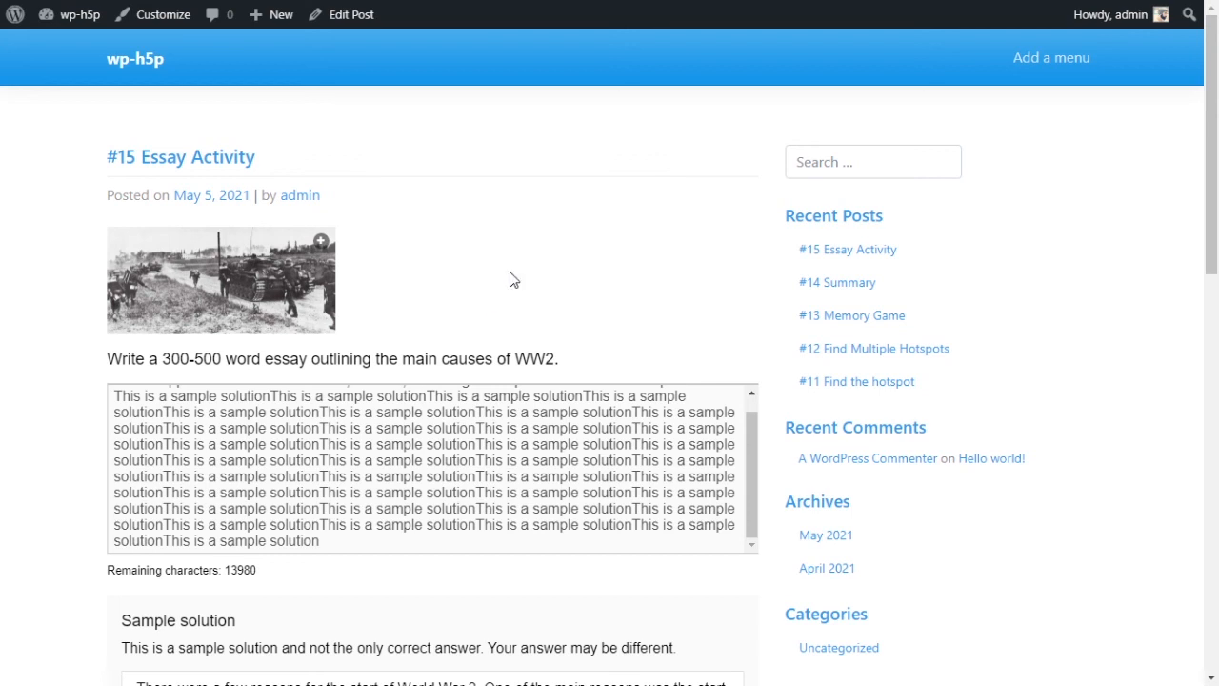
scroll(628, 218, "down", 1)
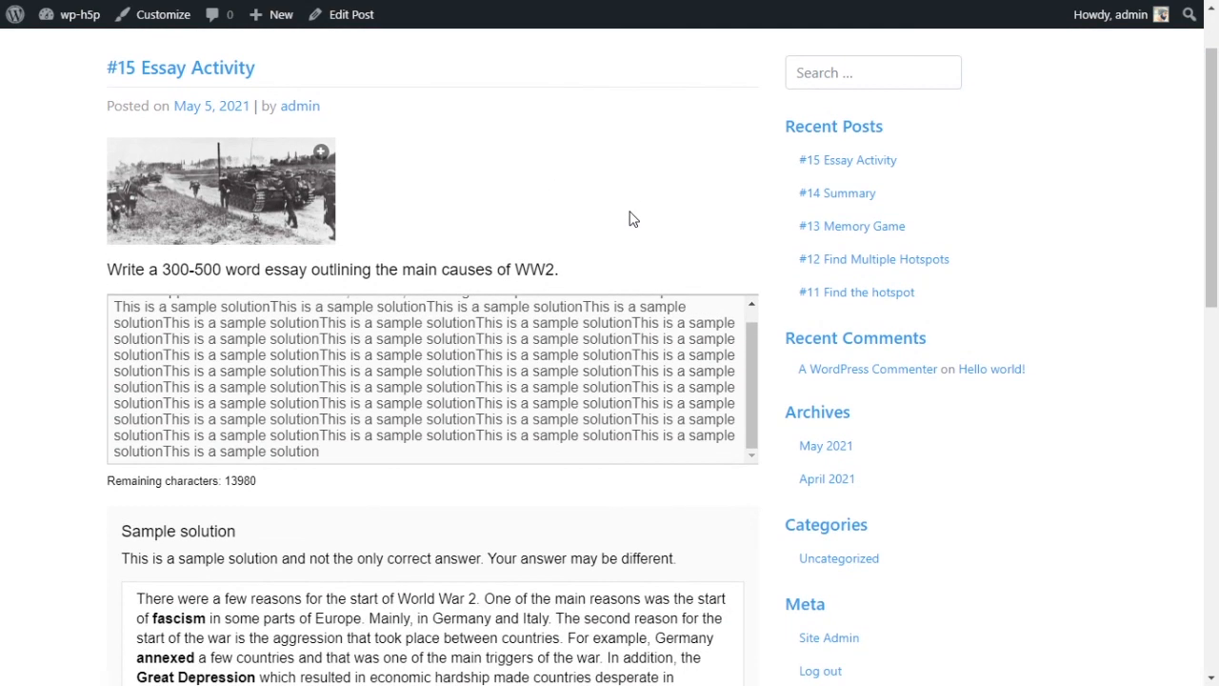
scroll(628, 218, "down", 2)
scroll(667, 477, "up", 1)
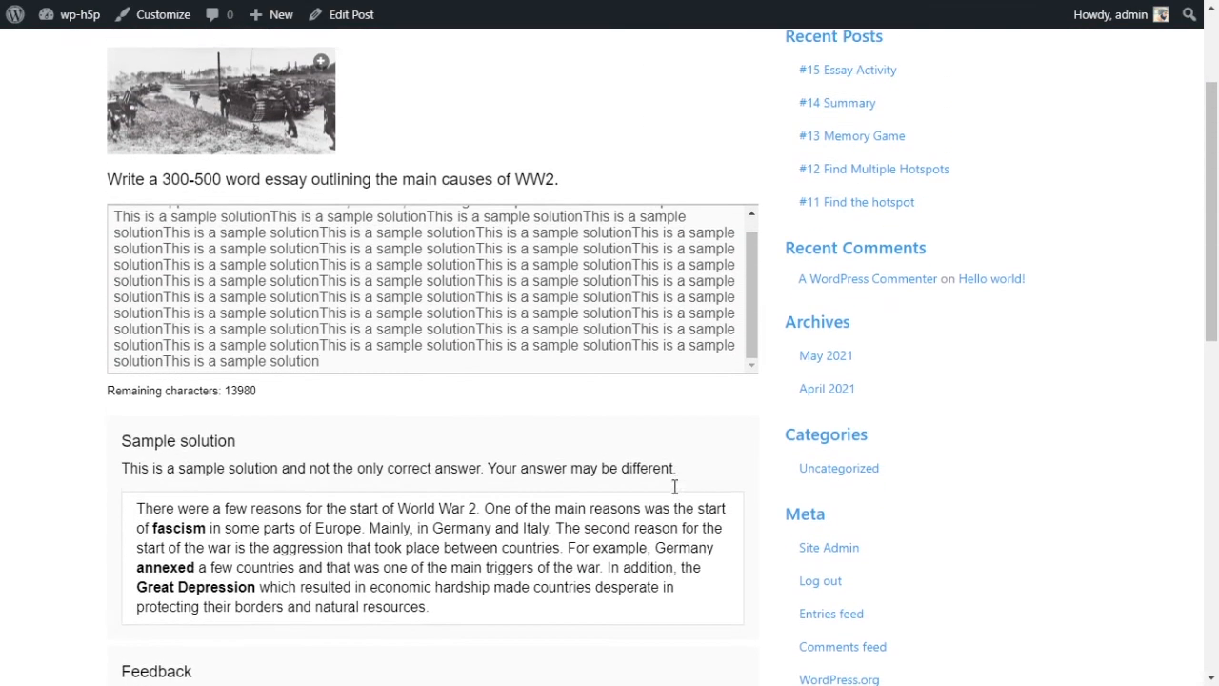
scroll(674, 487, "up", 1)
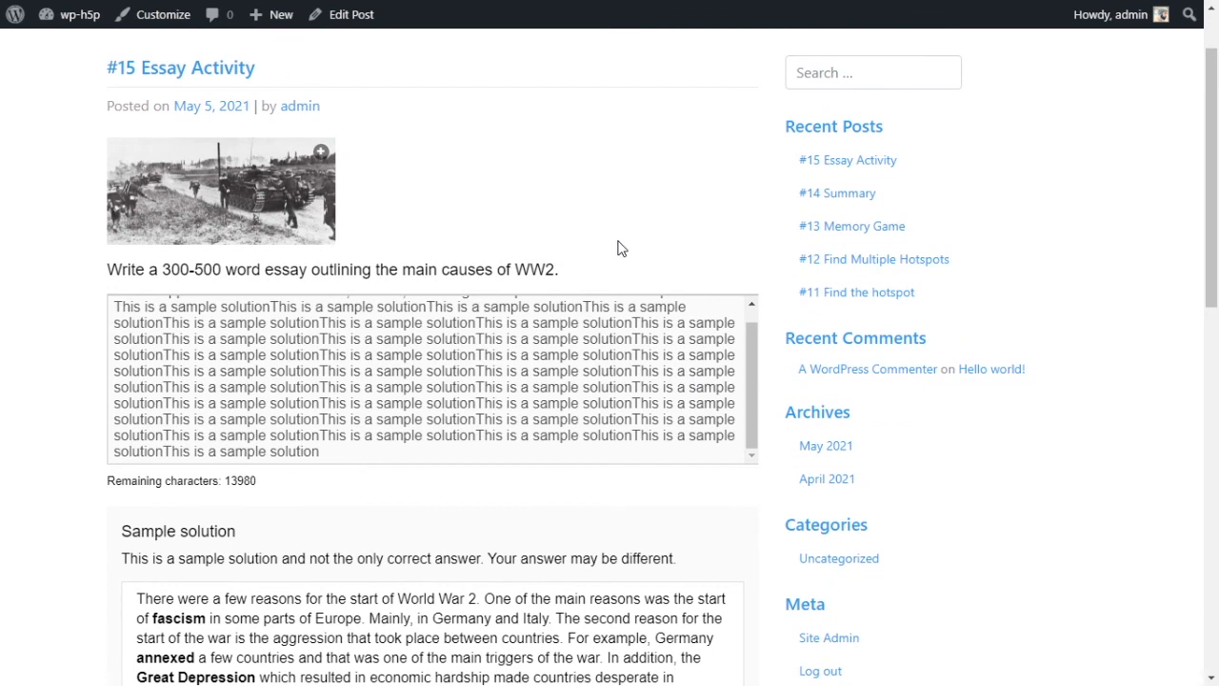